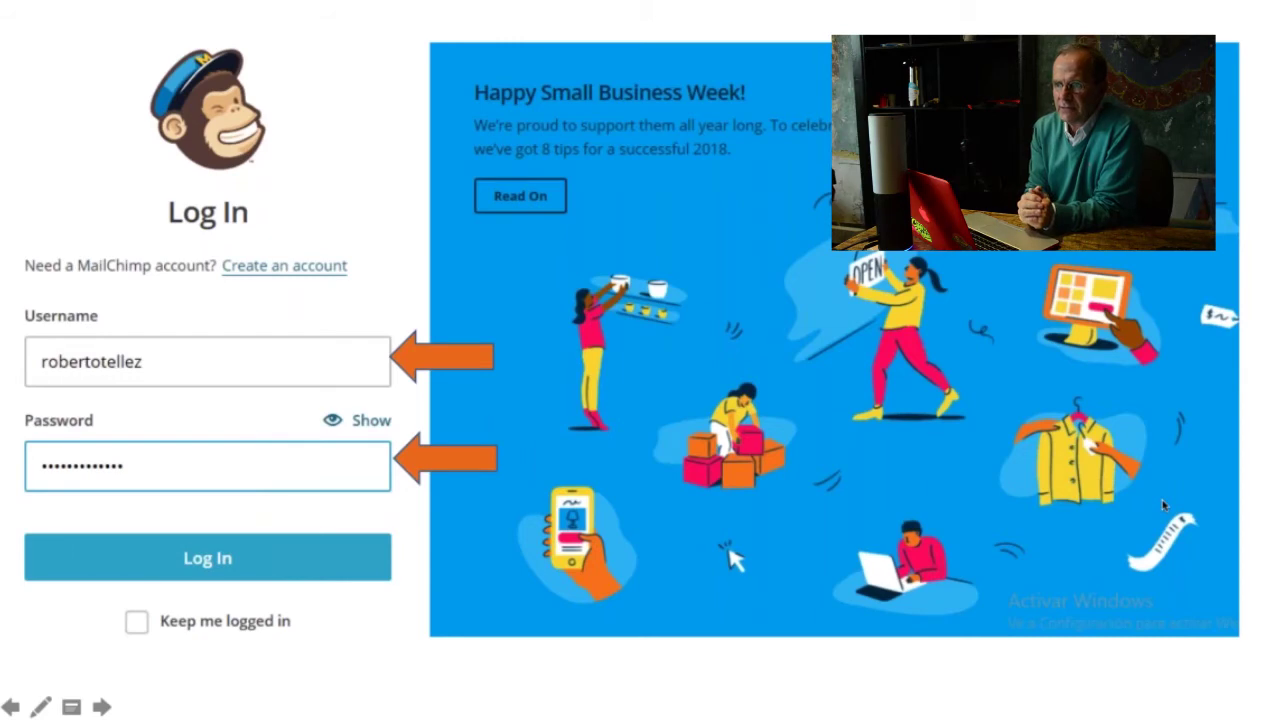
Exit the login-steps slideshow, go back to slide 10 and show all open windows.
key(Escape)
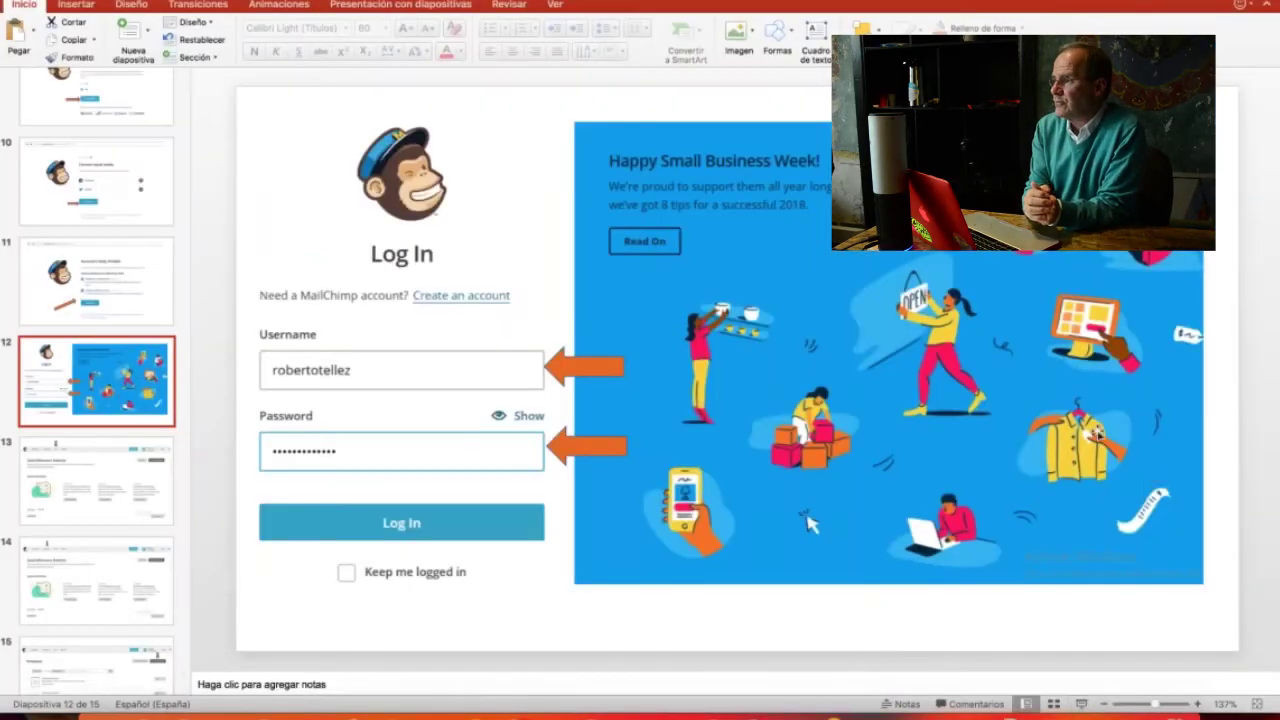
key(Up)
key(Up)
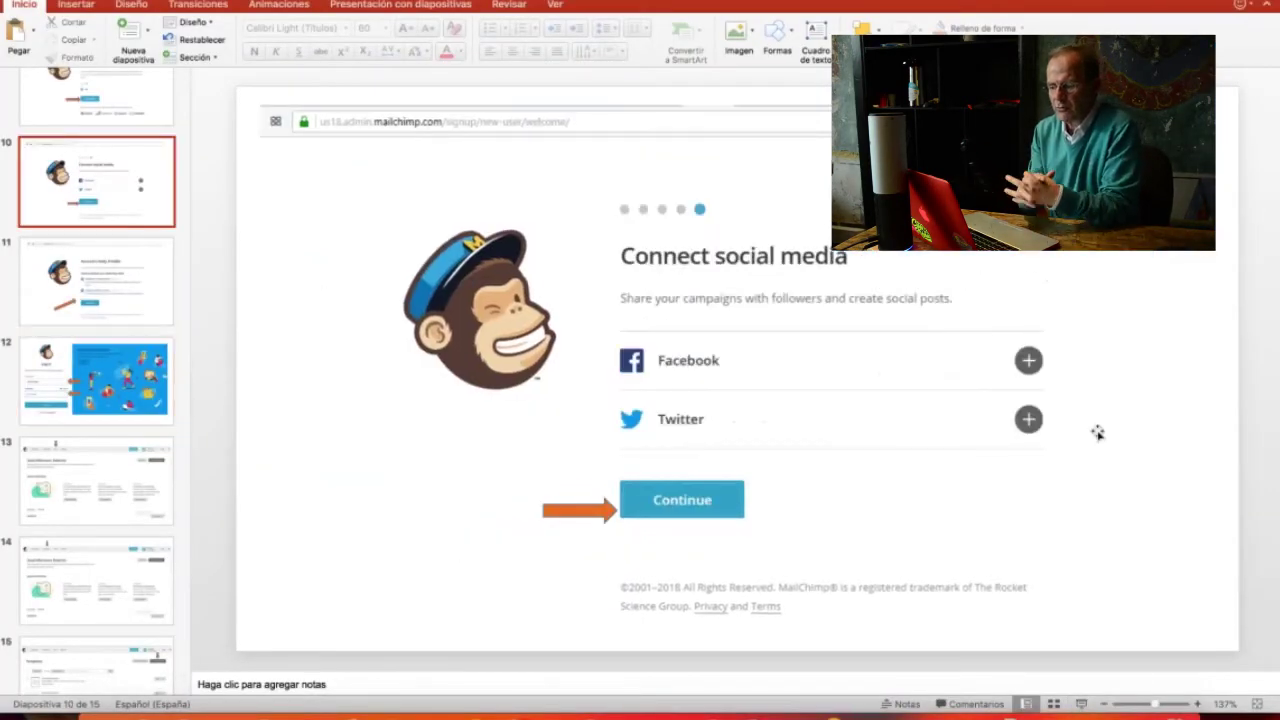
key(ctrl+Up)
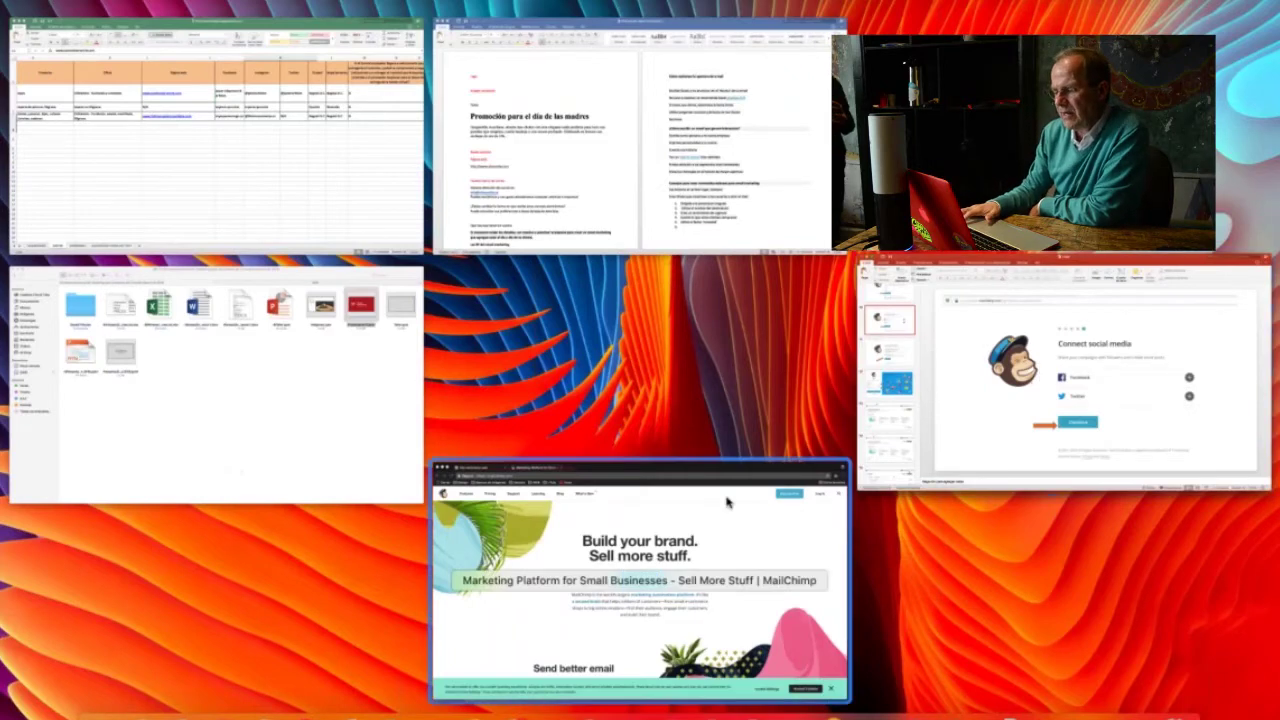
Switch to Chrome, open the MailChimp login page and enter the account username.
click(726, 503)
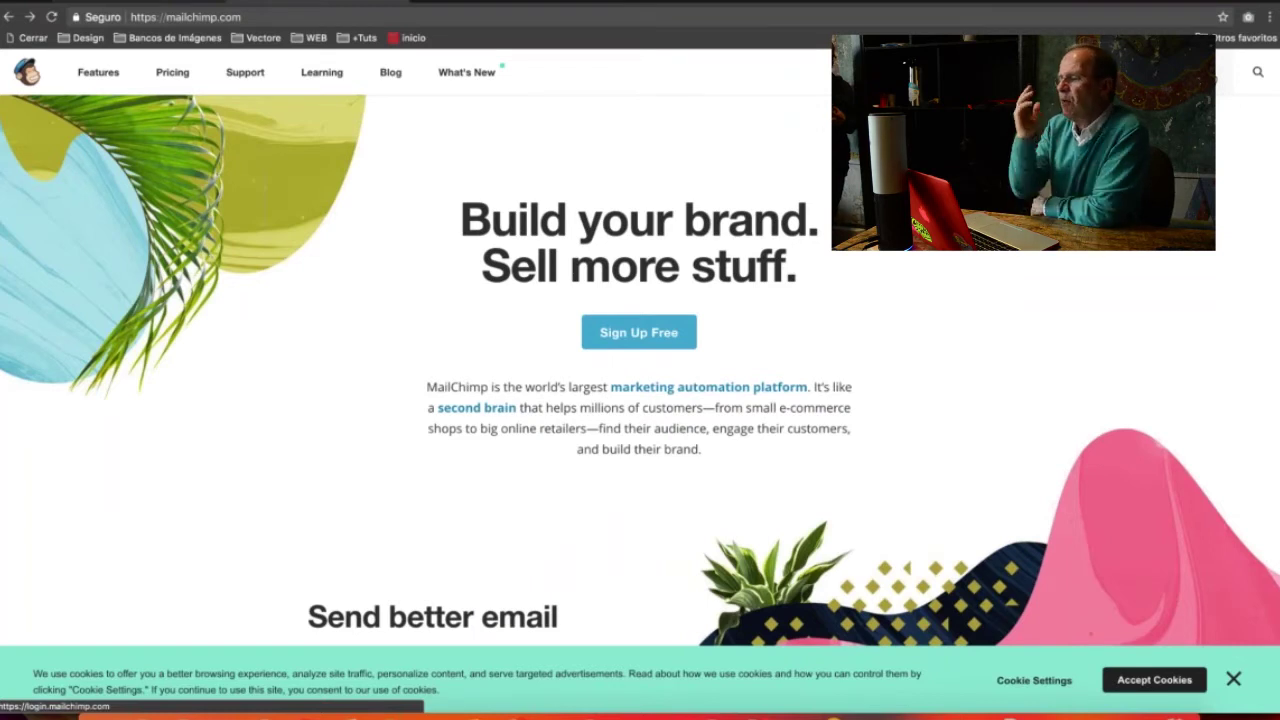
click(1150, 72)
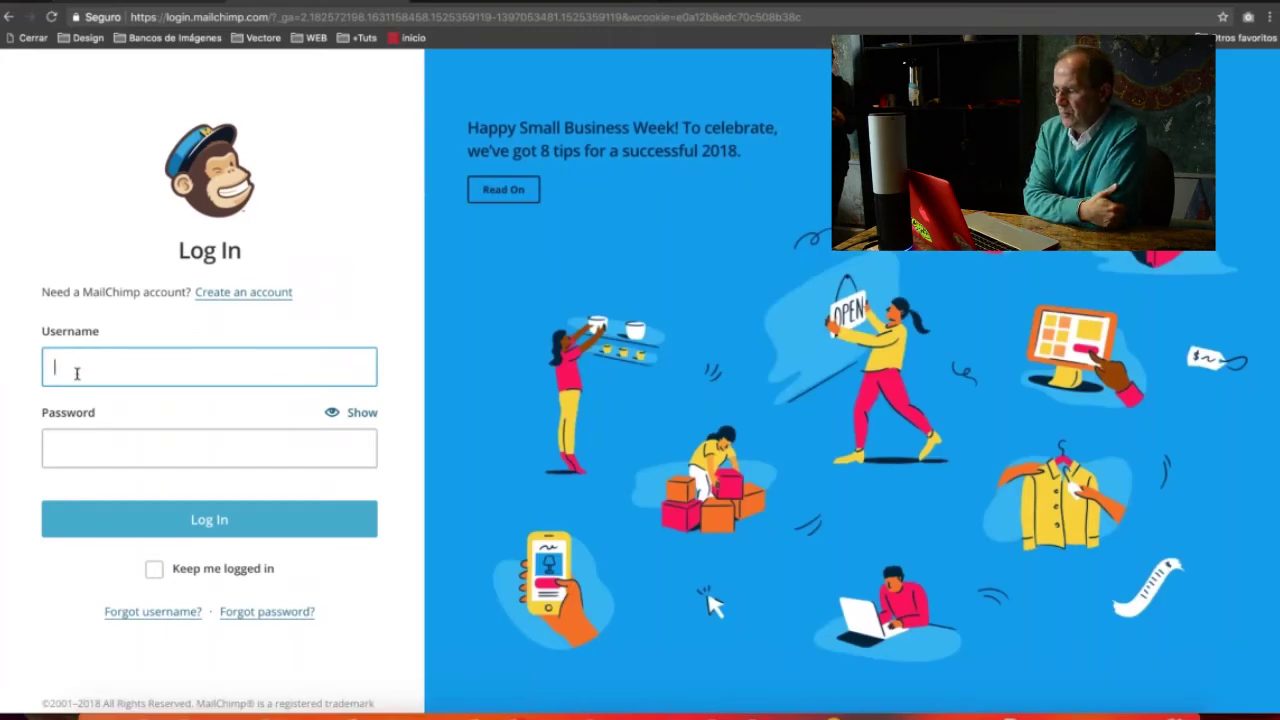
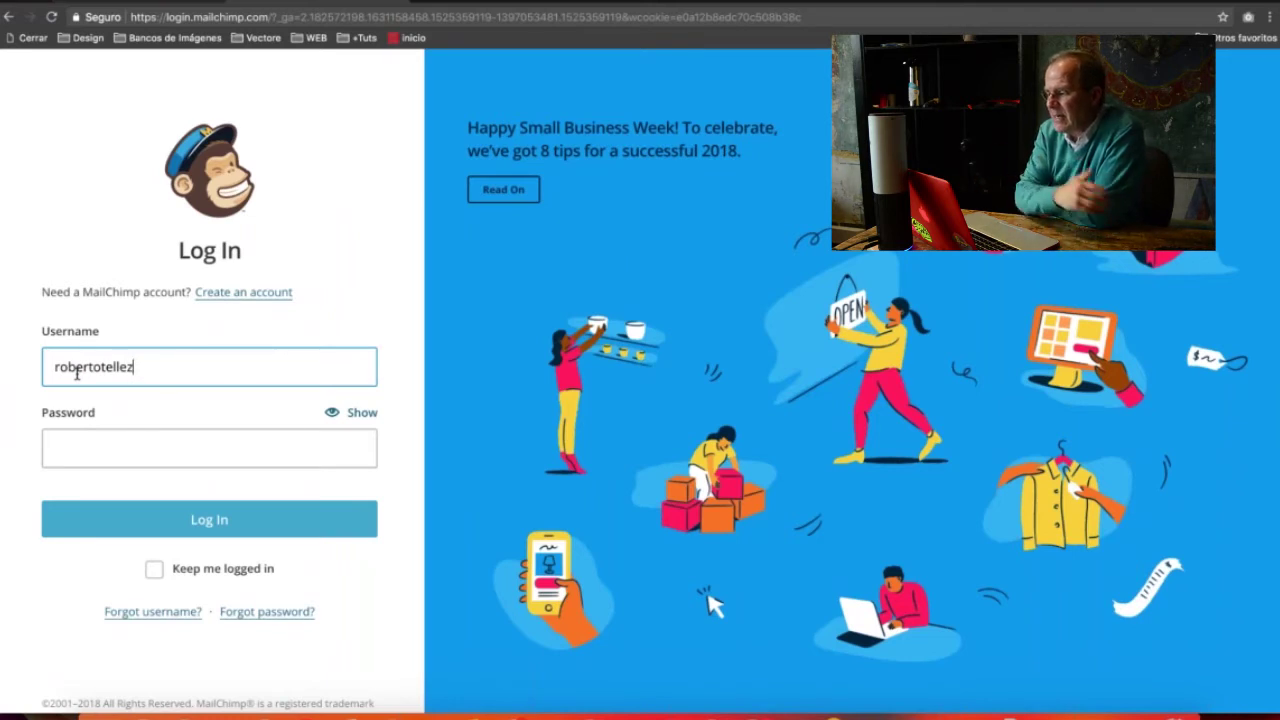
click(80, 447)
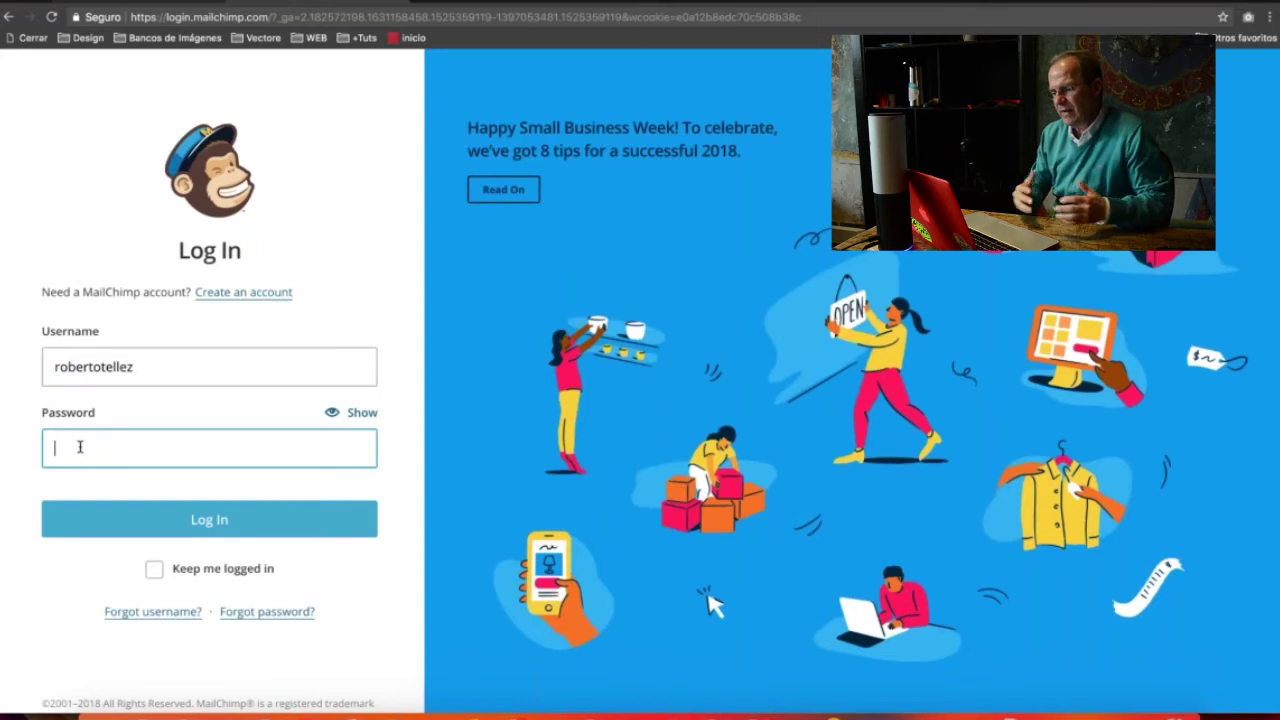
Enter the account password and submit the MailChimp login.
text(••••••••)
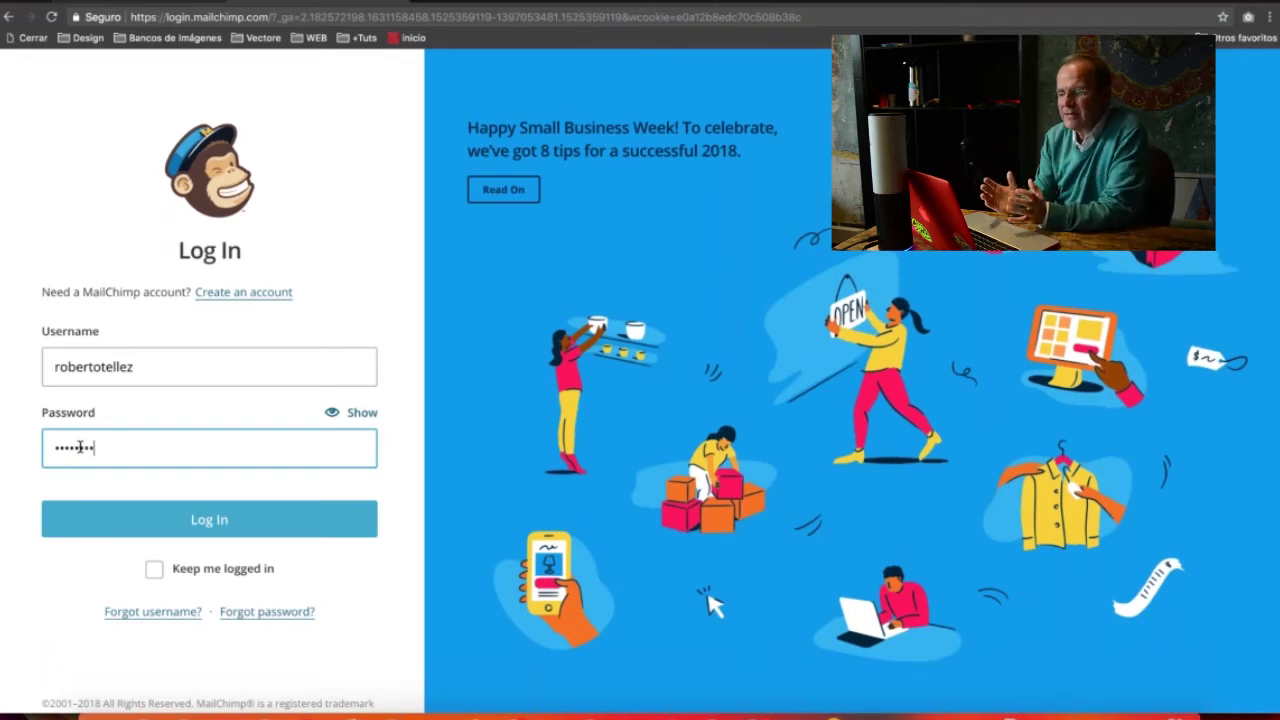
text(•)
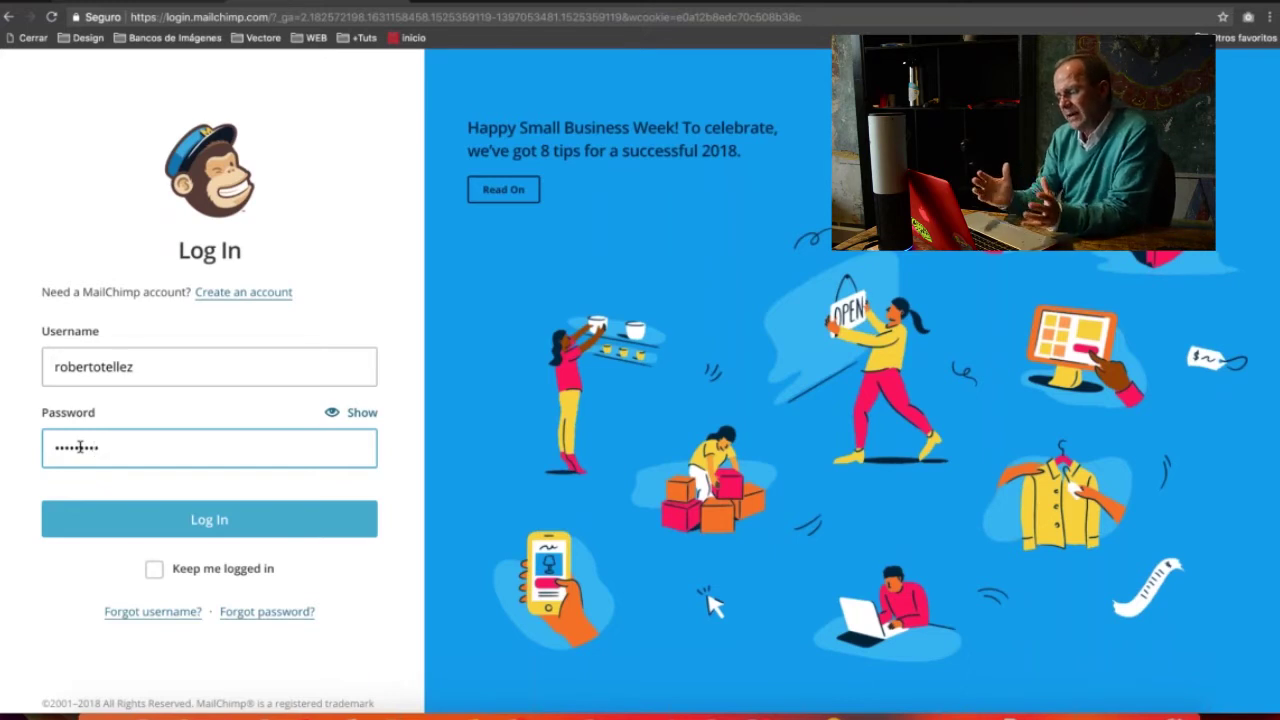
text(••••)
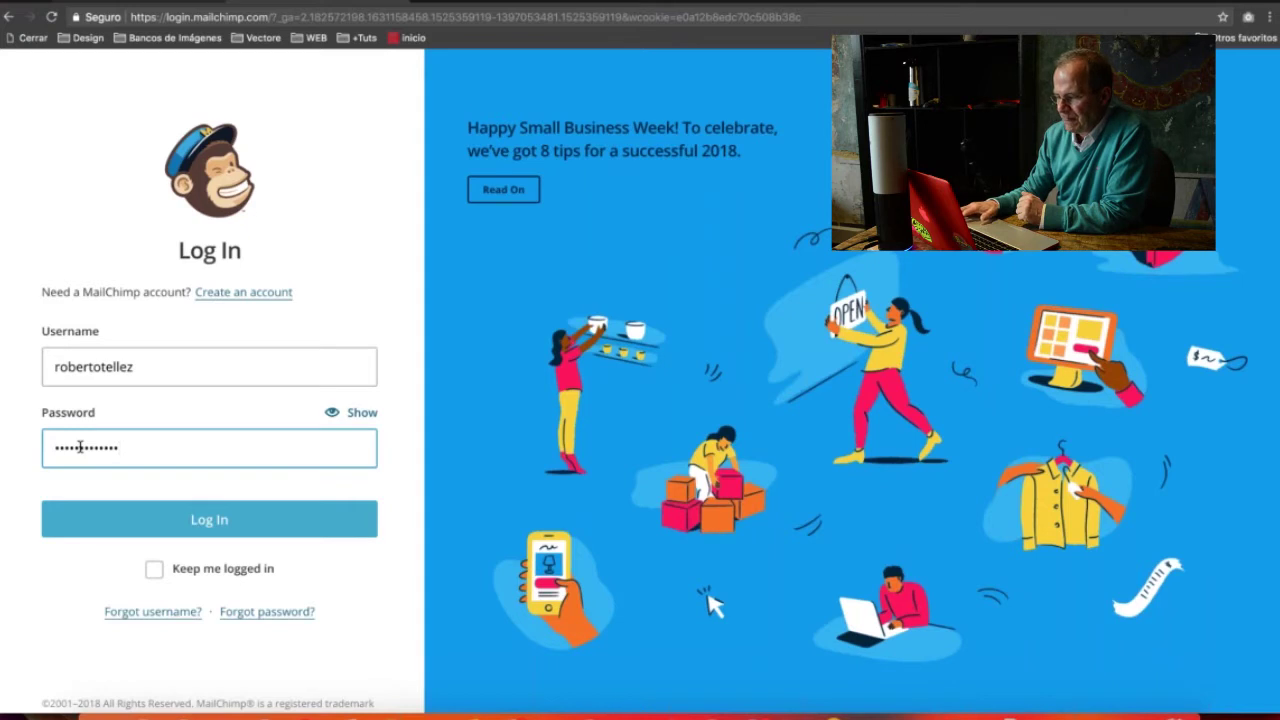
text(•)
key(Return)
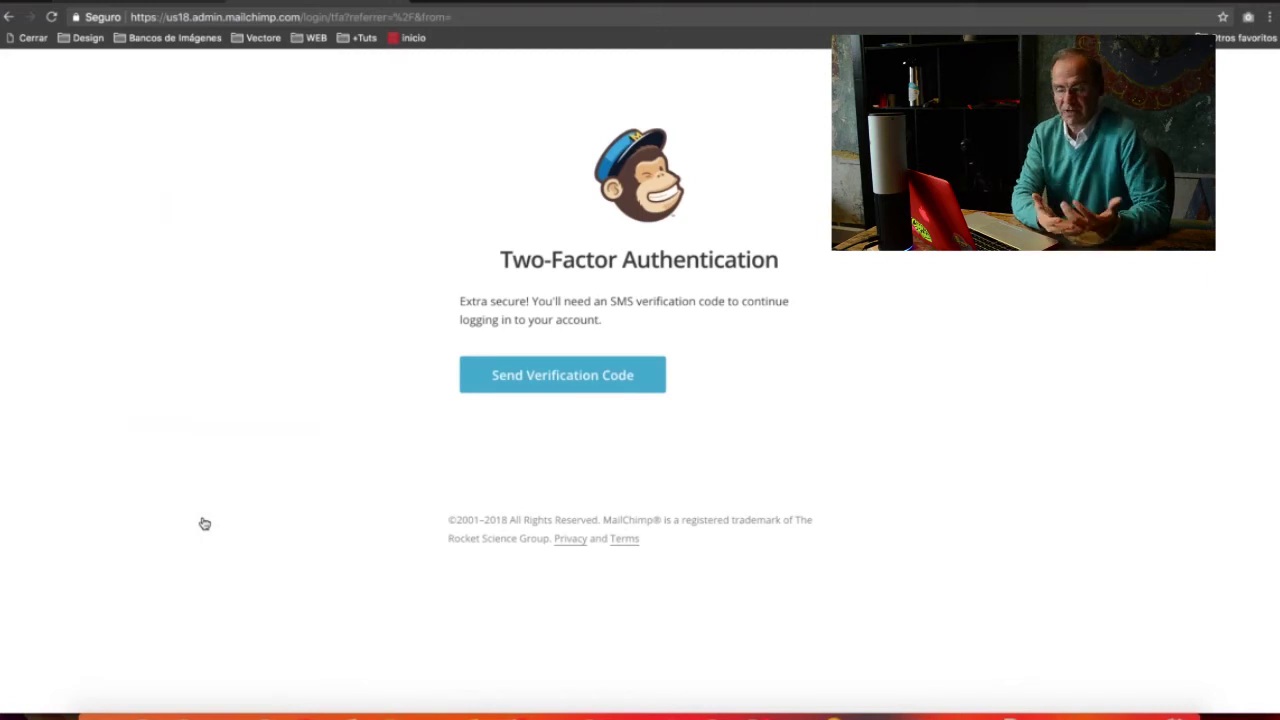
Request the SMS verification code, enter it and finish logging in to the dashboard.
click(541, 376)
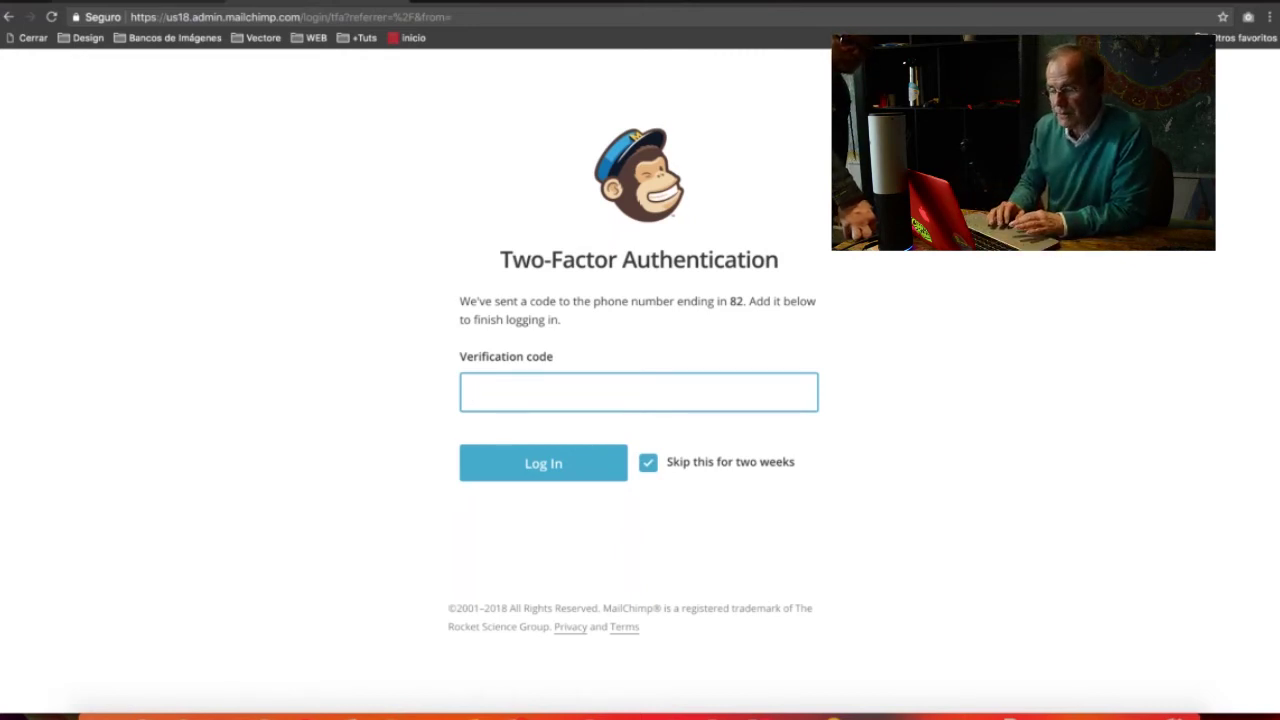
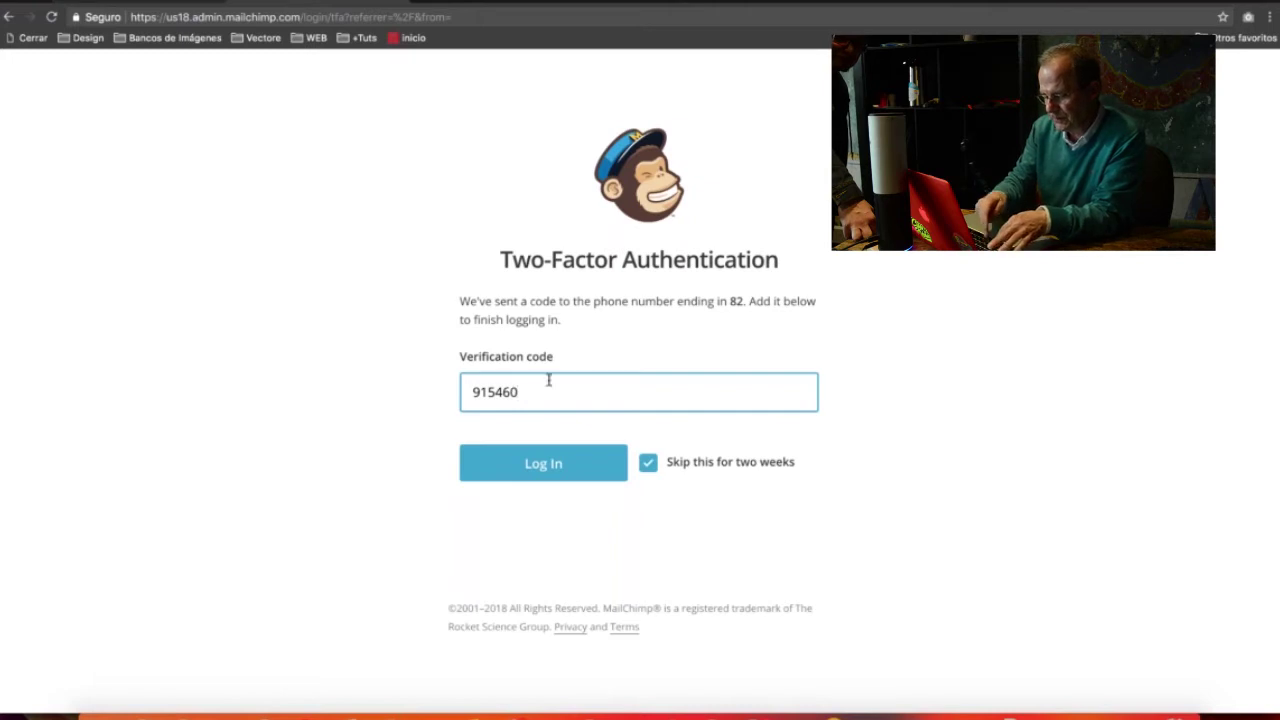
click(557, 466)
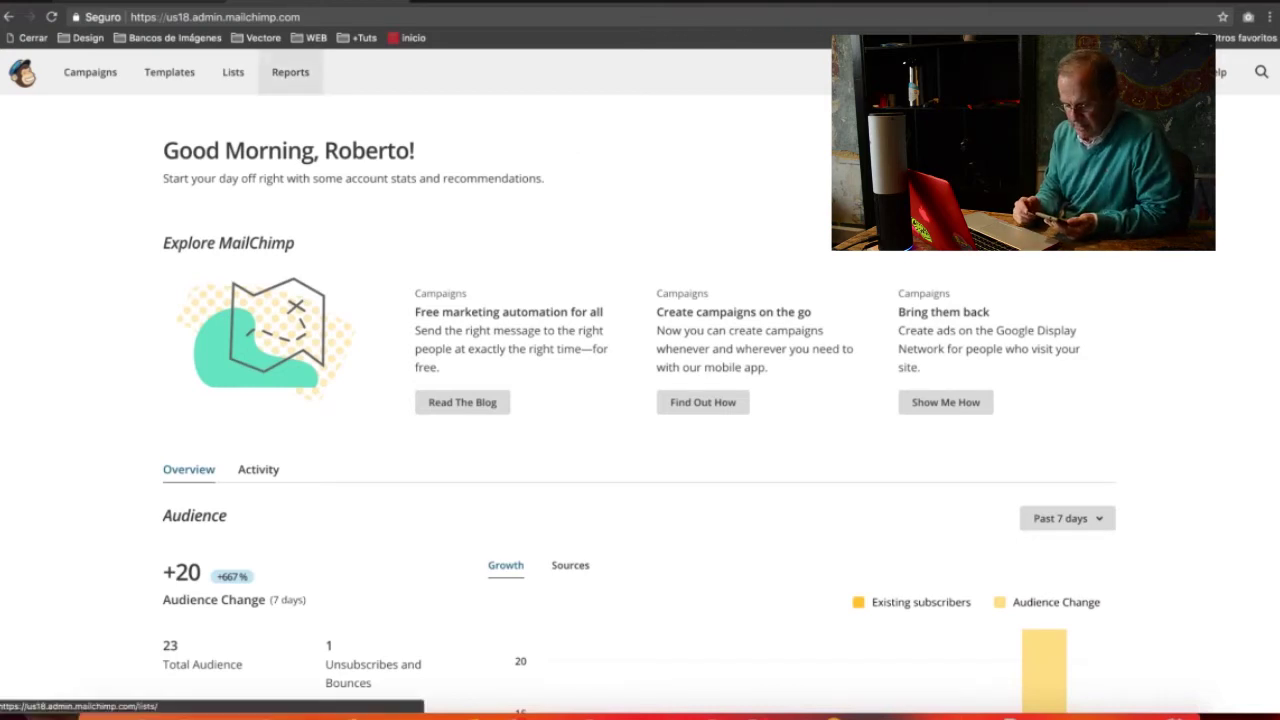
Go to the Lists overview and start creating a new list.
click(235, 79)
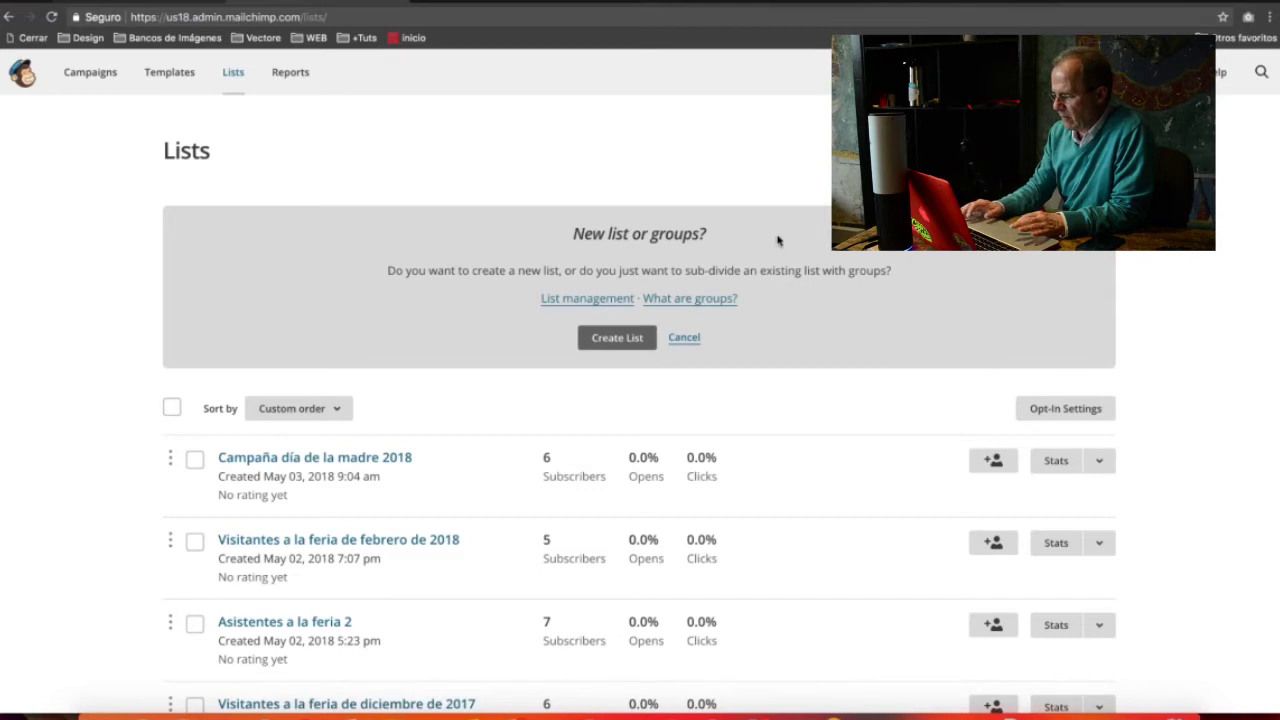
click(617, 339)
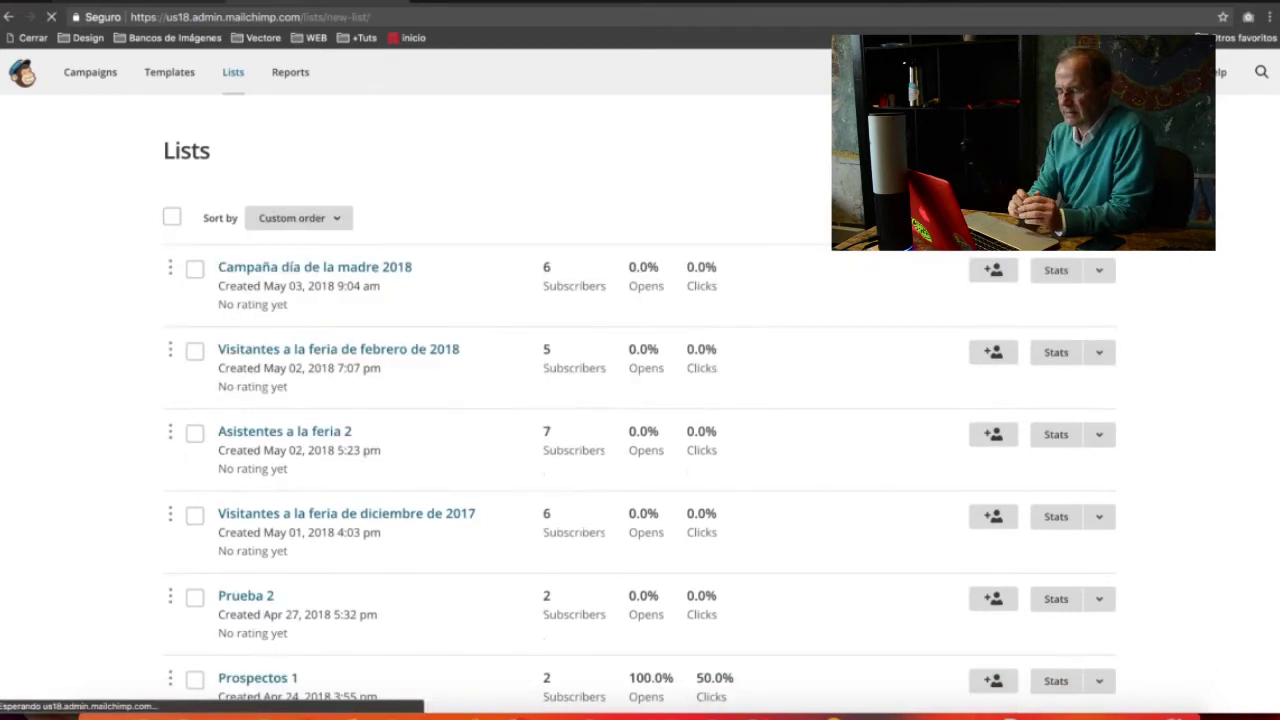
Enter 'Asistentes a la feria de Ubaté febrero 2018' as the list name, correcting typos.
click(202, 279)
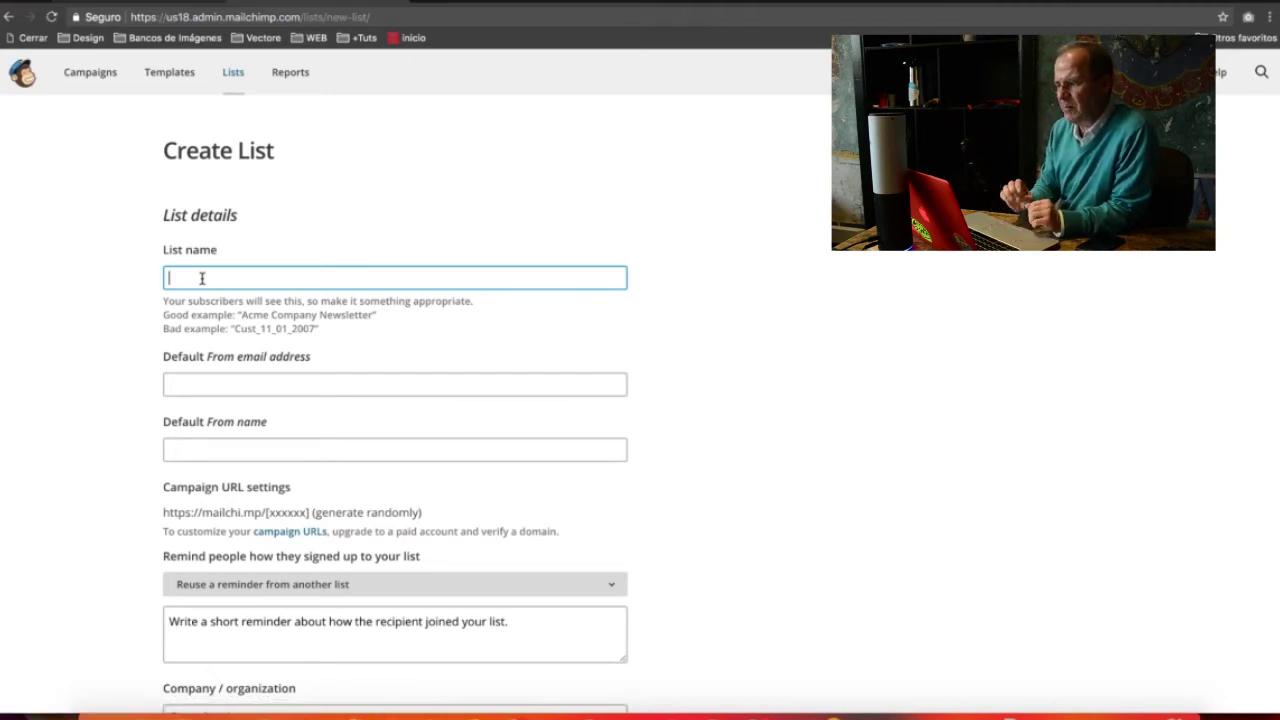
text(A)
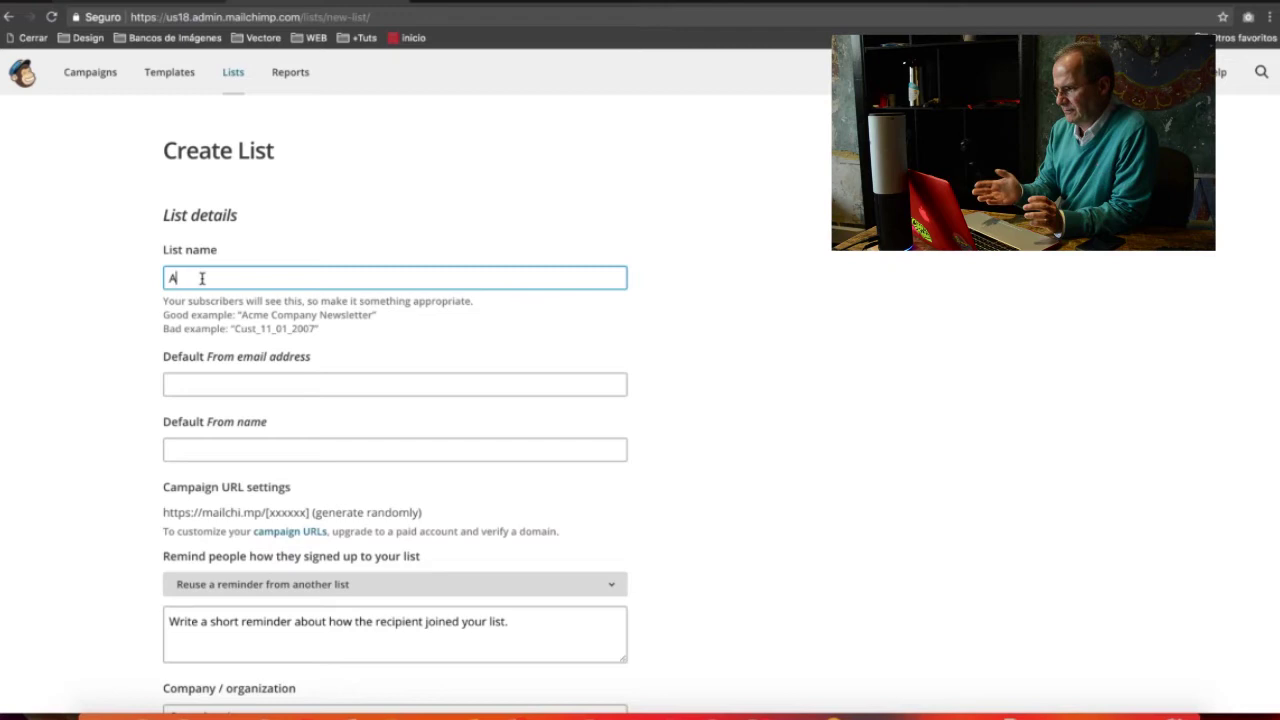
text(siste)
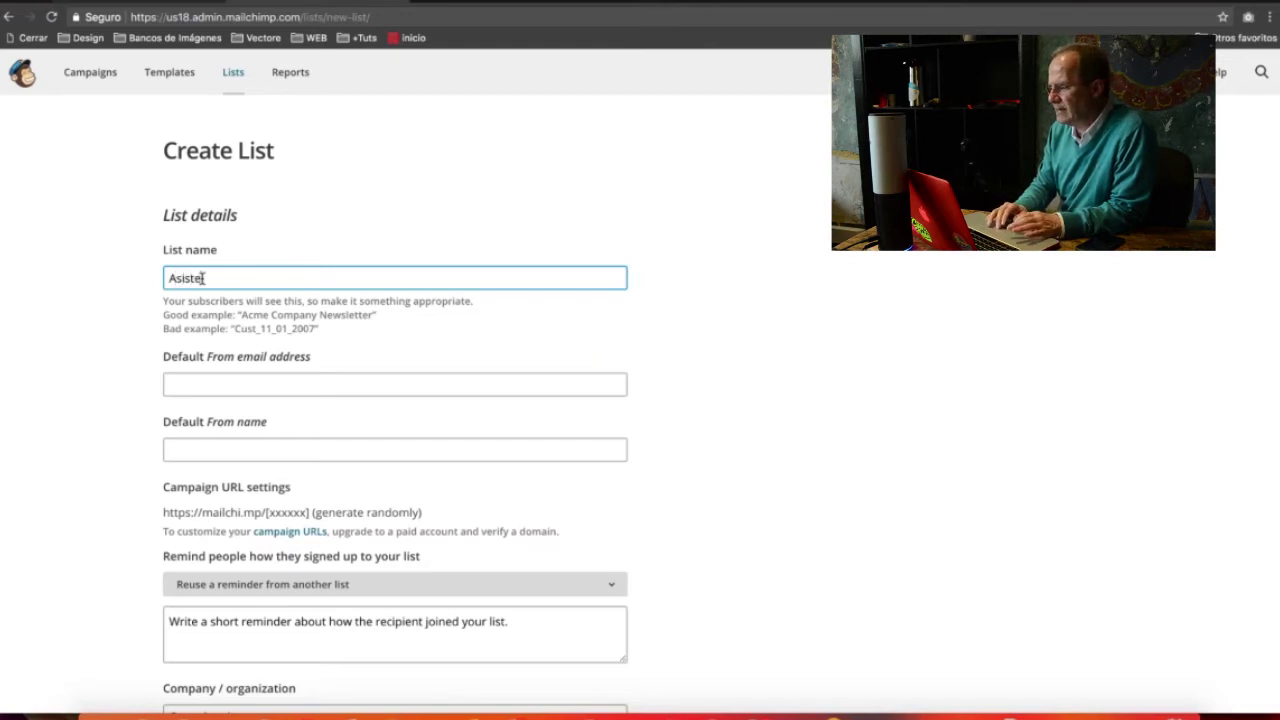
text(ntes a ka)
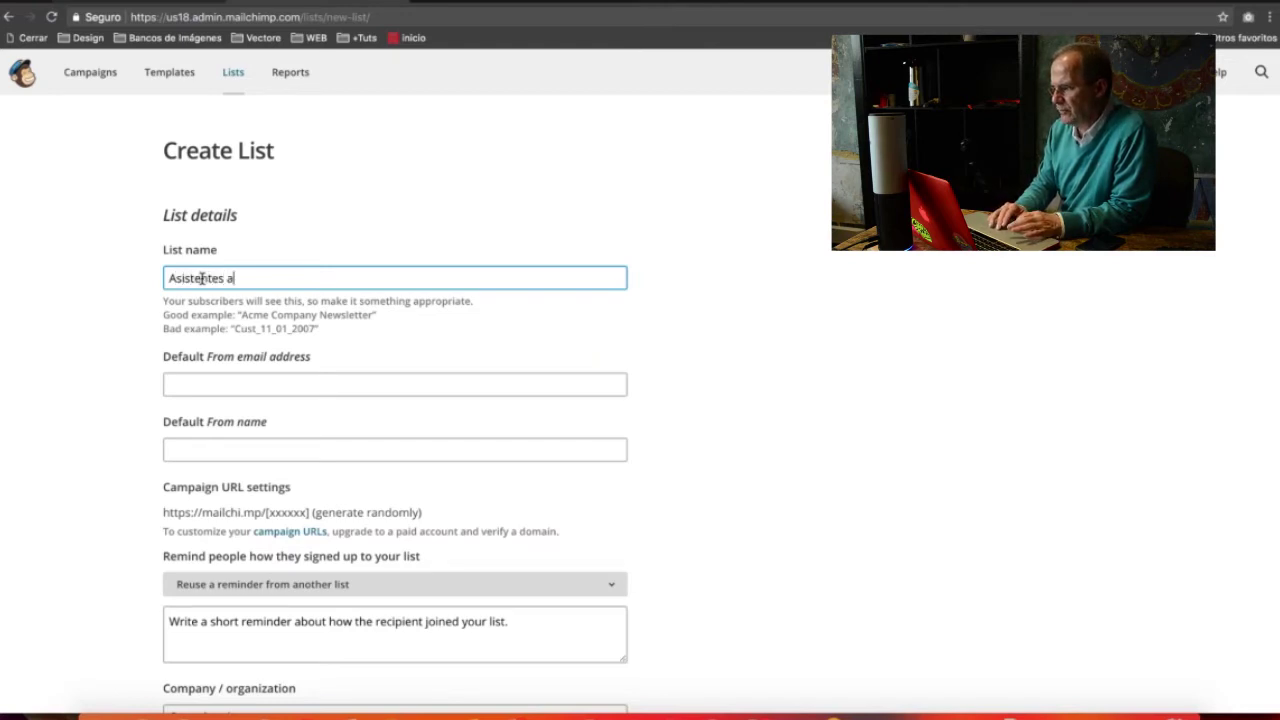
key(BackSpace)
key(BackSpace)
text(kla)
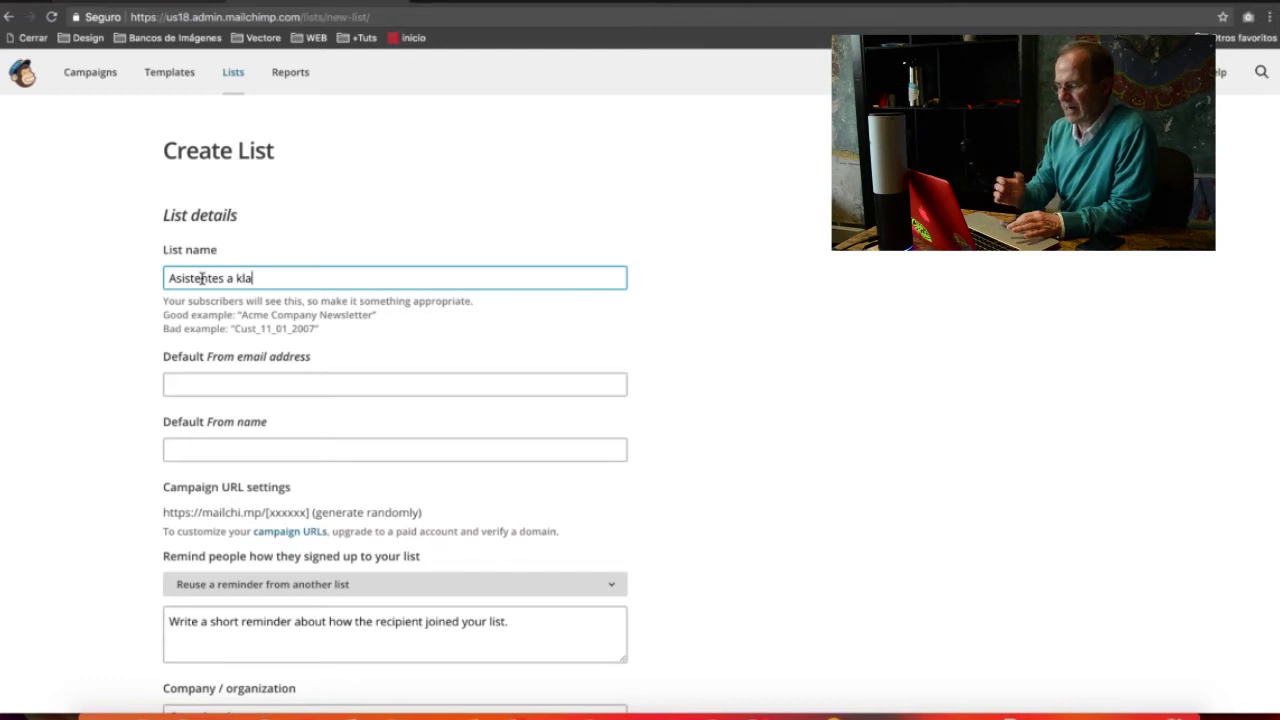
key(BackSpace)
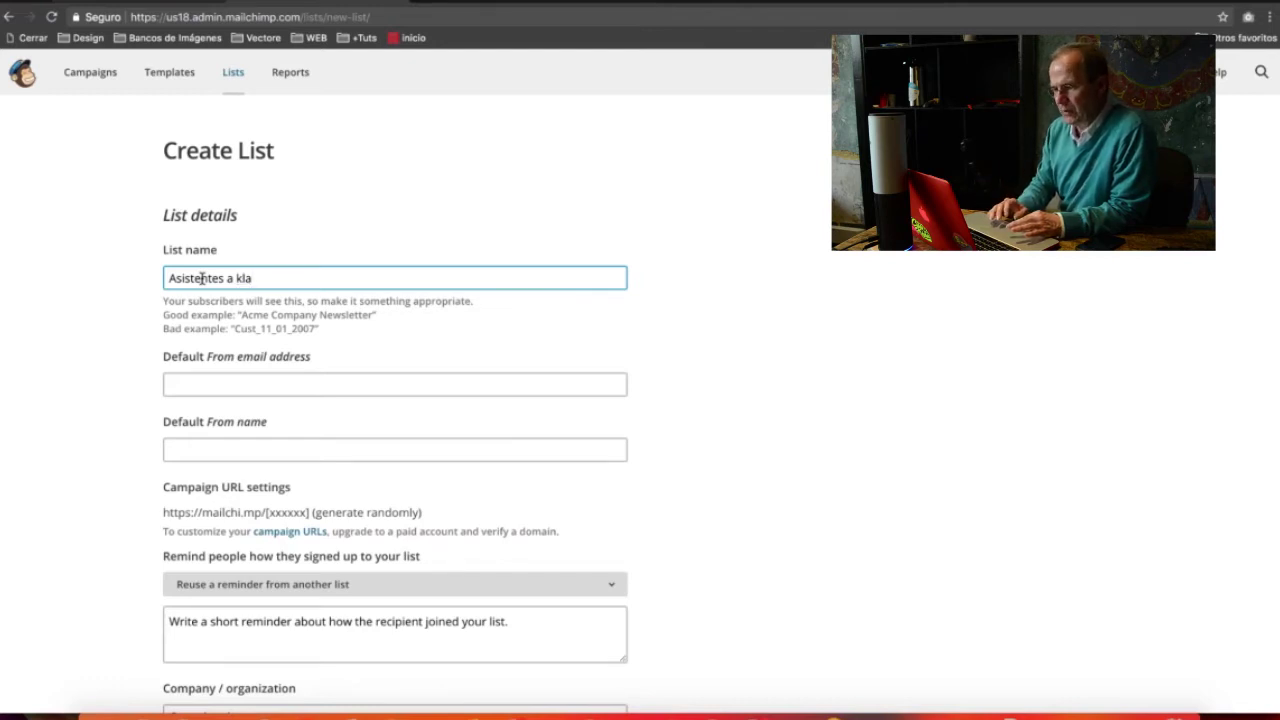
key(BackSpace)
key(BackSpace)
text(l)
key(BackSpace)
key(BackSpace)
text(la feria de )
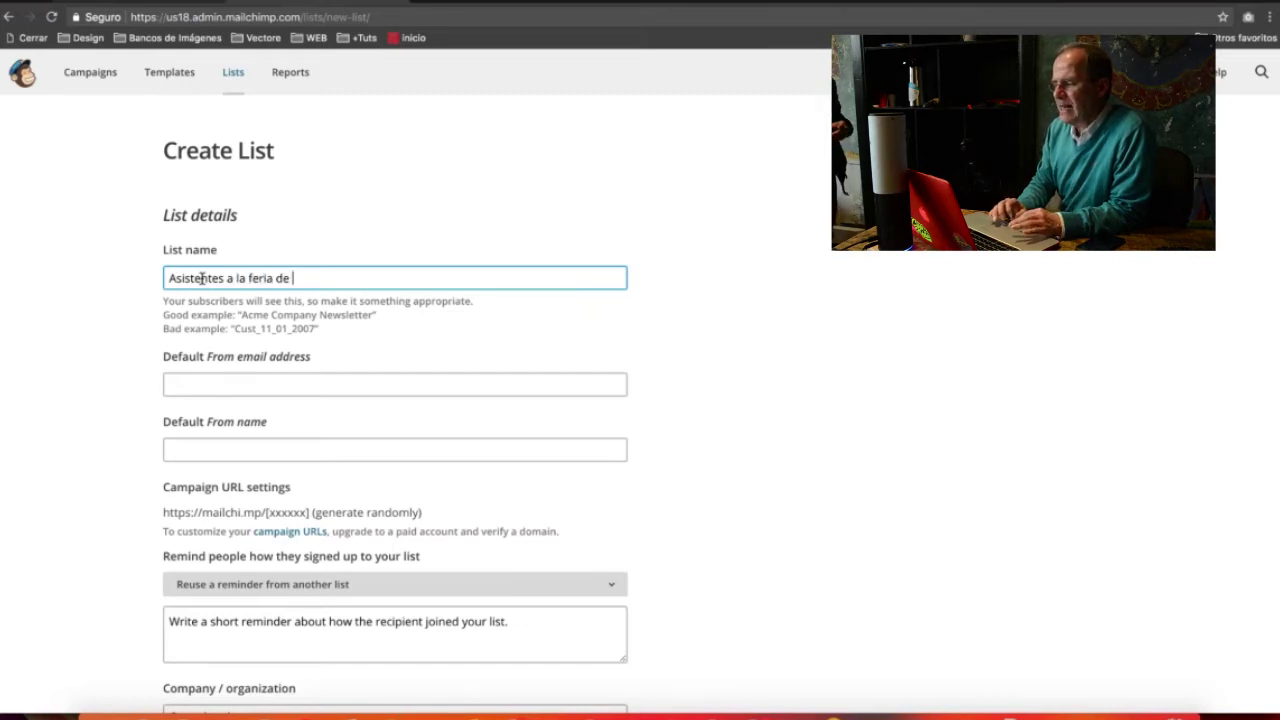
text(Ubat)
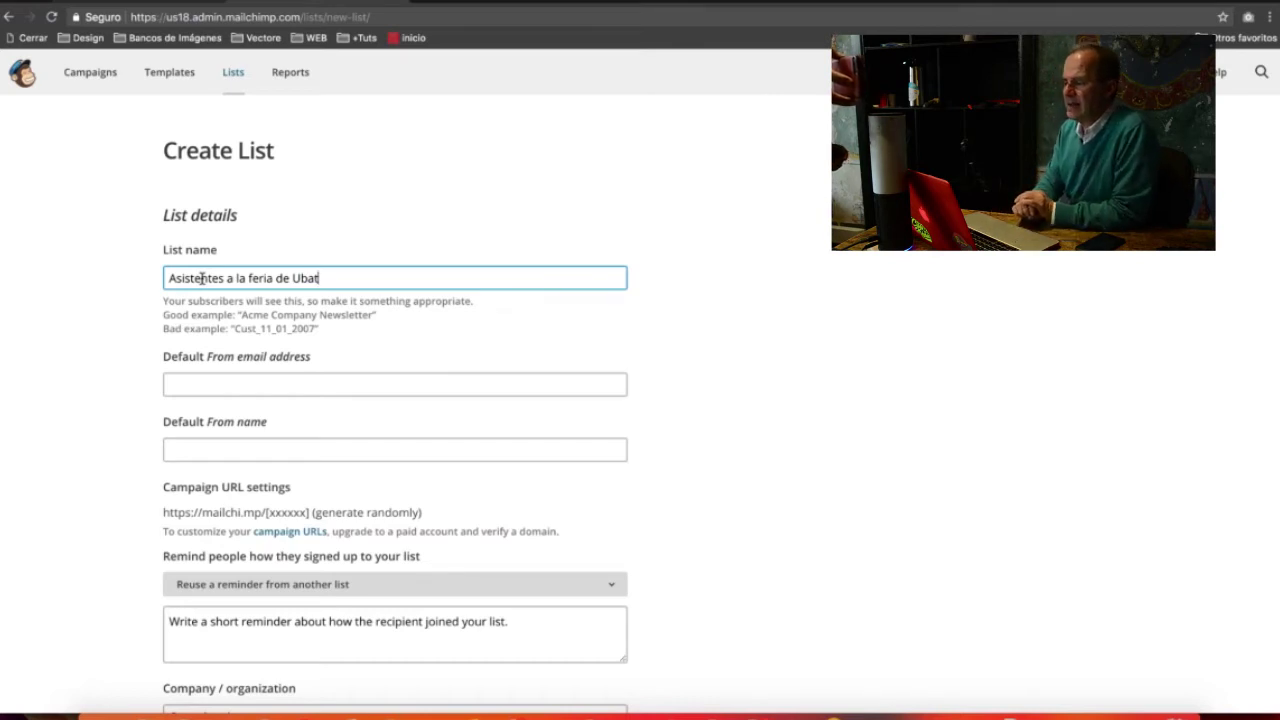
text(é febrero 201)
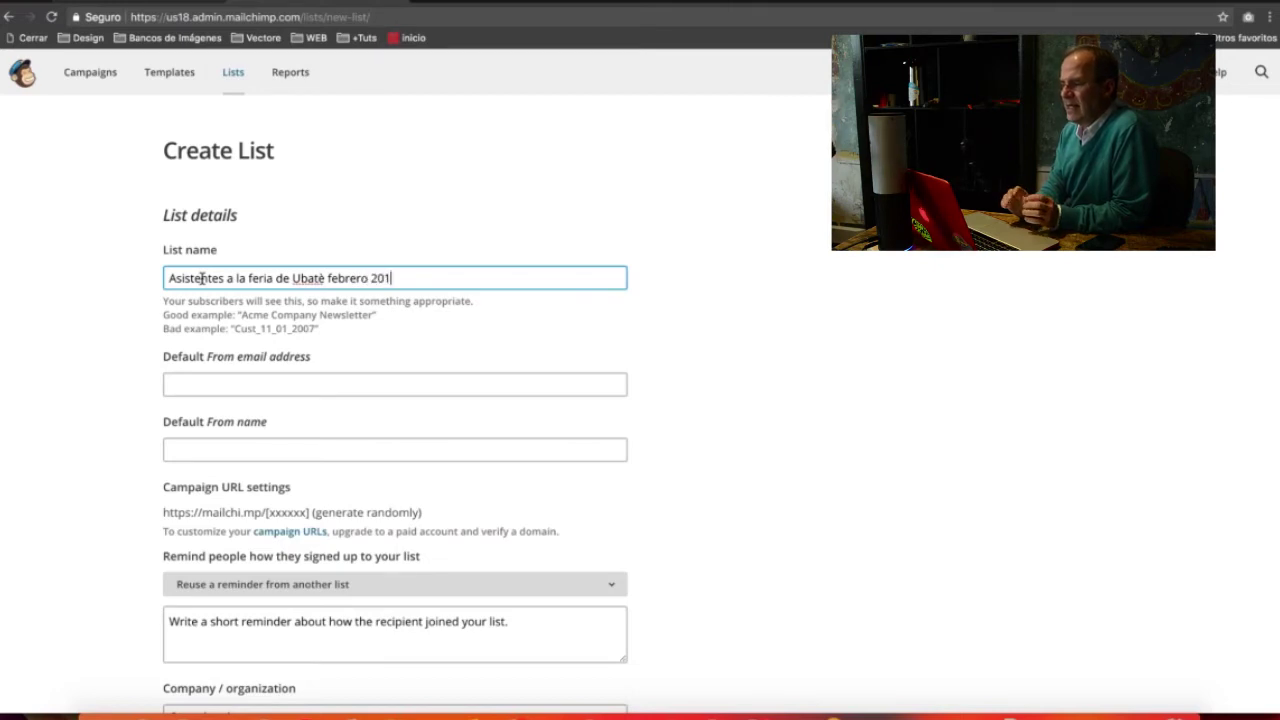
text(8)
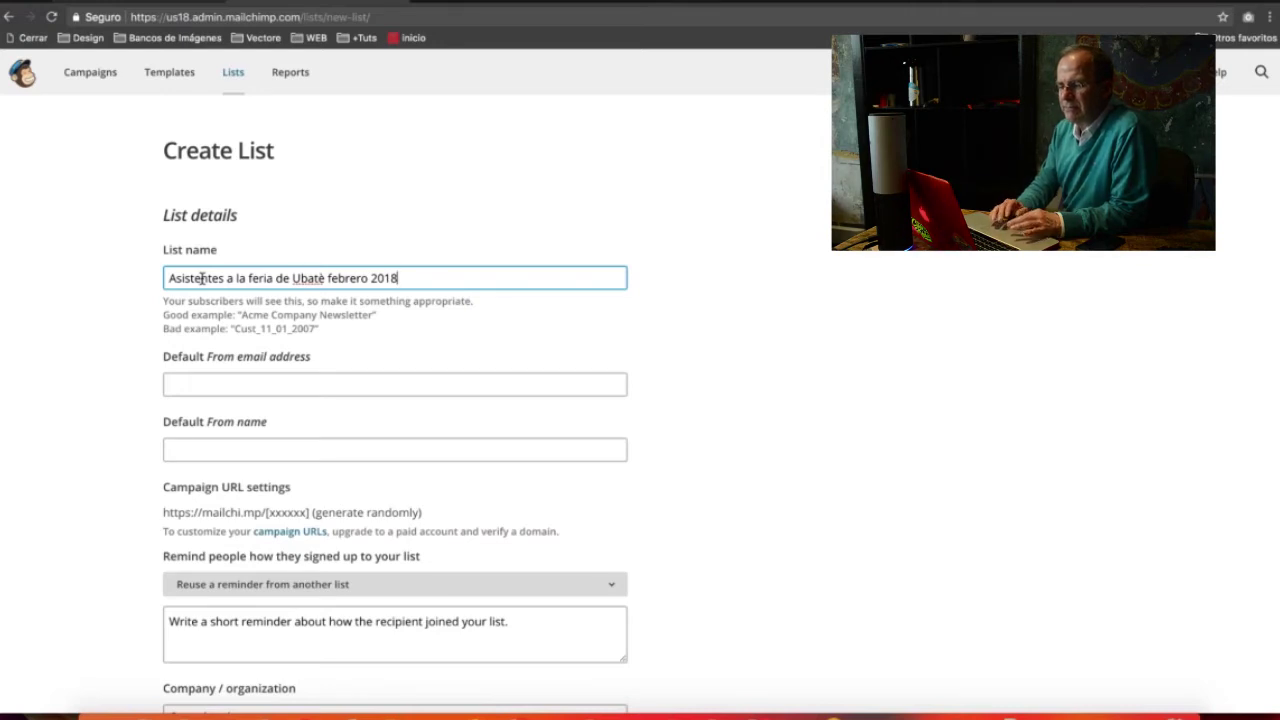
key(Tab)
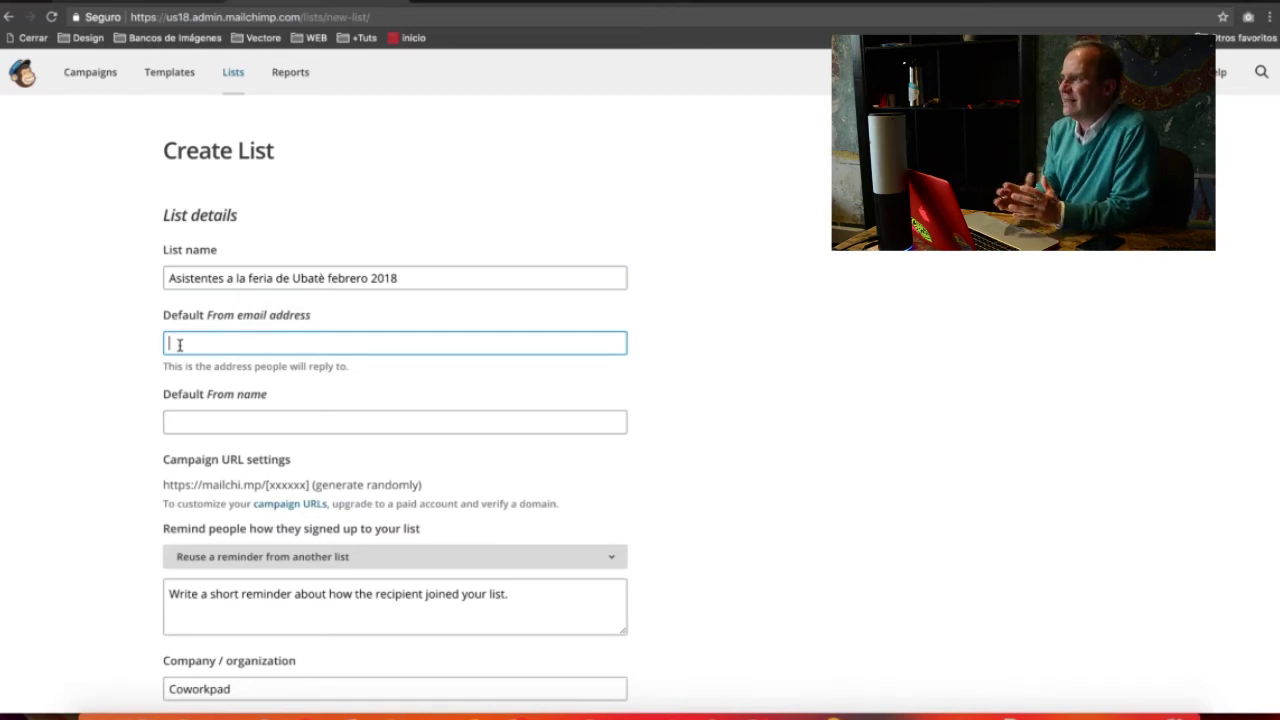
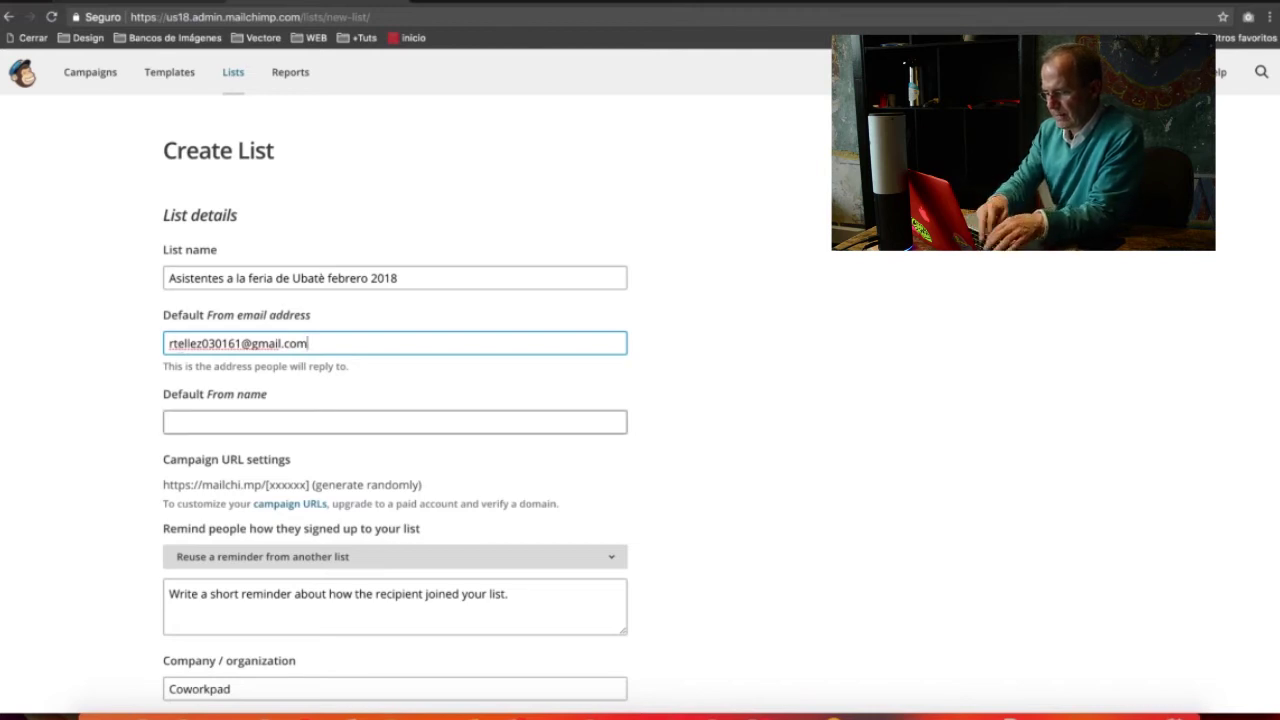
Enter the sender's email address as the list's Default From email address.
click(185, 422)
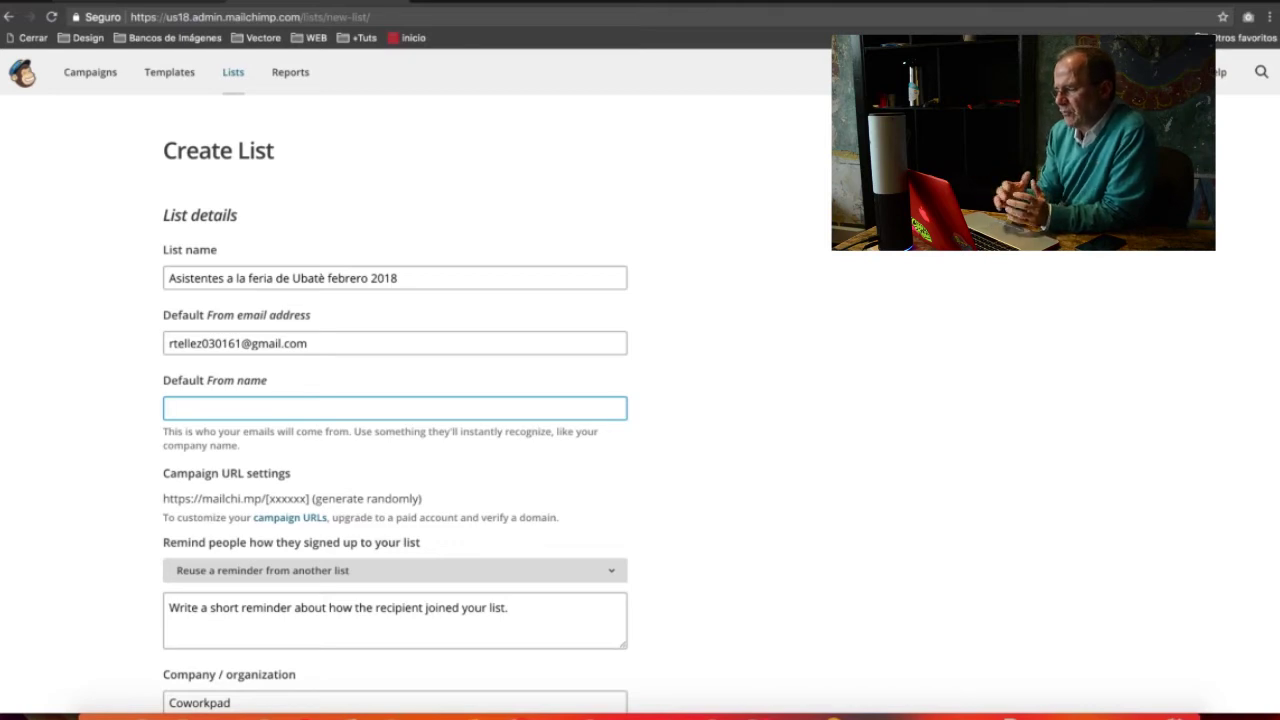
Enter 'Artesanos de Ubaté' as the list's Default From name.
text(A)
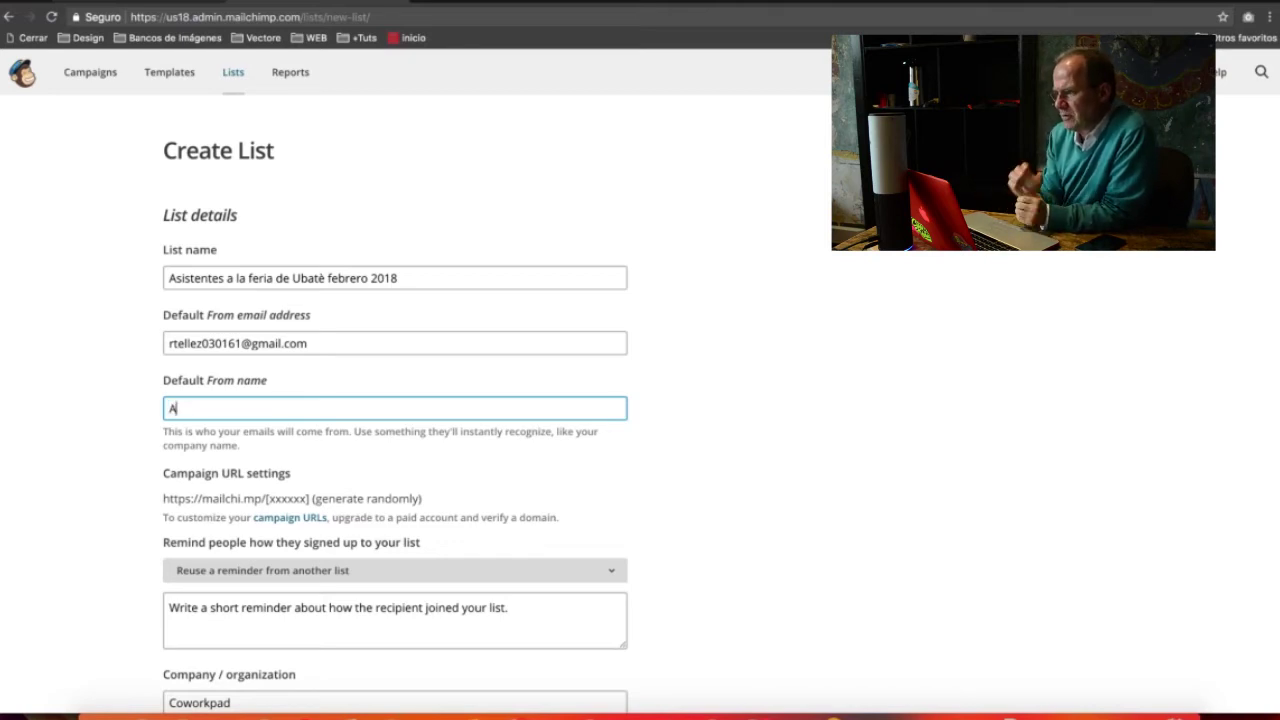
text(rtesanos)
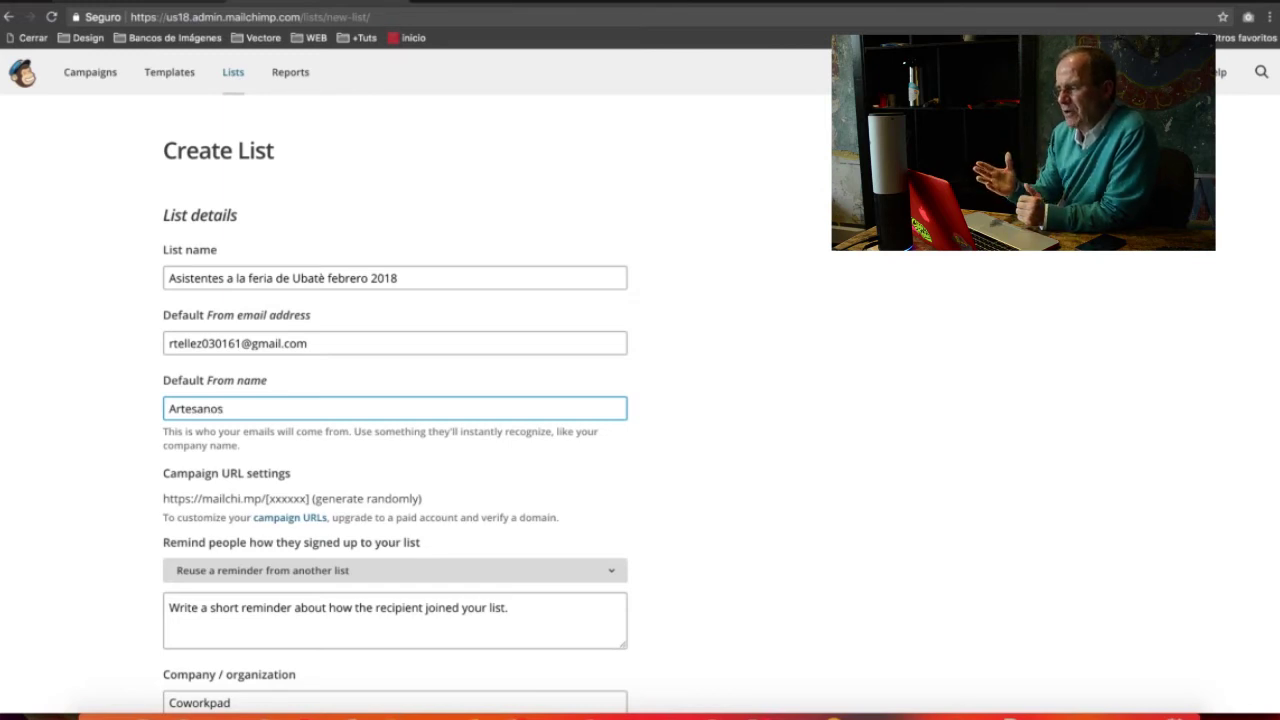
text( de Ubat)
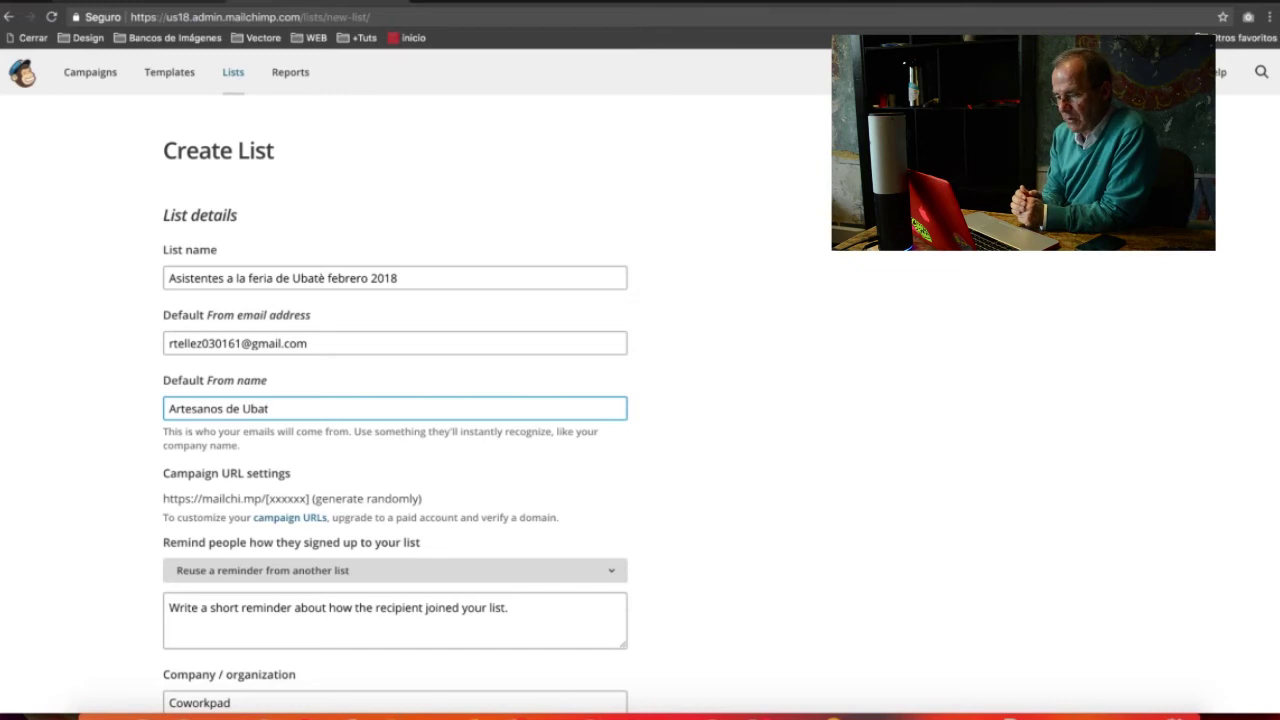
text(é)
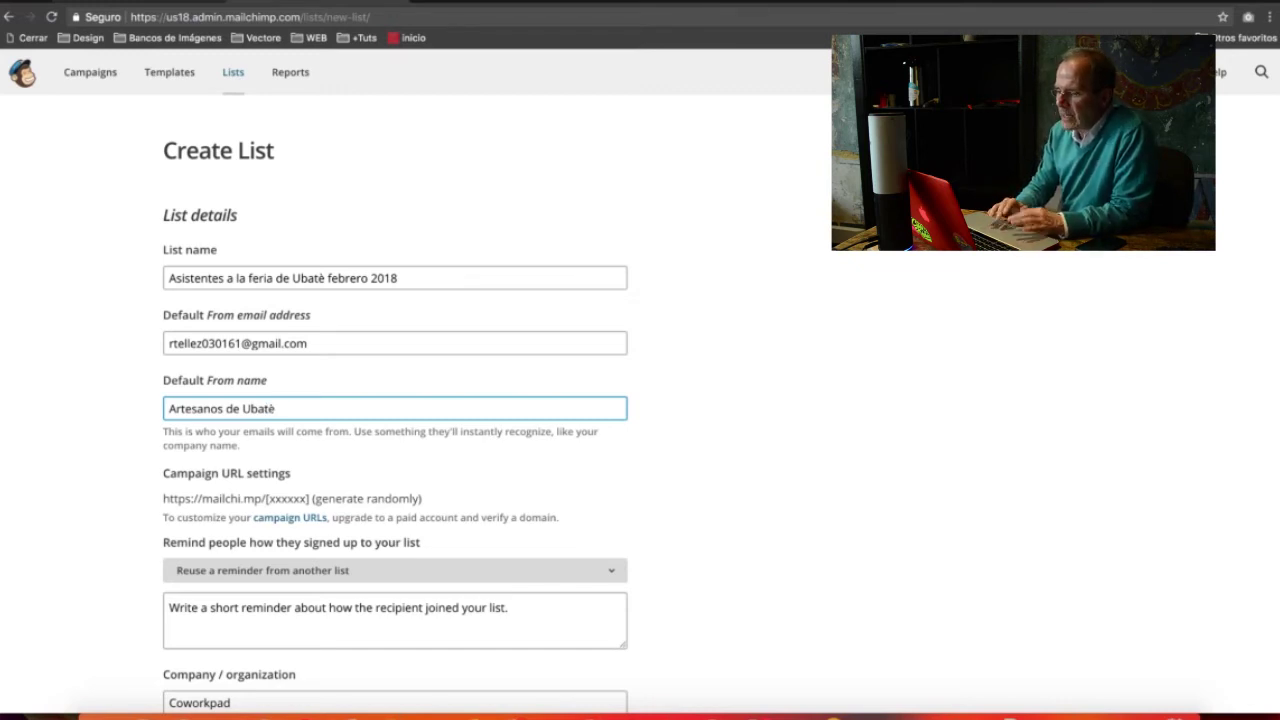
click(511, 608)
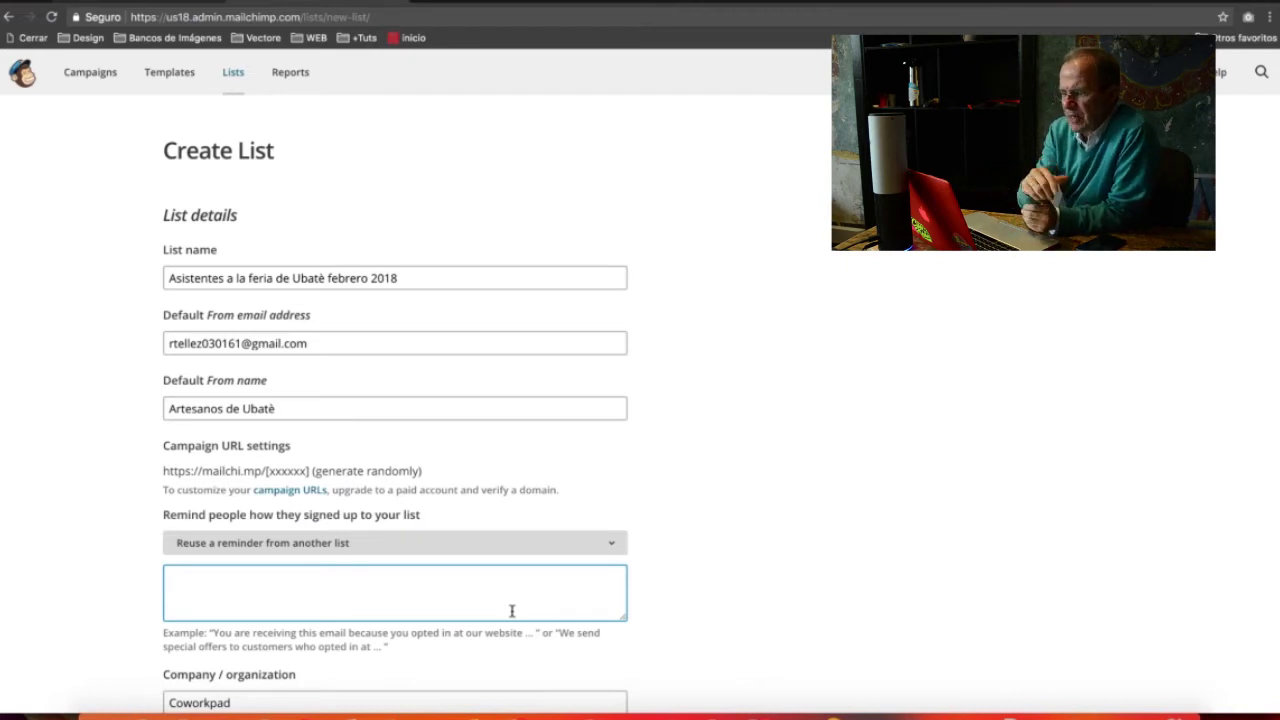
Type the sign-up reminder 'Comunicar a ésta audiciencia lanzamientos para el día madre', fixing typos.
text(Comunica)
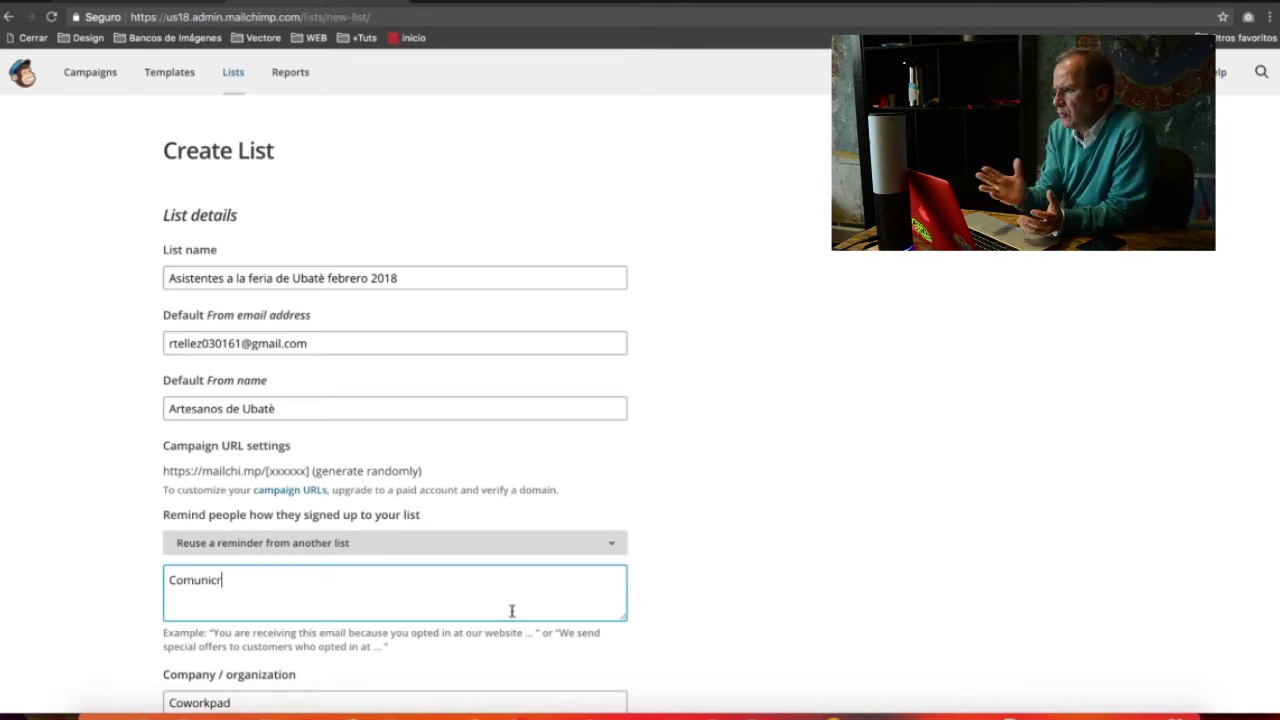
text(ar a )
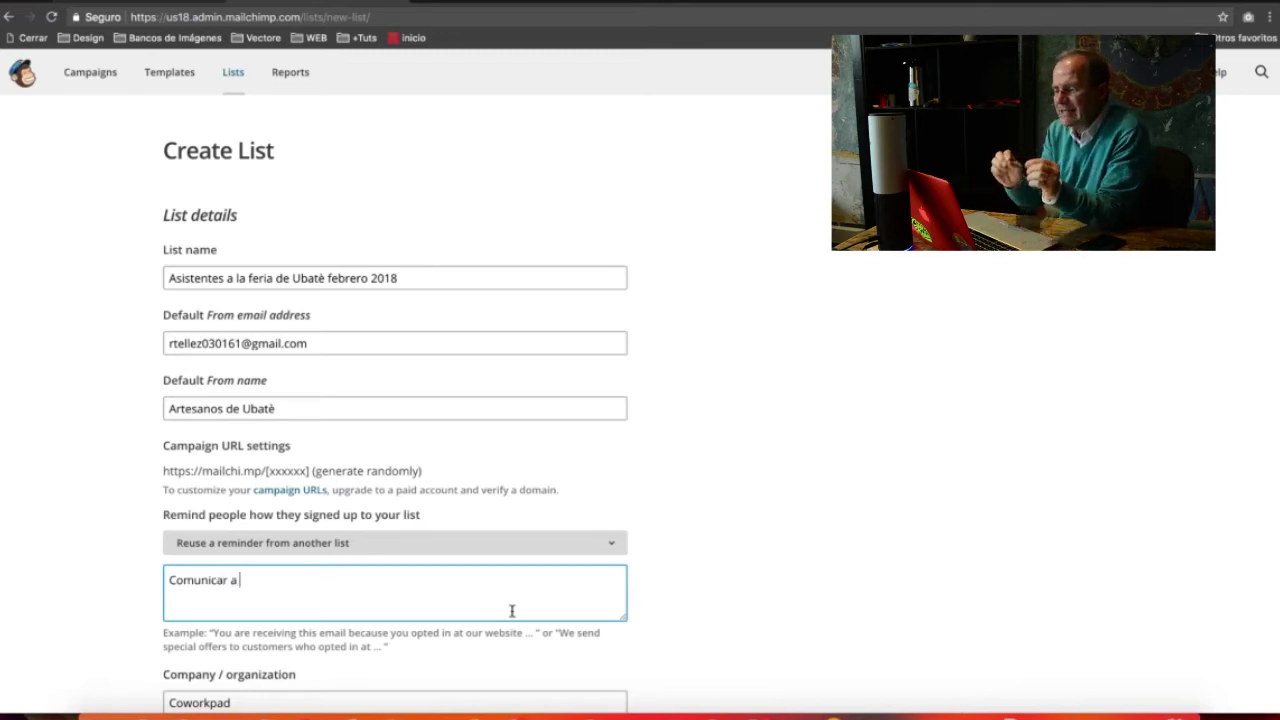
text(èta)
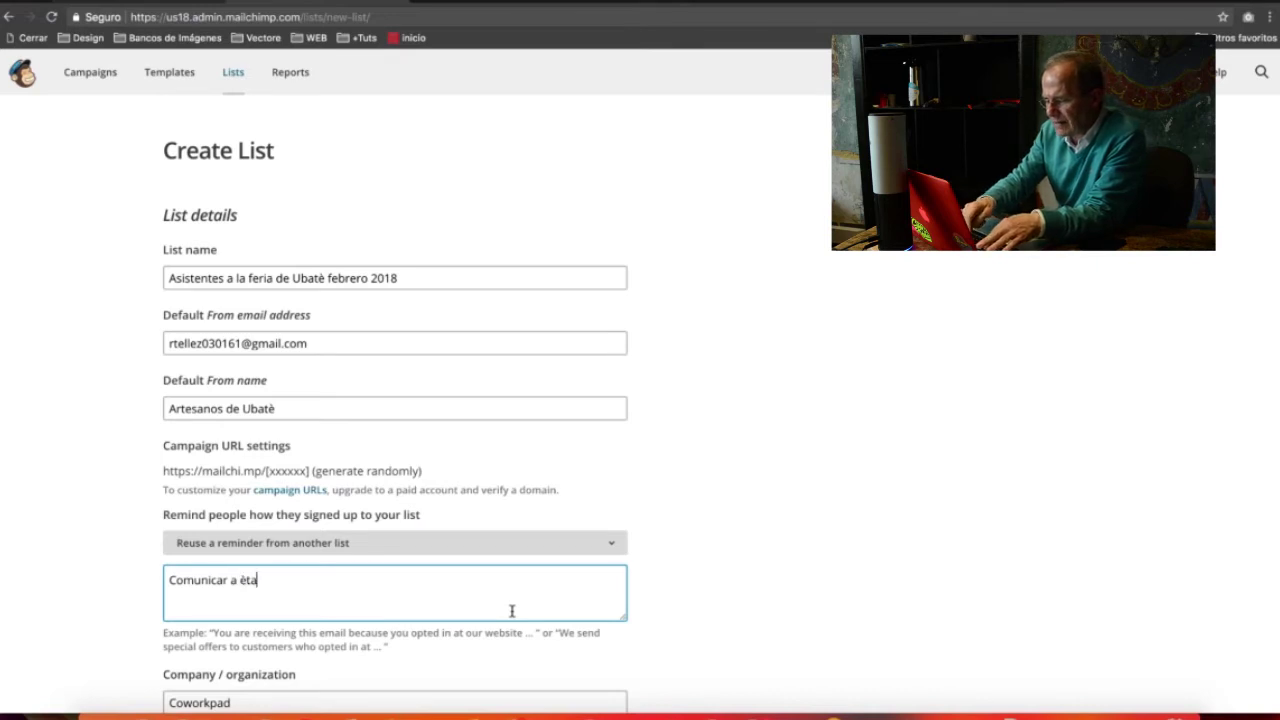
key(BackSpace)
key(BackSpace)
text(s)
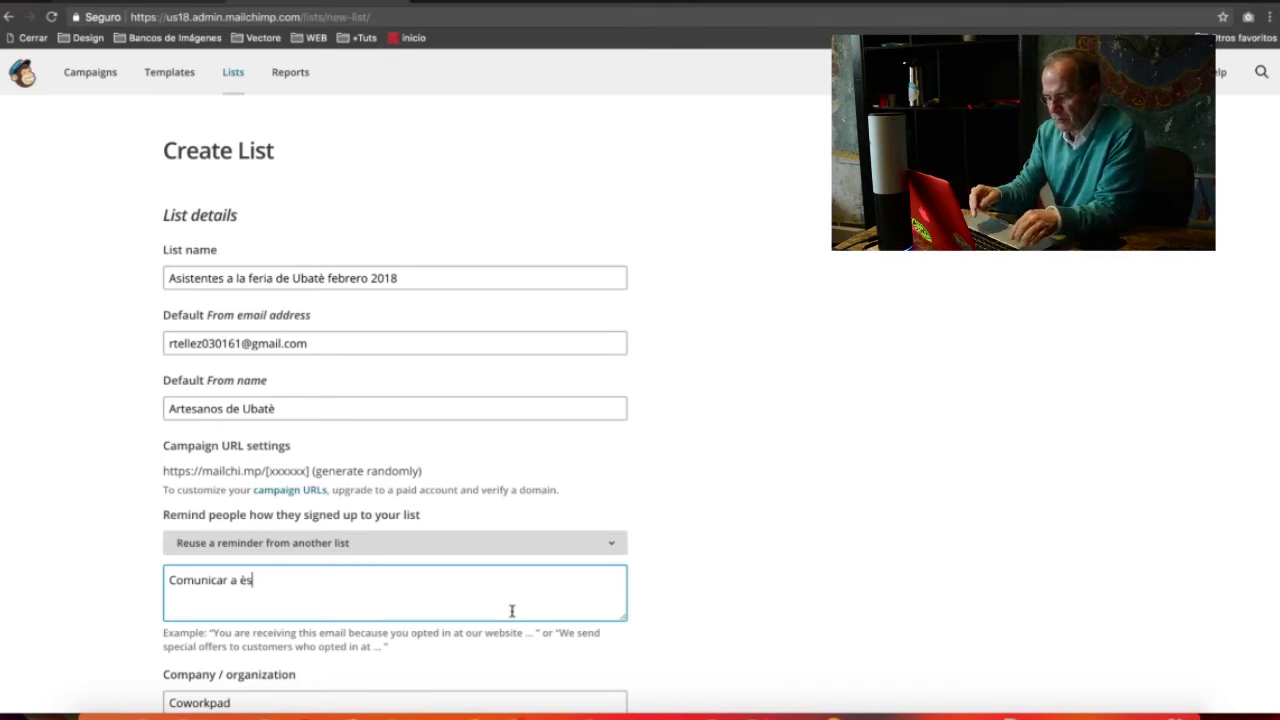
text(ta aud)
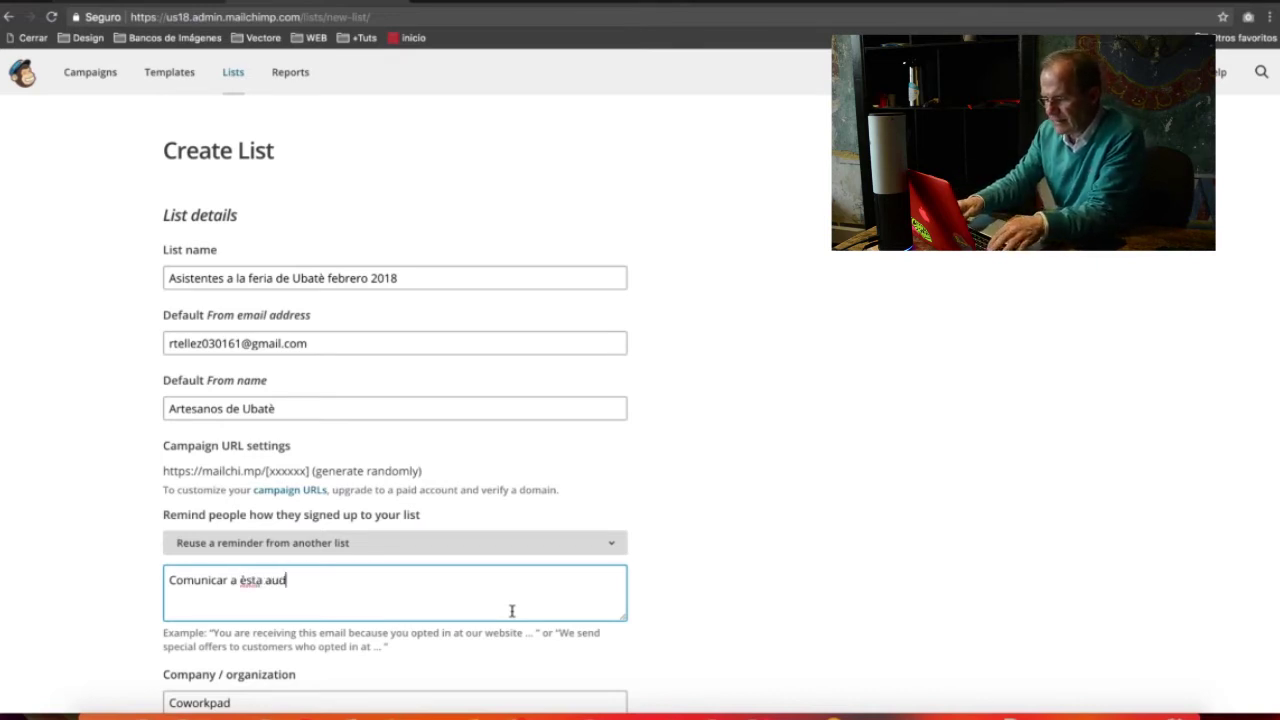
text(icien)
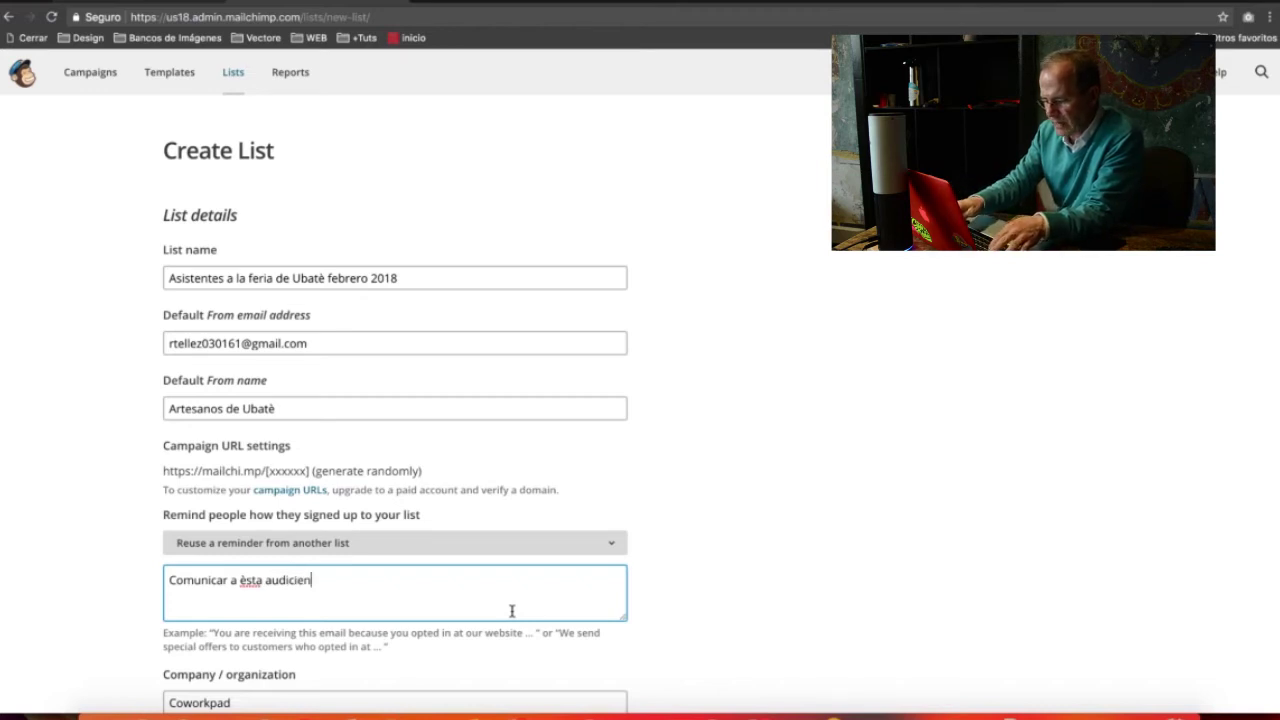
key(BackSpace)
key(BackSpace)
key(BackSpace)
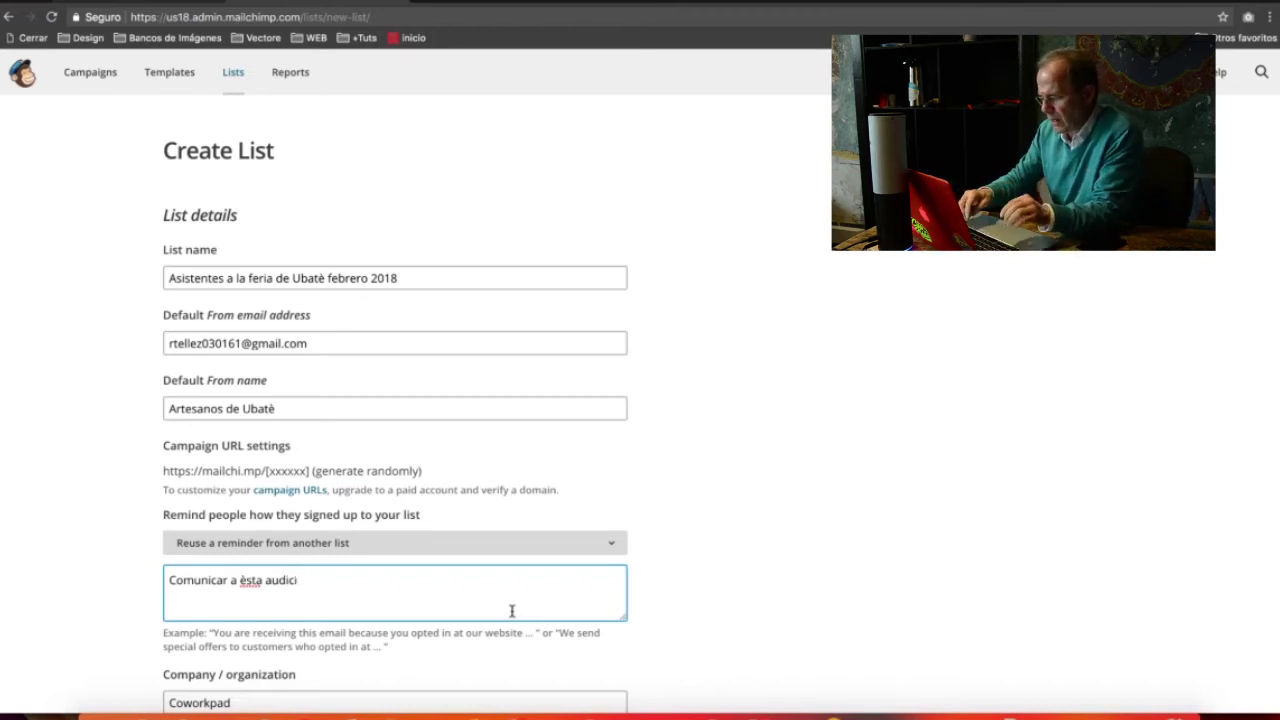
text(iencia)
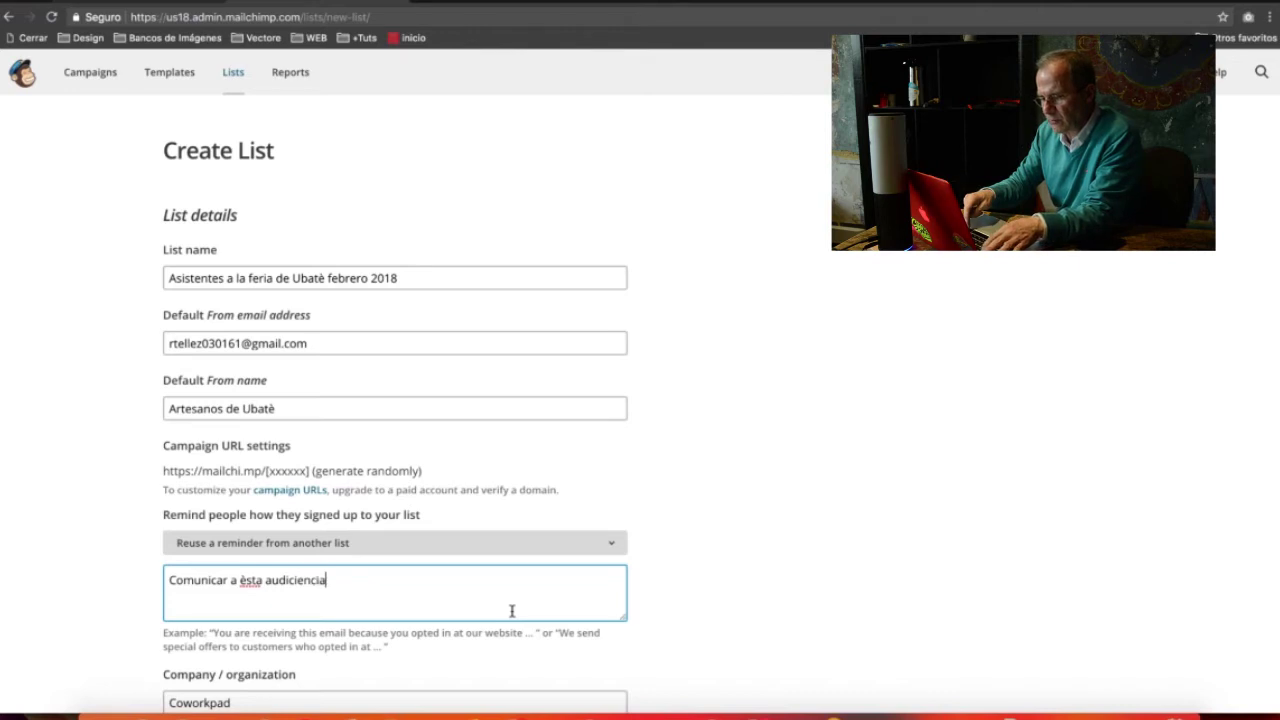
text( lan)
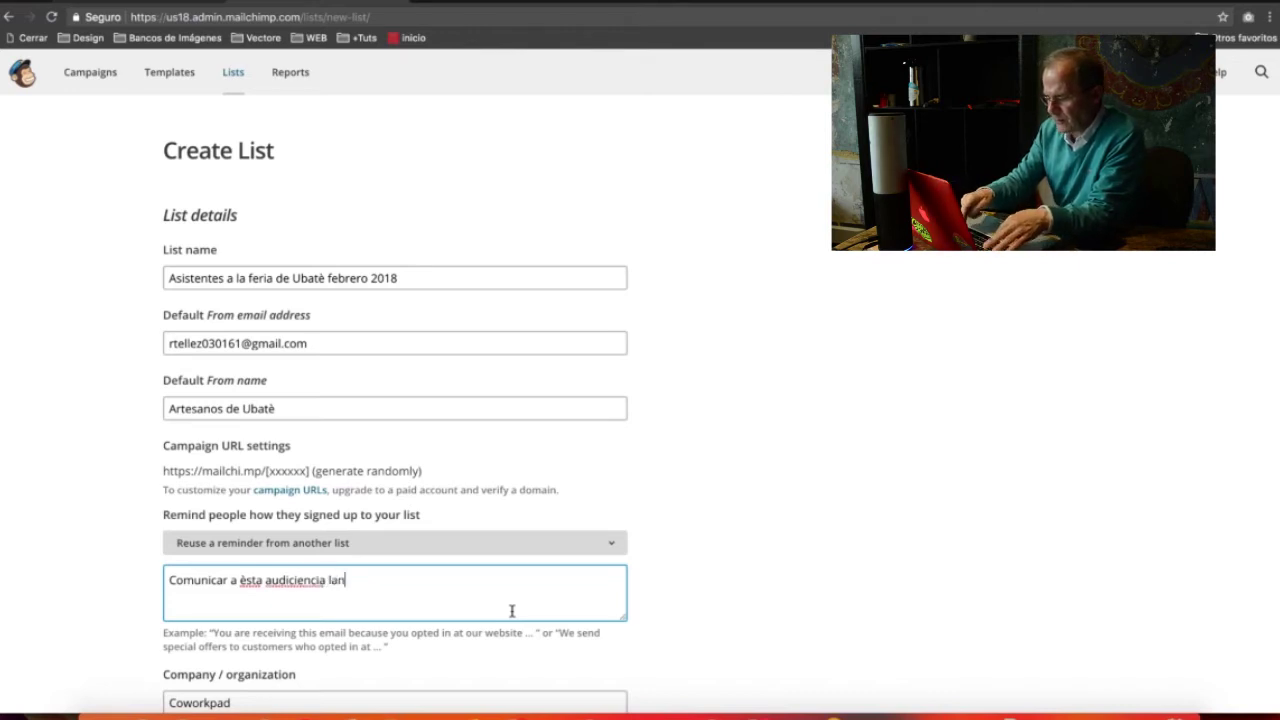
text(zamient)
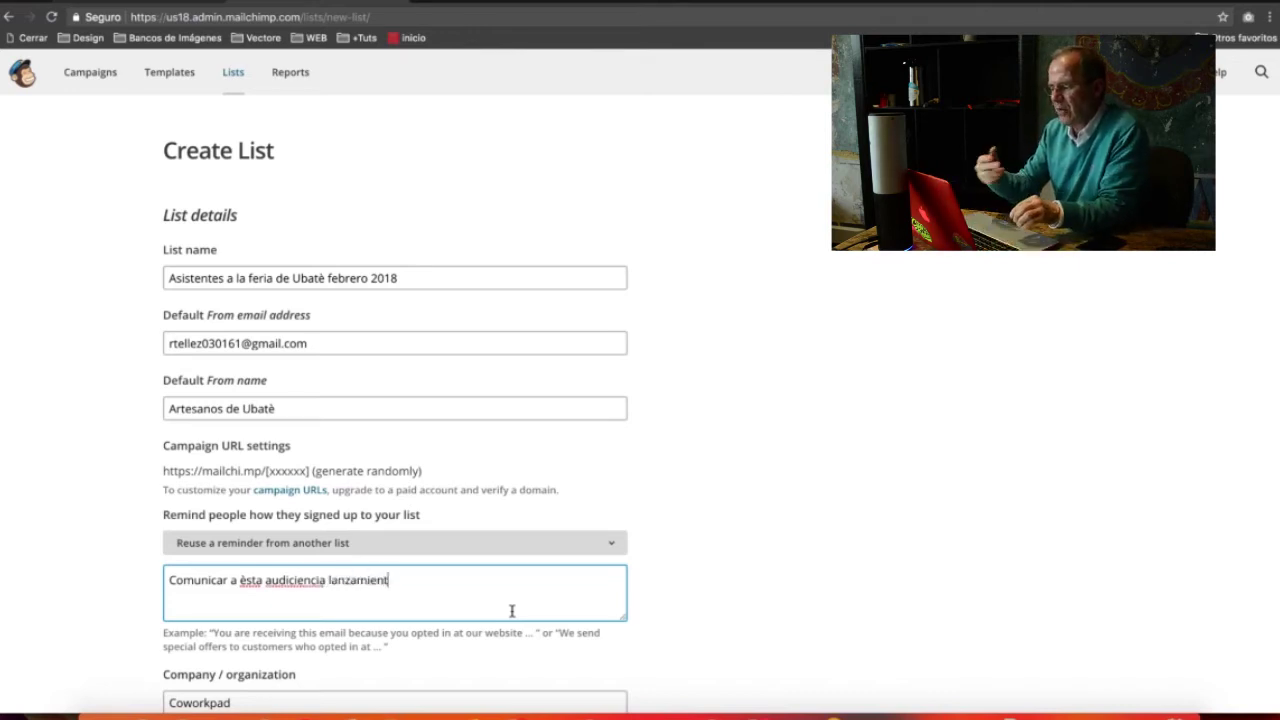
text(os par)
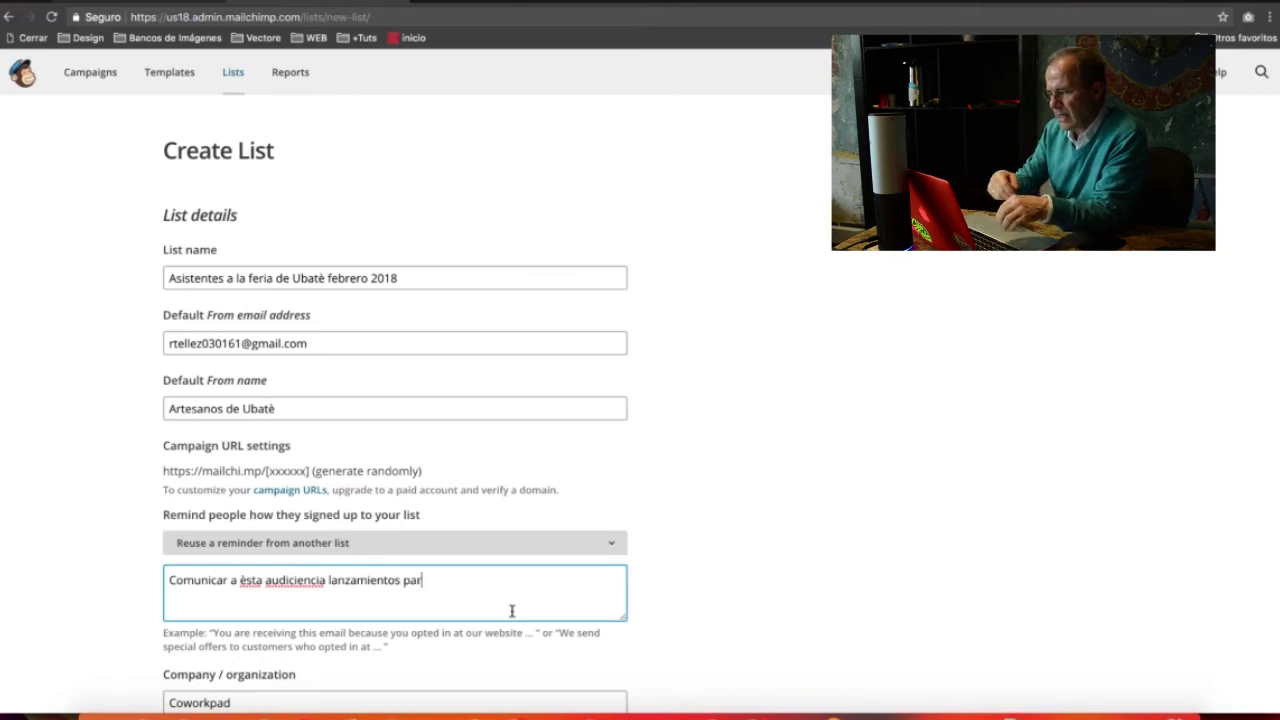
text(a el d)
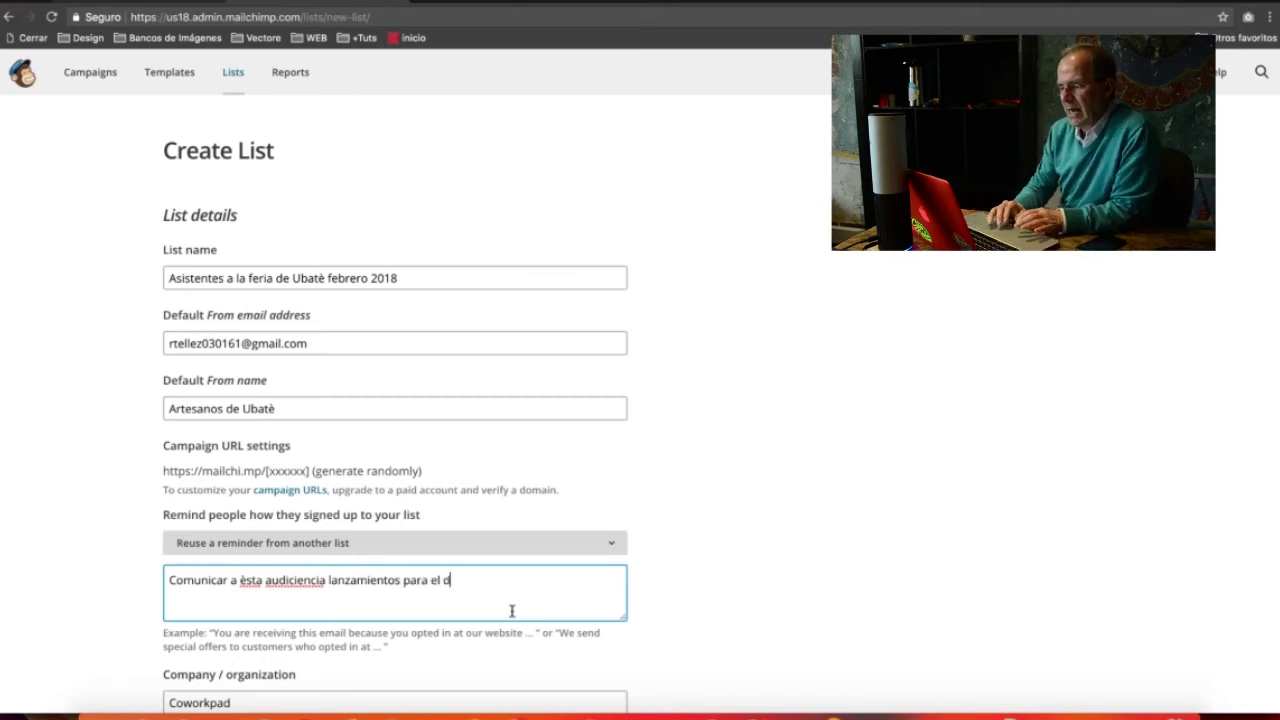
text(ía)
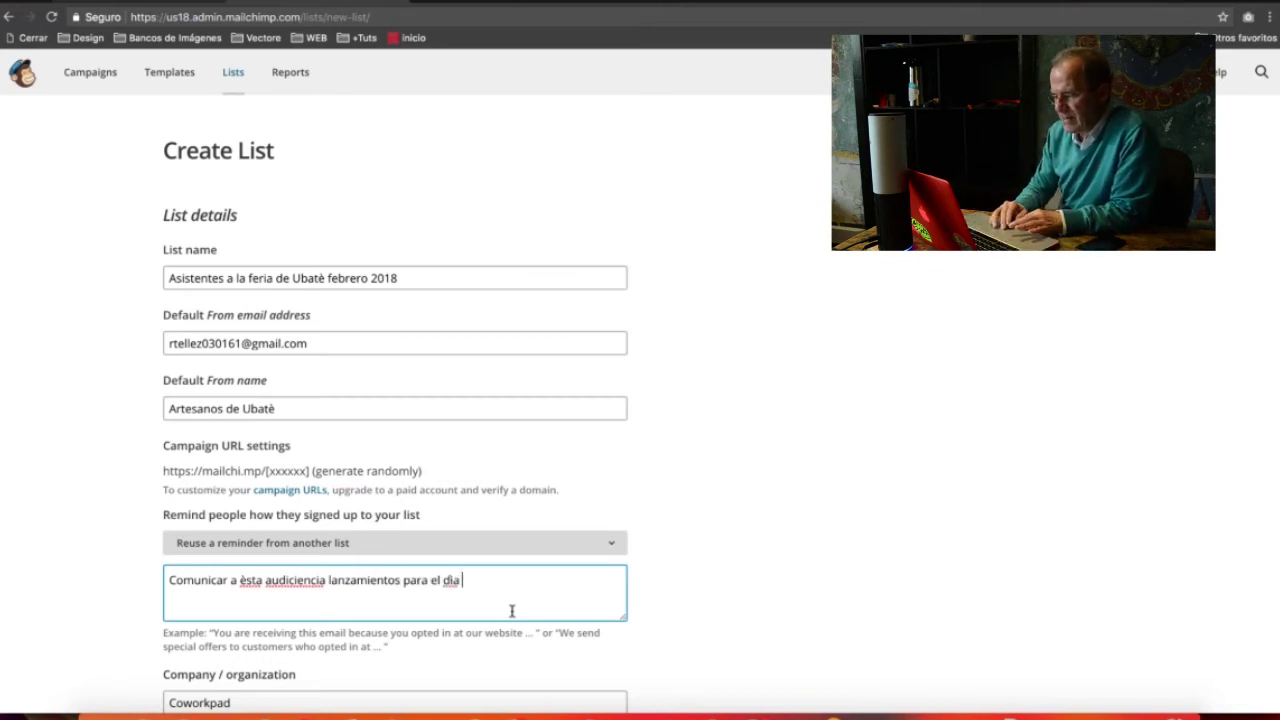
text( madre)
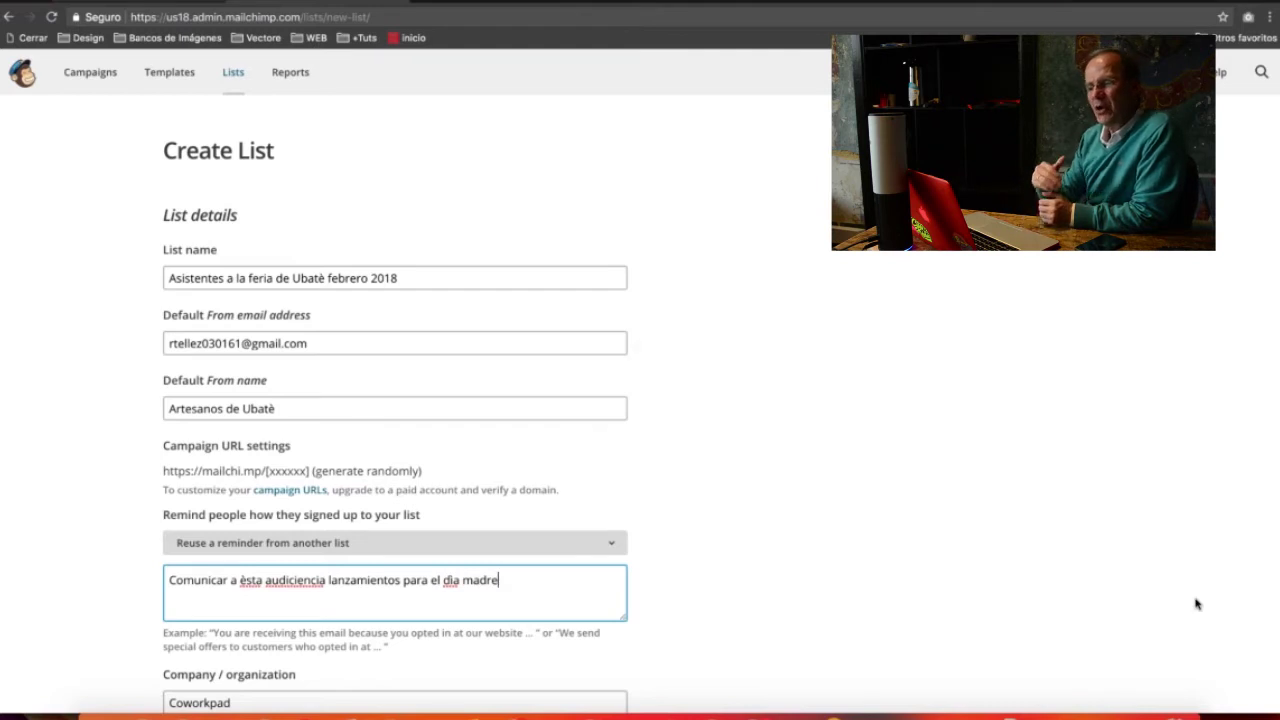
click(937, 624)
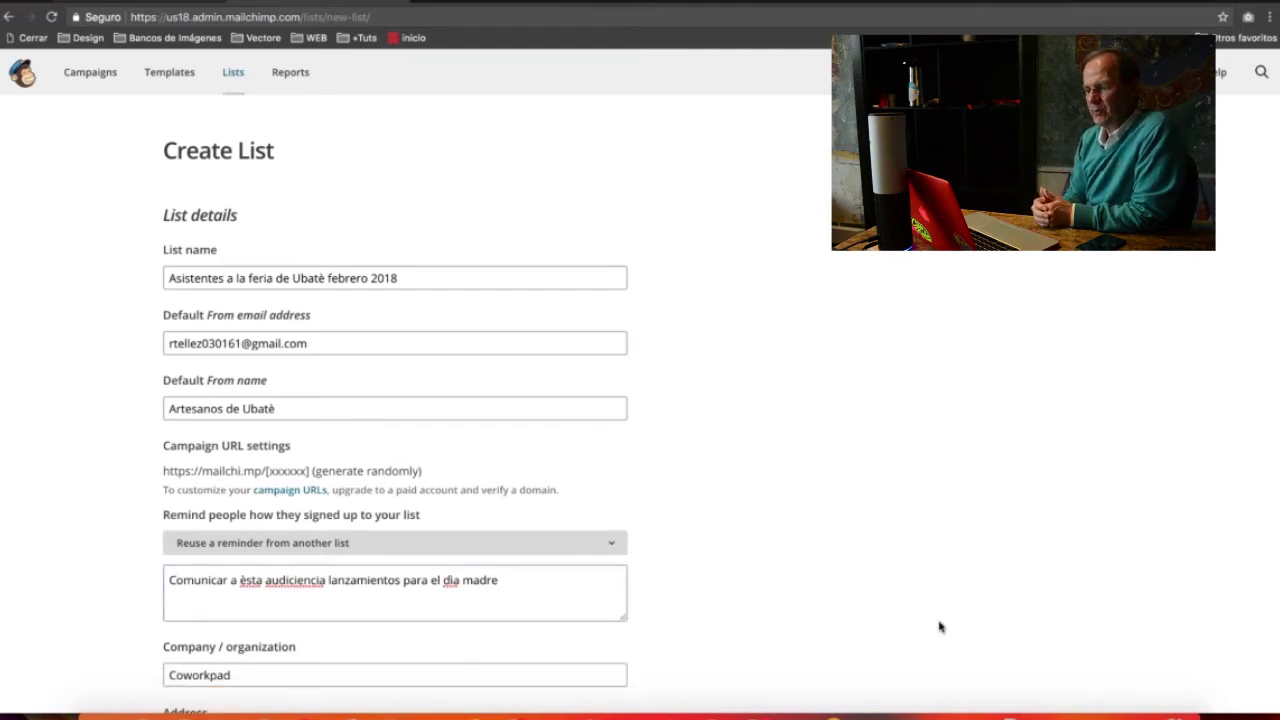
scroll(940, 627, down, 1)
scroll(940, 627, down, 5)
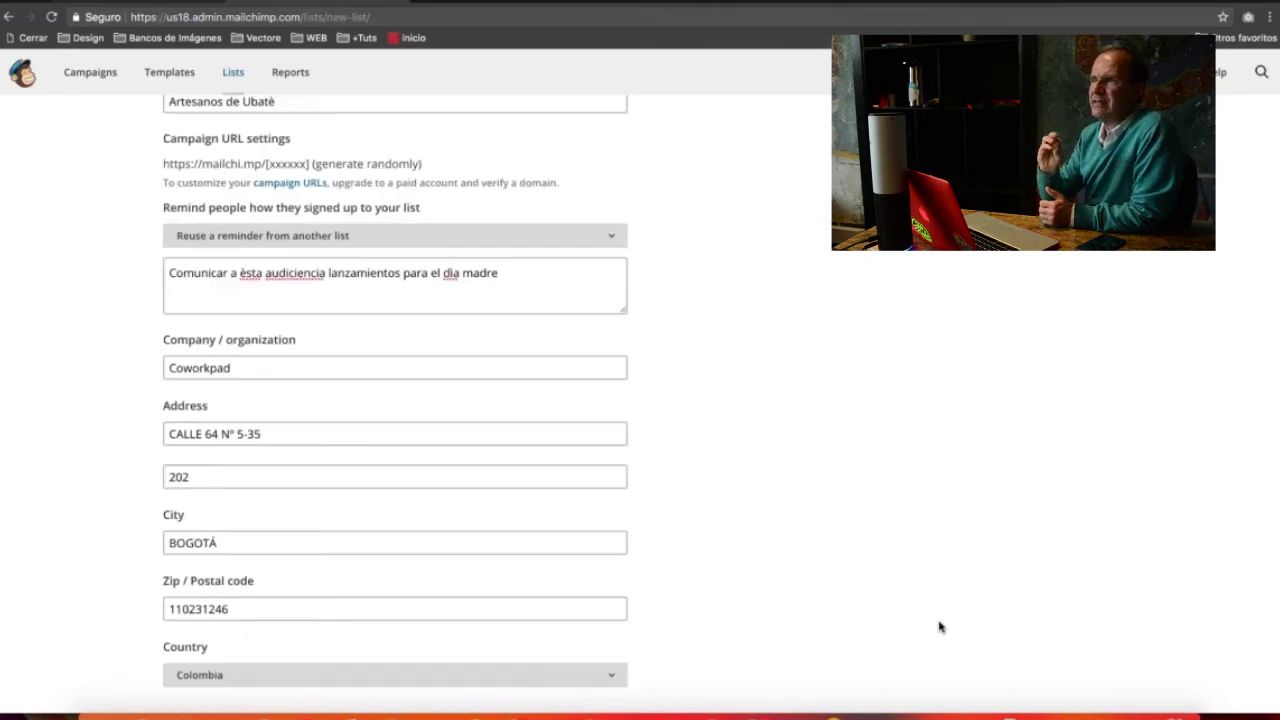
scroll(940, 627, down, 2)
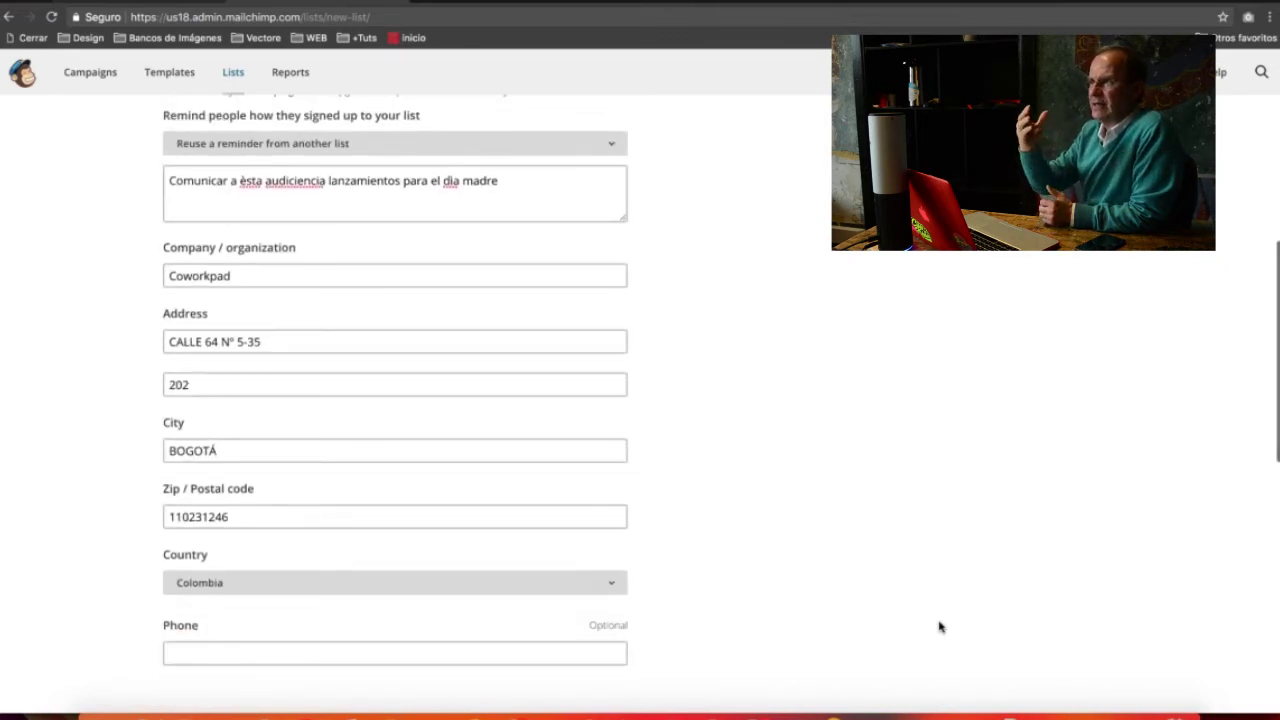
scroll(940, 627, down, 2)
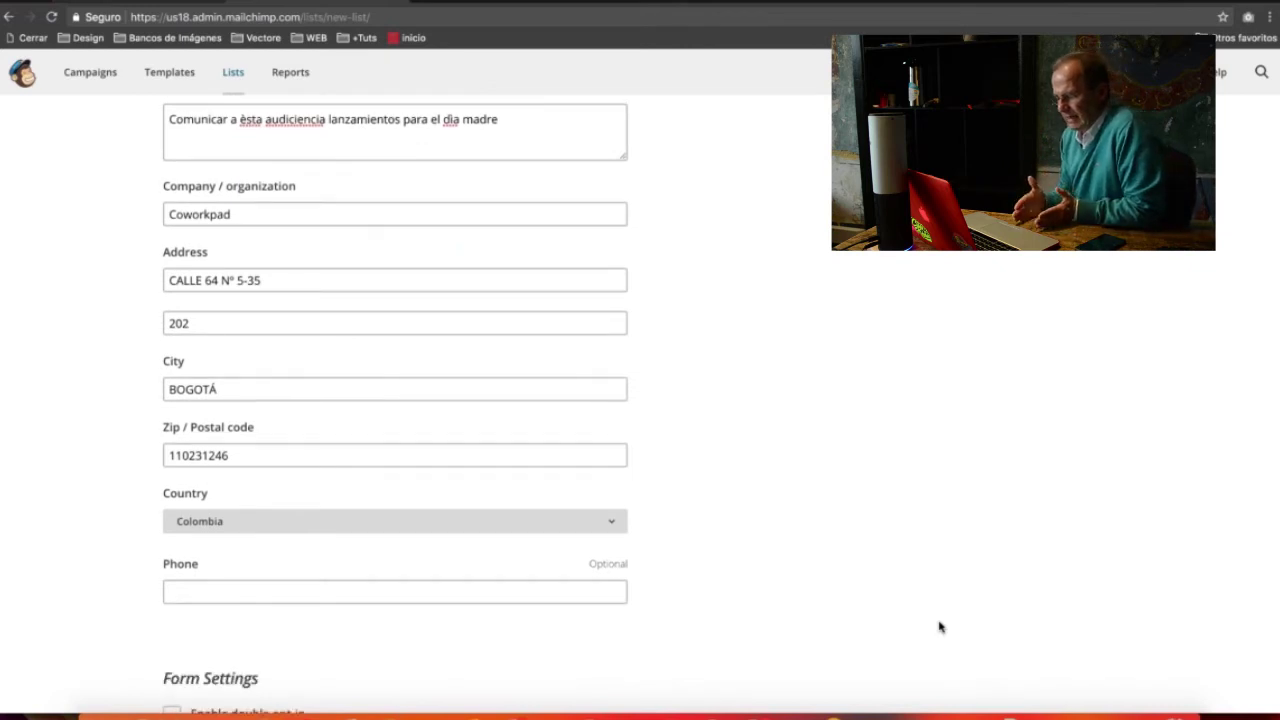
scroll(940, 627, down, 1)
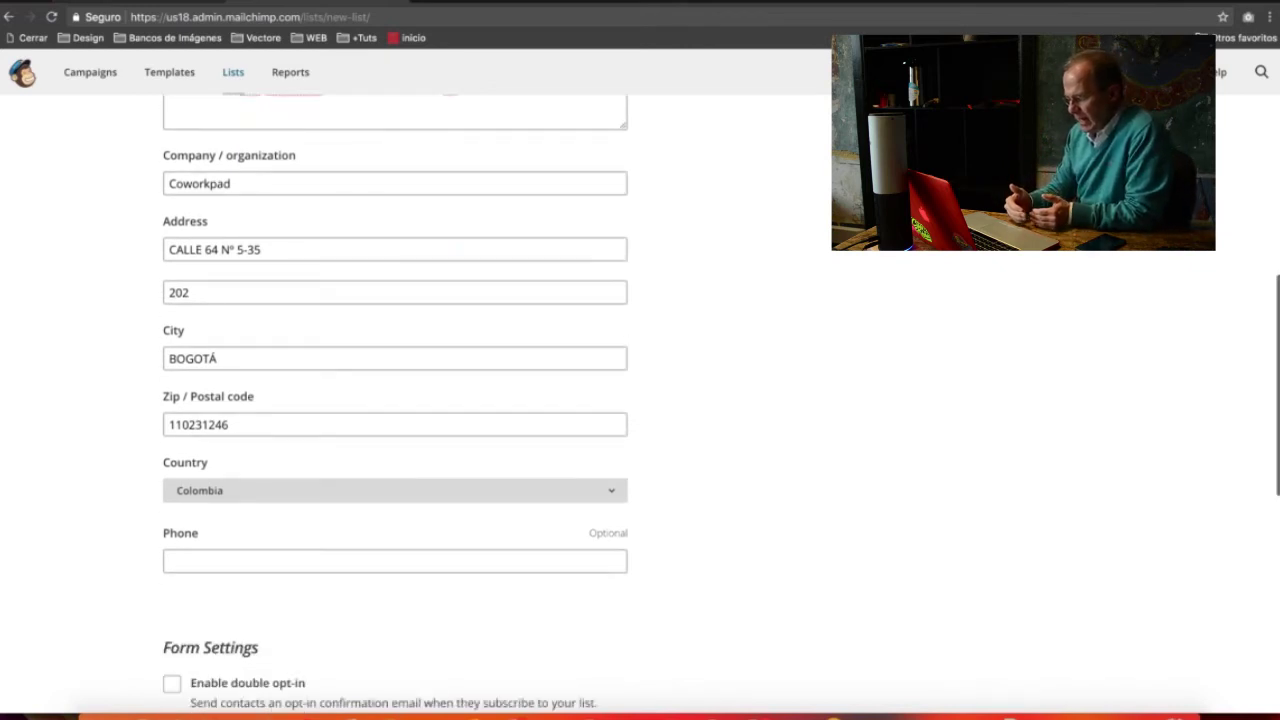
scroll(940, 627, down, 7)
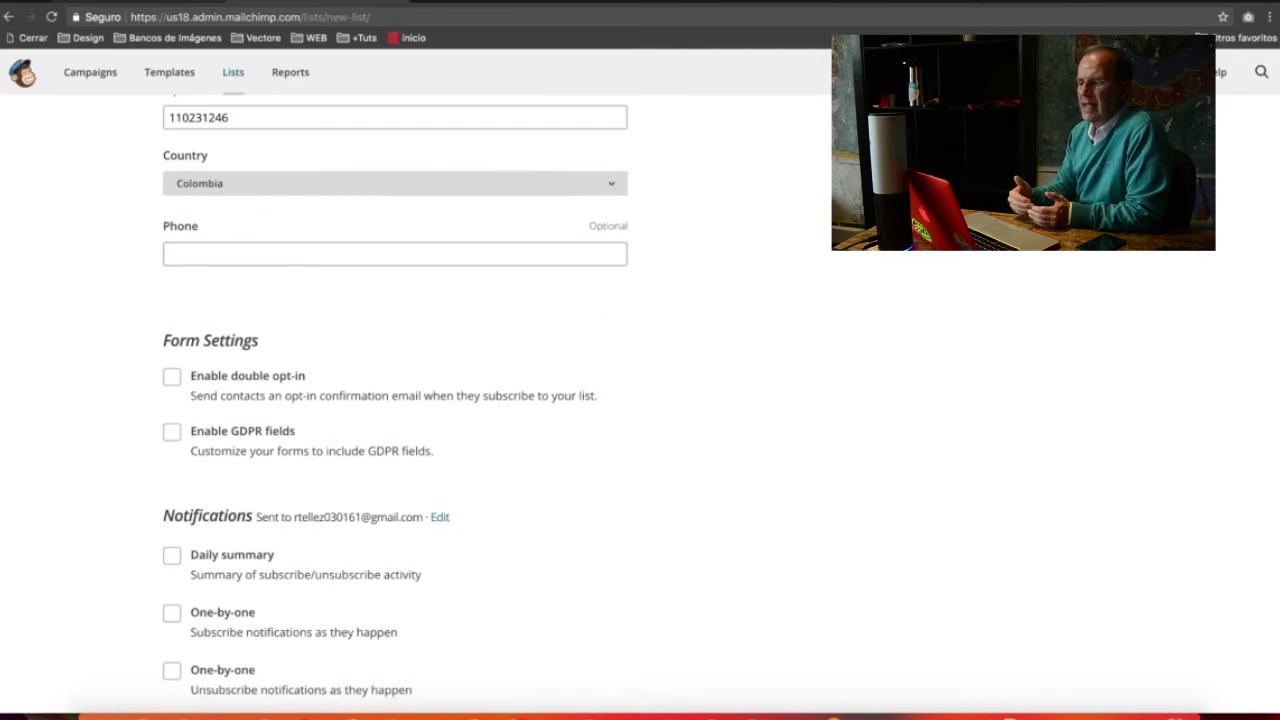
scroll(940, 627, down, 2)
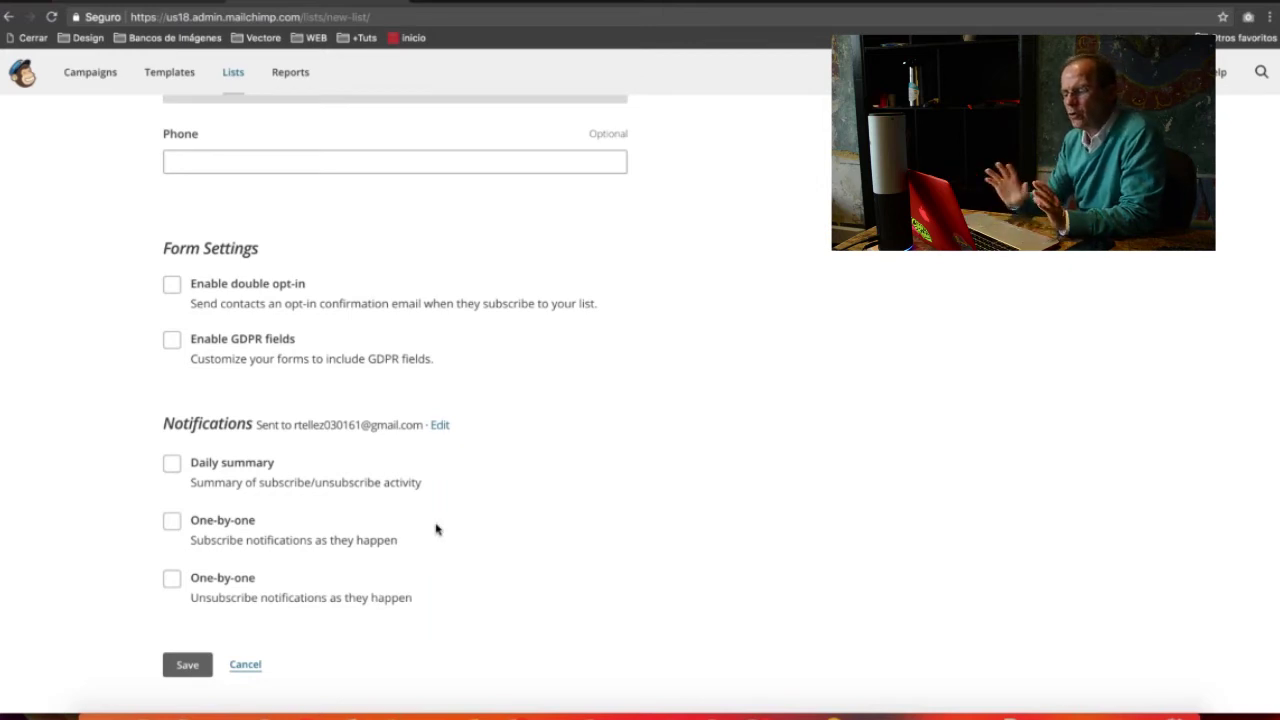
Enable Daily summary notifications and save the new list.
click(172, 464)
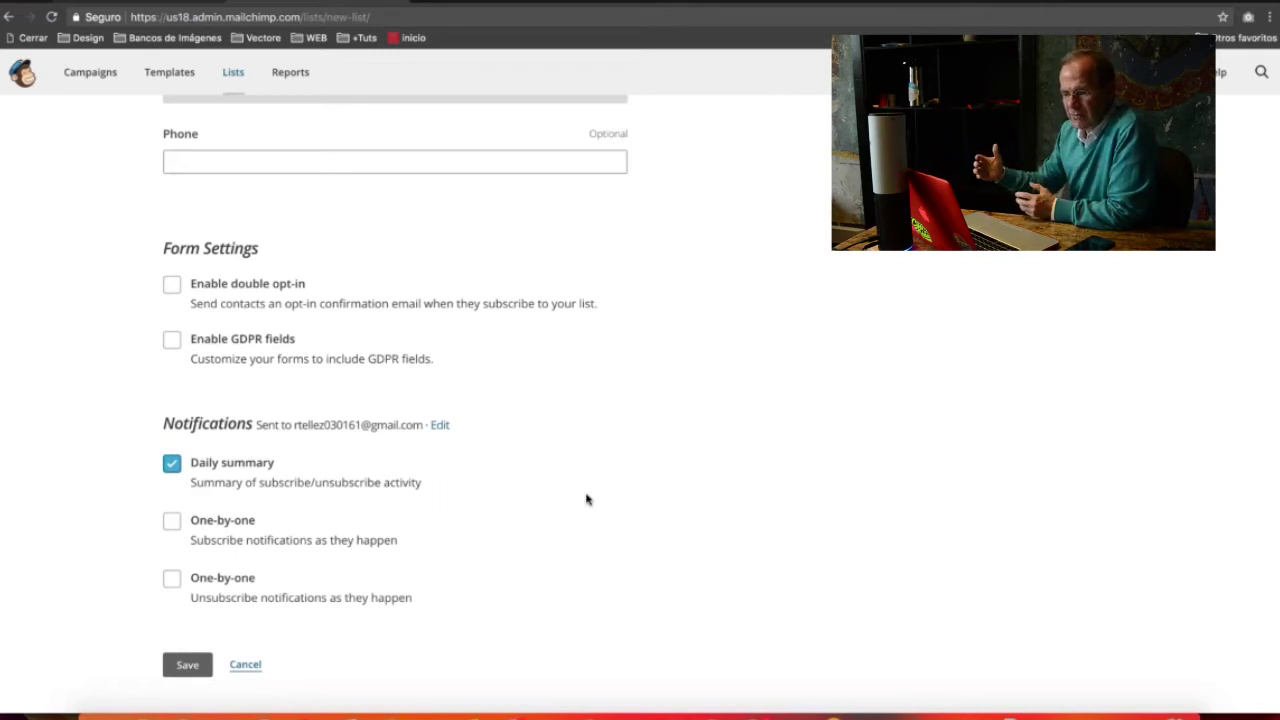
click(191, 665)
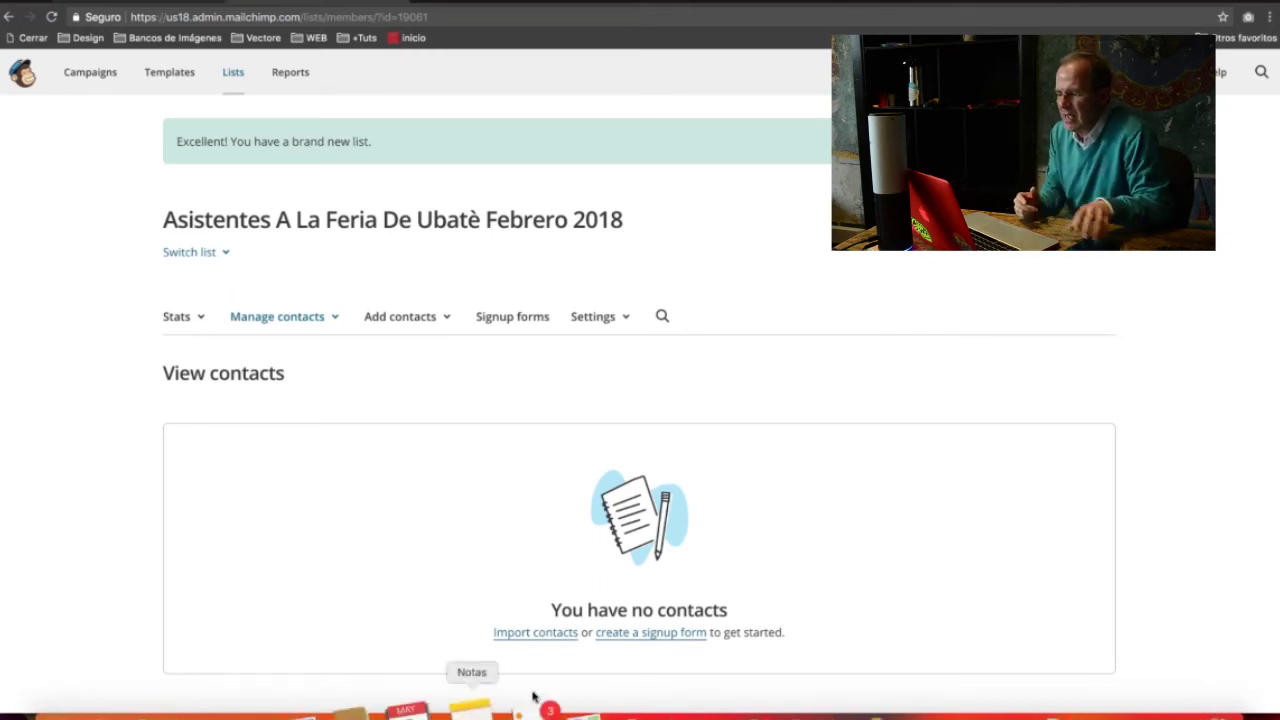
Start a Copy/paste from file contact import into the Ubaté fair list and continue to the paste page.
click(535, 635)
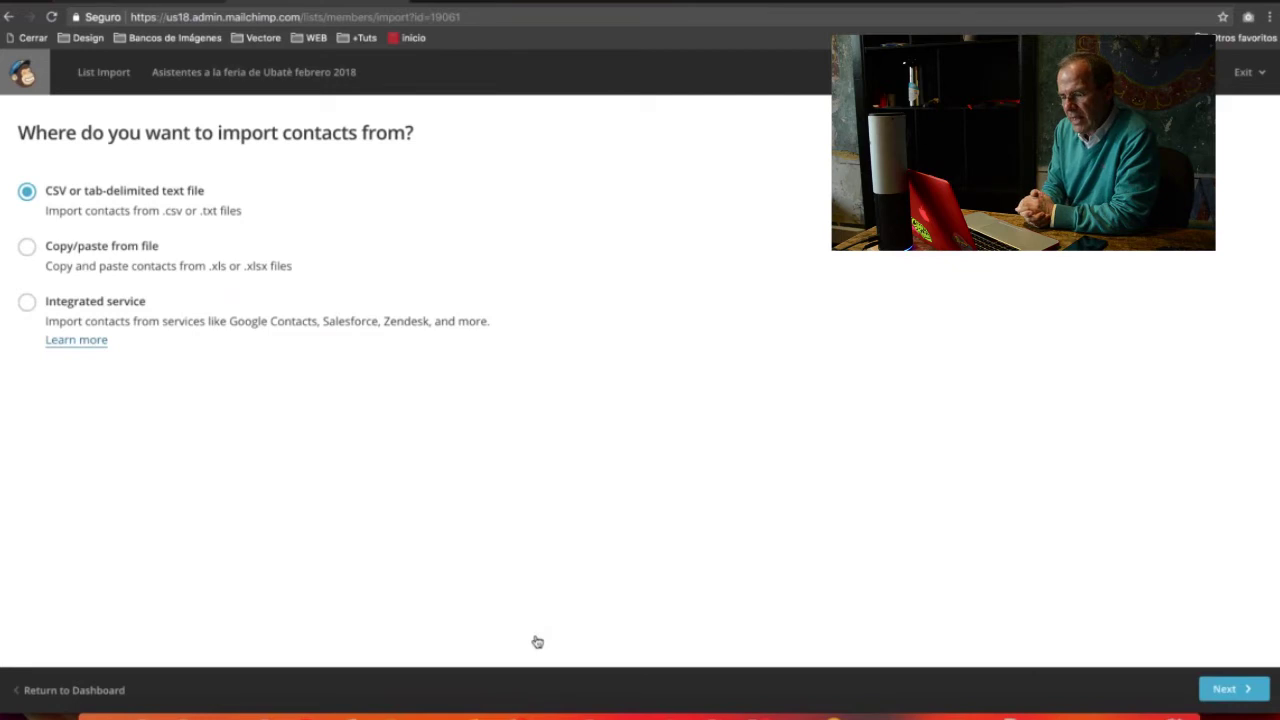
click(27, 249)
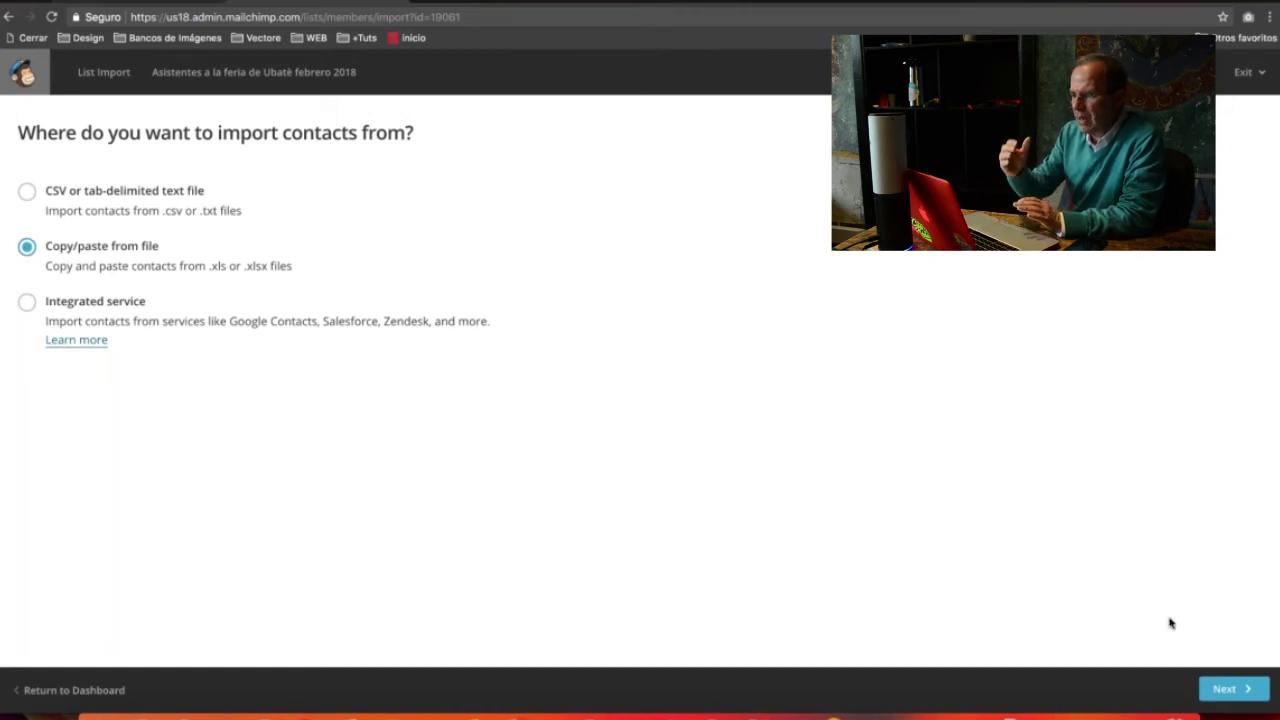
click(1230, 689)
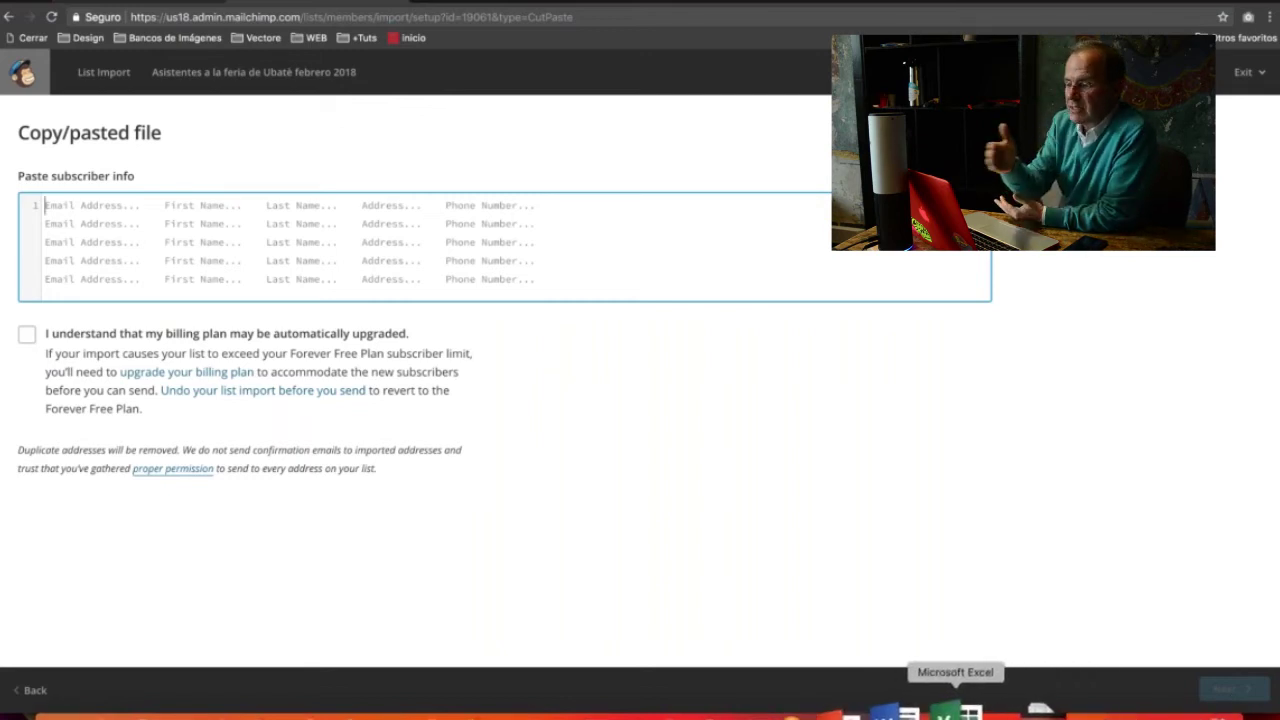
Copy the five attendee rows from Excel's ASISTENTES FERIA DIC 2017 sheet.
click(948, 710)
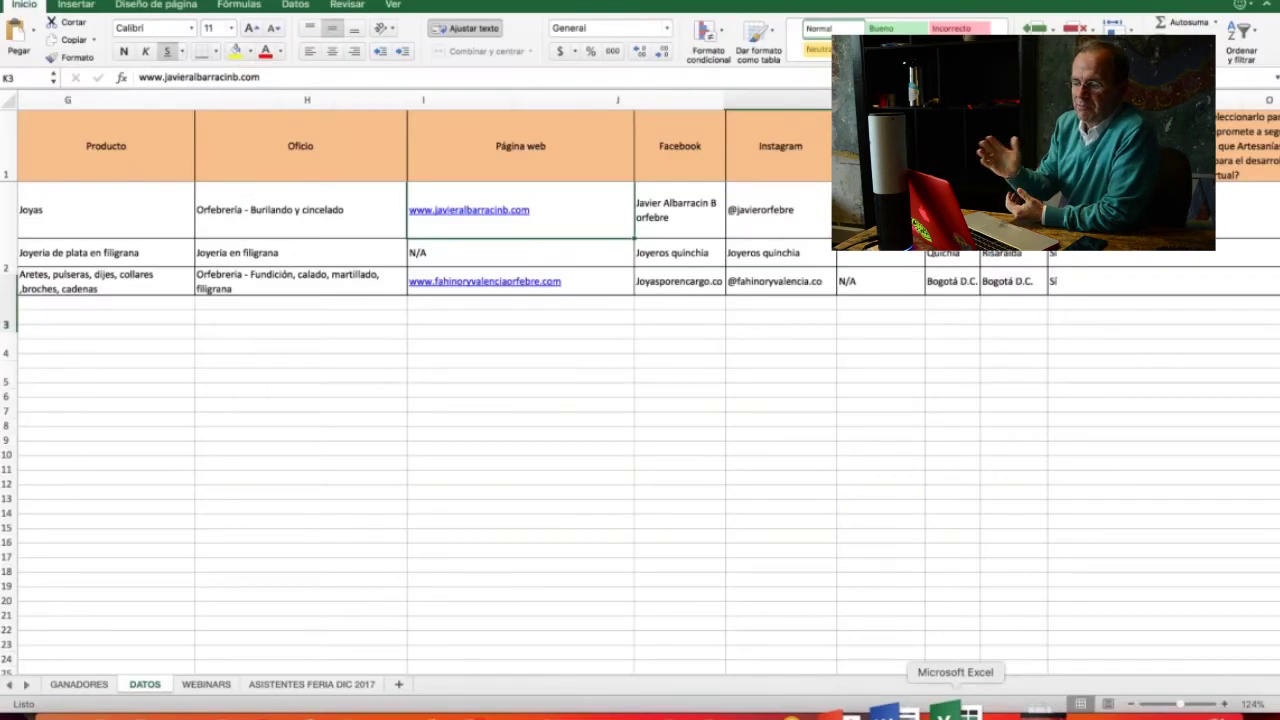
click(320, 684)
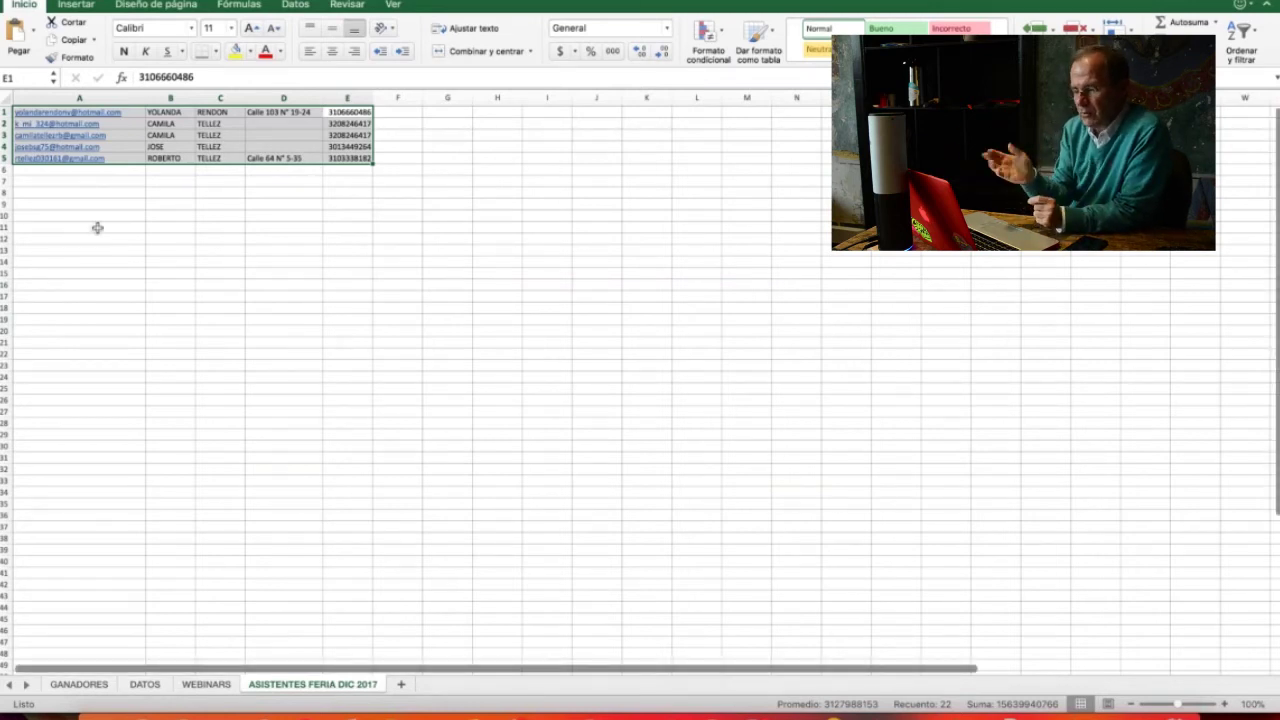
click(58, 40)
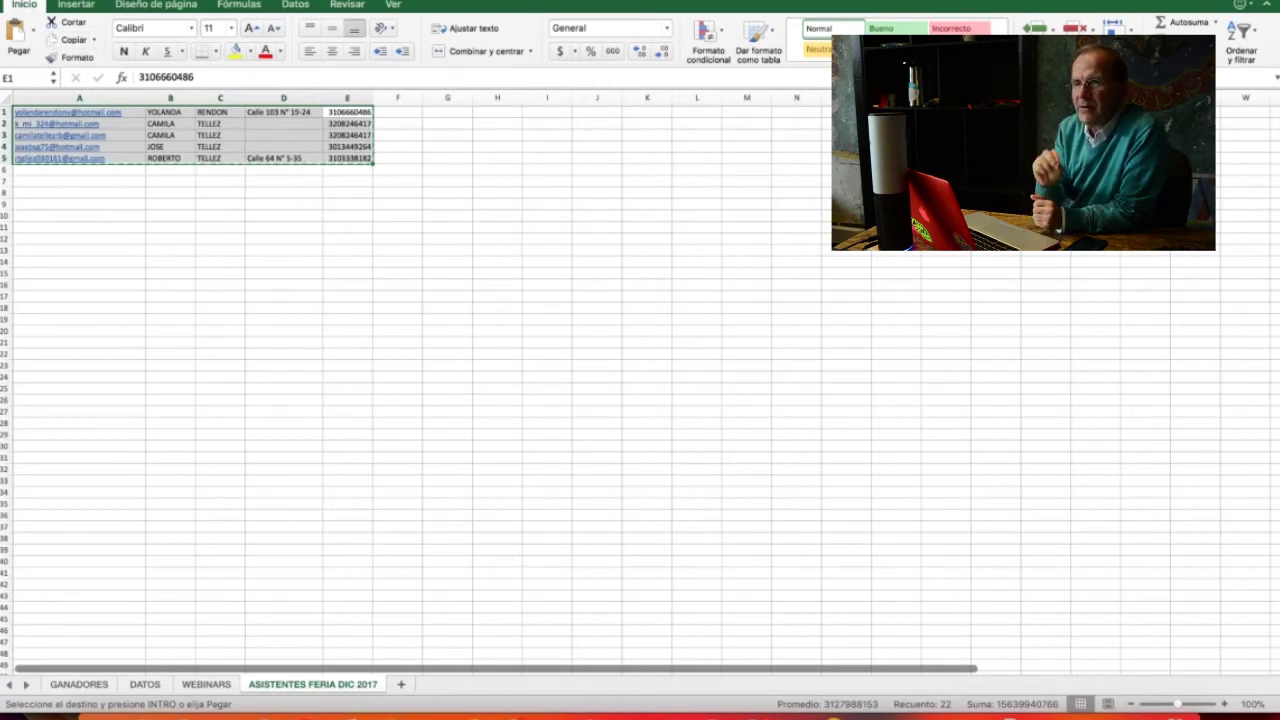
mouse_move(762, 712)
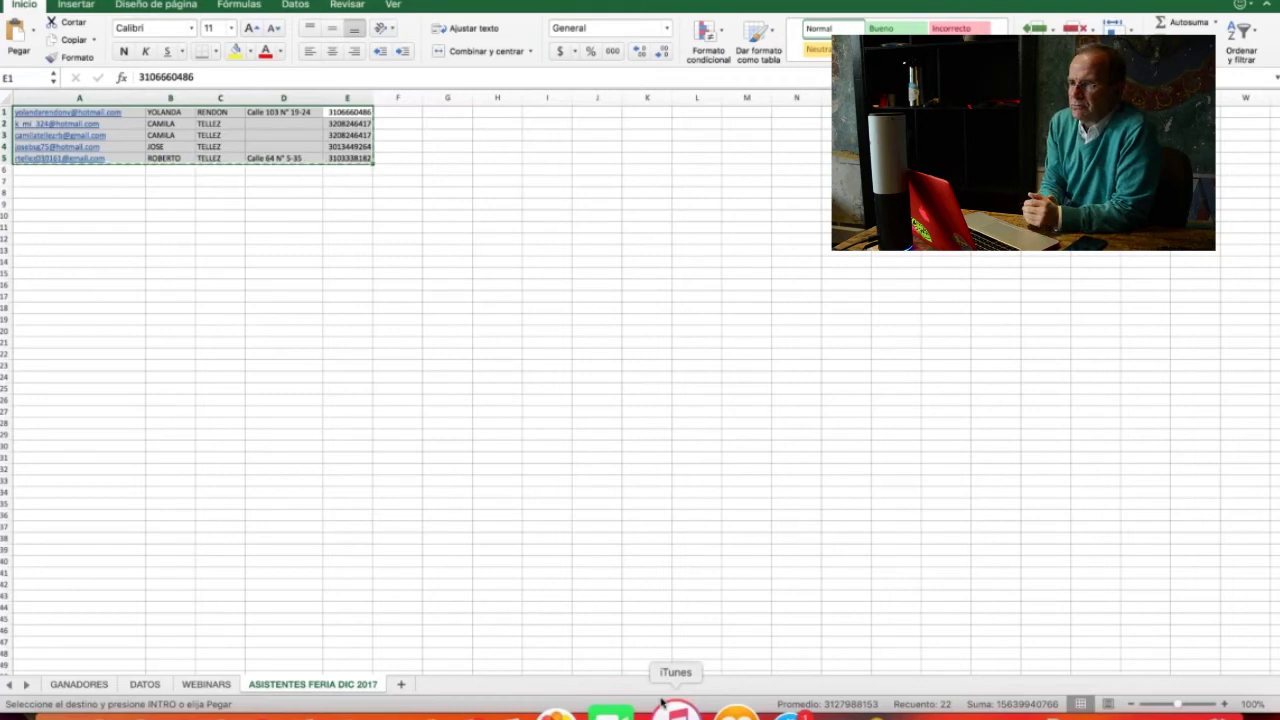
Bring the Chrome window with the MailChimp import page back to the front via Mission Control.
key(ctrl+Up)
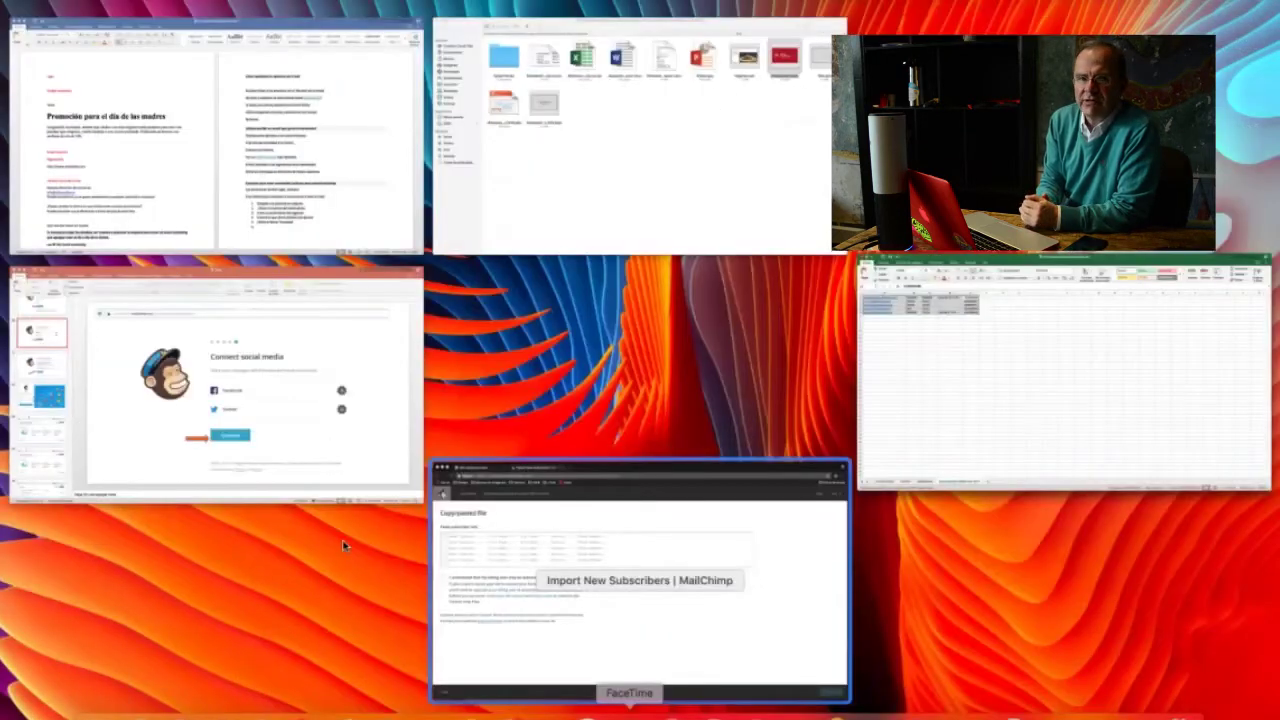
click(311, 393)
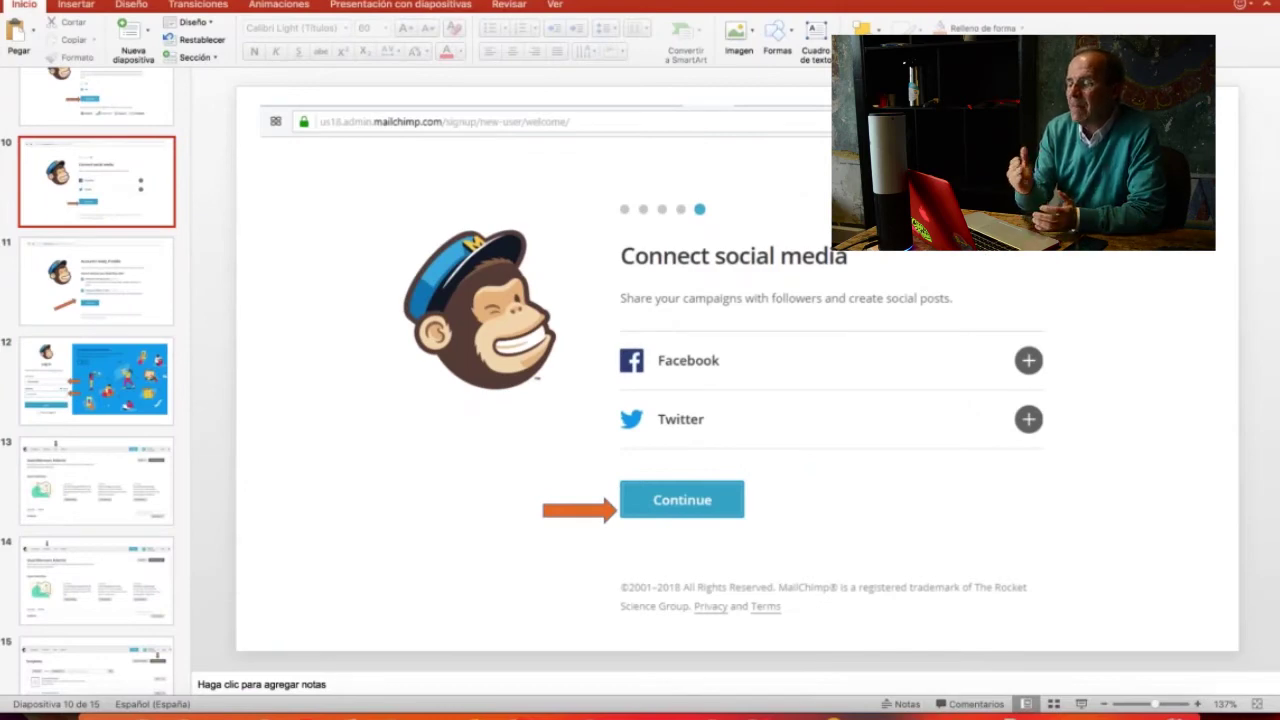
key(ctrl+Up)
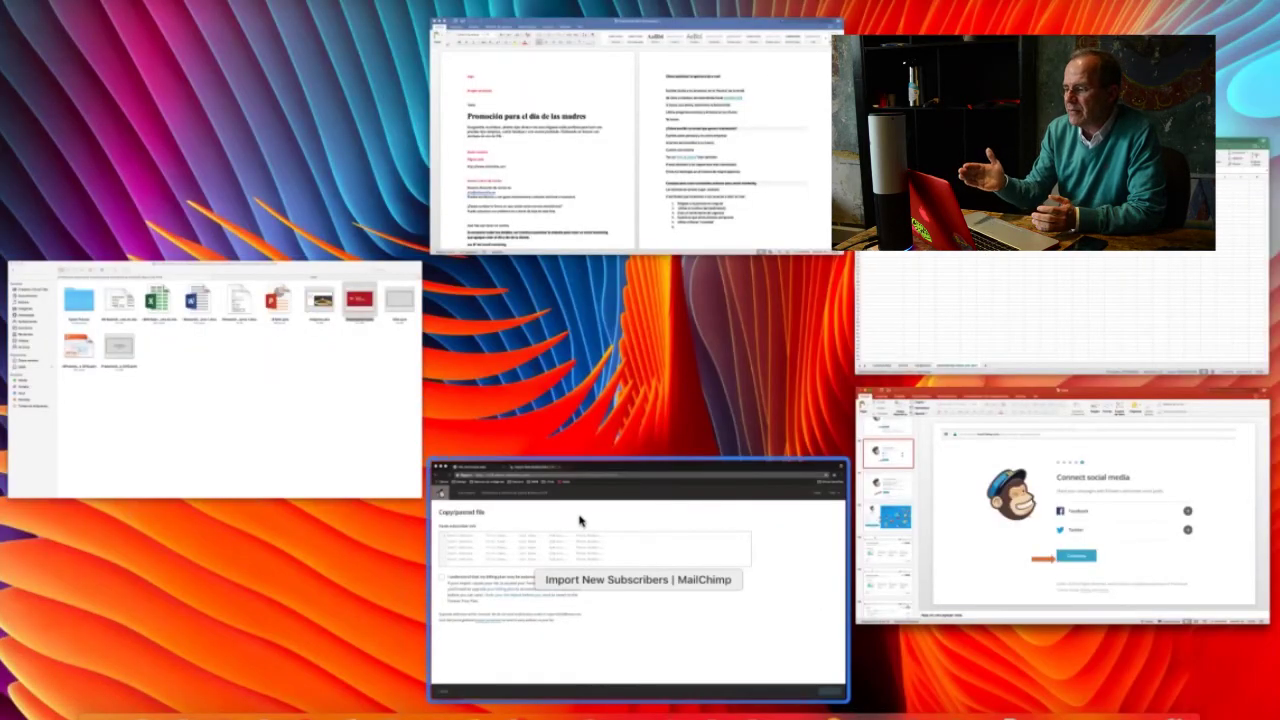
click(580, 520)
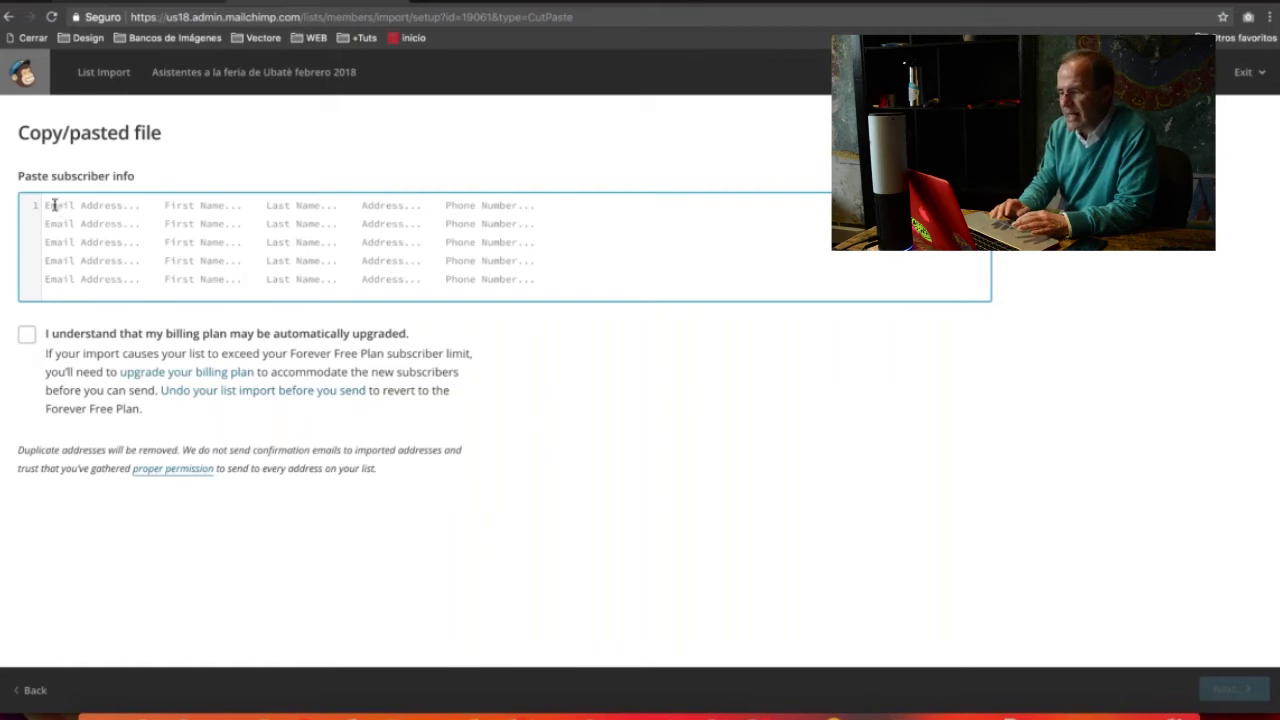
Paste the five subscriber rows, accept the possible billing plan upgrade, and proceed to column matching.
key(super+v)
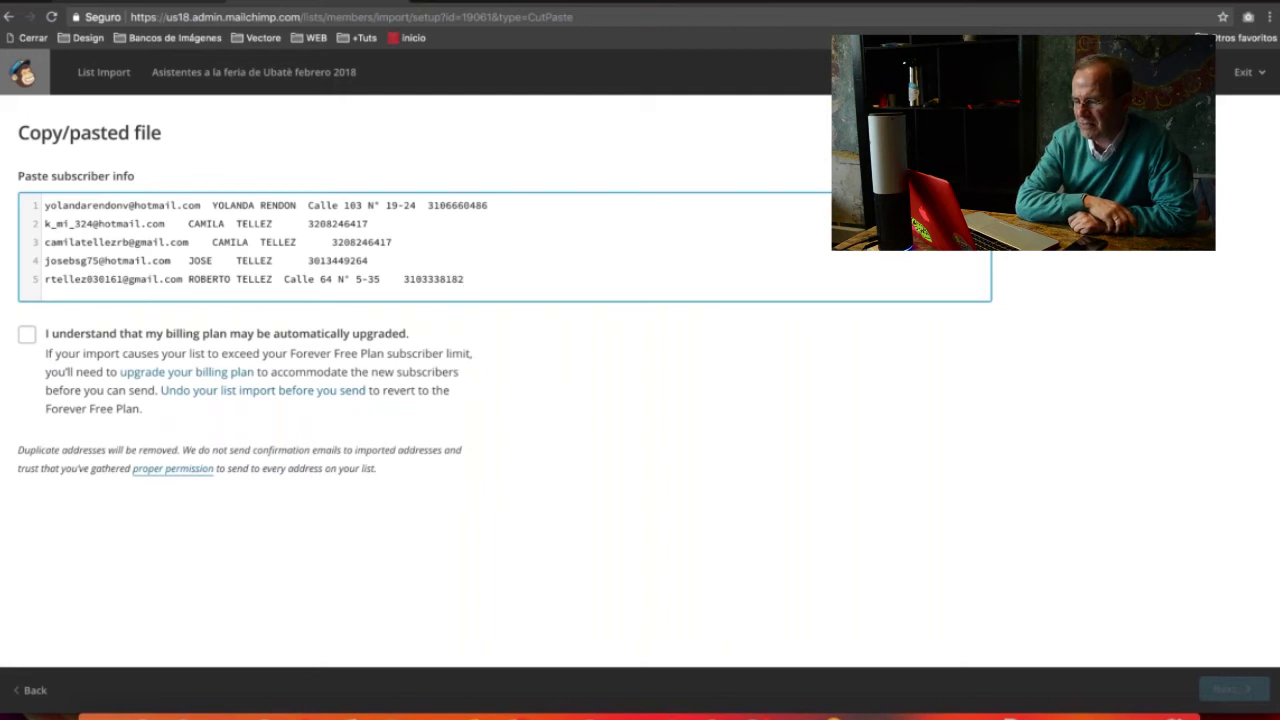
click(27, 337)
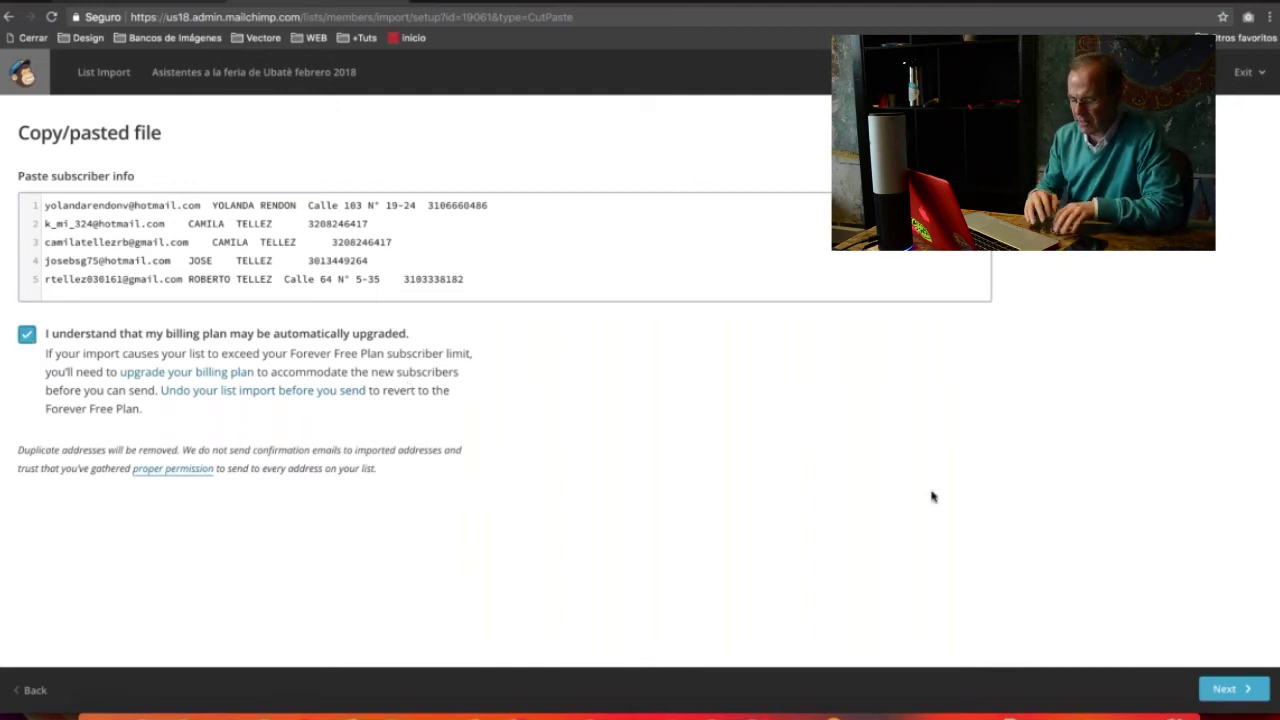
click(1228, 690)
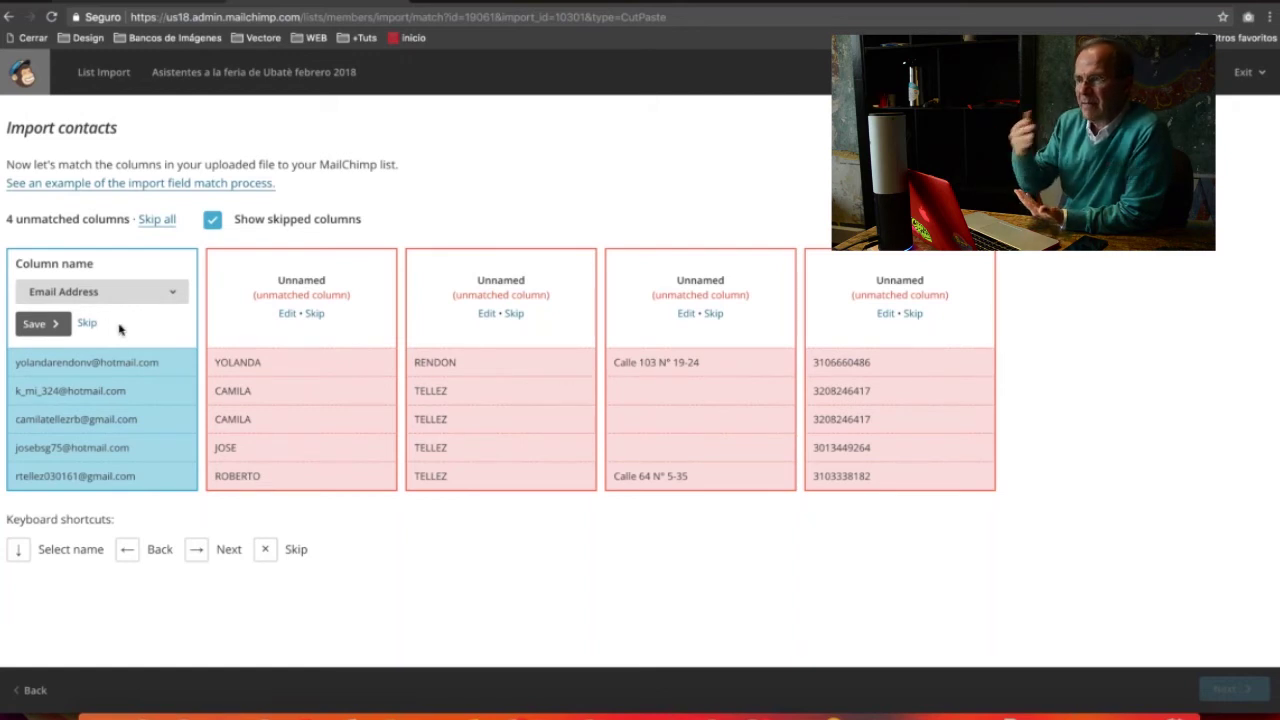
Save the first column as Email Address and match the given-names column to First Name.
click(35, 324)
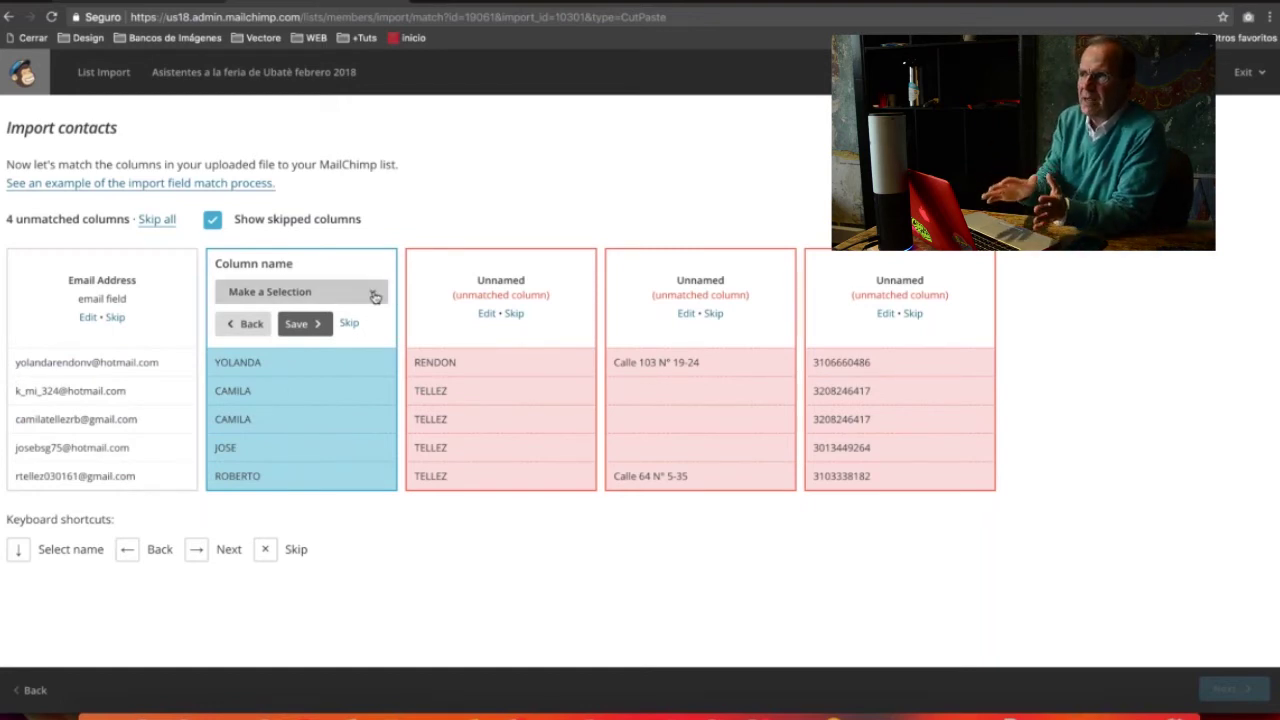
click(375, 297)
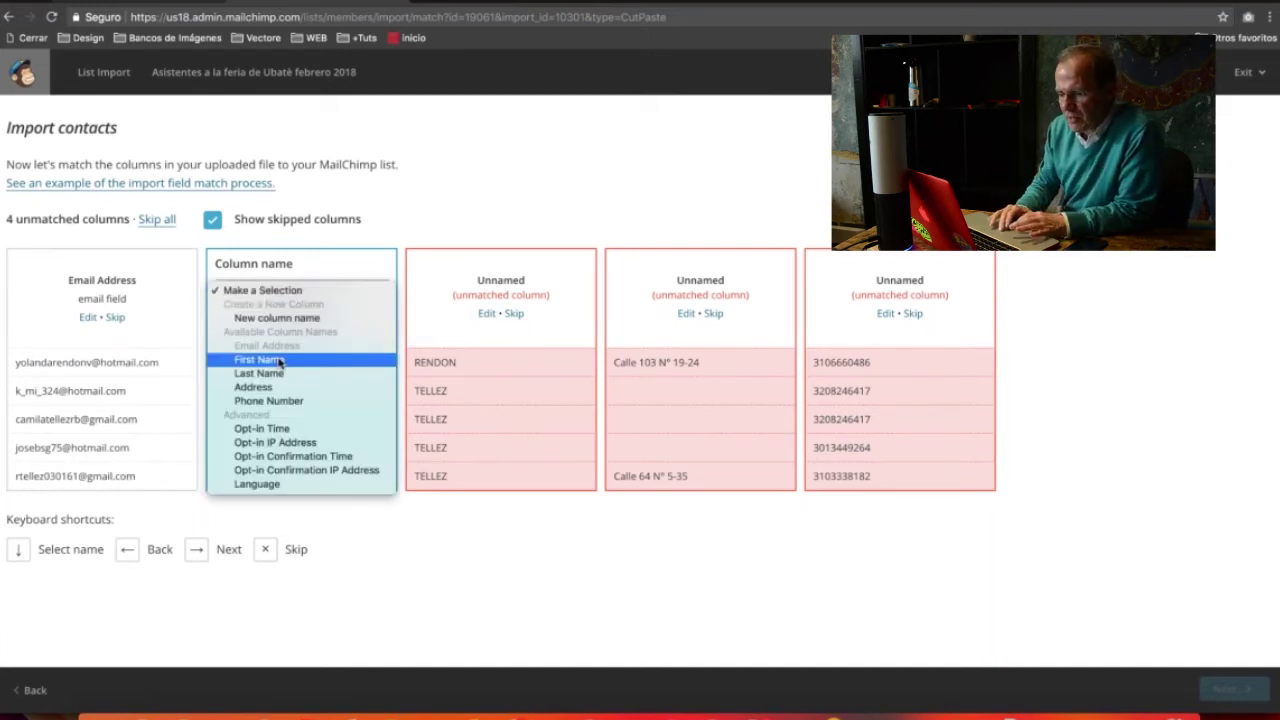
click(260, 359)
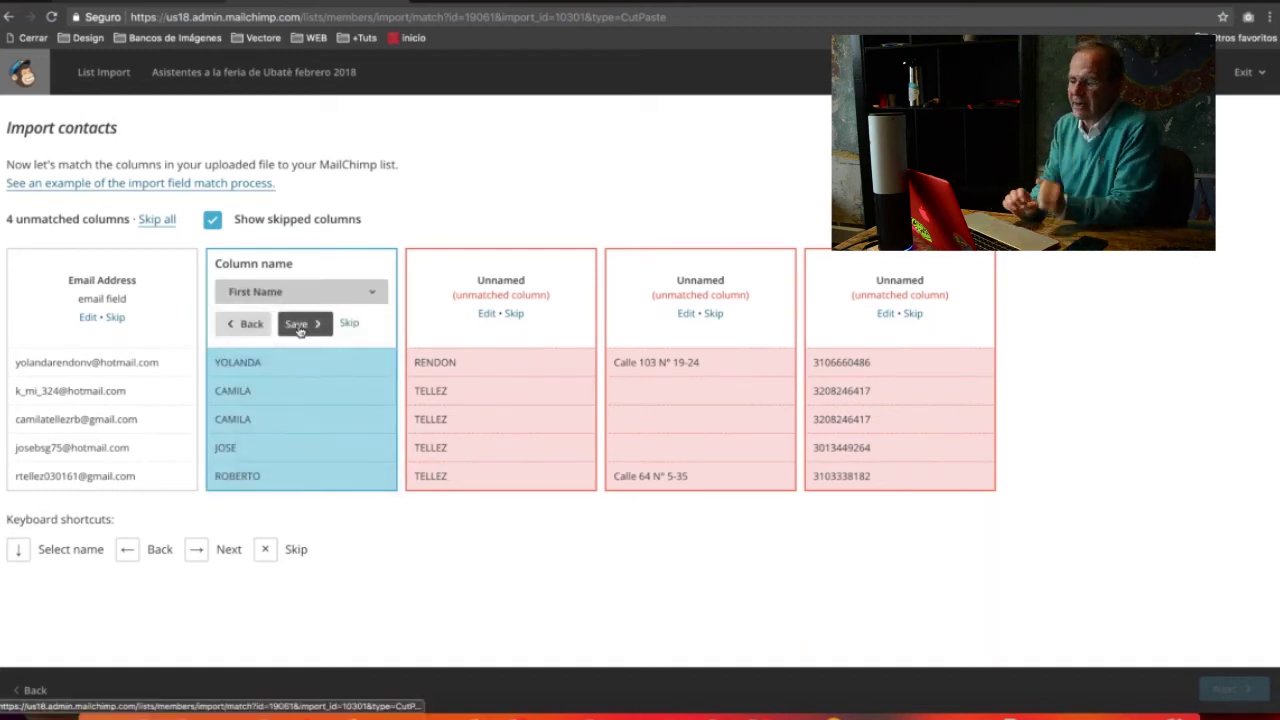
Save First Name, match the other columns to Last Name, Address and Phone Number, then continue.
click(299, 325)
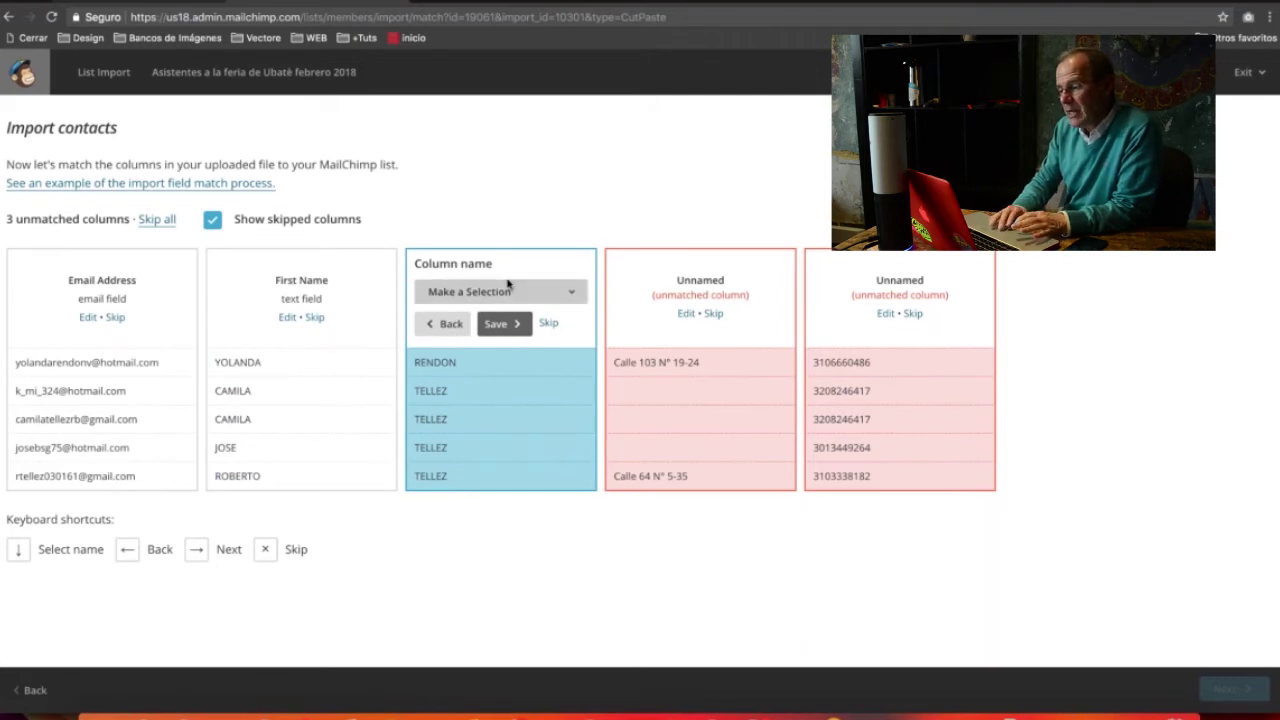
click(576, 297)
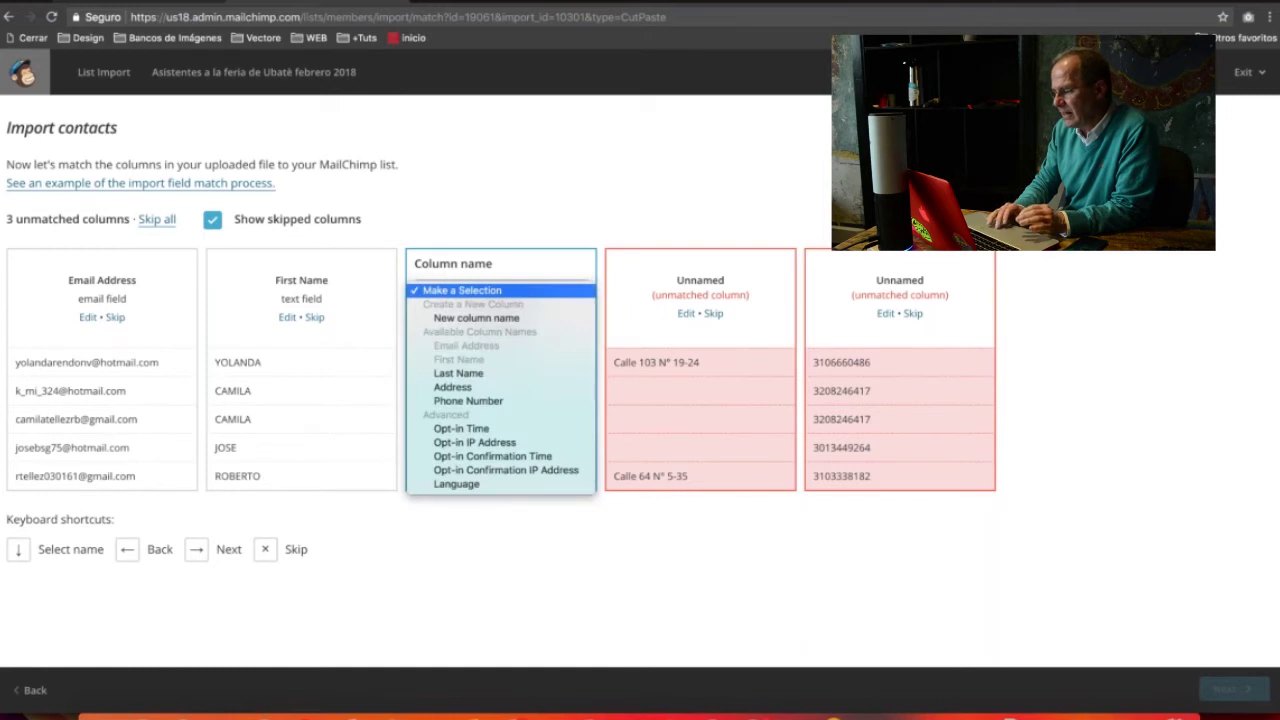
click(476, 374)
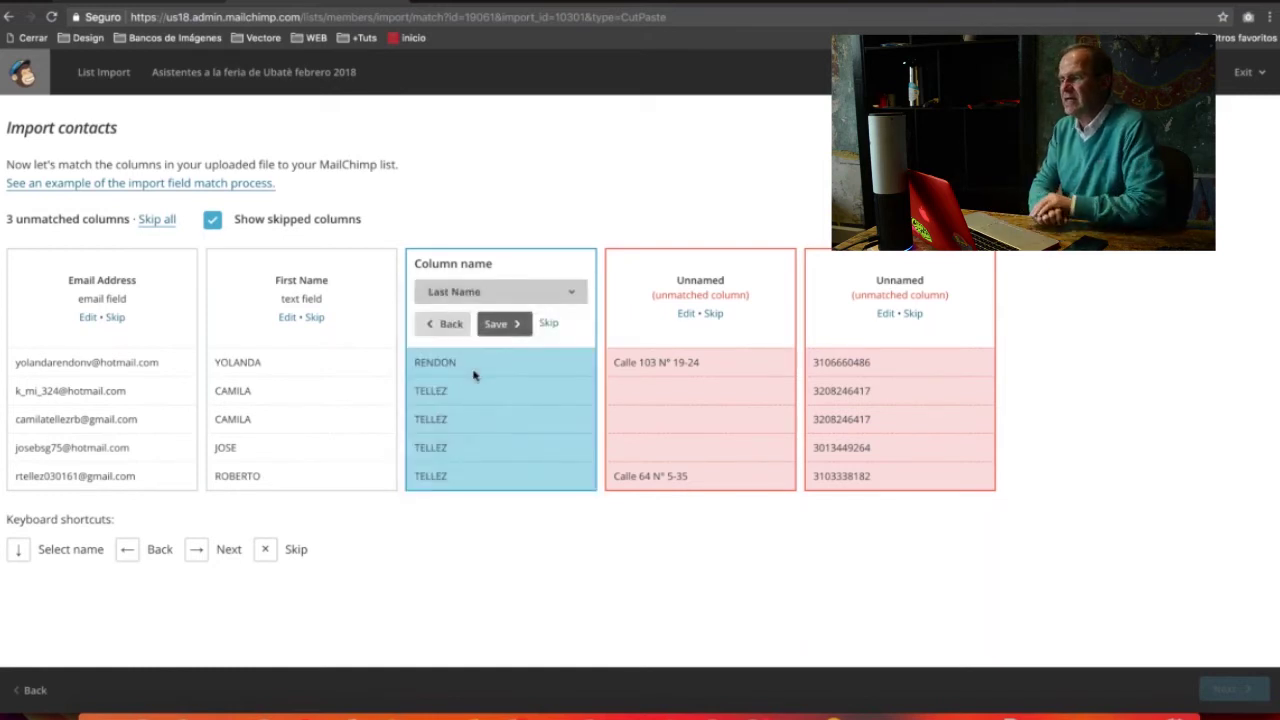
click(500, 326)
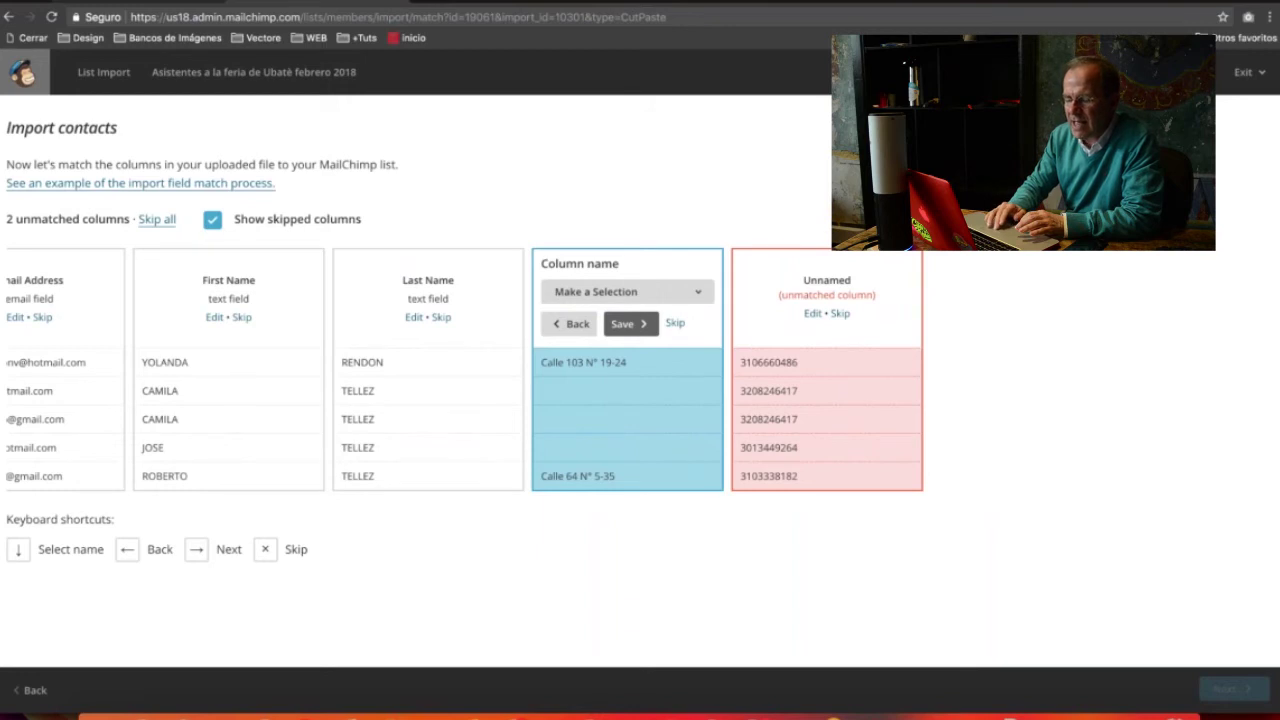
click(703, 294)
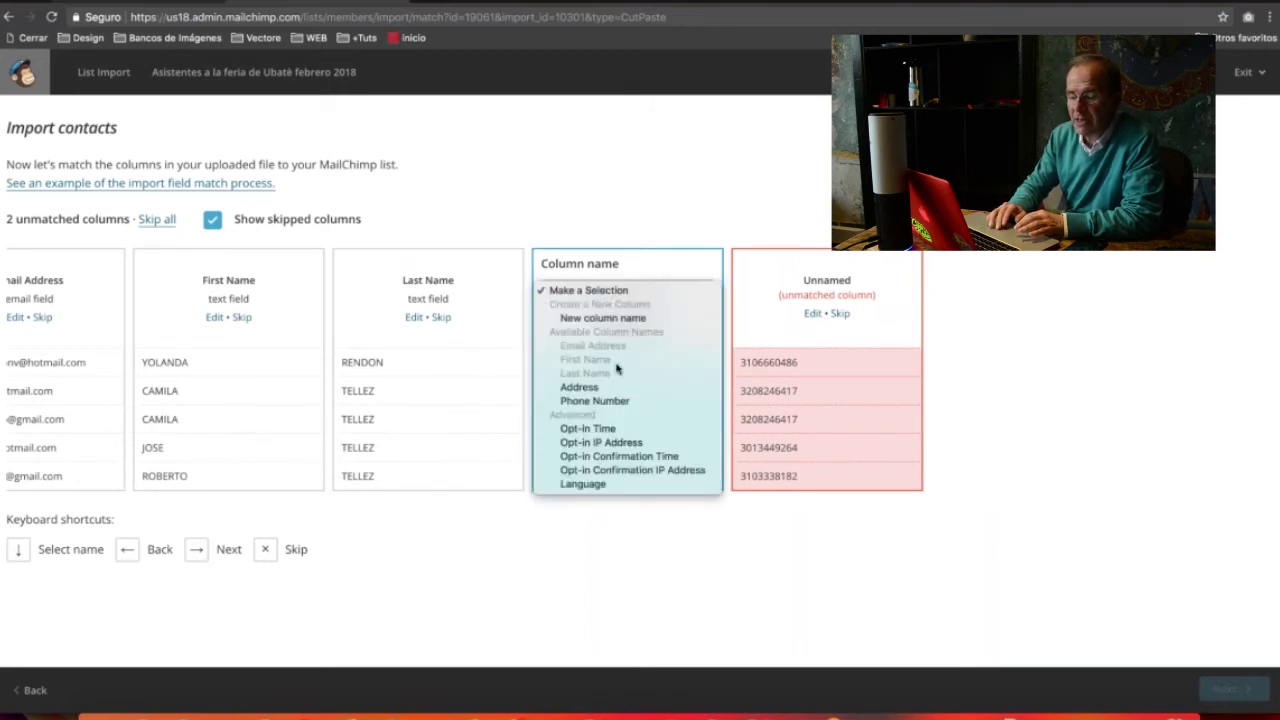
click(583, 389)
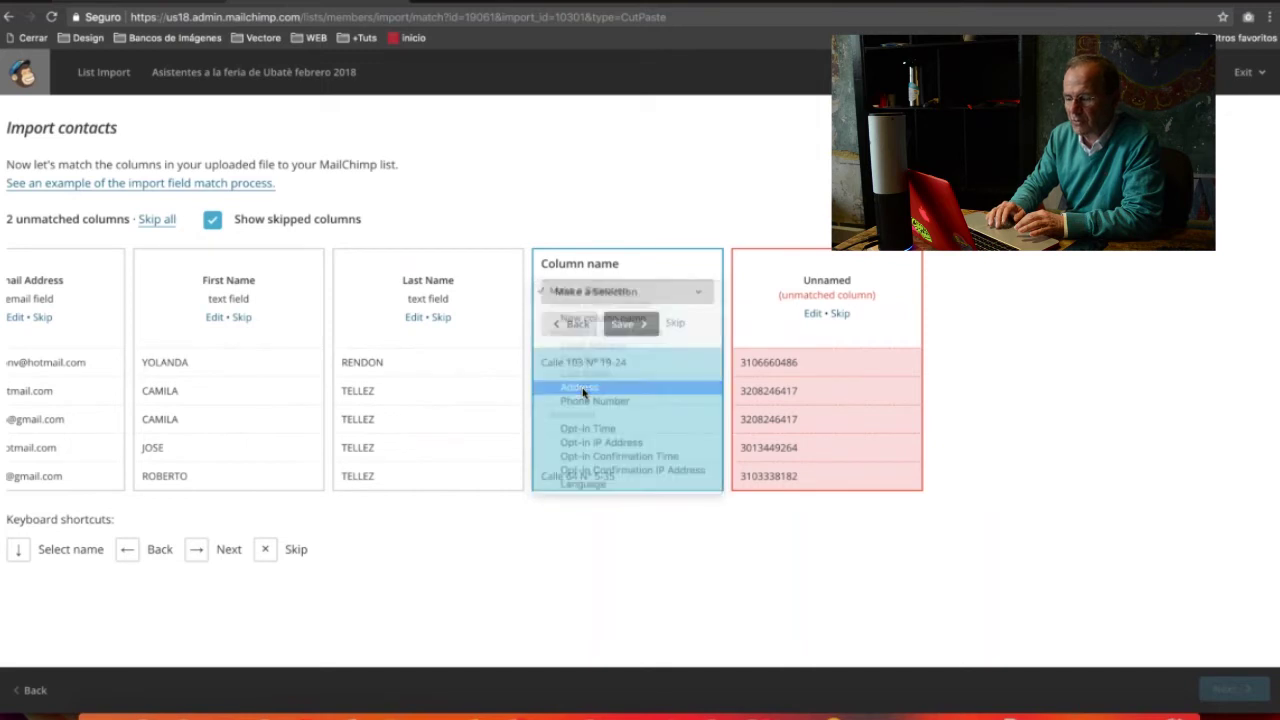
click(626, 325)
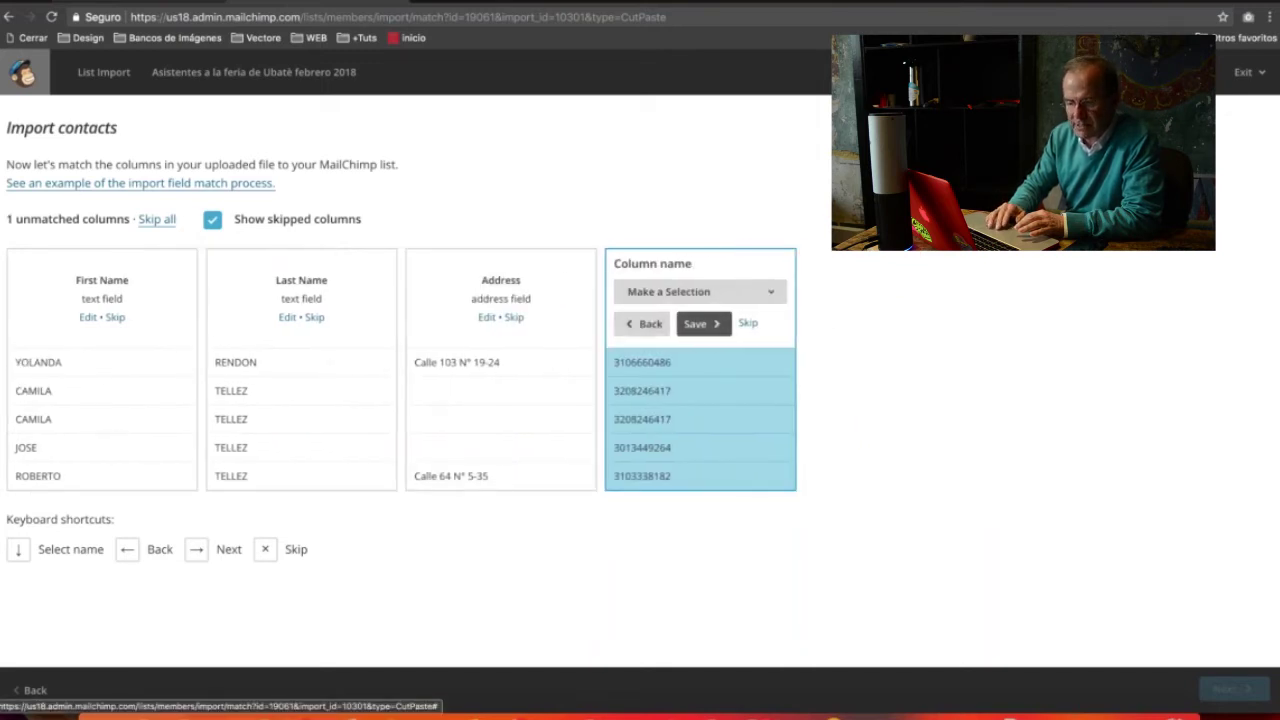
click(771, 291)
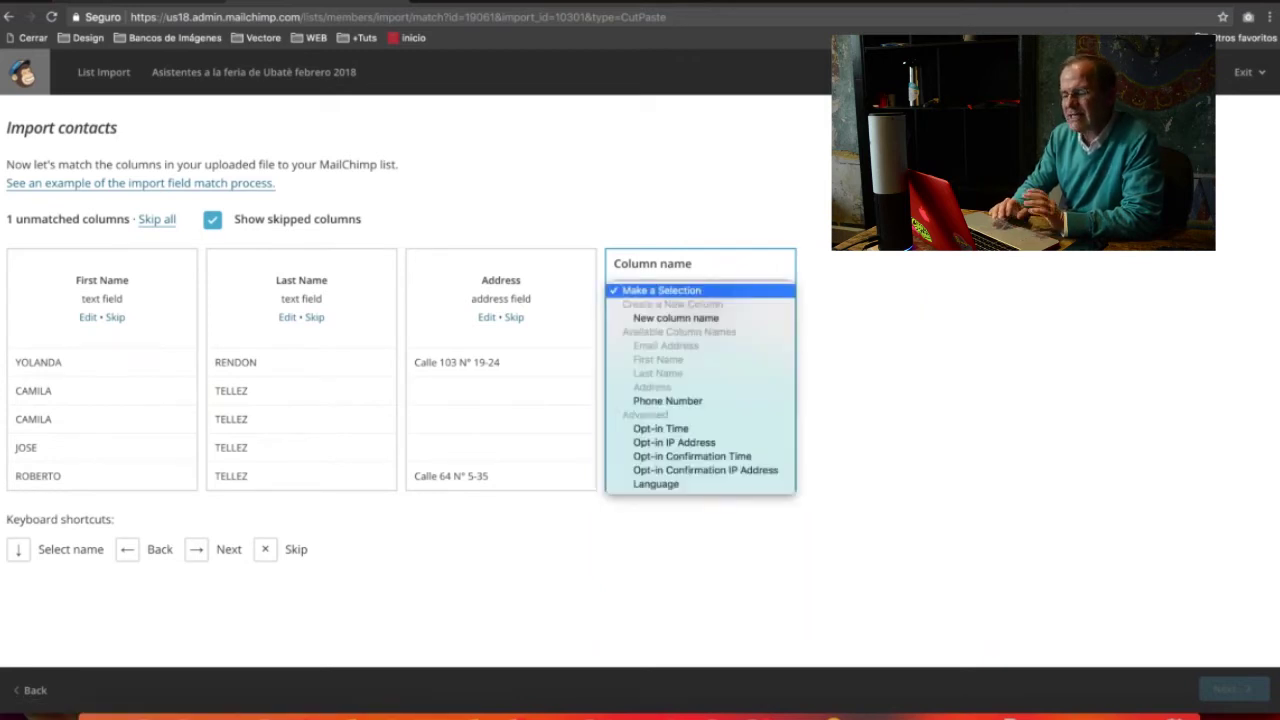
click(700, 401)
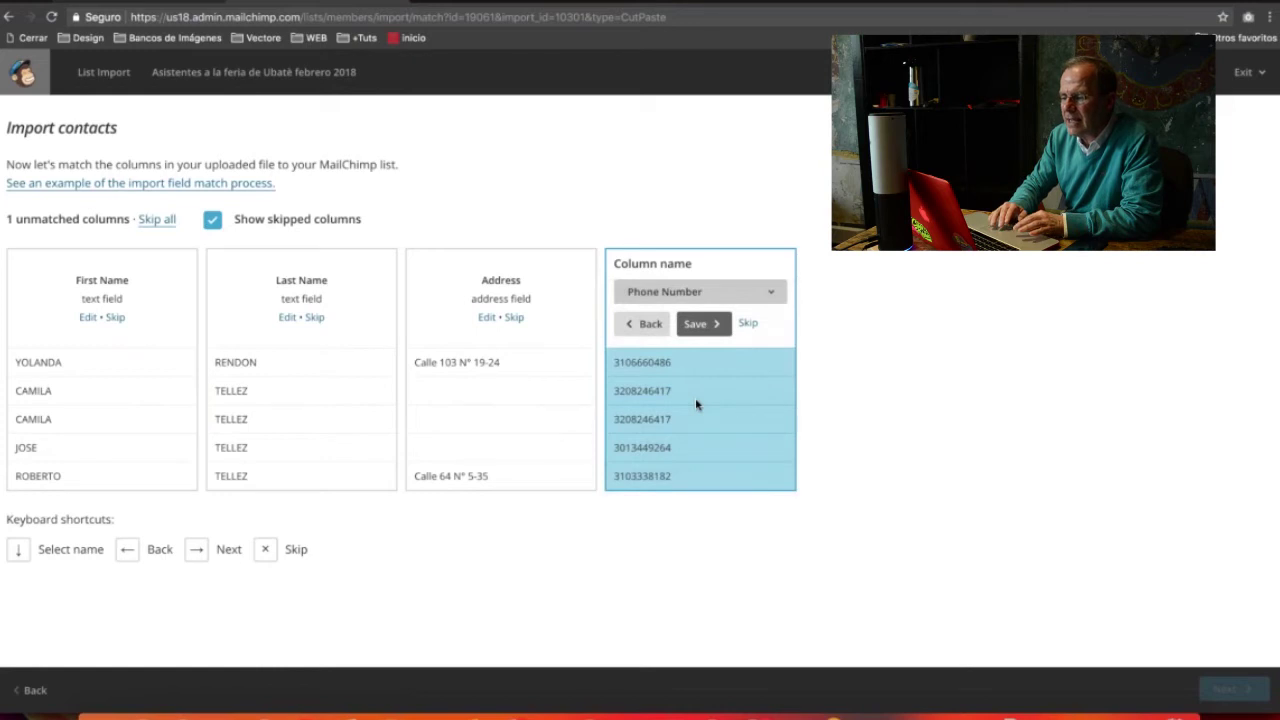
click(699, 324)
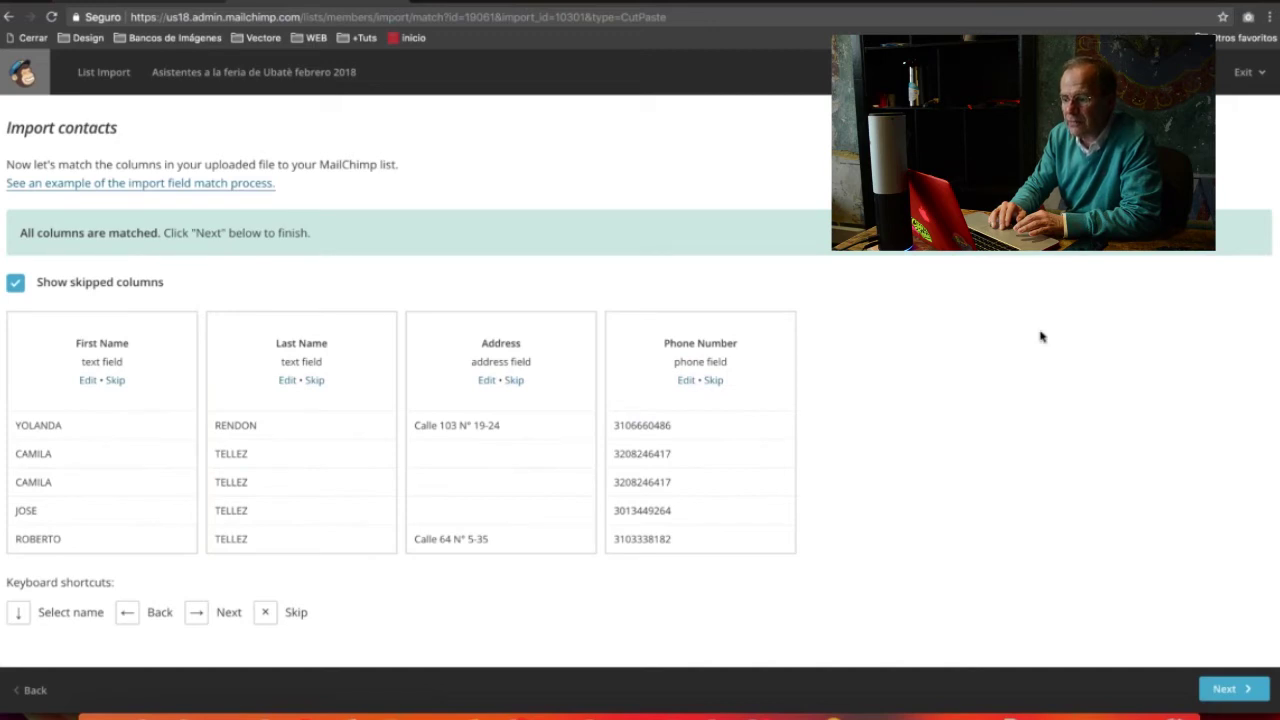
click(1232, 697)
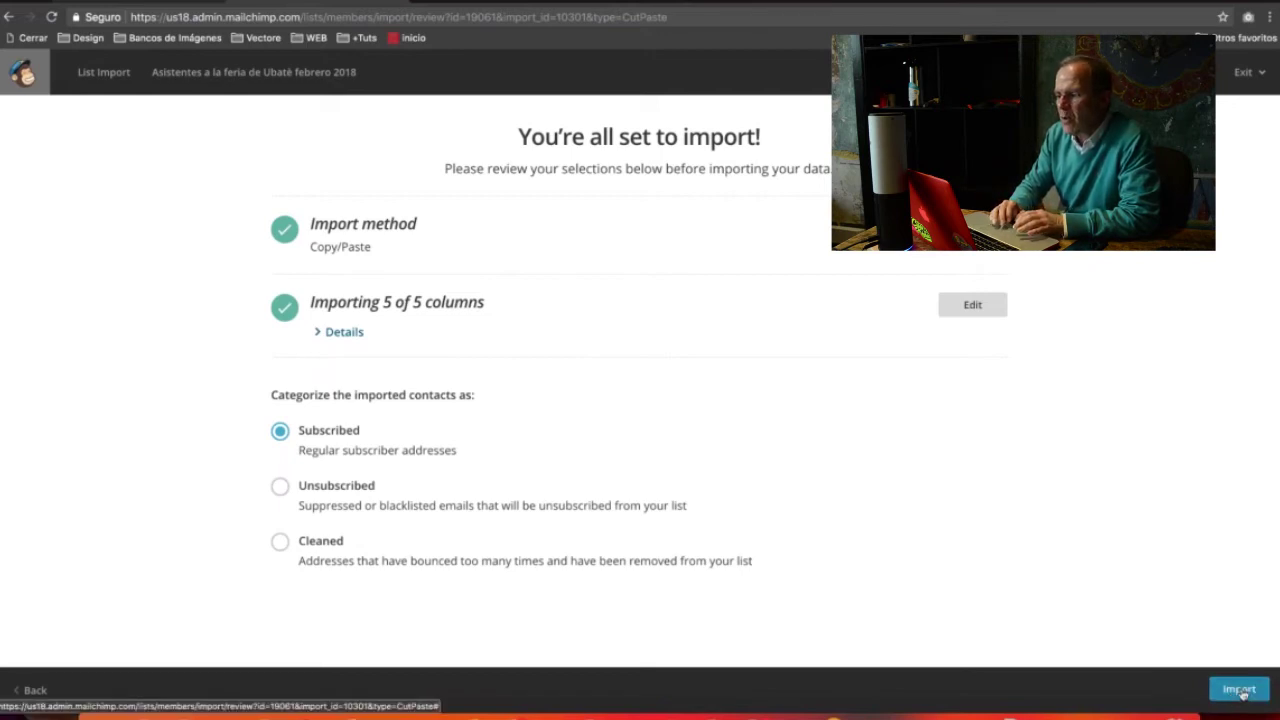
Import the five contacts as Subscribed into the Ubatè fair February 2018 list.
click(1240, 690)
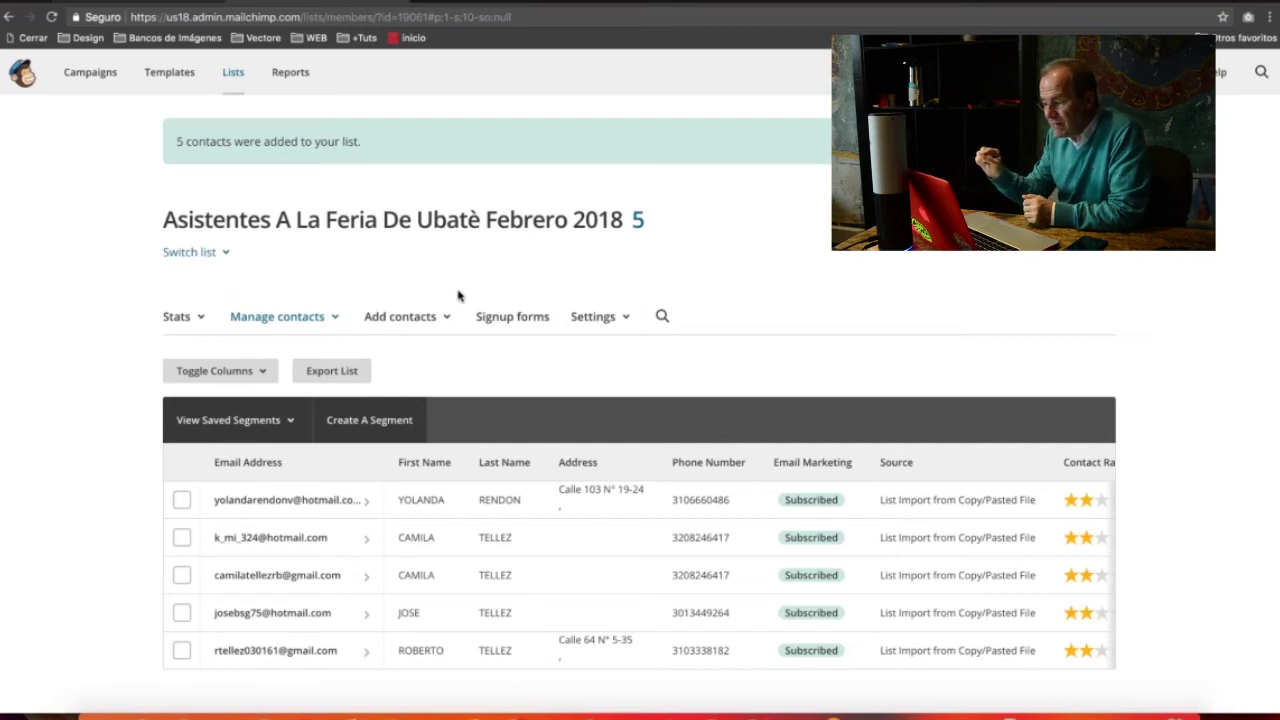
click(410, 323)
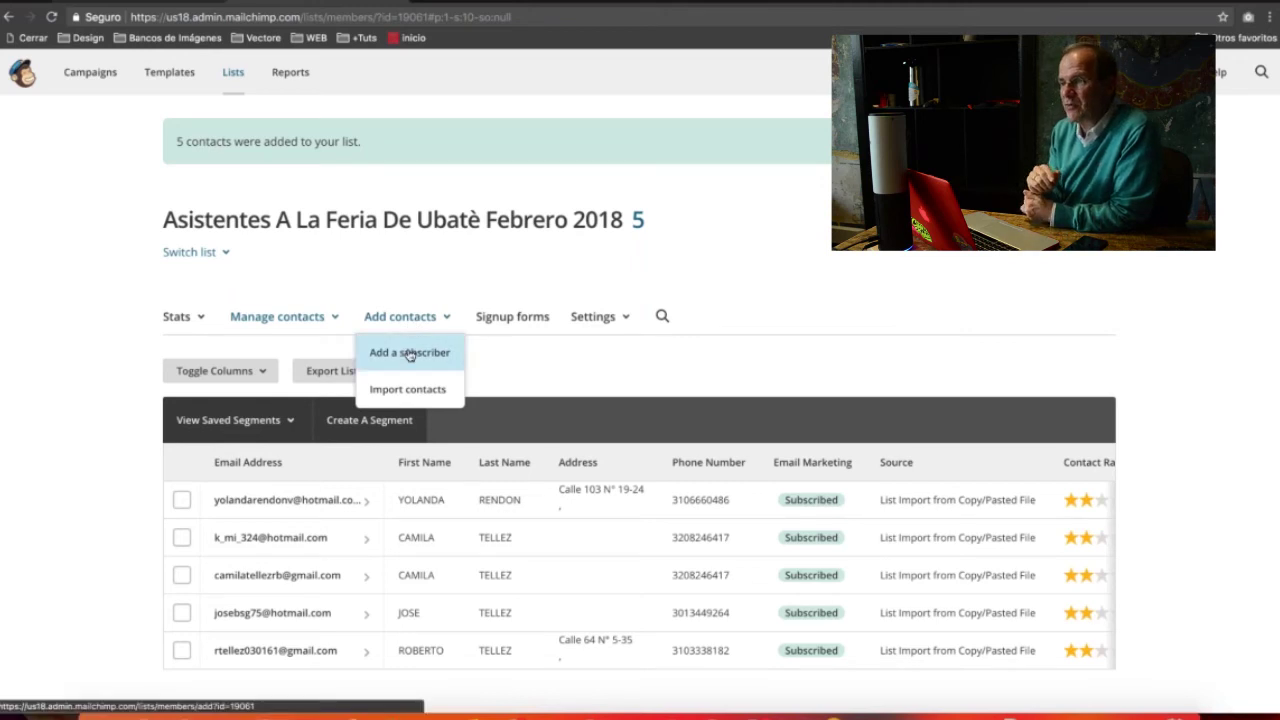
Add a single subscriber manually and enter the subscriber's e-mail address.
click(410, 353)
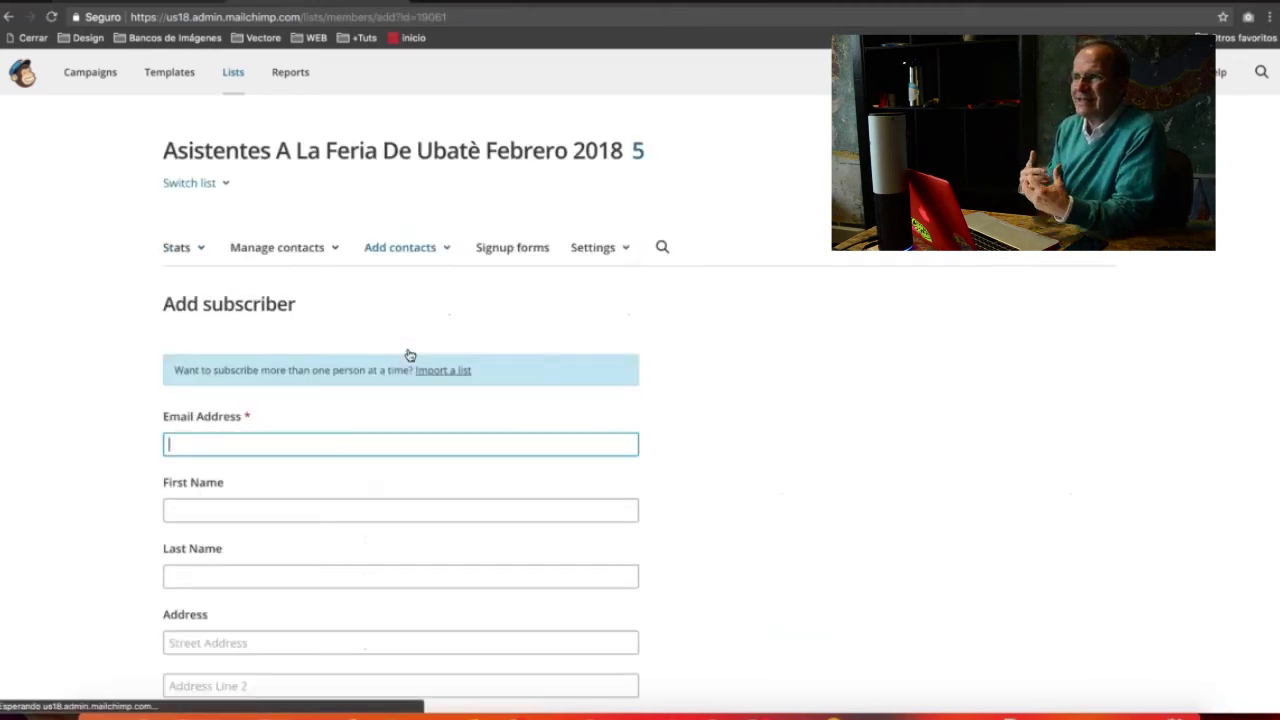
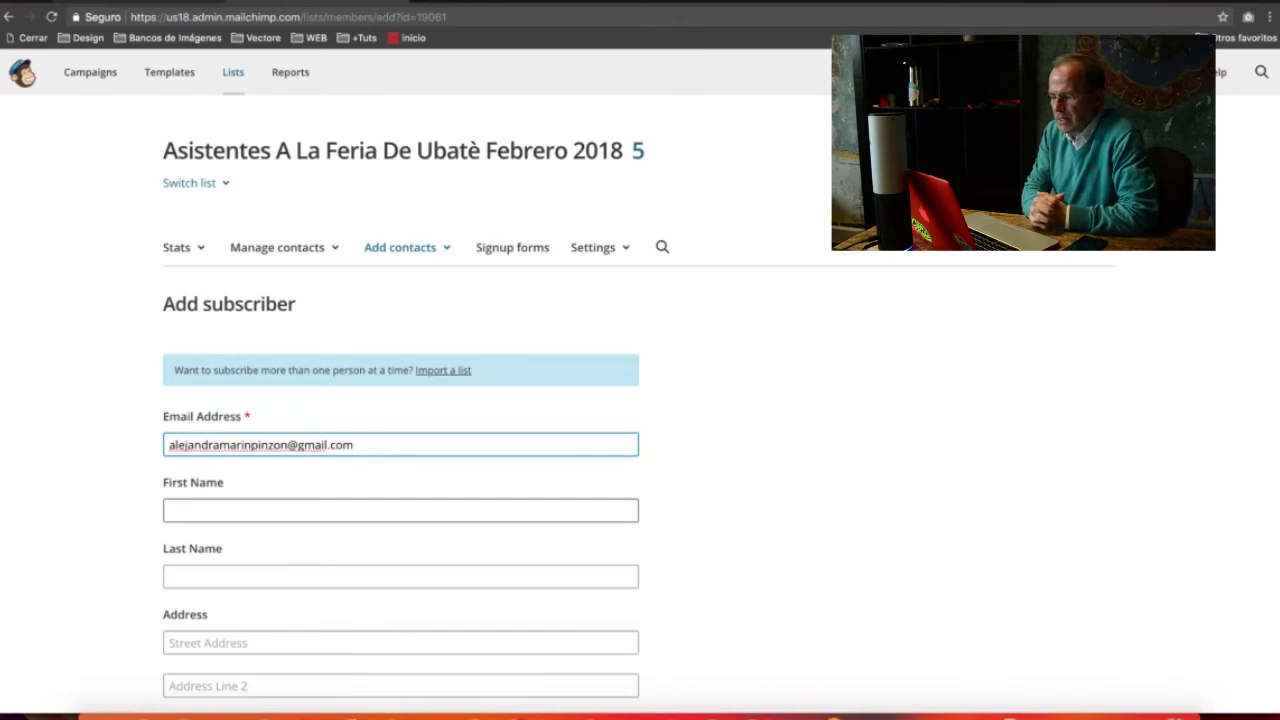
Enter the subscriber's first and last name in capital letters.
click(187, 509)
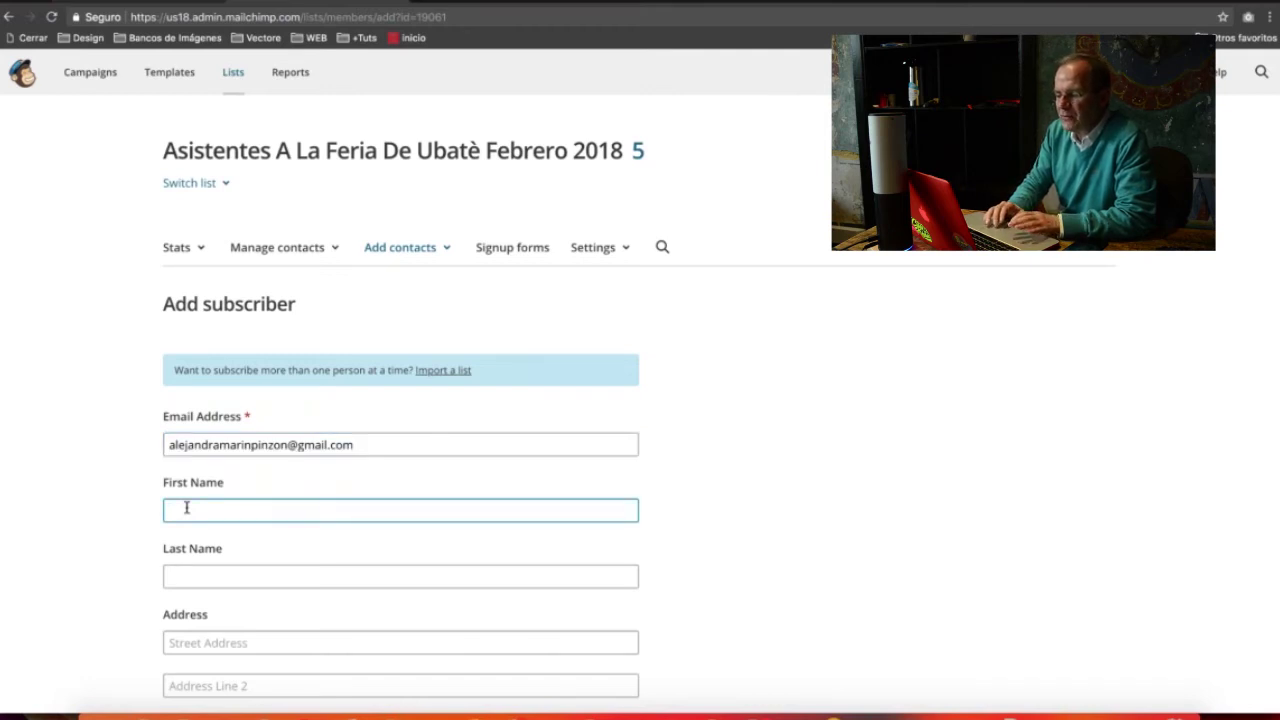
text(aleja)
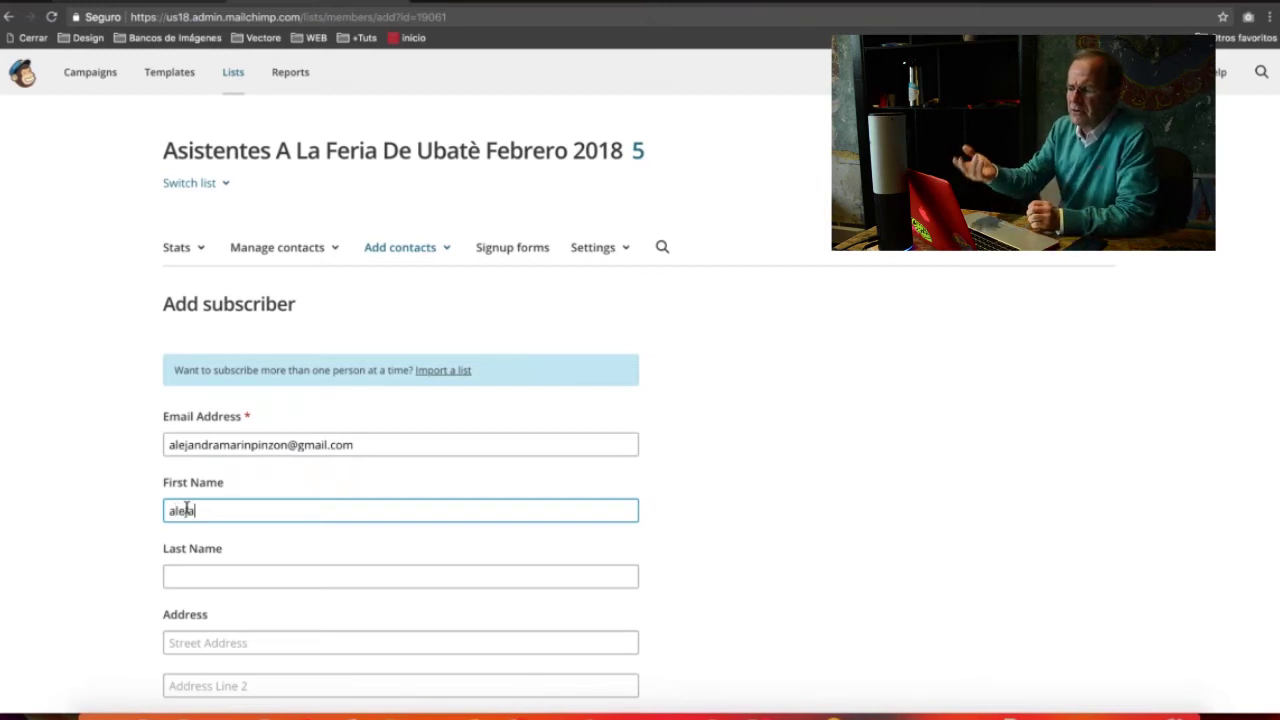
key(BackSpace)
key(BackSpace)
key(BackSpace)
key(BackSpace)
text(lejandra)
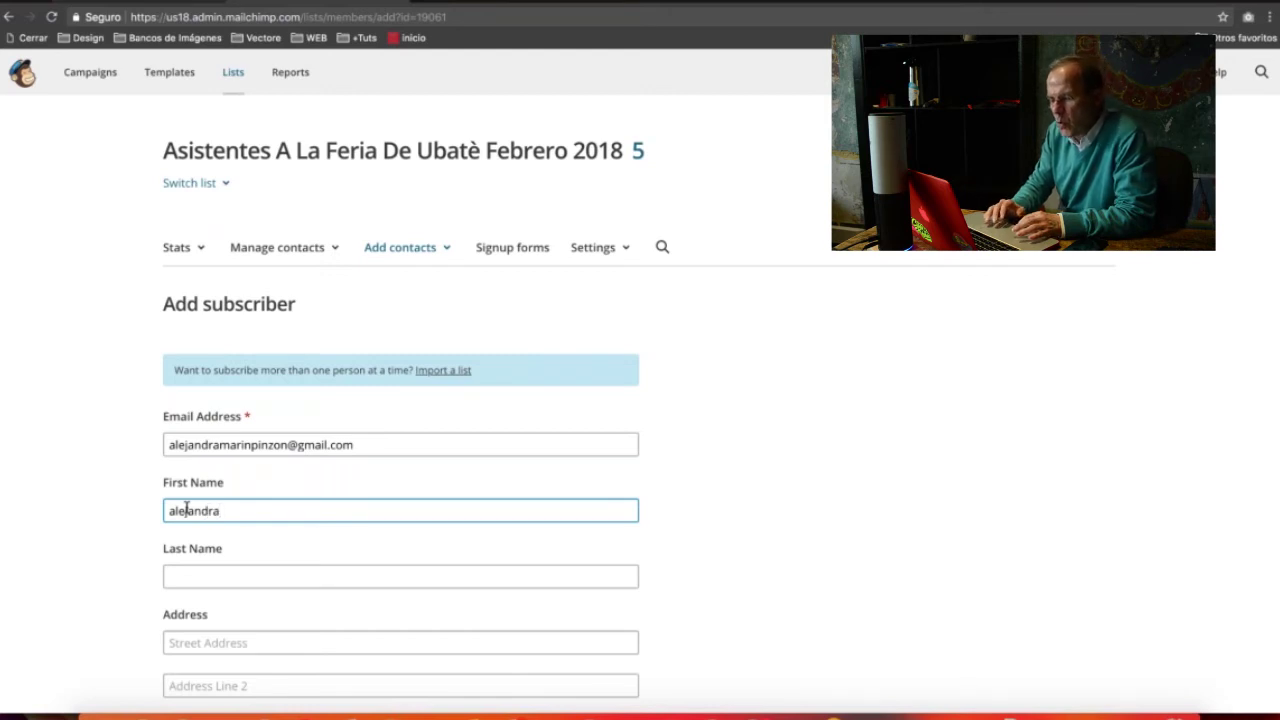
key(BackSpace)
key(BackSpace)
key(BackSpace)
key(BackSpace)
key(BackSpace)
key(BackSpace)
key(BackSpace)
key(BackSpace)
key(BackSpace)
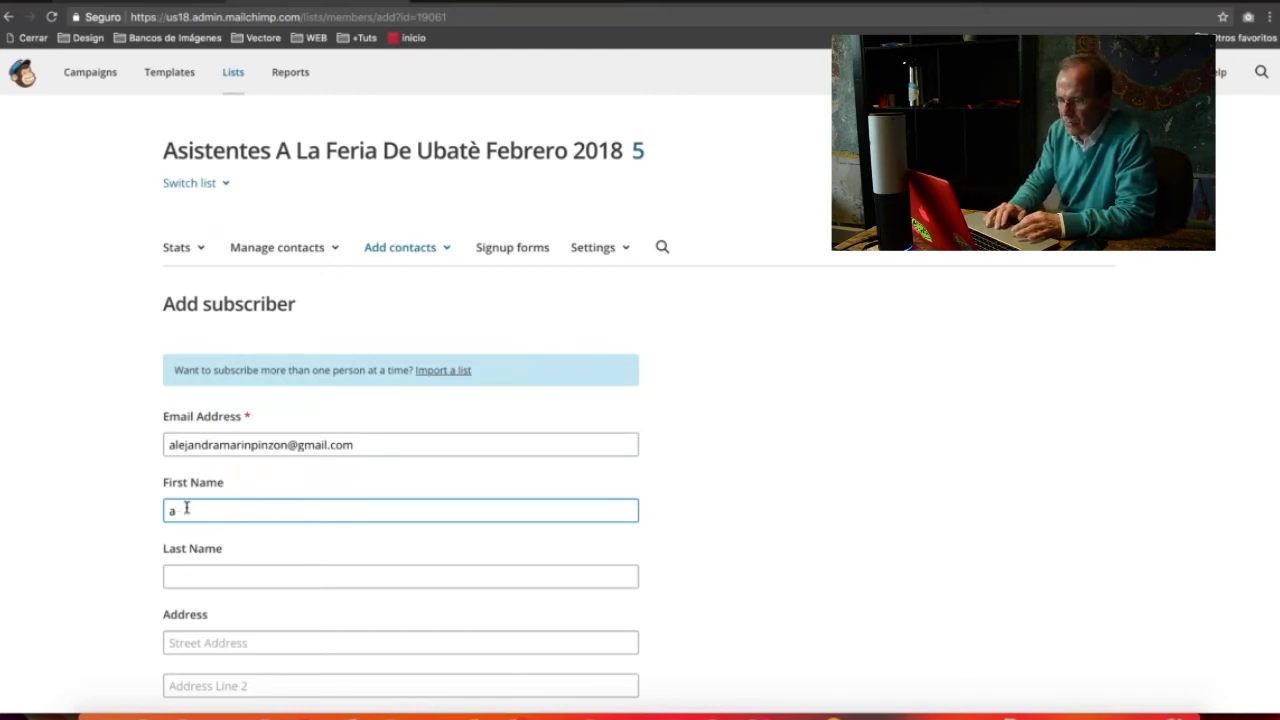
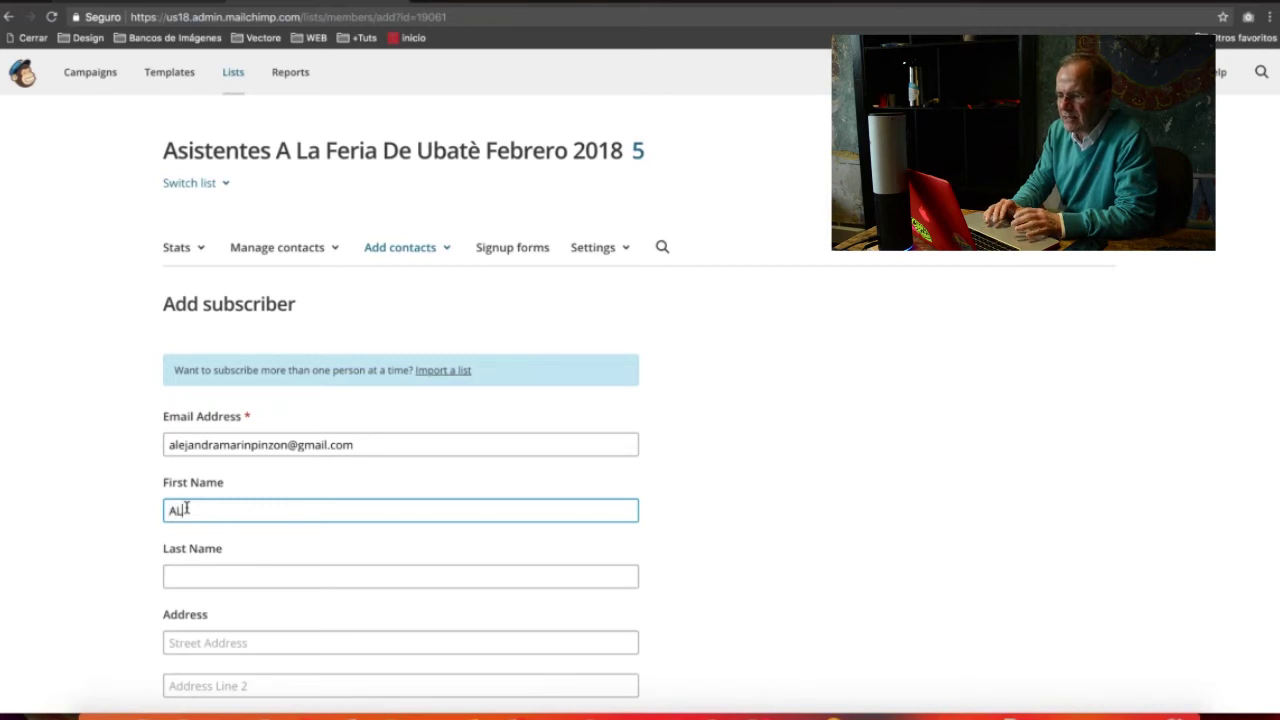
click(183, 575)
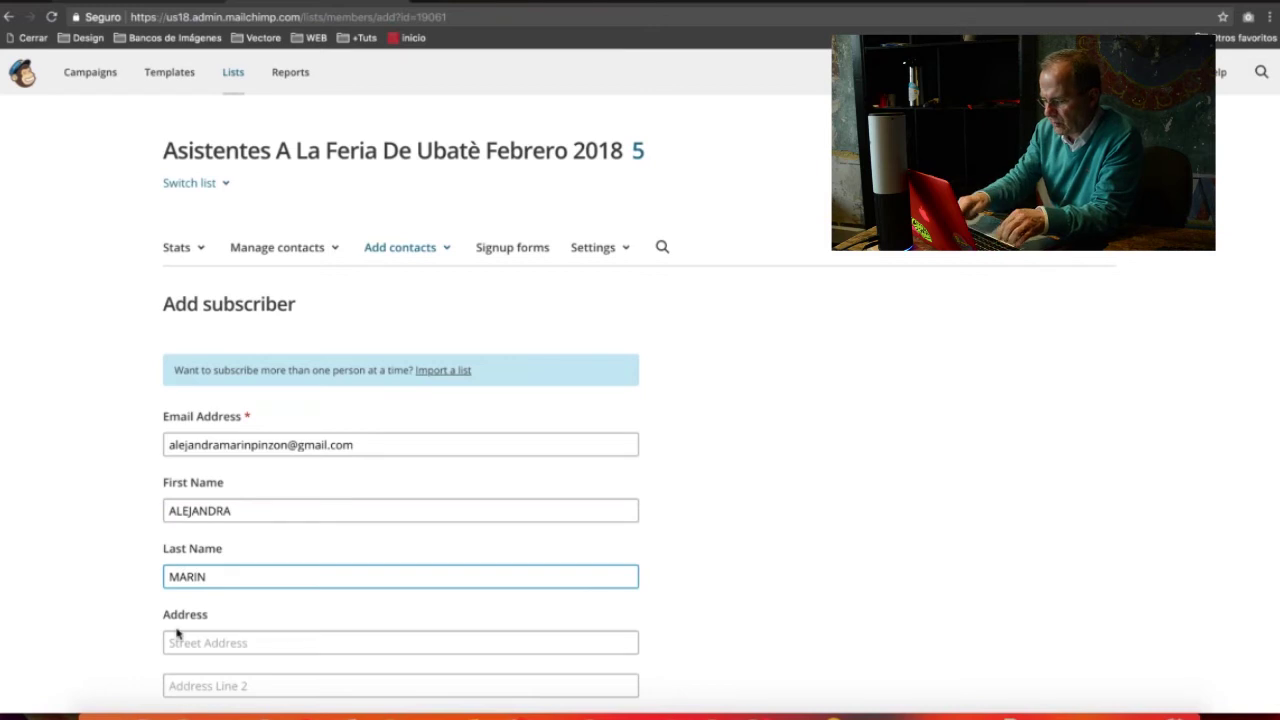
Enter the subscriber's street address, correcting a stray character.
click(190, 646)
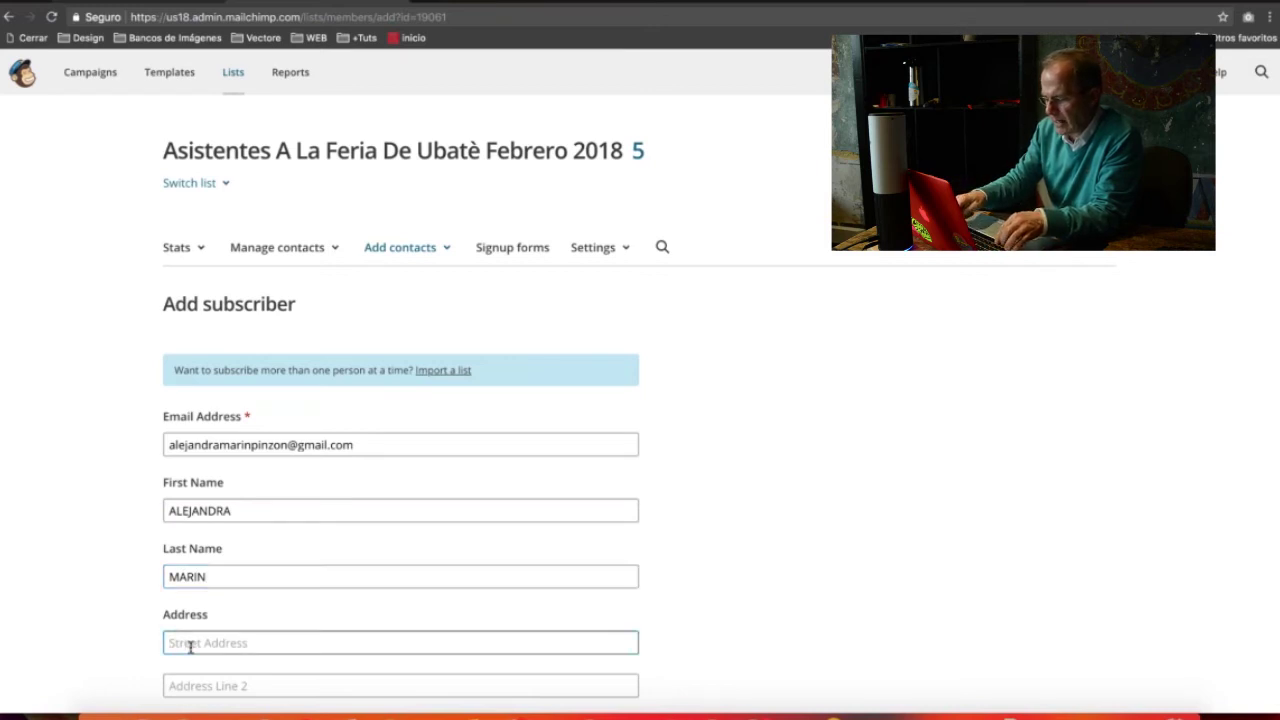
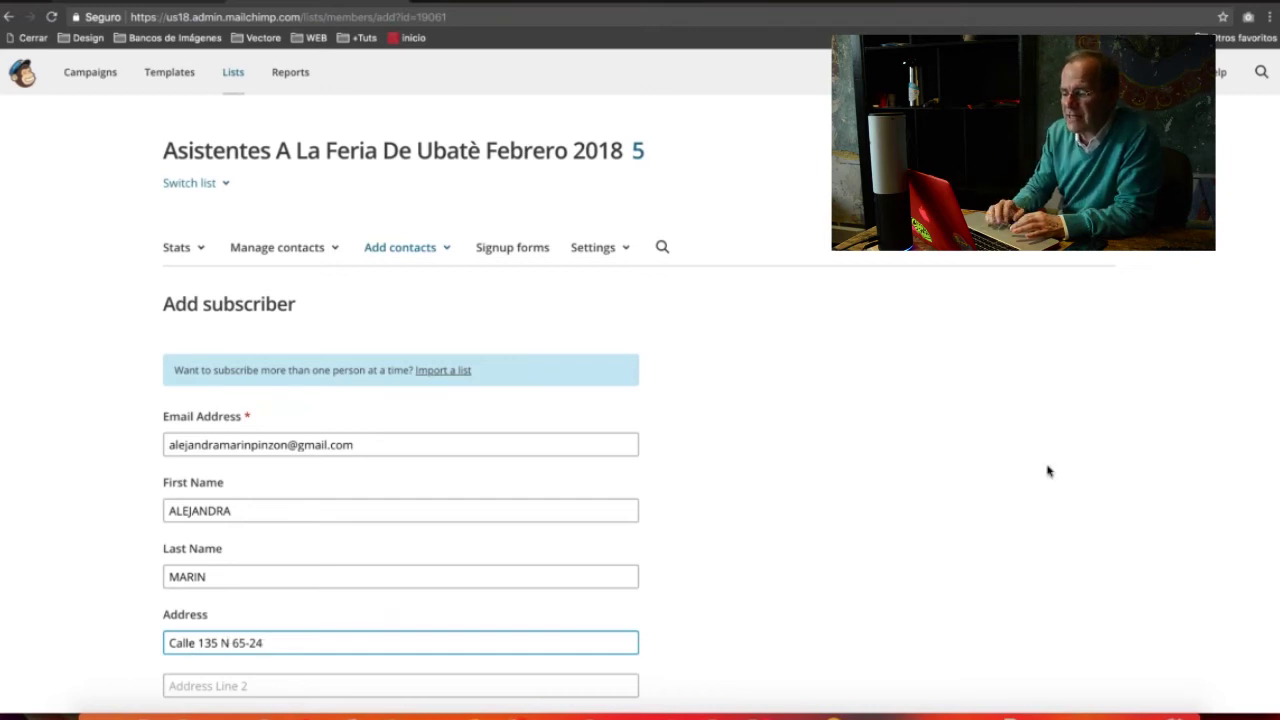
click(841, 676)
scroll(841, 676, down, 3)
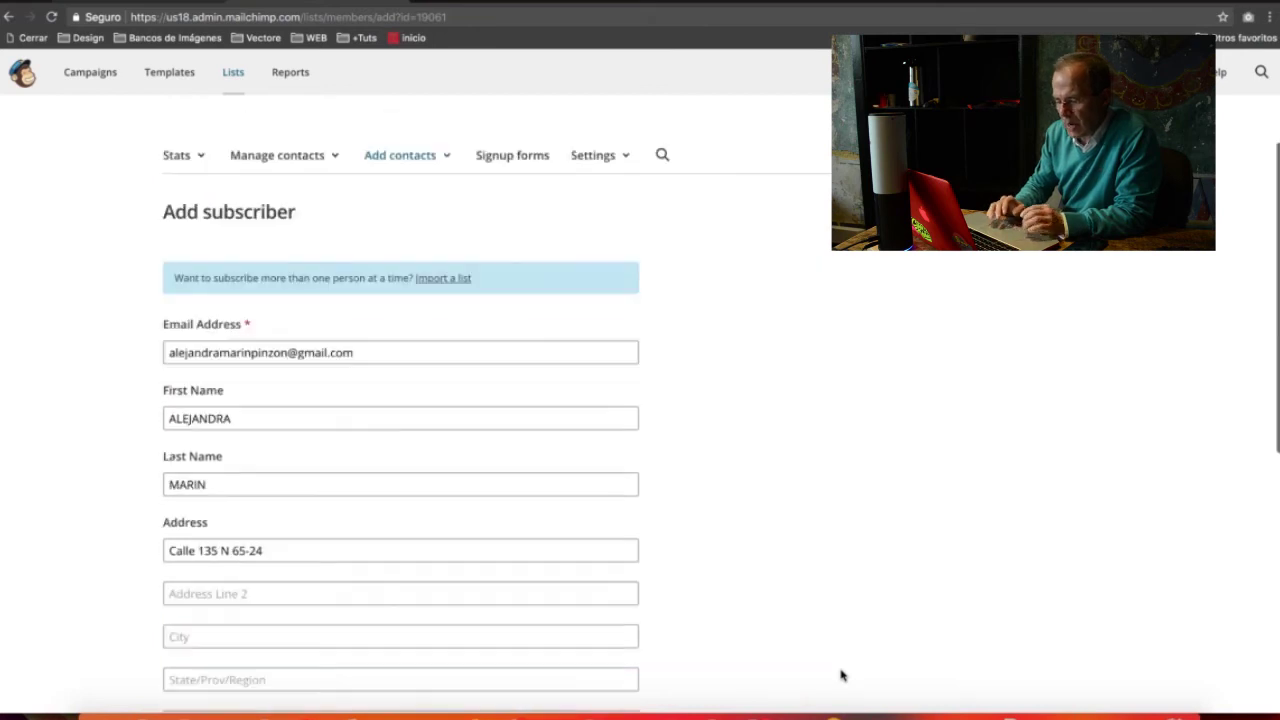
Fill in the subscriber's city and state/region in capitals, plus the postal code.
click(172, 578)
text(bo)
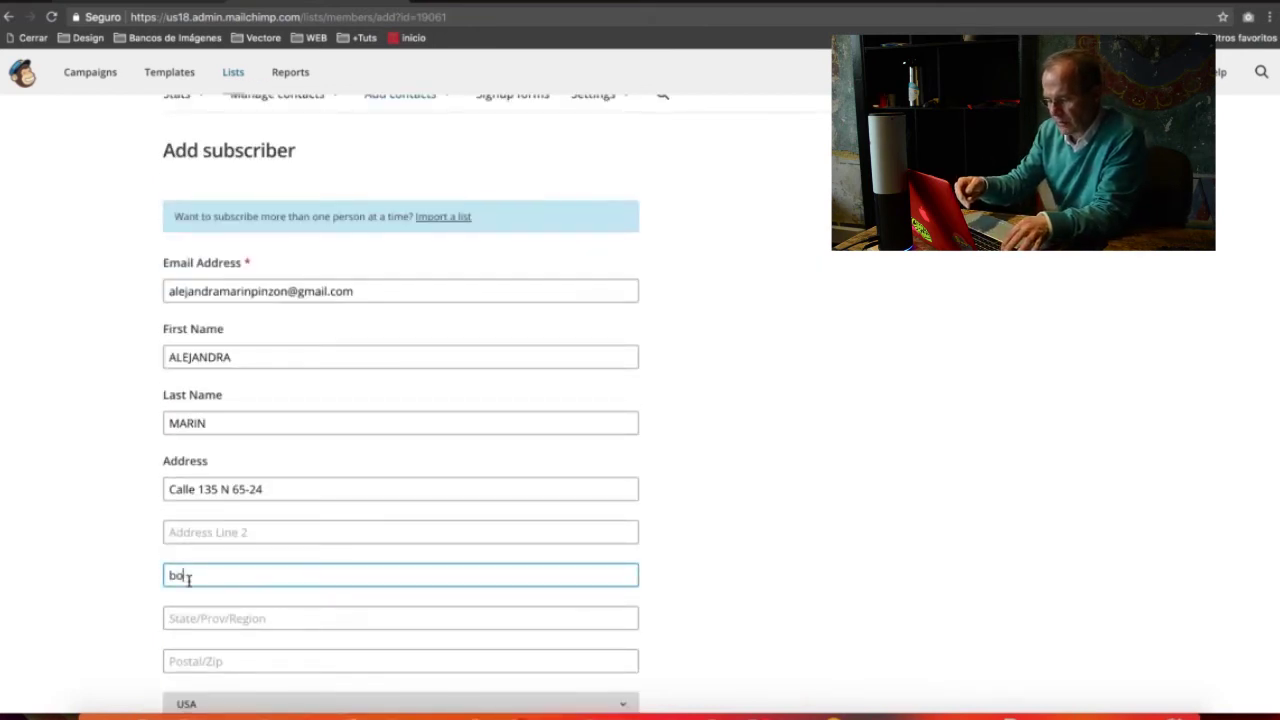
key(BackSpace)
key(BackSpace)
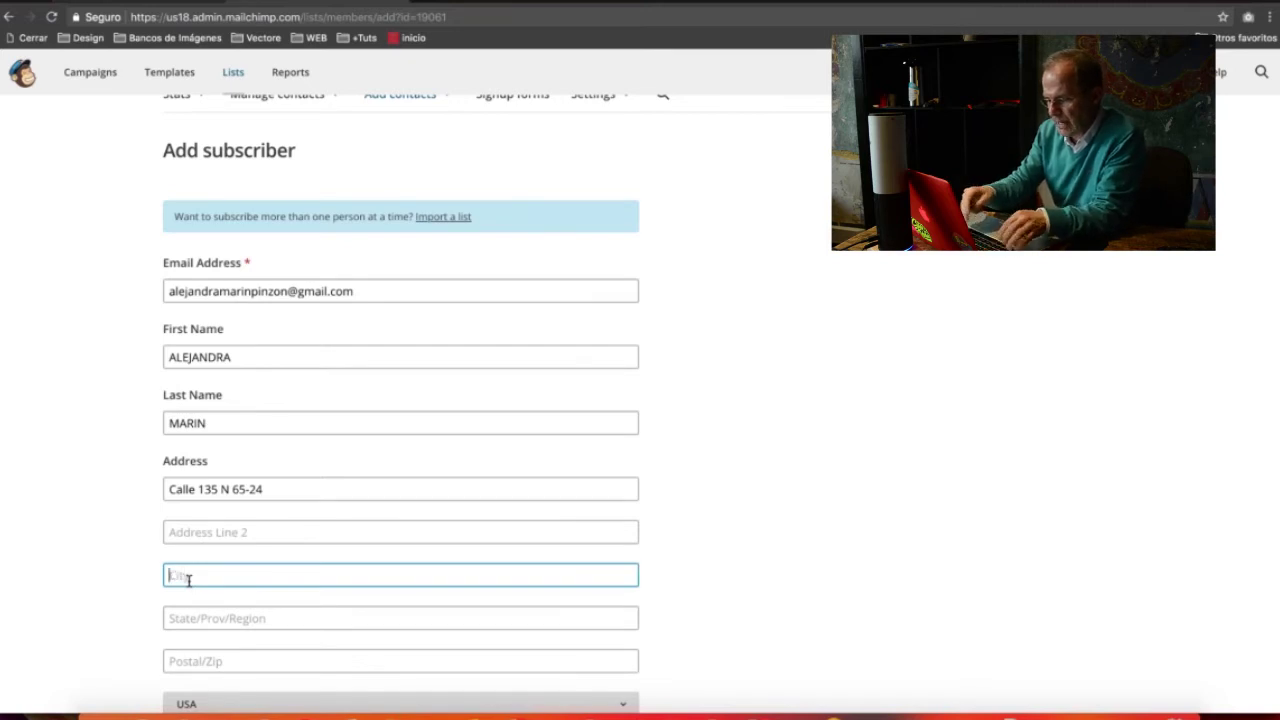
text(bogota)
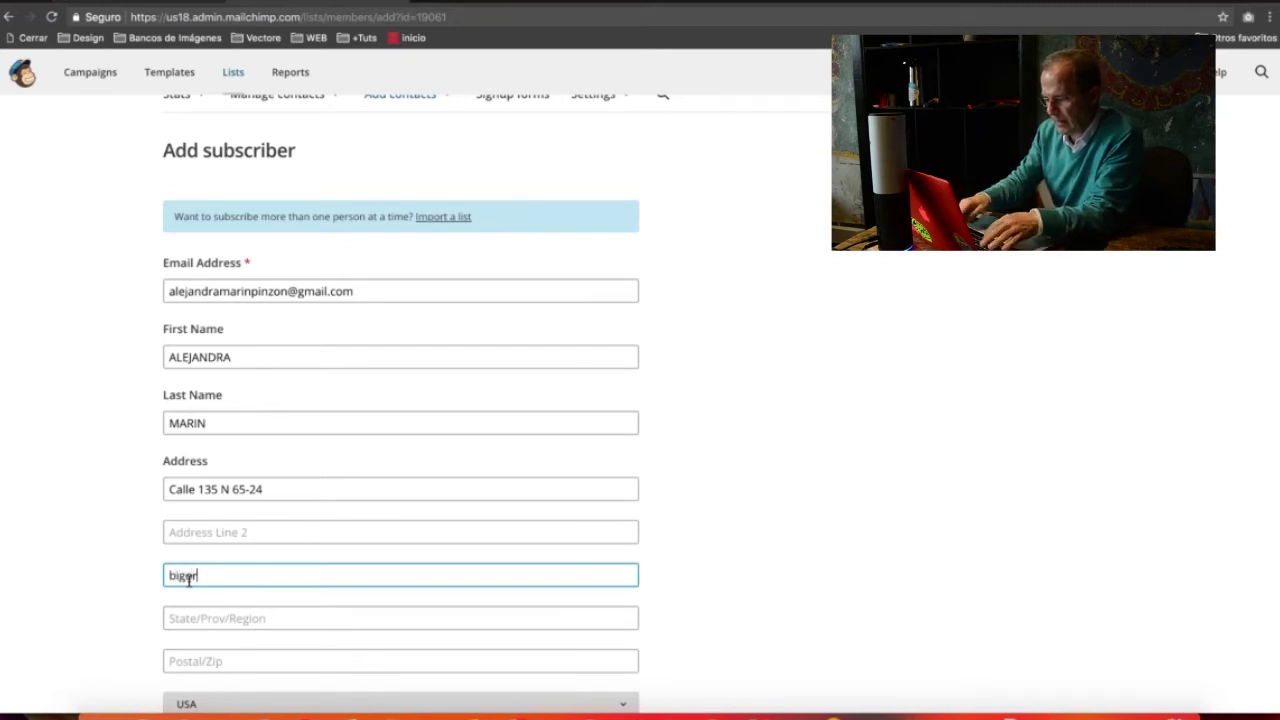
key(BackSpace)
key(BackSpace)
key(BackSpace)
key(BackSpace)
key(BackSpace)
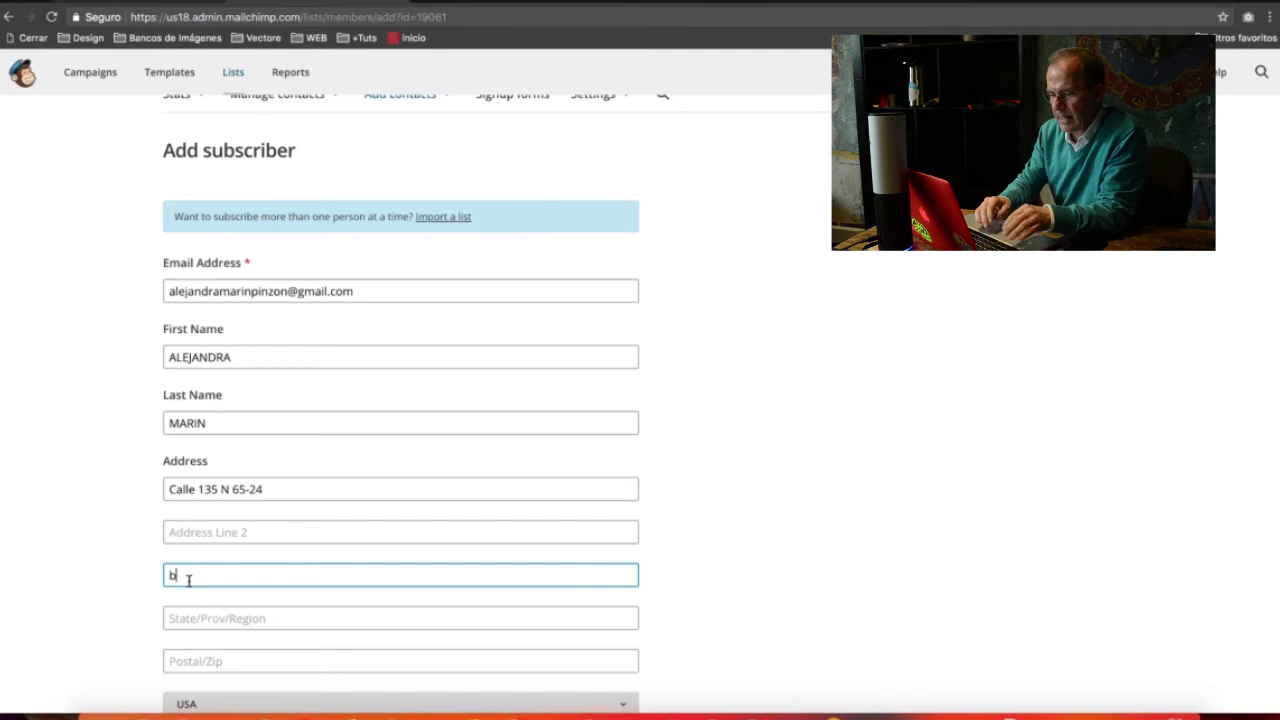
key(BackSpace)
text(bo)
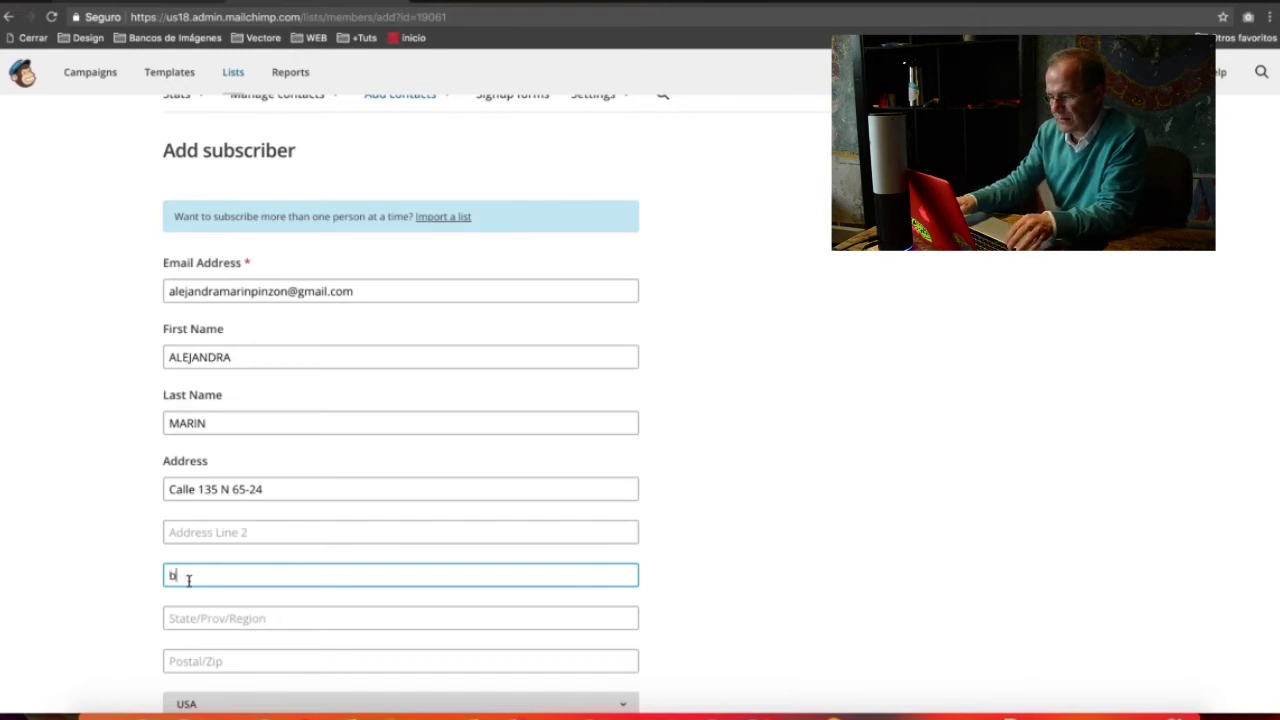
key(BackSpace)
key(BackSpace)
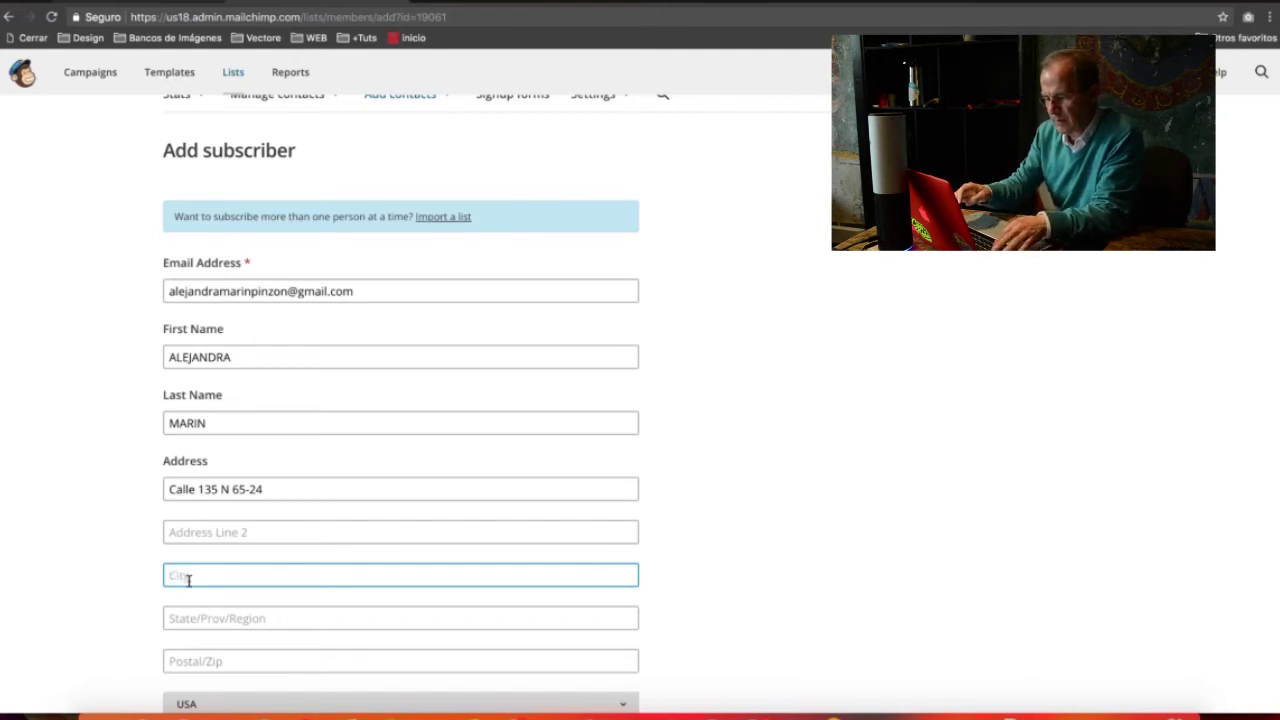
text(BO)
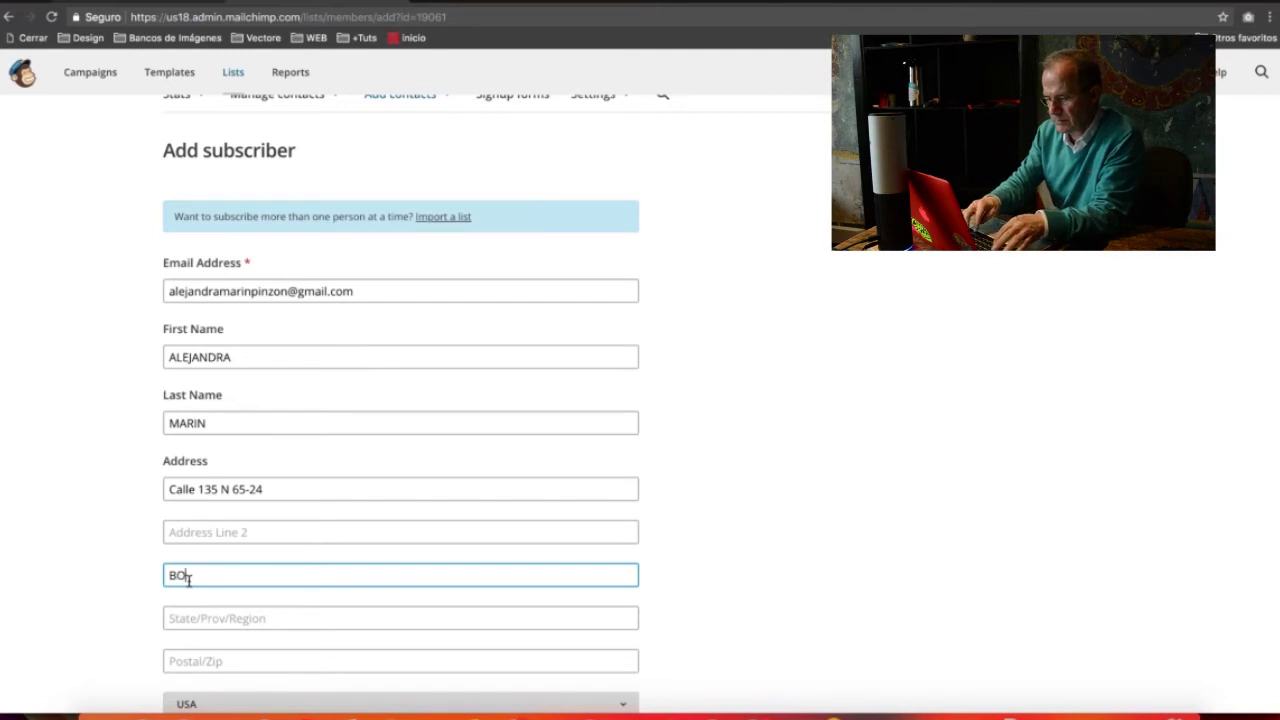
text(GOTA)
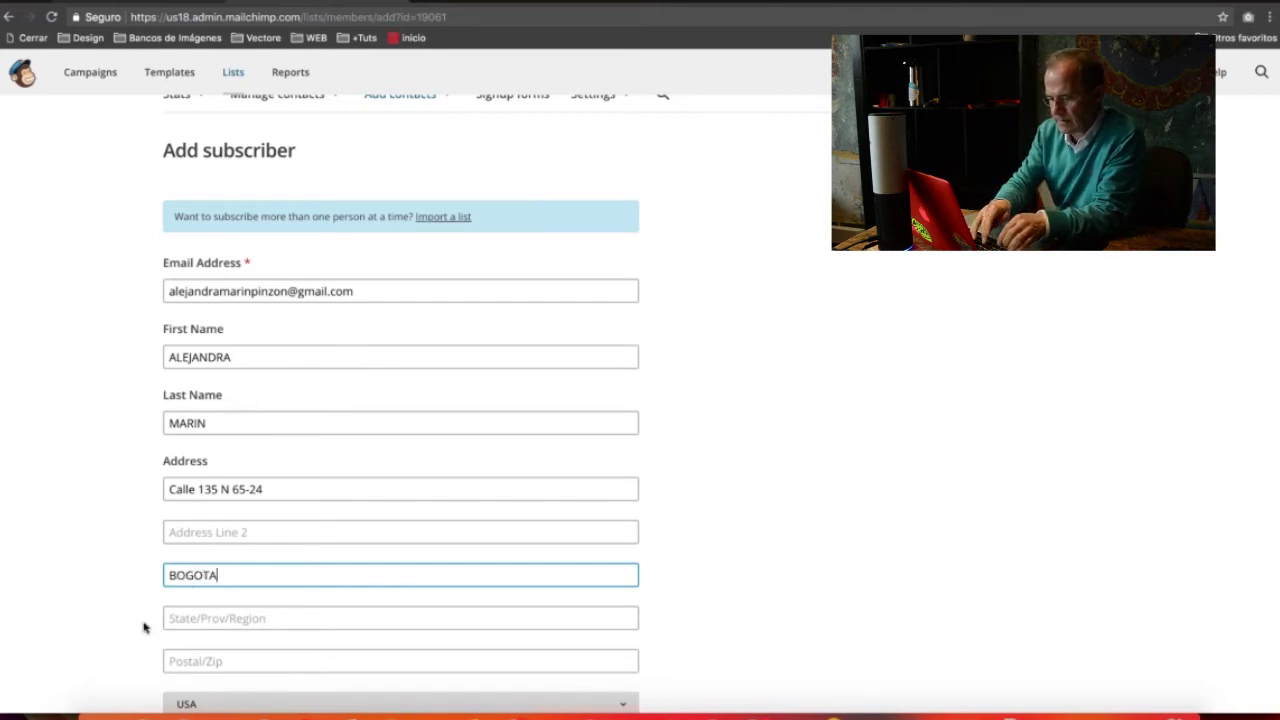
click(172, 618)
text(CUNDI)
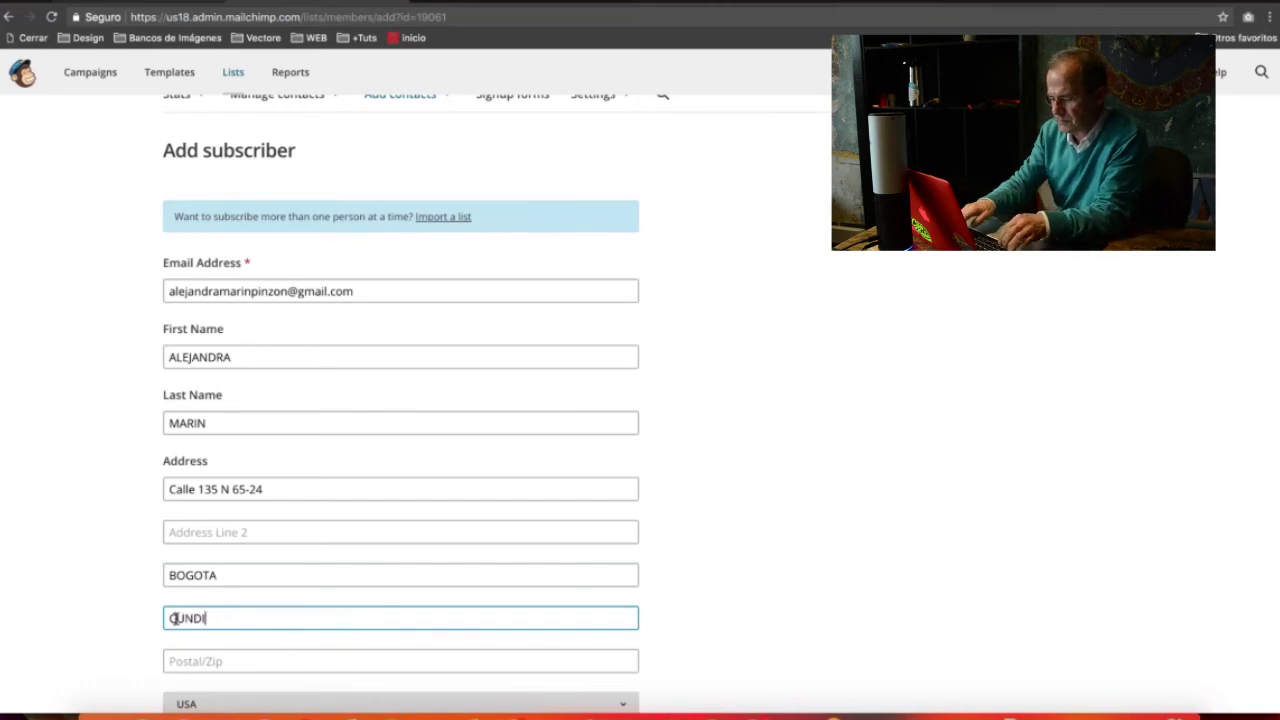
text(NAMRACA)
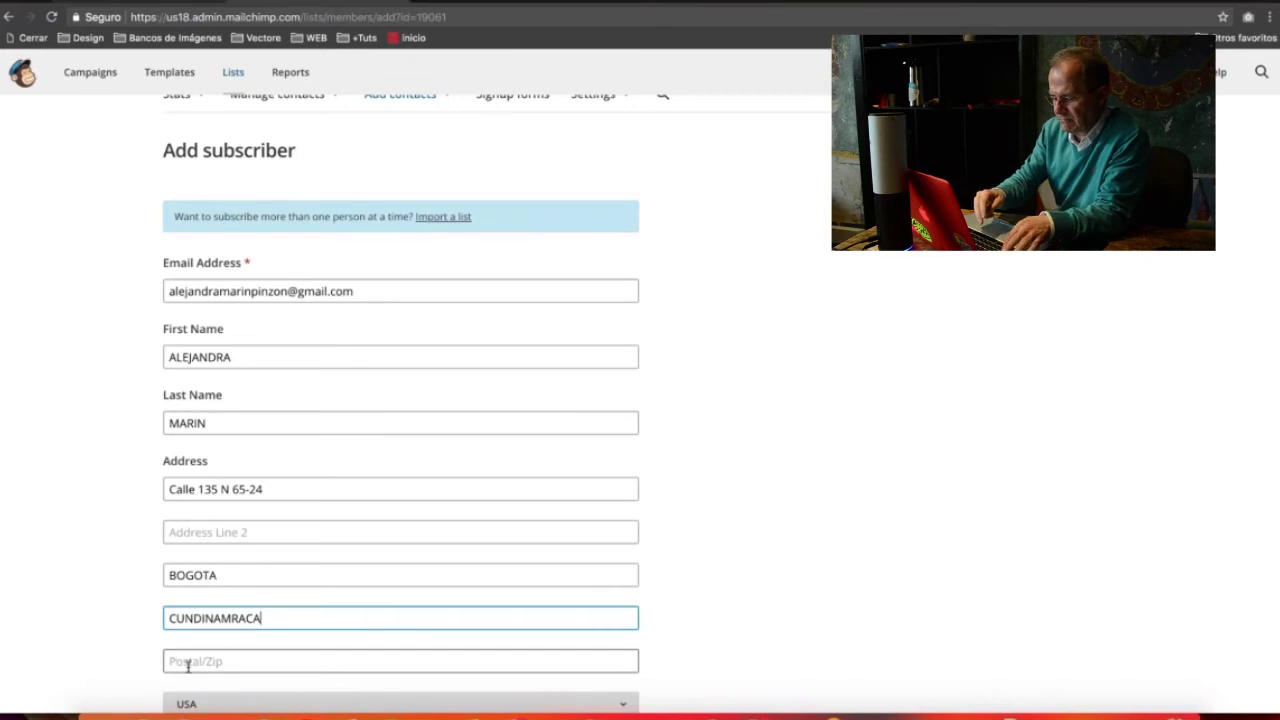
click(188, 664)
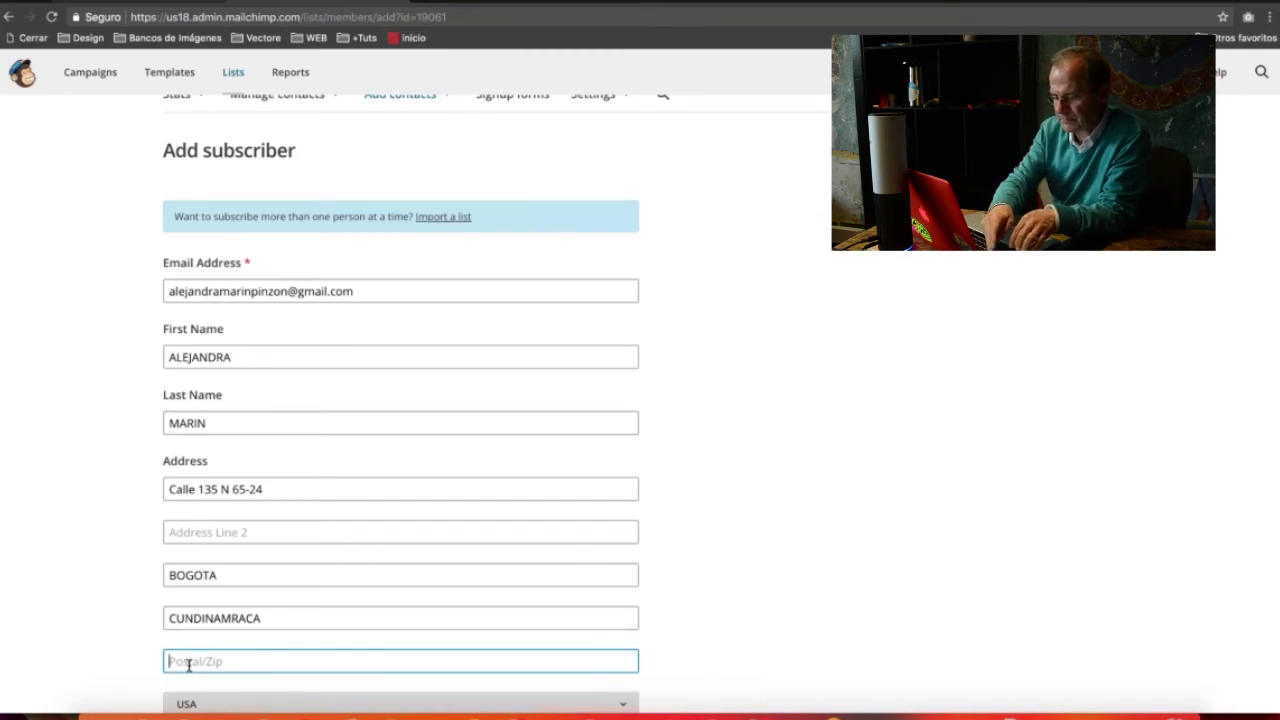
text(111)
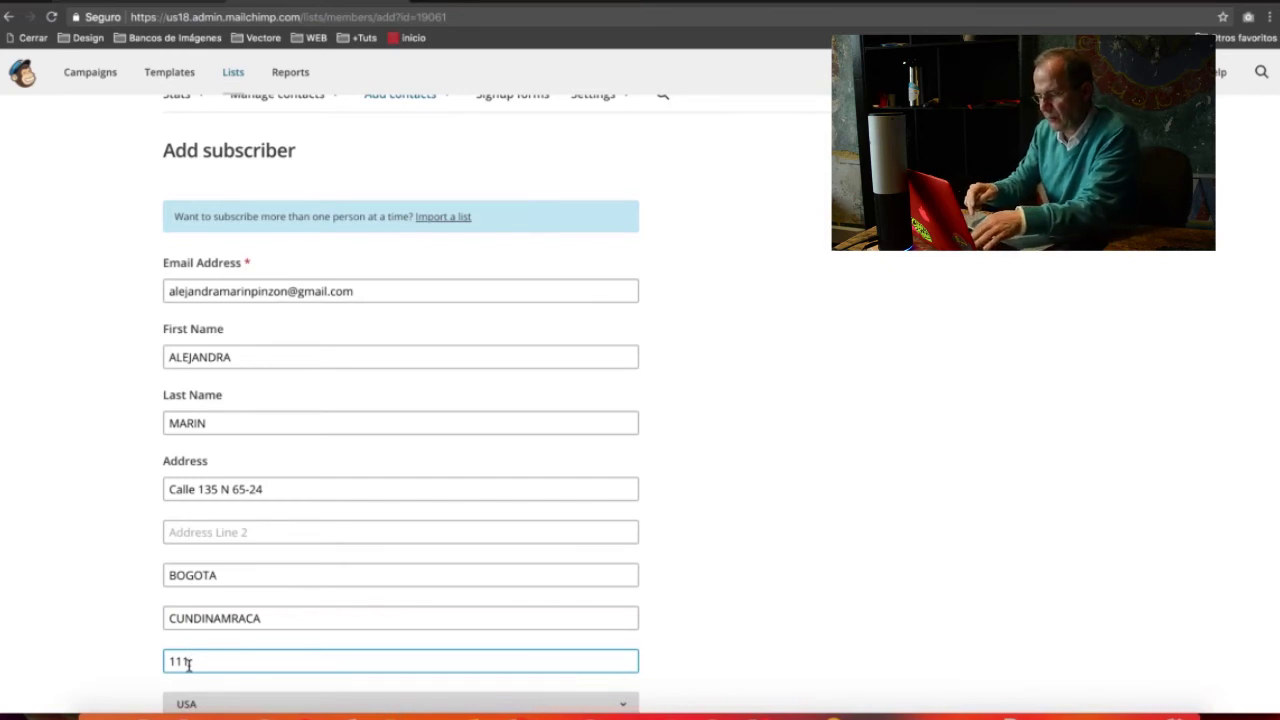
text(121)
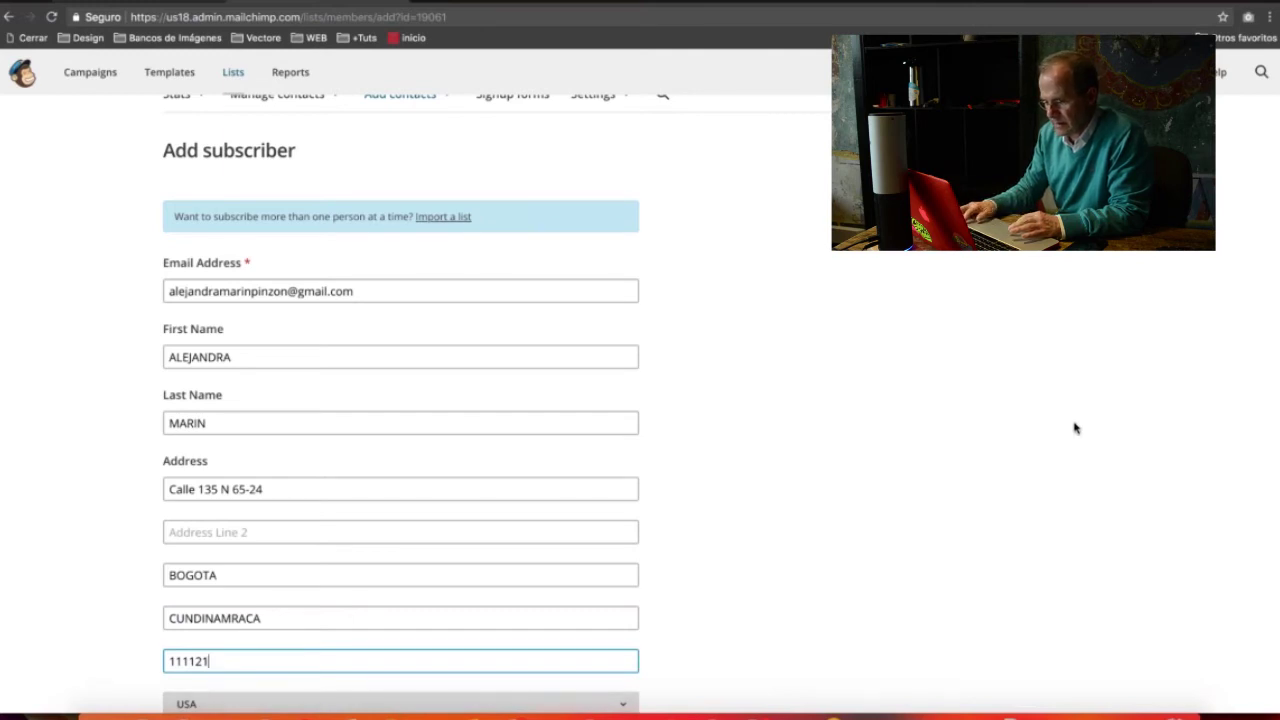
Set the subscriber's country to Colombia.
click(623, 702)
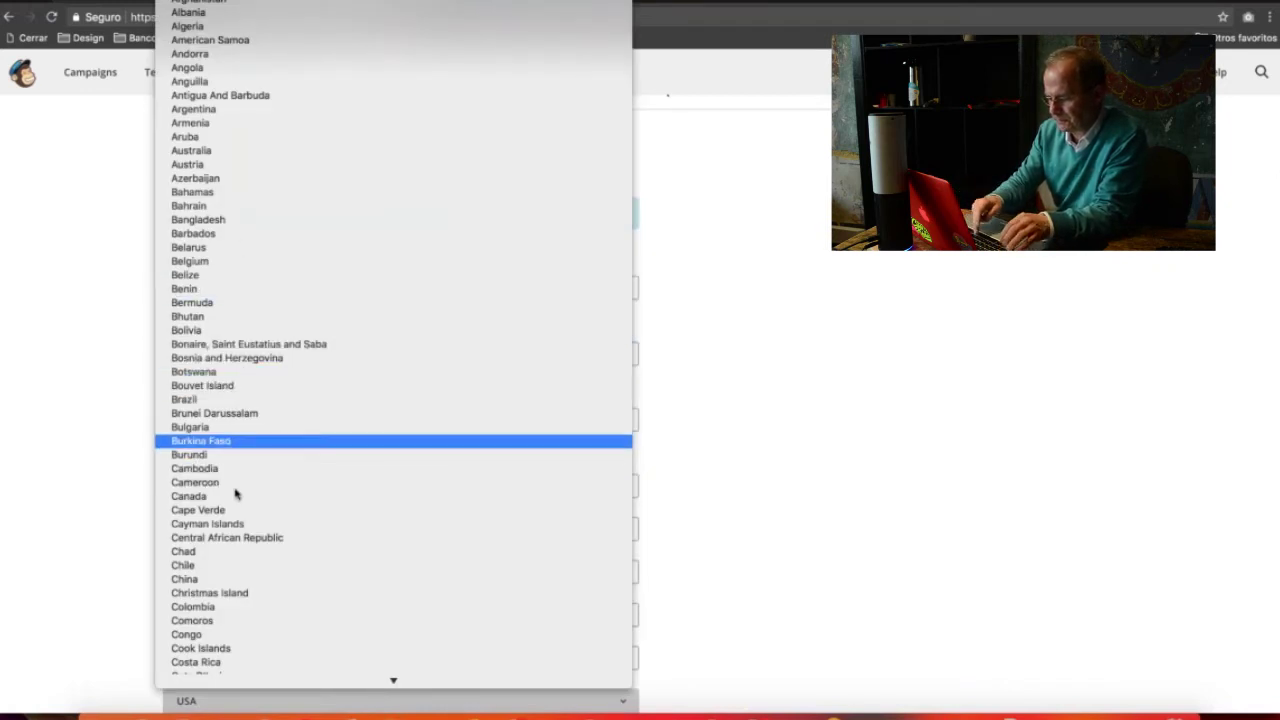
click(214, 607)
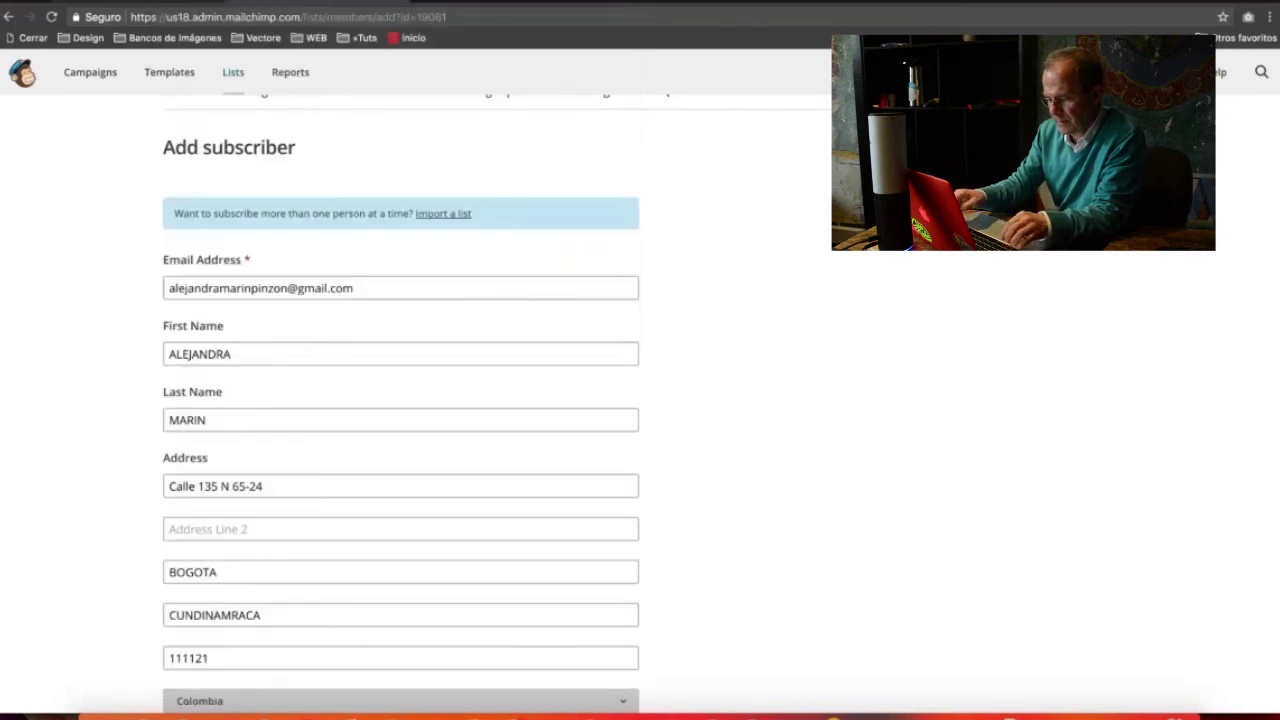
key(Down)
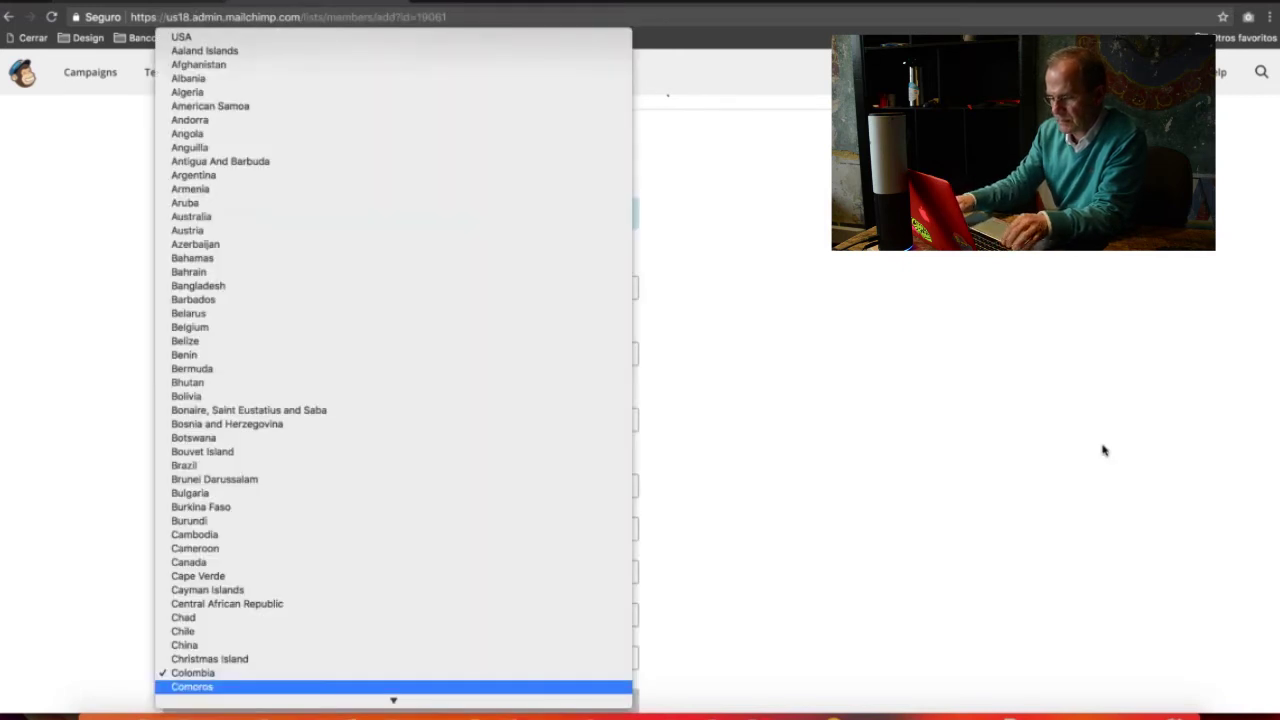
key(Escape)
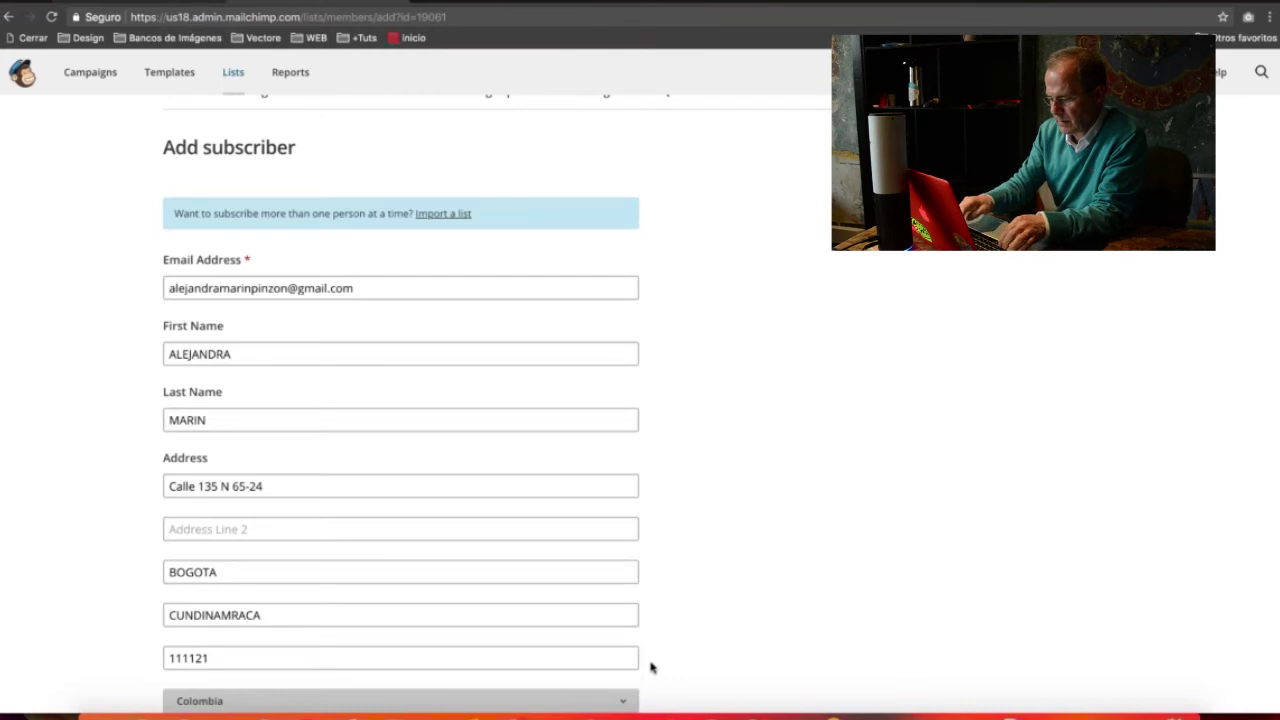
Enter the subscriber's phone number and confirm permission to email them.
scroll(698, 684, down, 2)
scroll(698, 684, down, 4)
key(Tab)
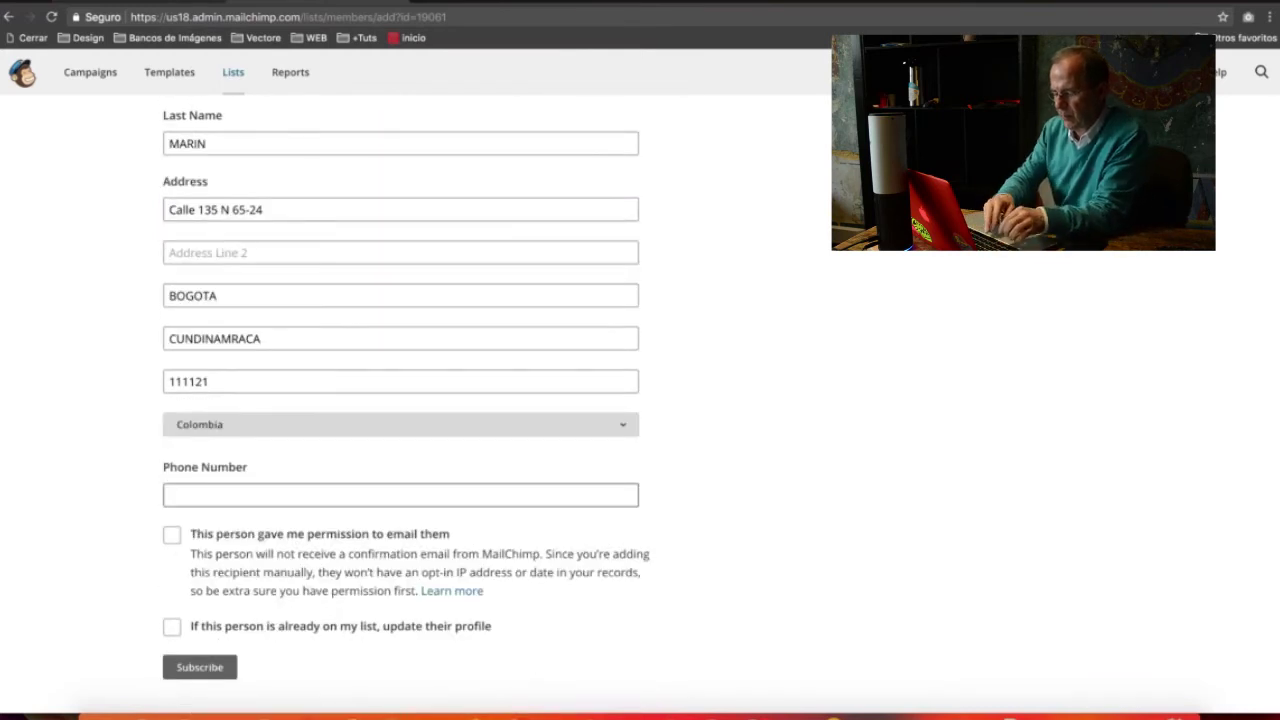
click(190, 496)
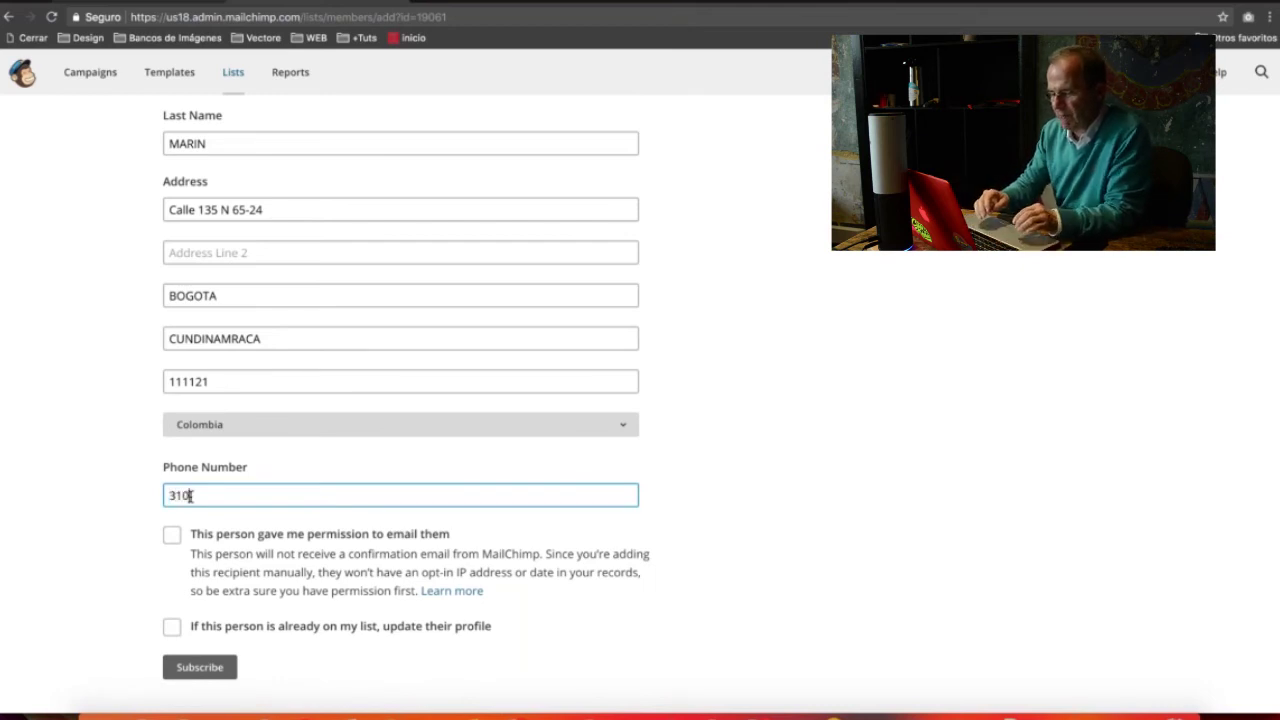
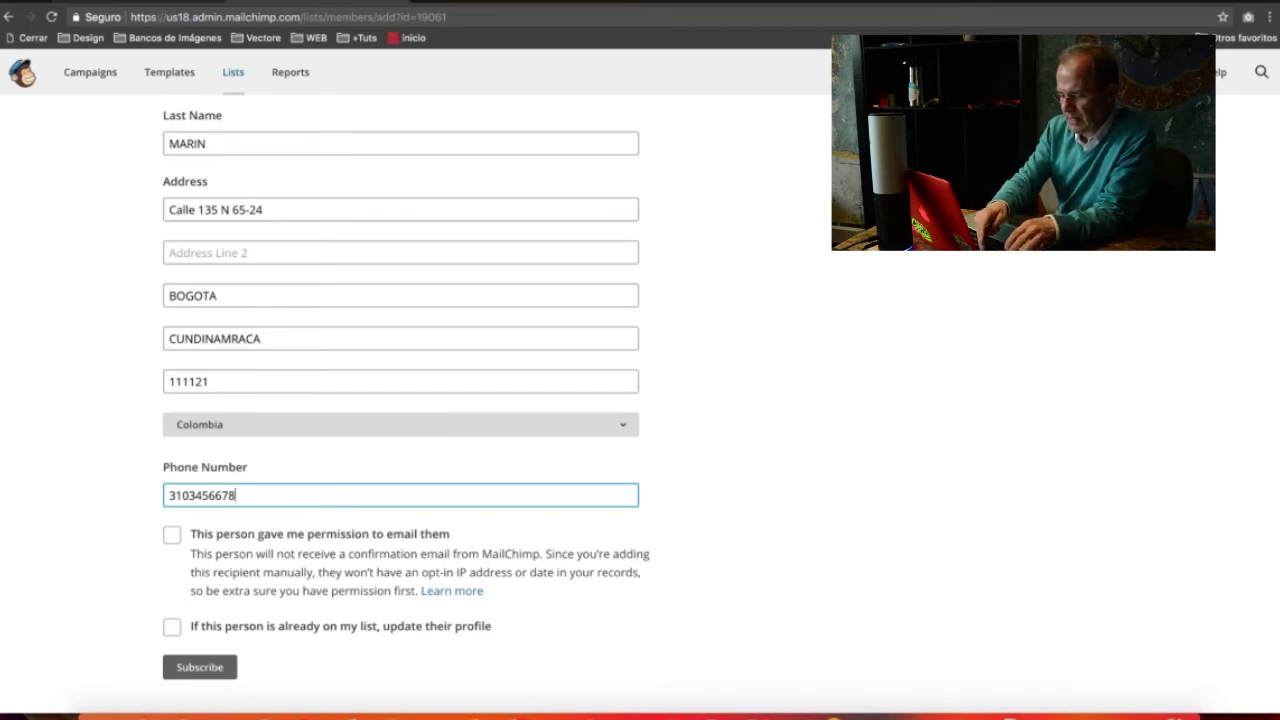
click(170, 537)
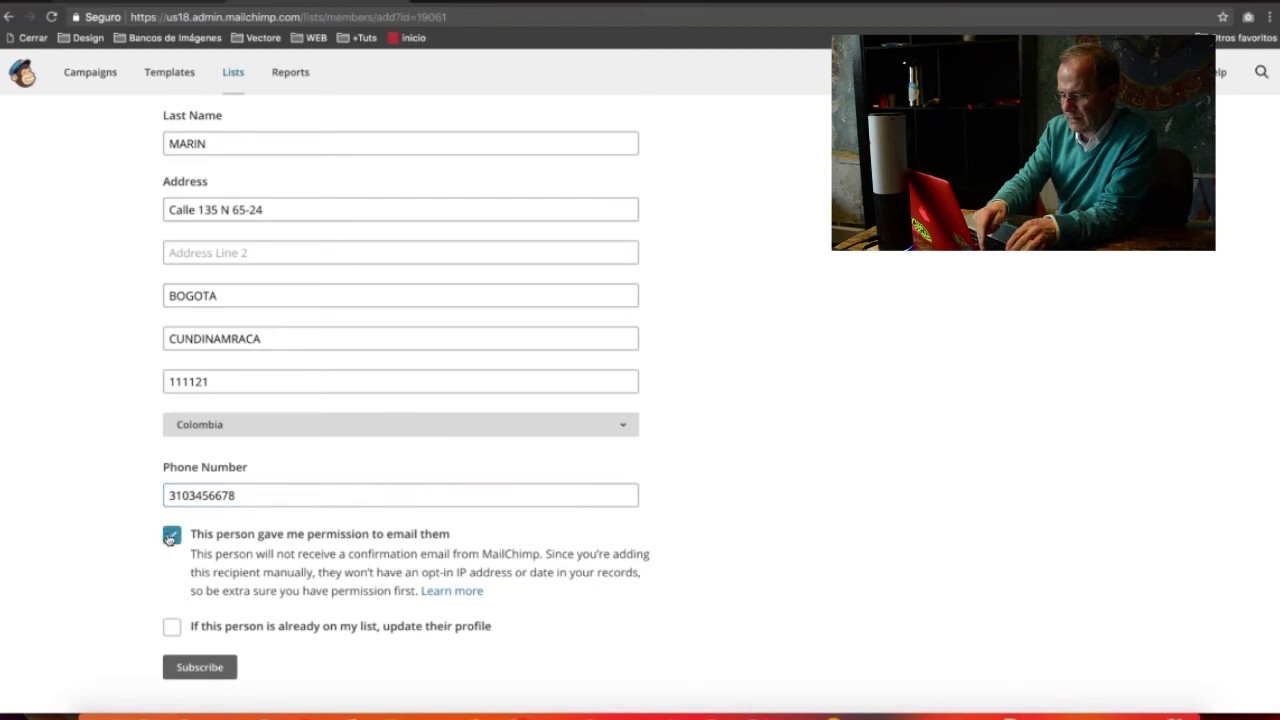
Subscribe the new contact to the Ubatè fair list and confirm the list now has 6 contacts.
click(205, 667)
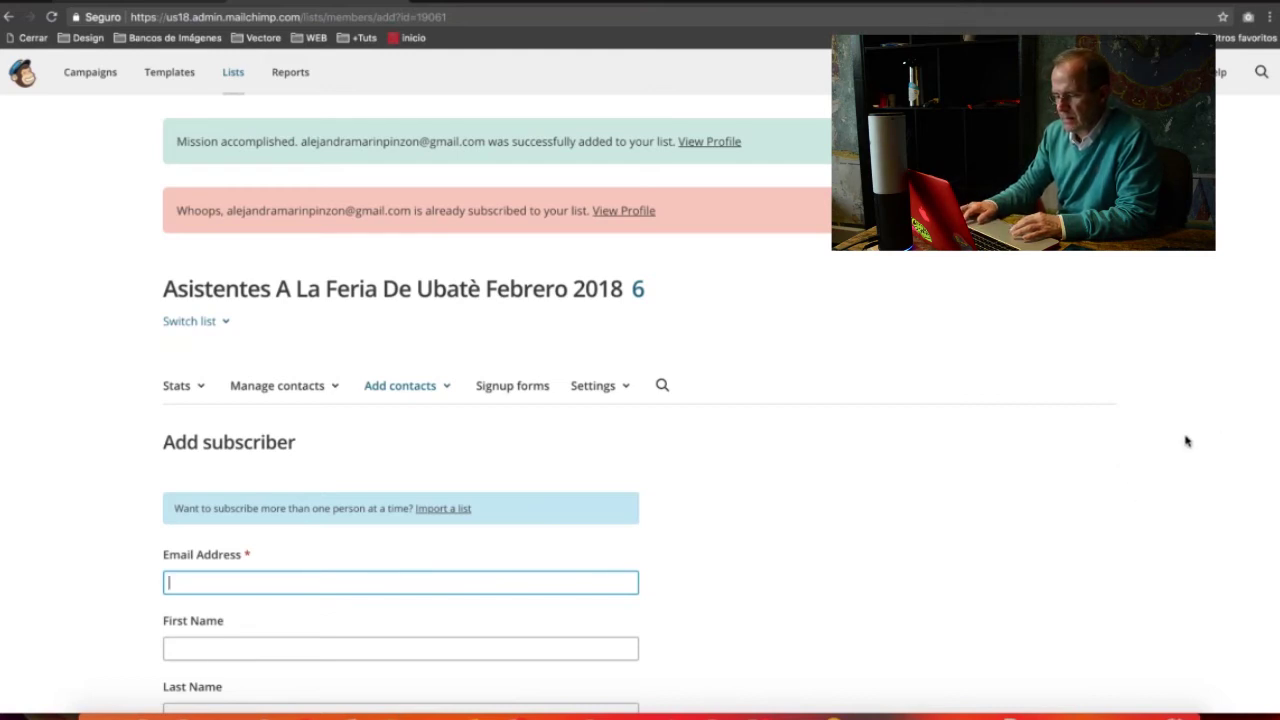
click(962, 565)
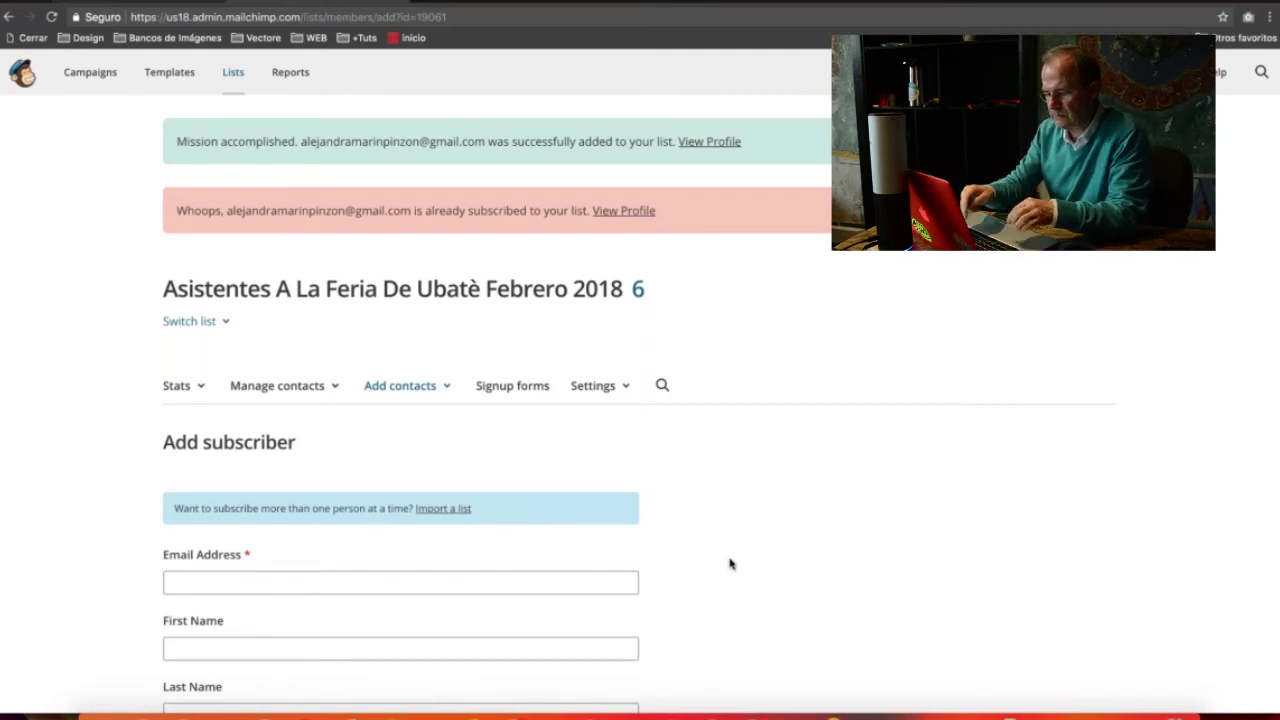
scroll(730, 564, down, 5)
scroll(730, 564, down, 3)
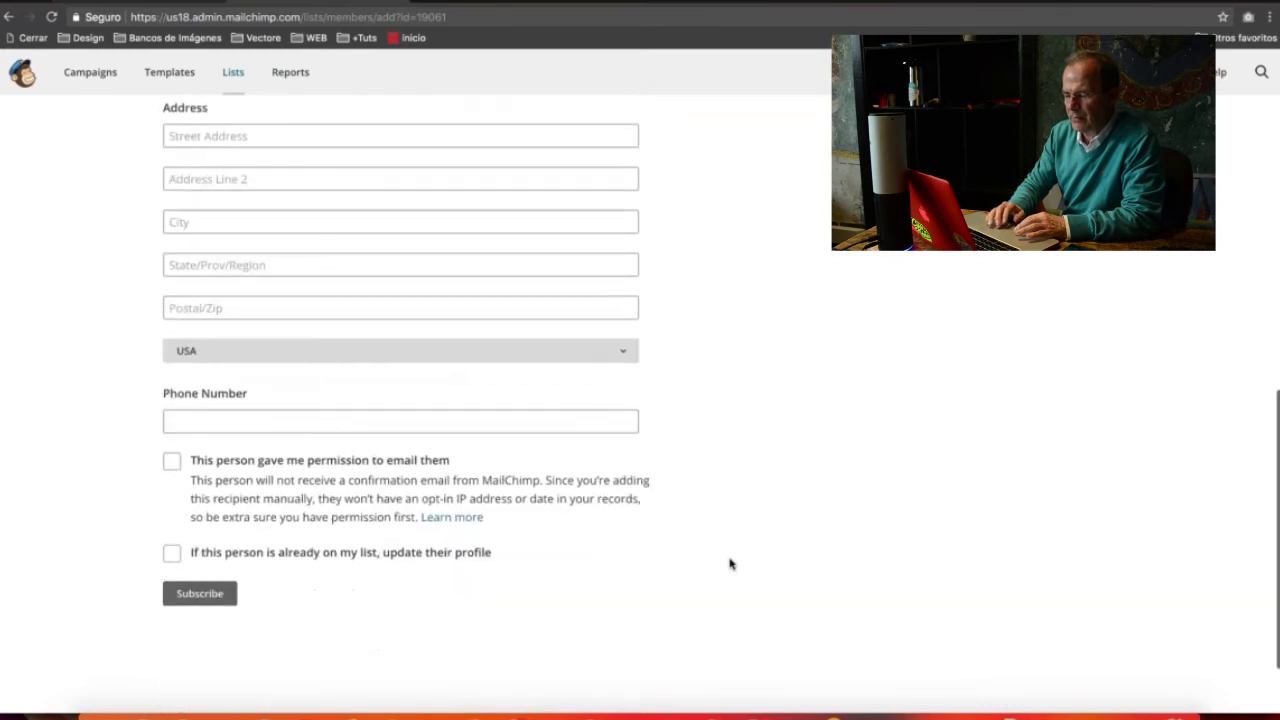
scroll(730, 564, down, 2)
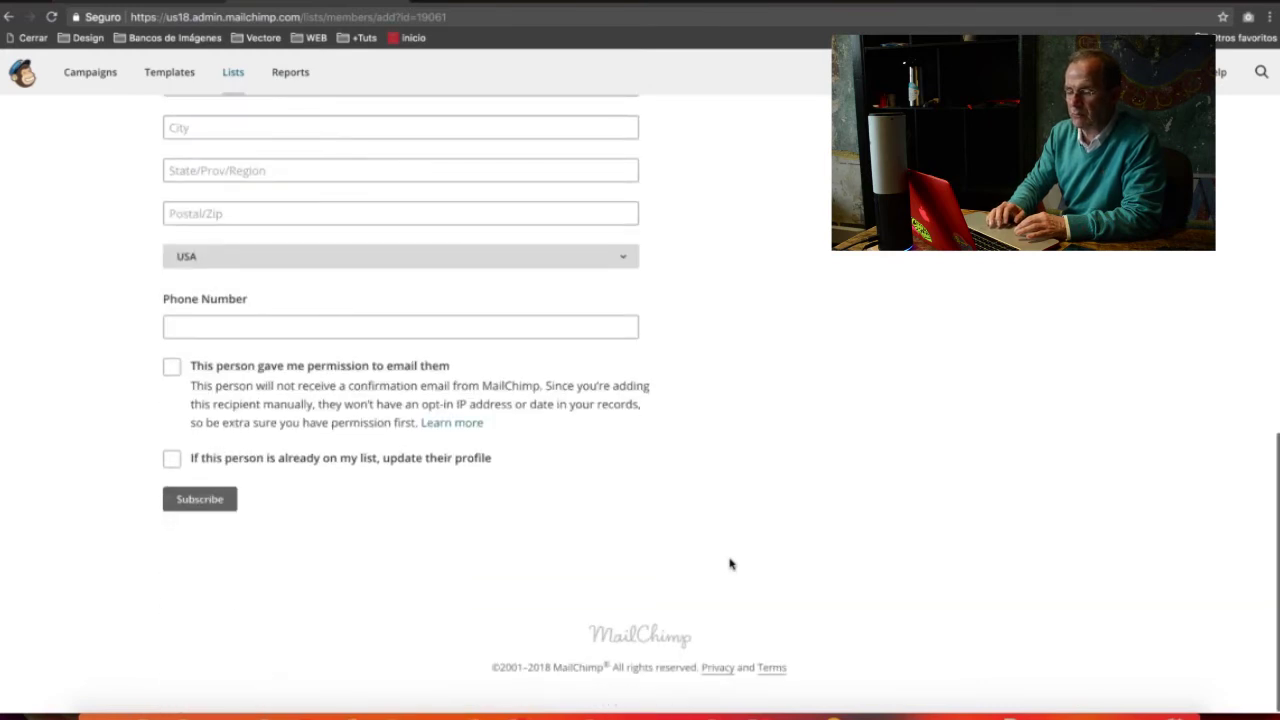
scroll(730, 564, up, 4)
scroll(730, 564, up, 5)
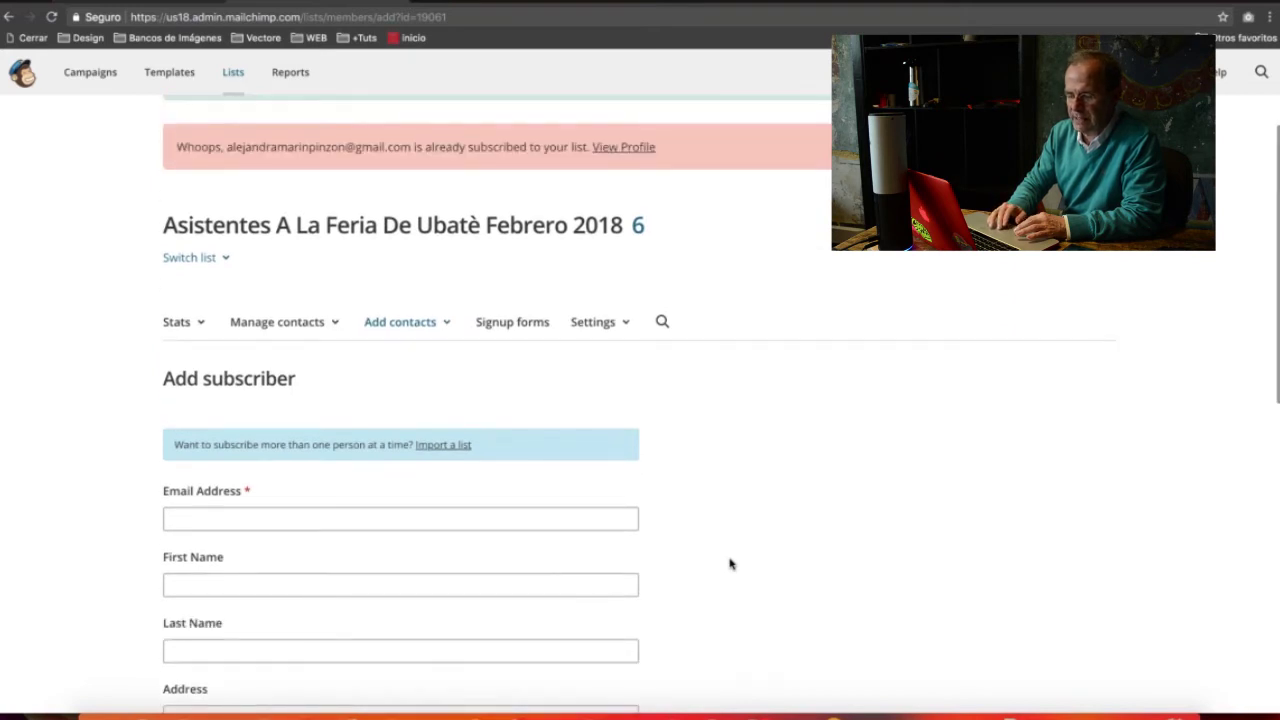
key(super+bracketleft)
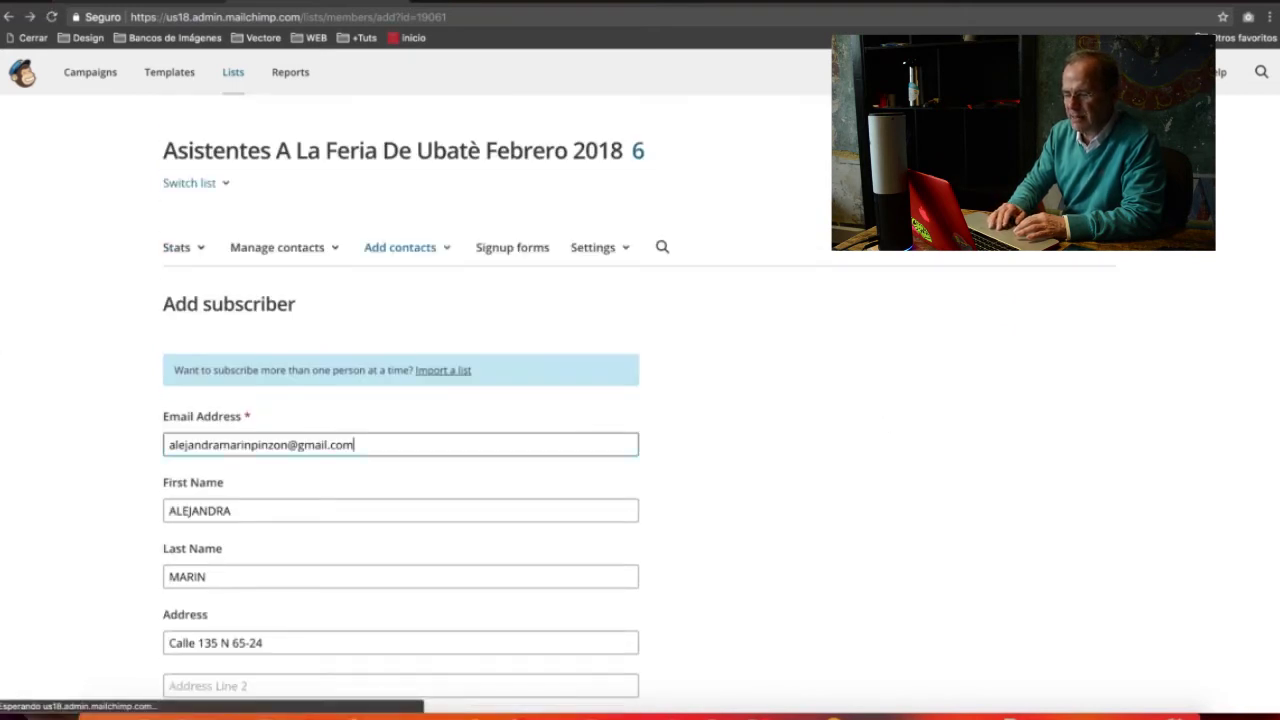
click(274, 249)
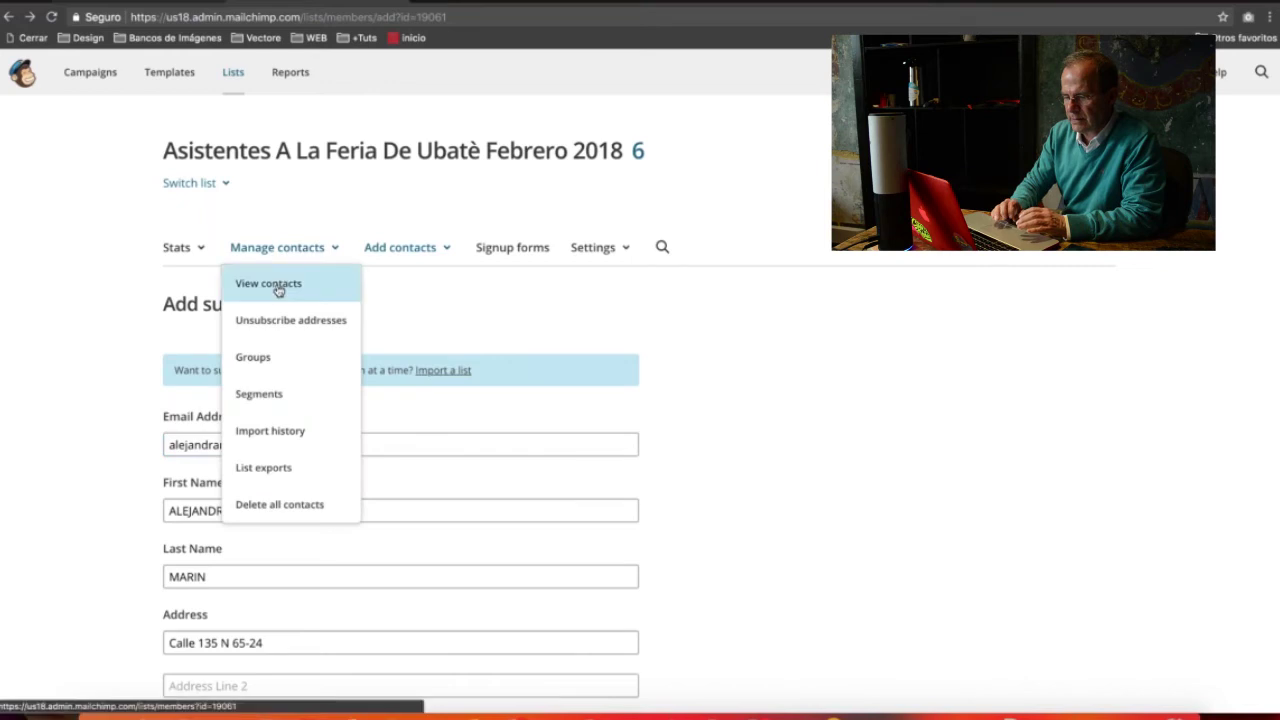
Show the Ubatè fair contacts table listing all 6 subscribers, with the newest added by Admin Add.
click(278, 288)
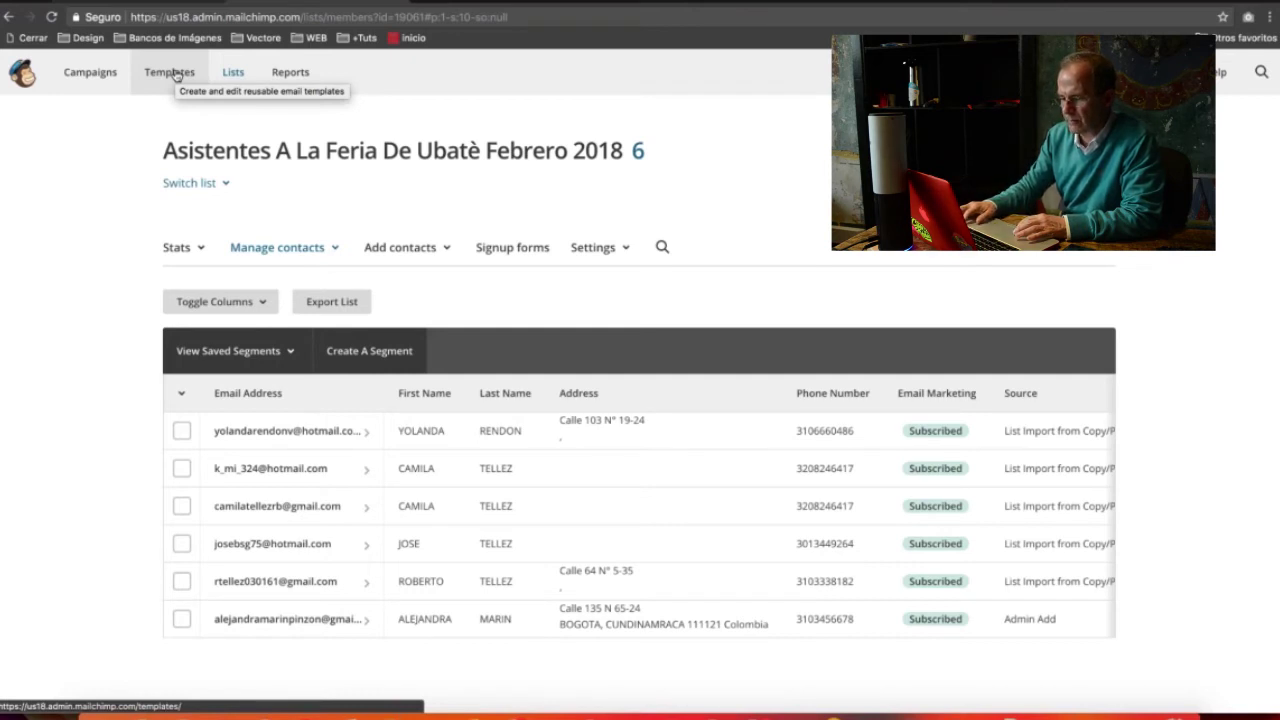
click(174, 75)
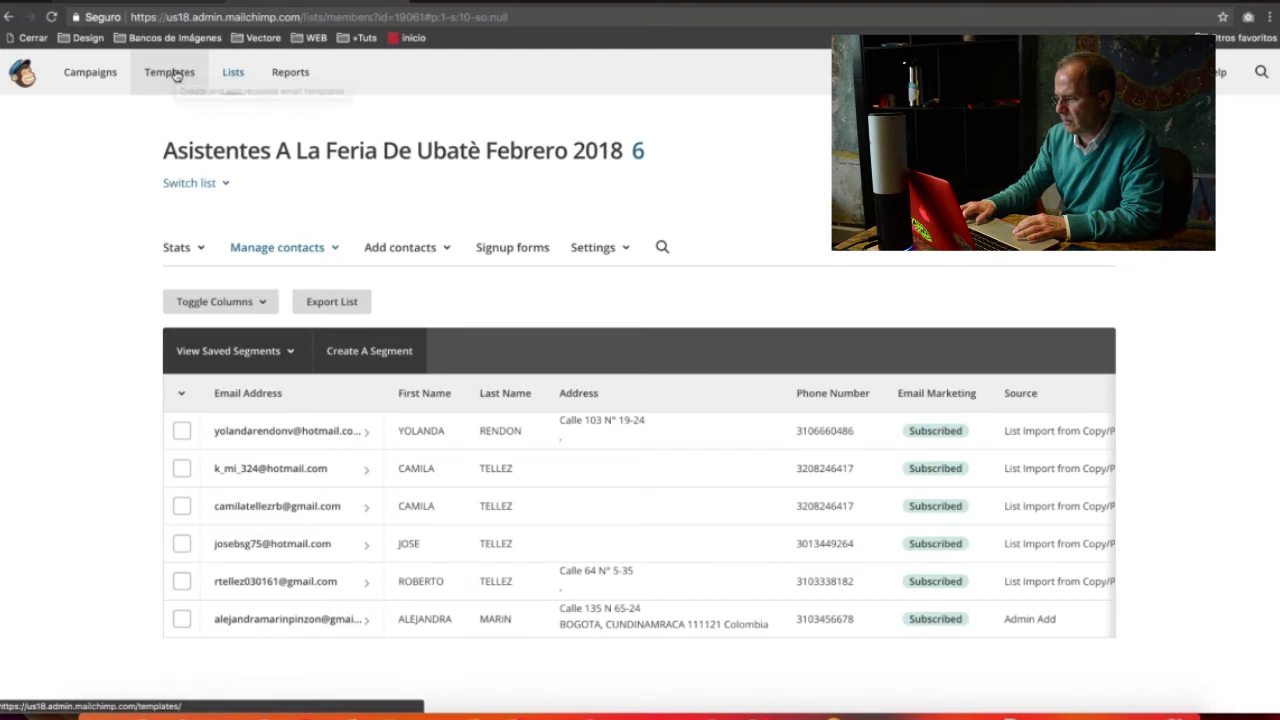
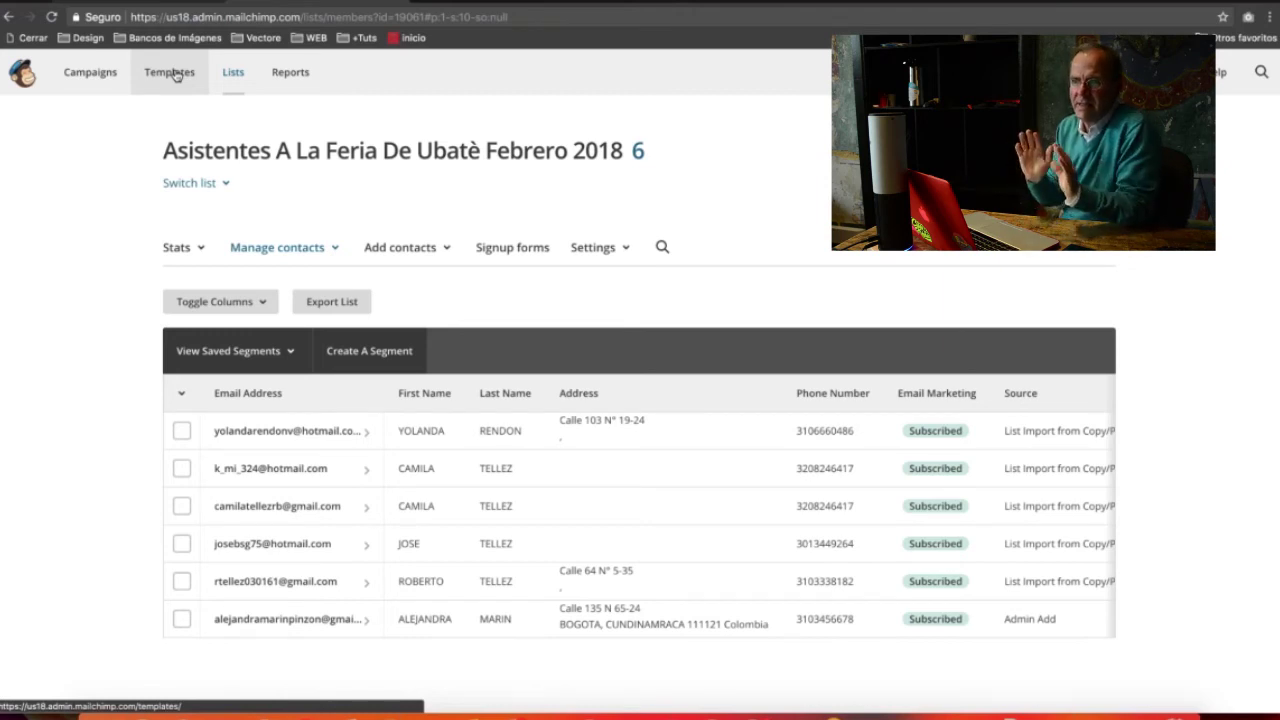
Go to Templates and start a new template to see the starting layouts.
click(172, 72)
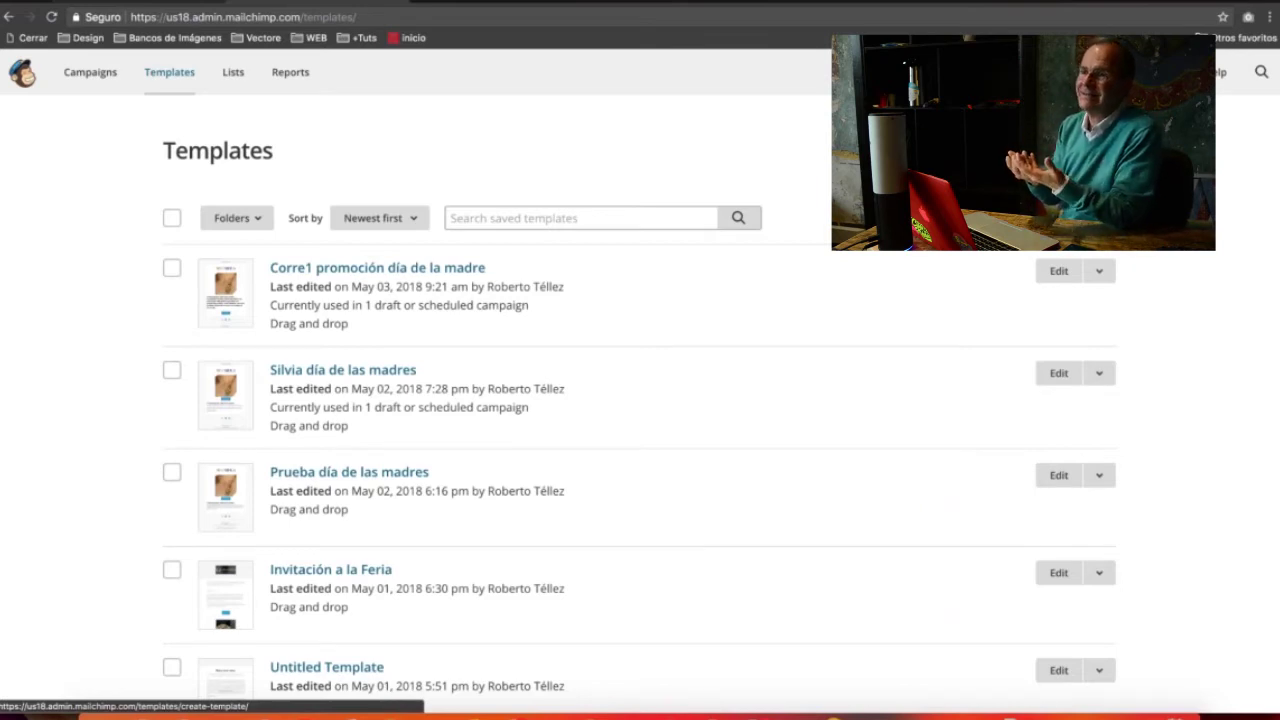
click(1060, 150)
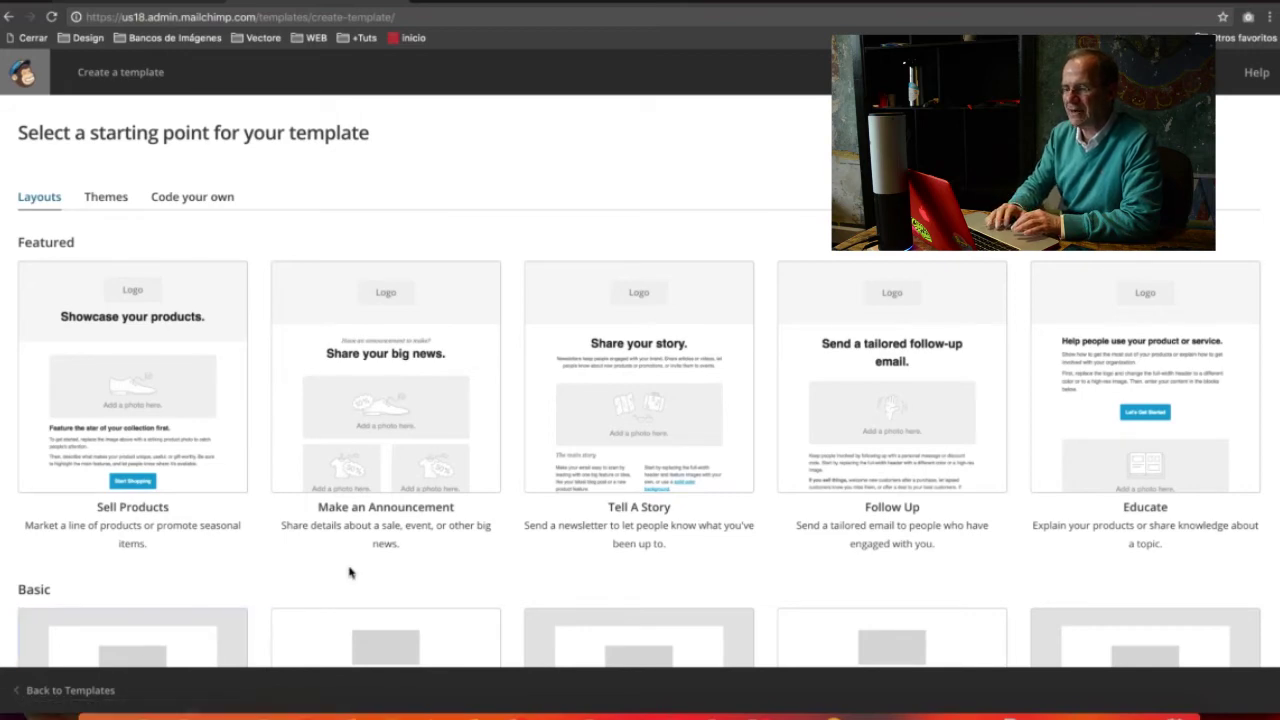
Pick the Basic '1 Column' layout to open an Untitled Template in the editor.
drag(349, 571, 354, 602)
scroll(354, 602, down, 3)
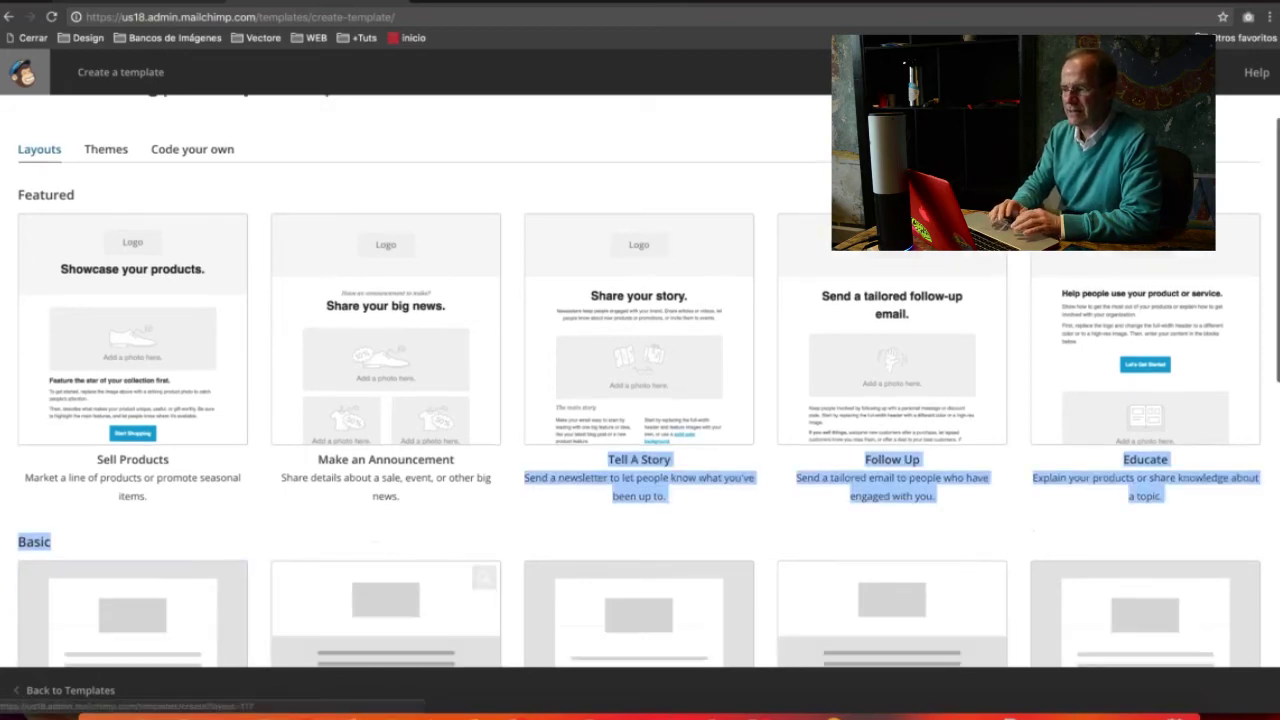
scroll(354, 602, down, 2)
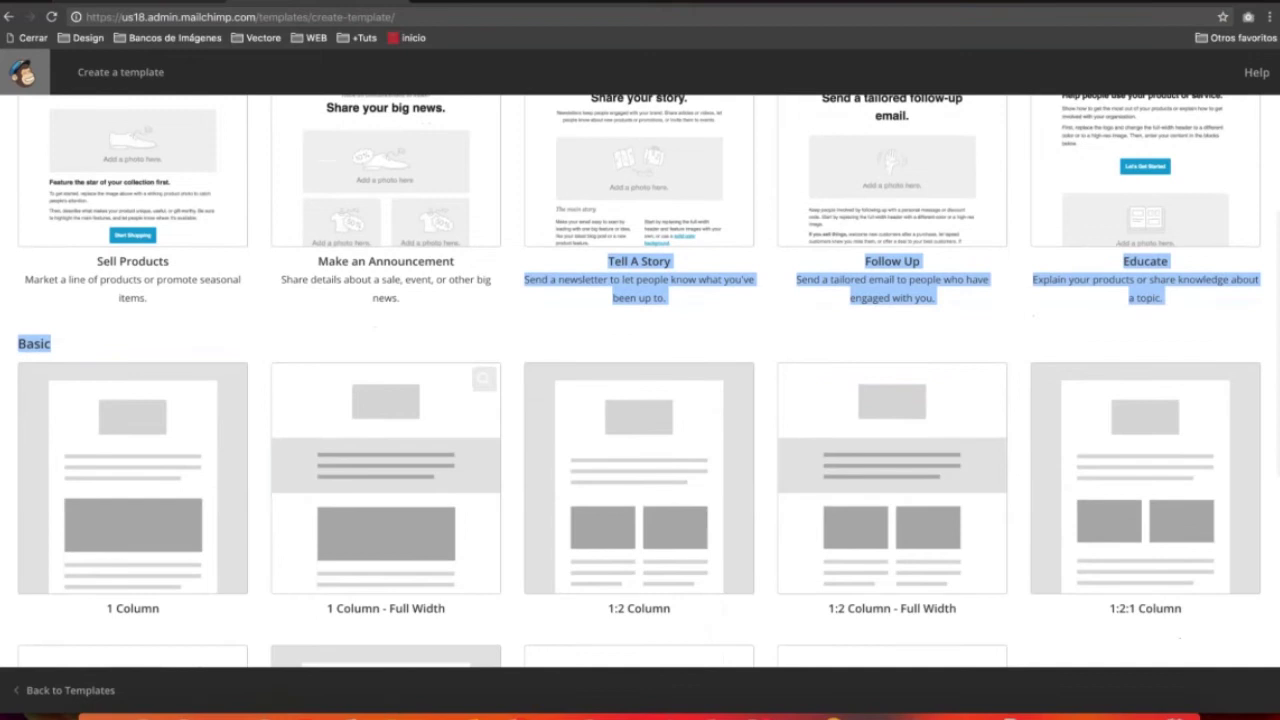
click(137, 474)
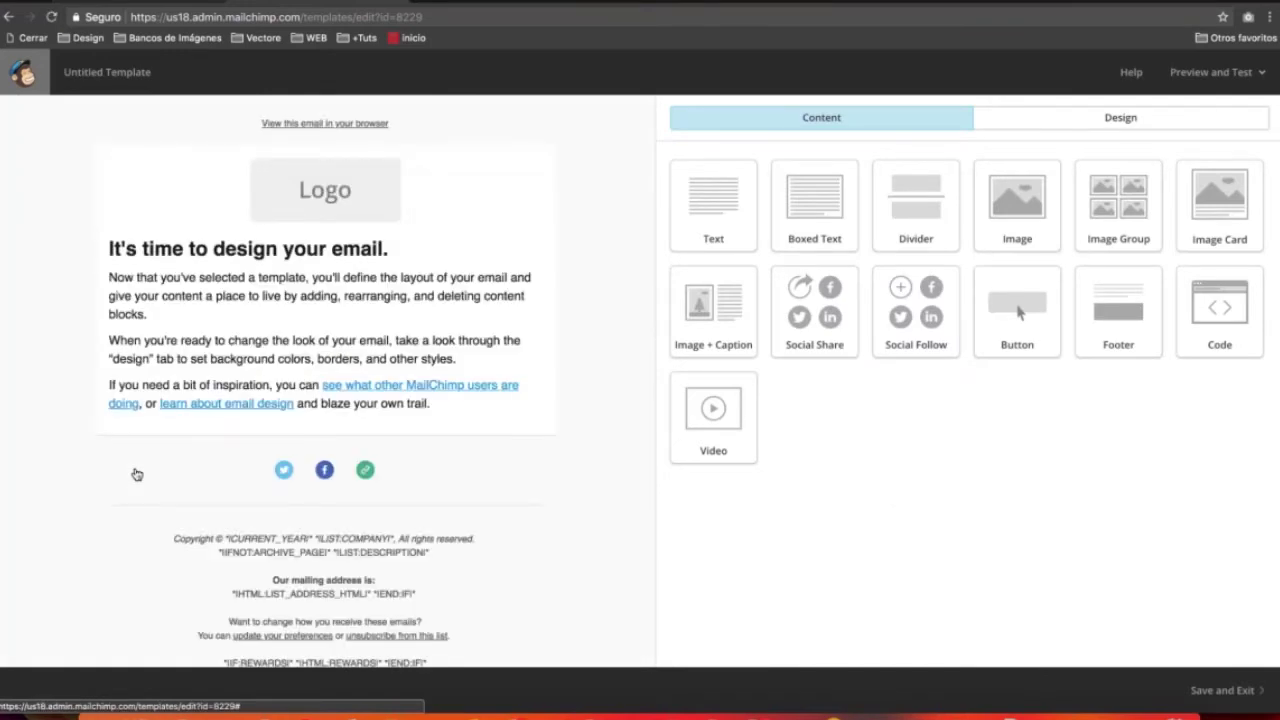
mouse_move(185, 327)
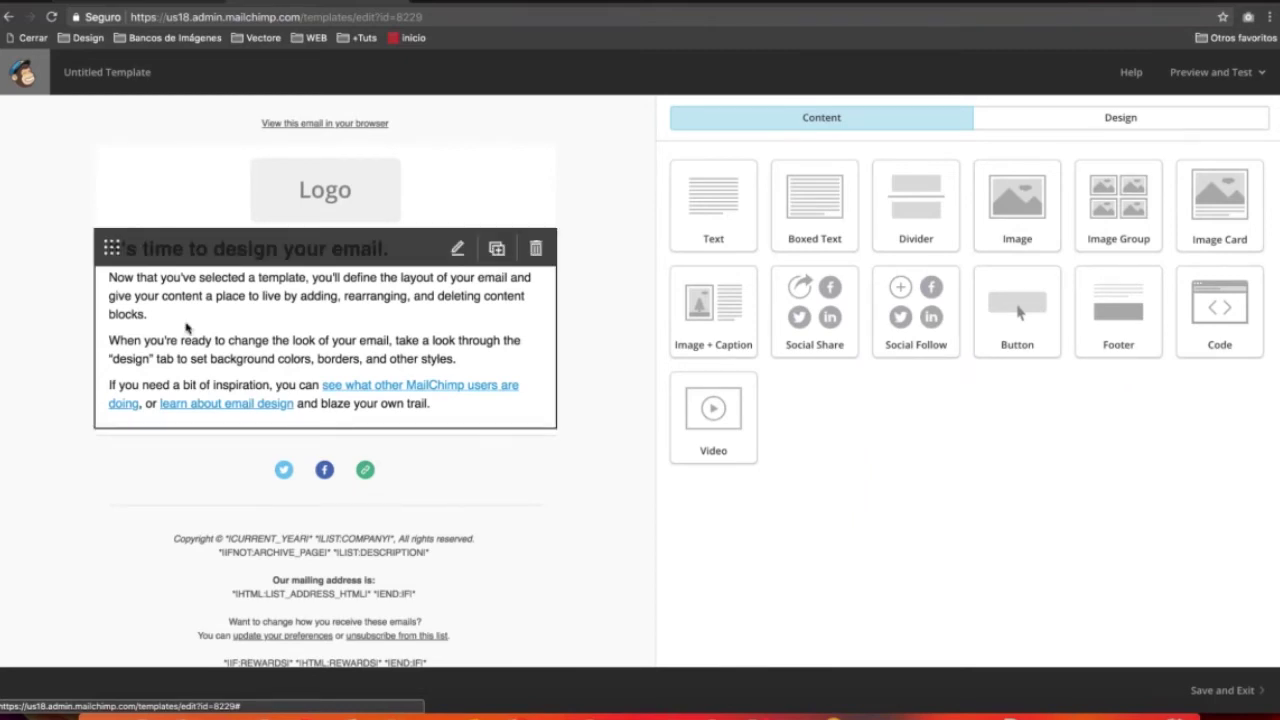
mouse_move(451, 225)
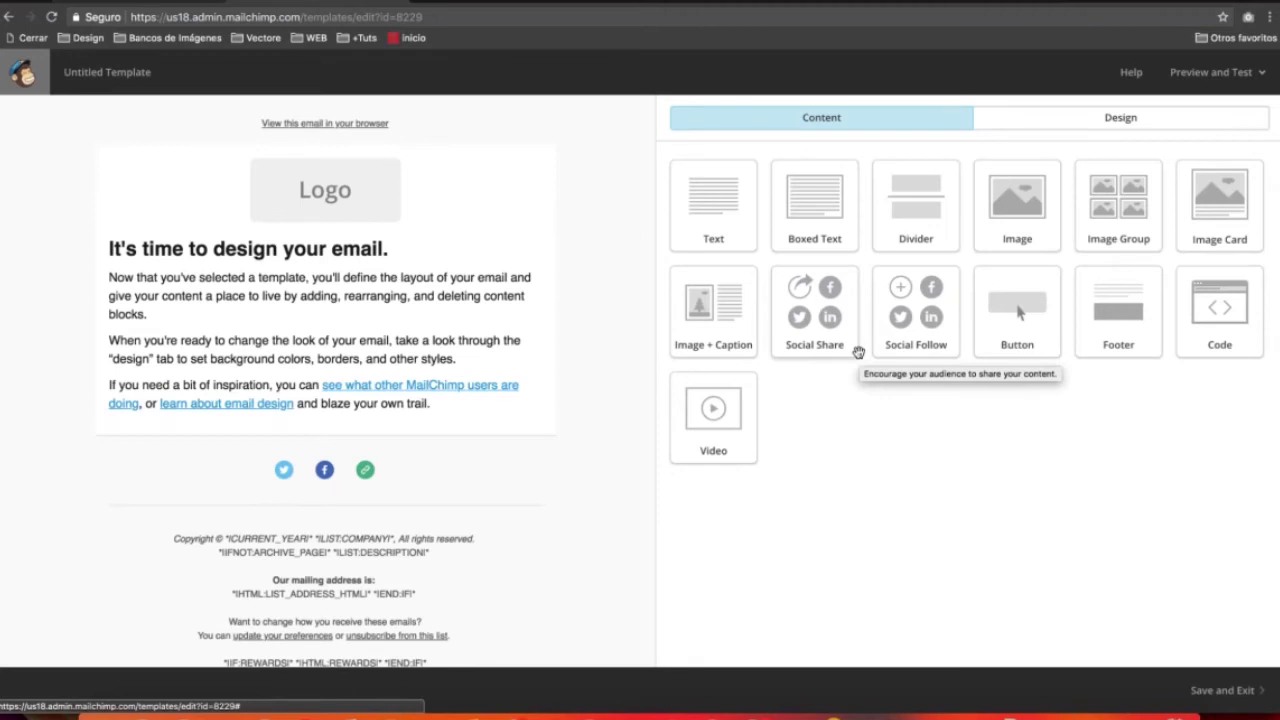
mouse_move(354, 206)
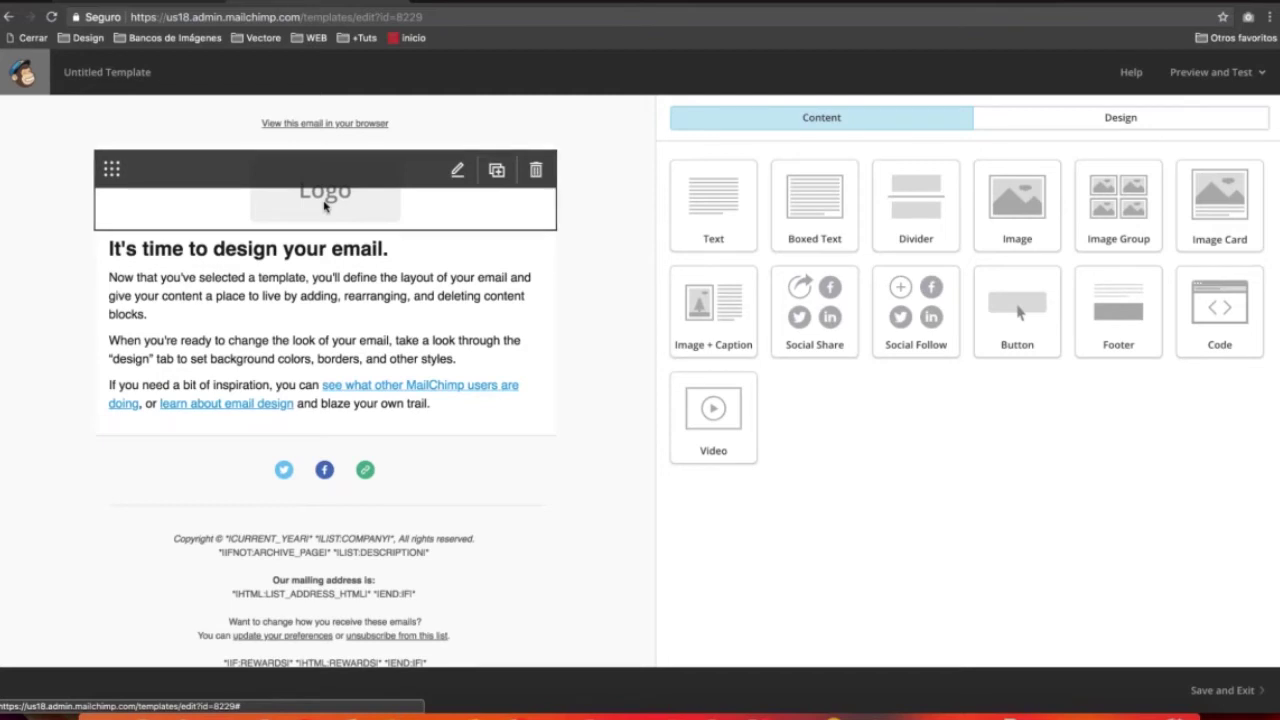
Select the template's Logo block and open the Content Manager to replace it.
click(323, 206)
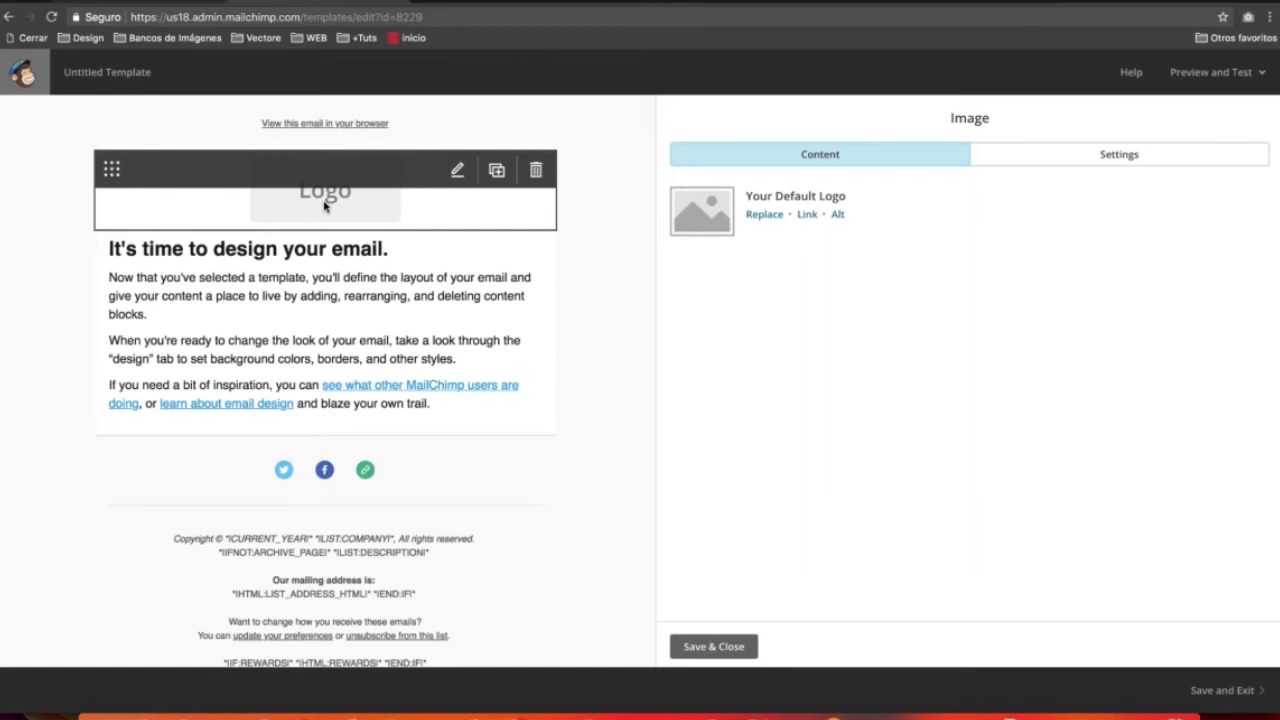
click(765, 214)
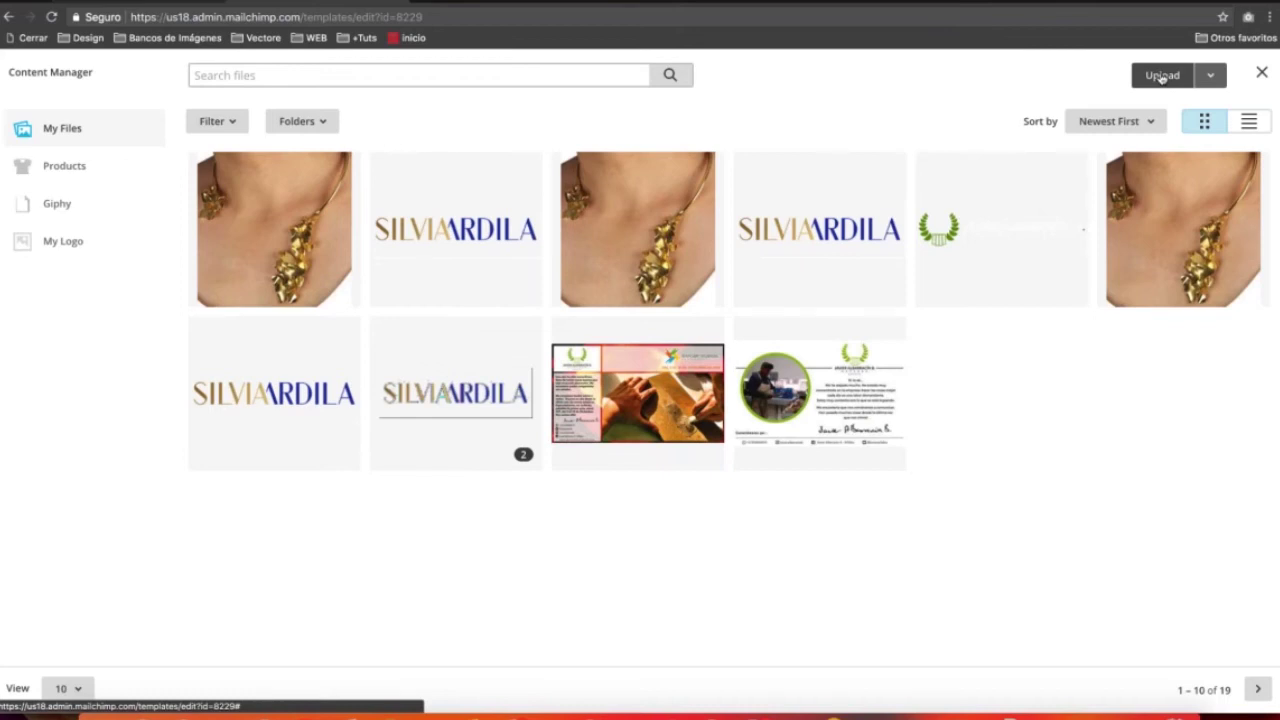
Start an image upload and browse to Escritorio > conference > Saved Pictures.
click(1162, 76)
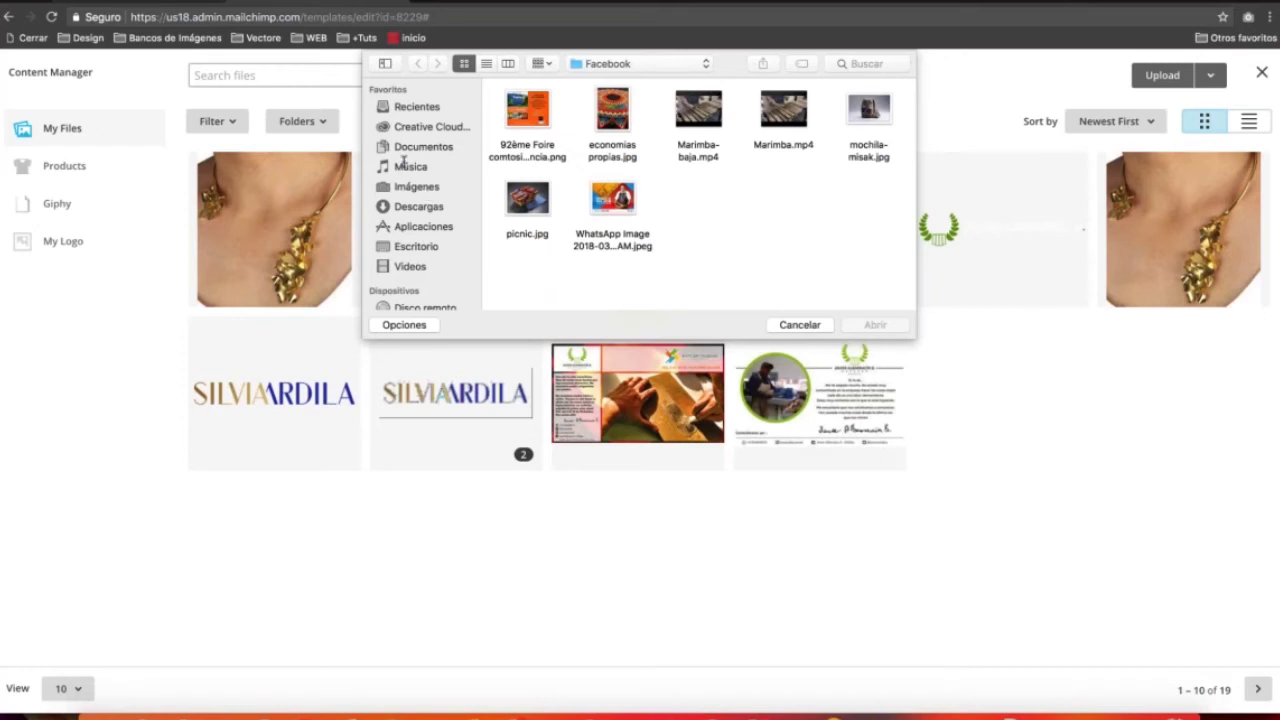
click(416, 246)
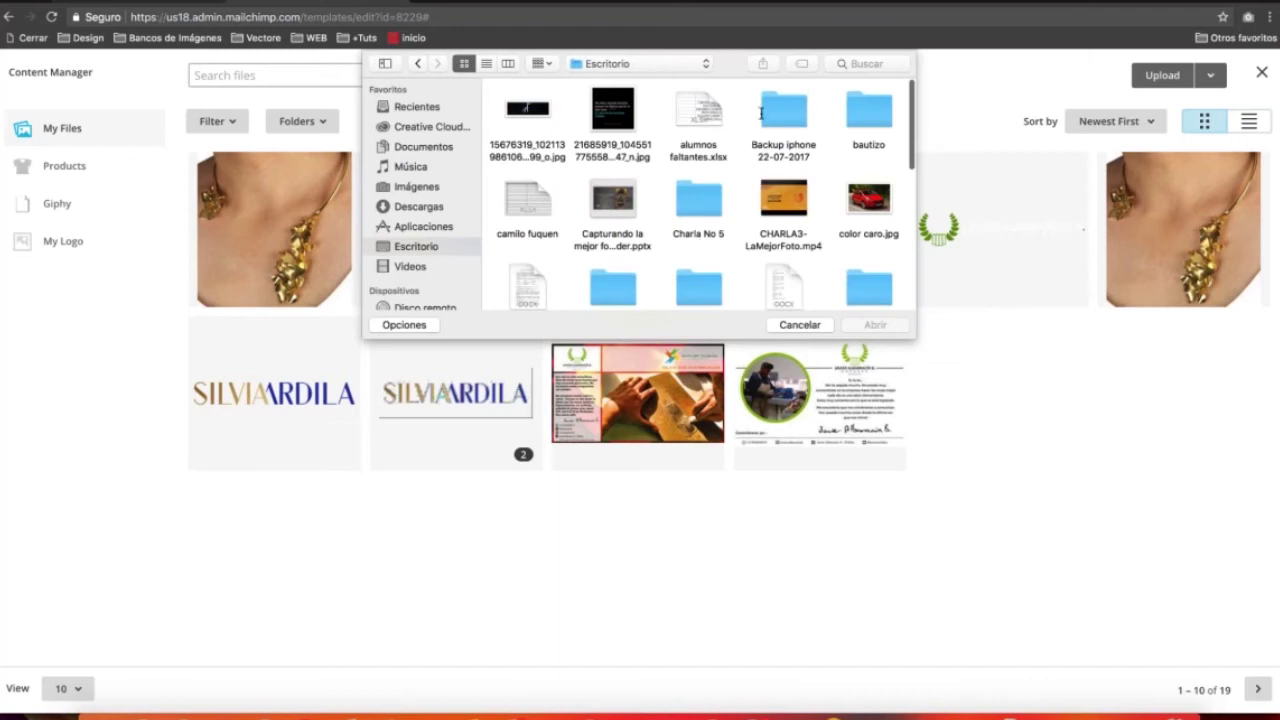
scroll(761, 114, down, 3)
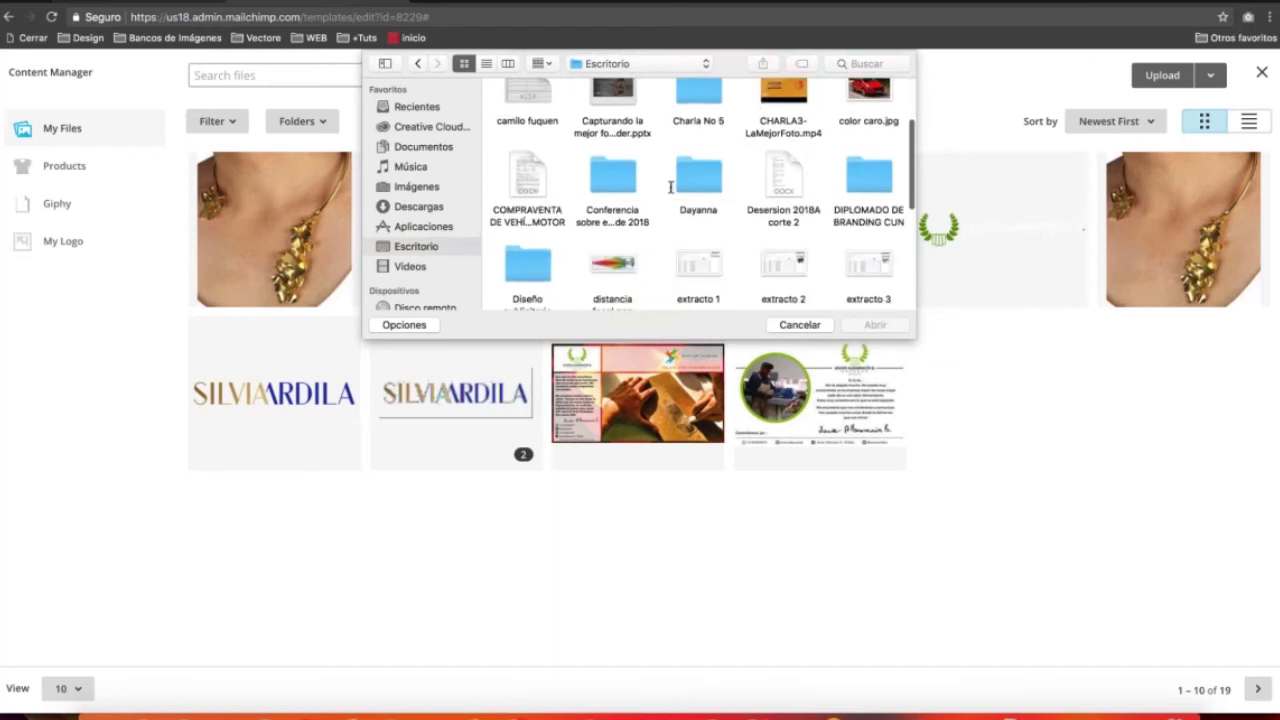
double_click(626, 180)
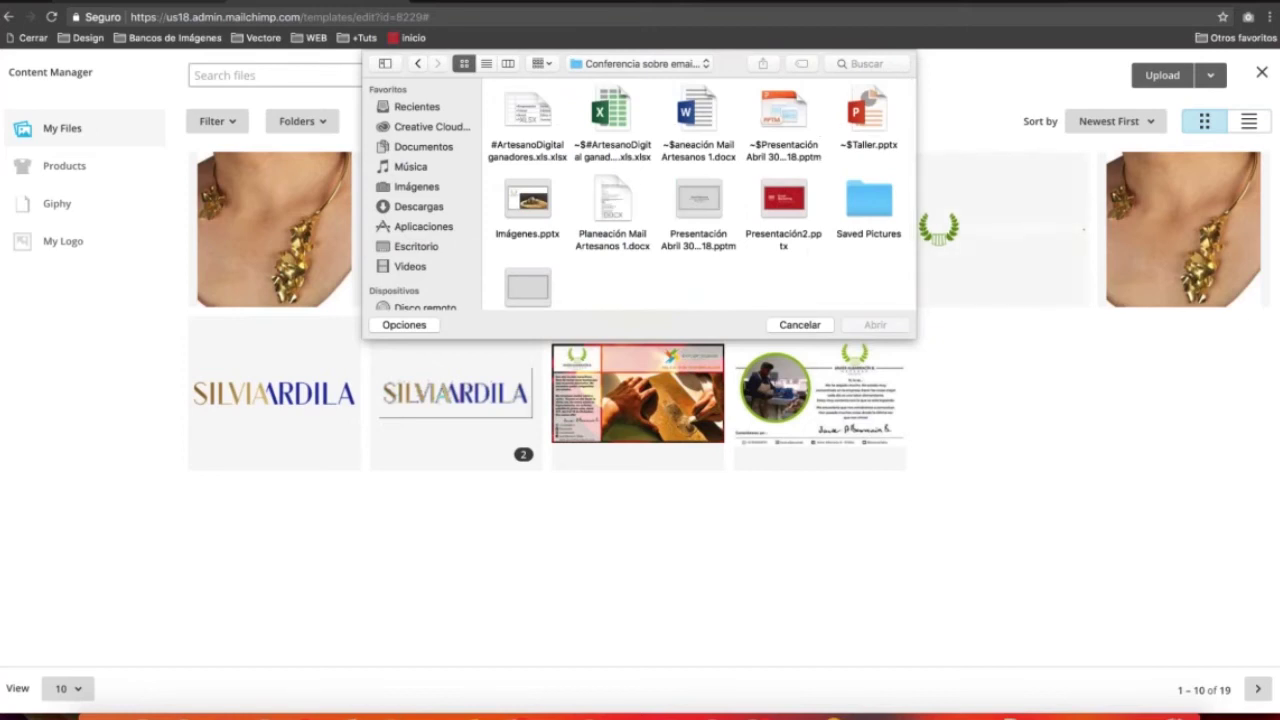
double_click(868, 201)
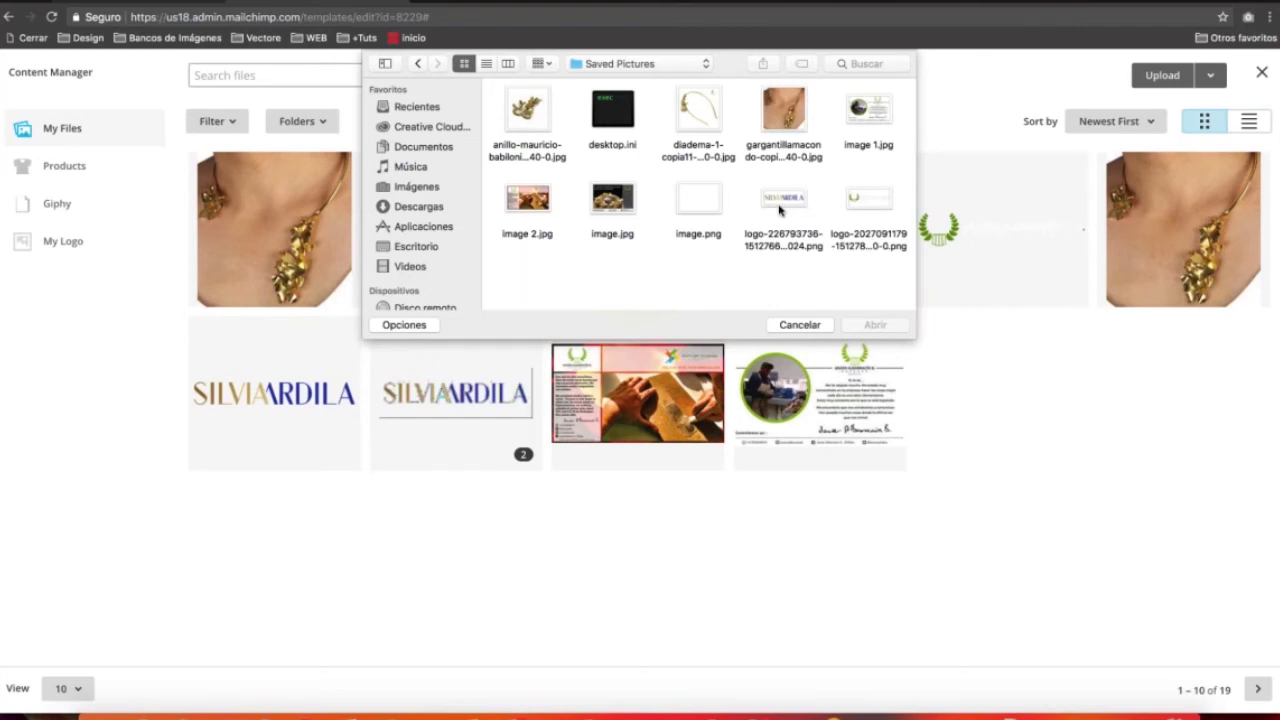
Upload the brand wordmark logo PNG and save it as the header logo.
click(779, 208)
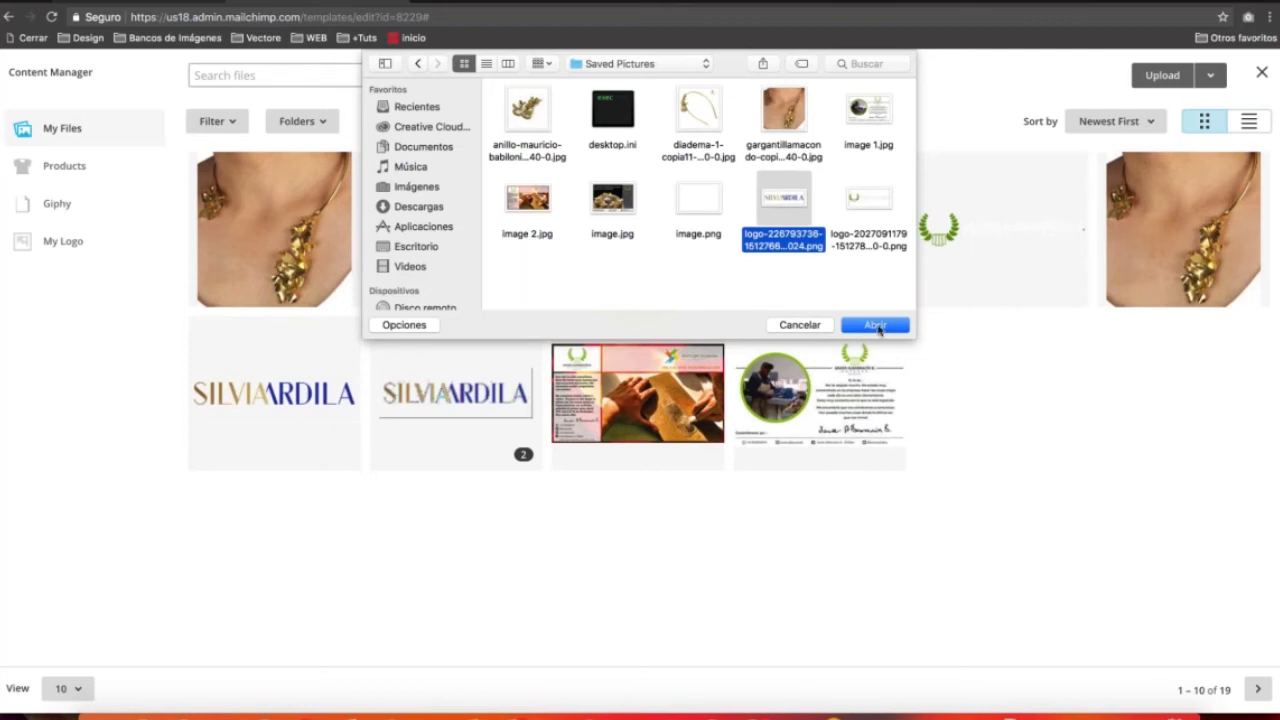
click(876, 326)
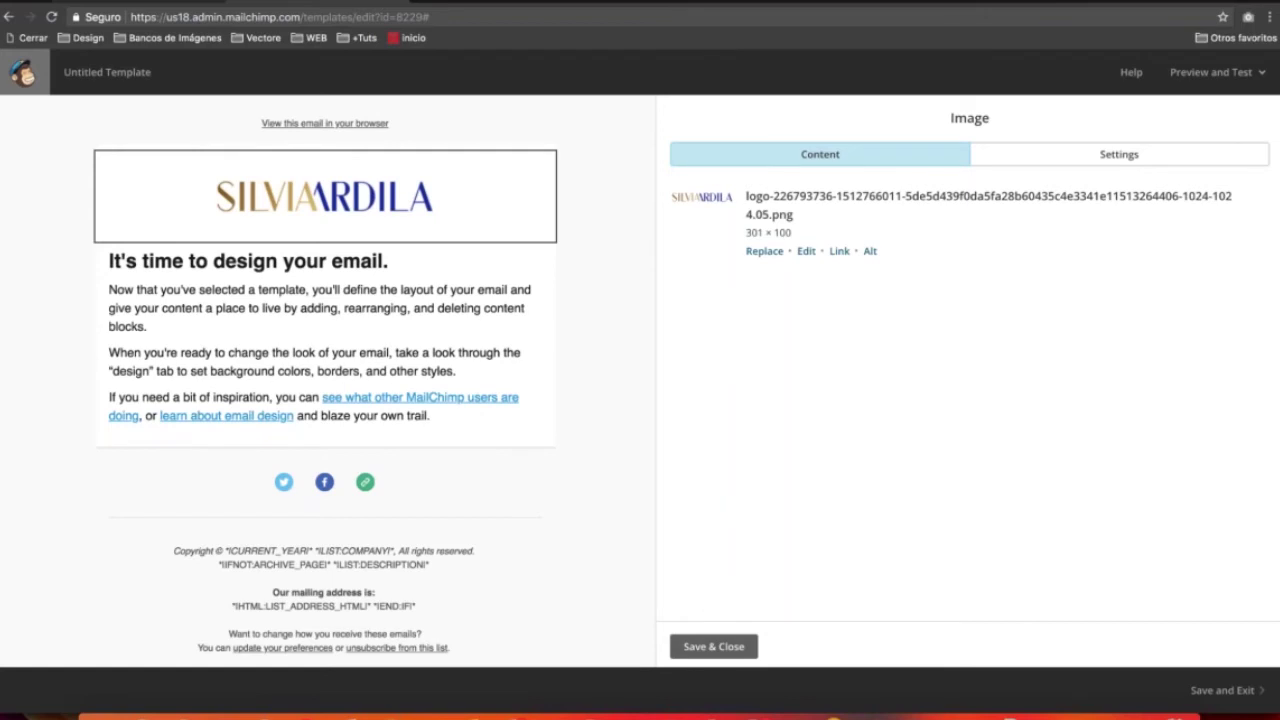
click(713, 646)
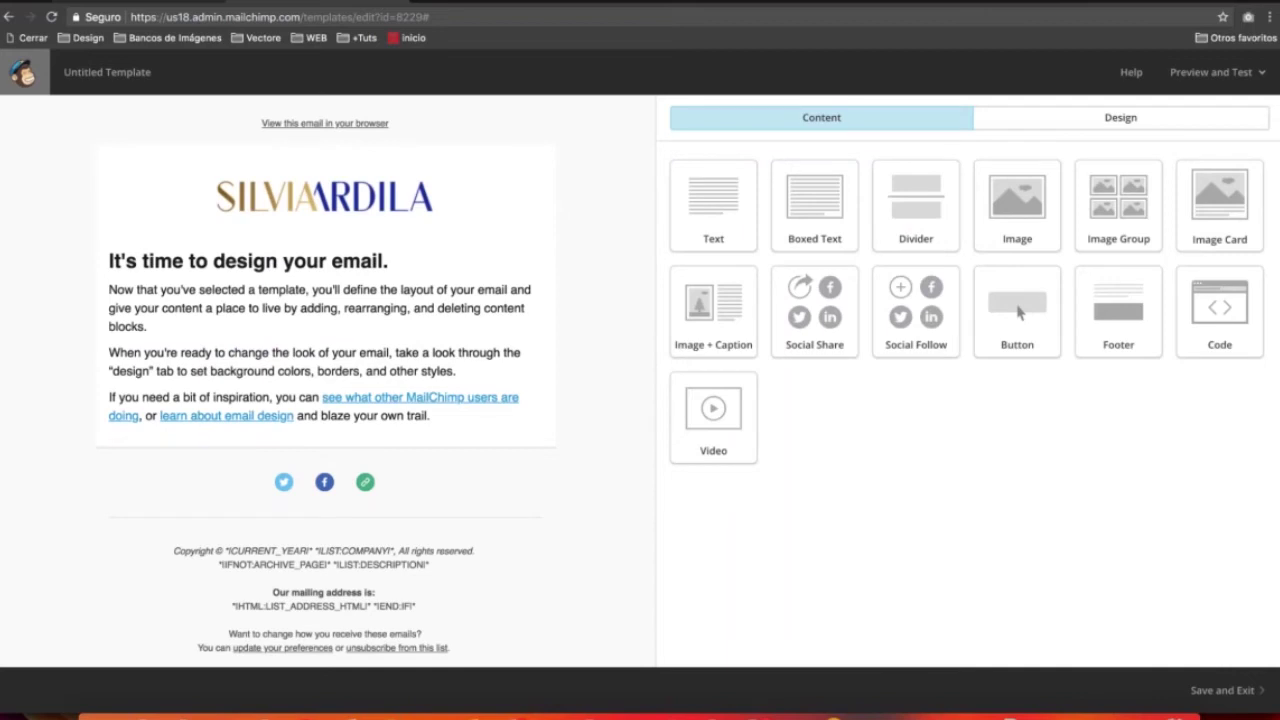
Drag an Image content block into the email just below the logo.
mouse_move(280, 353)
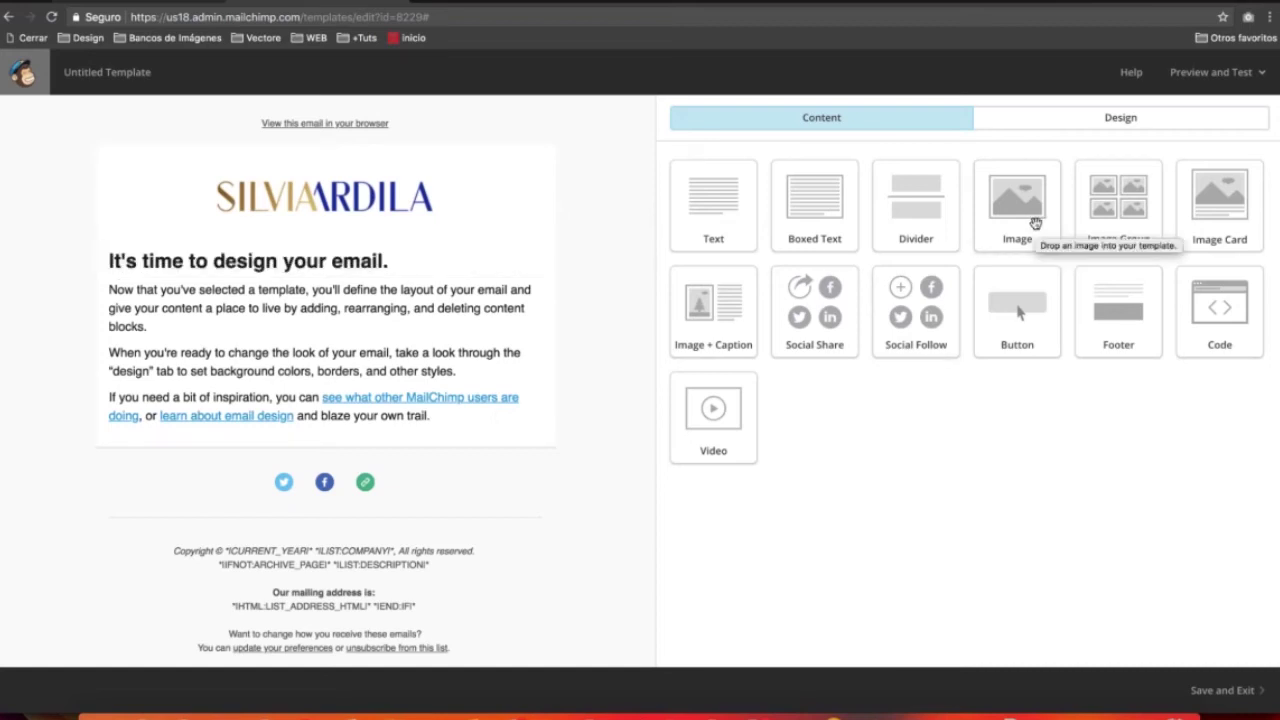
drag(1035, 222, 250, 196)
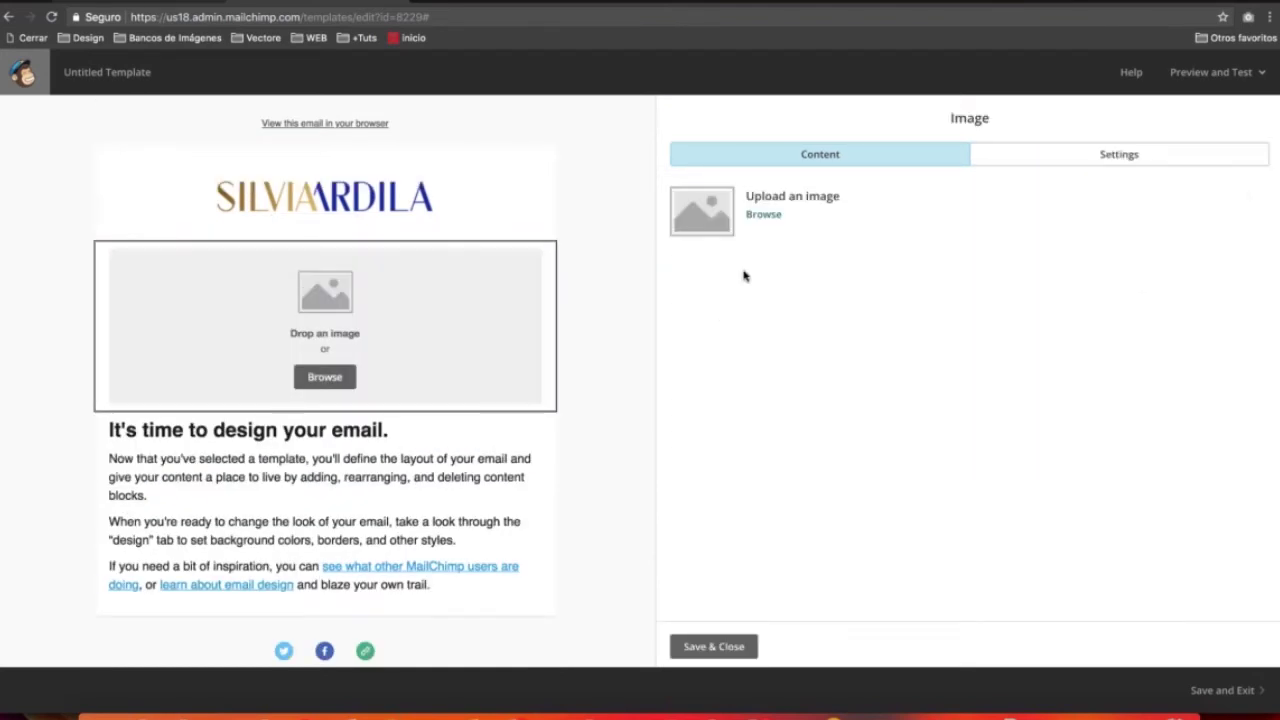
Upload the gargantilla JPG gold necklace photo into the new image block.
click(765, 215)
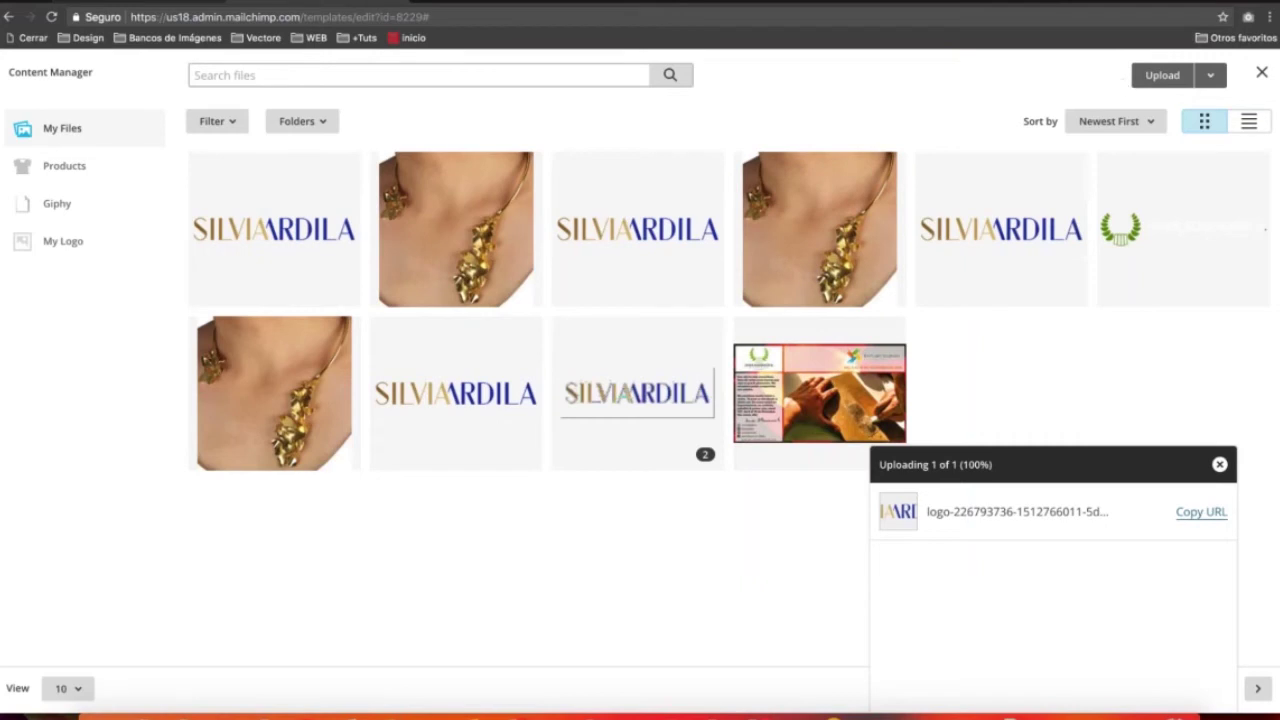
click(1169, 80)
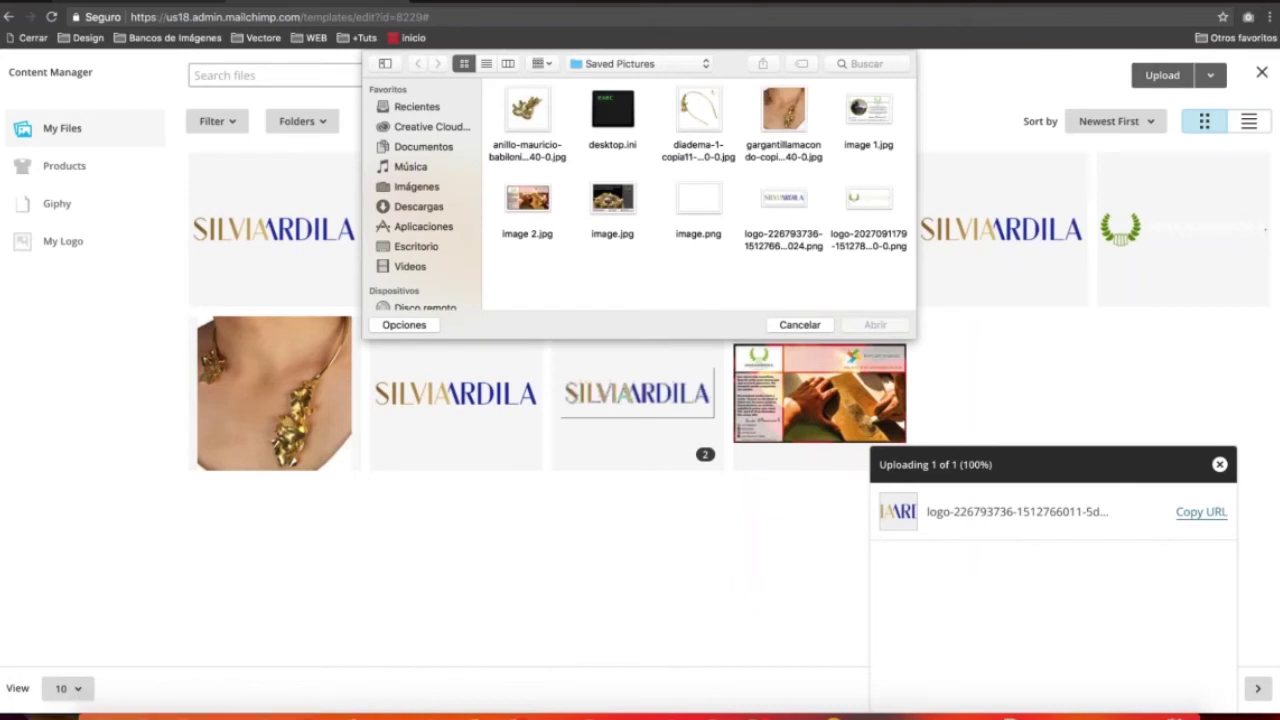
click(780, 113)
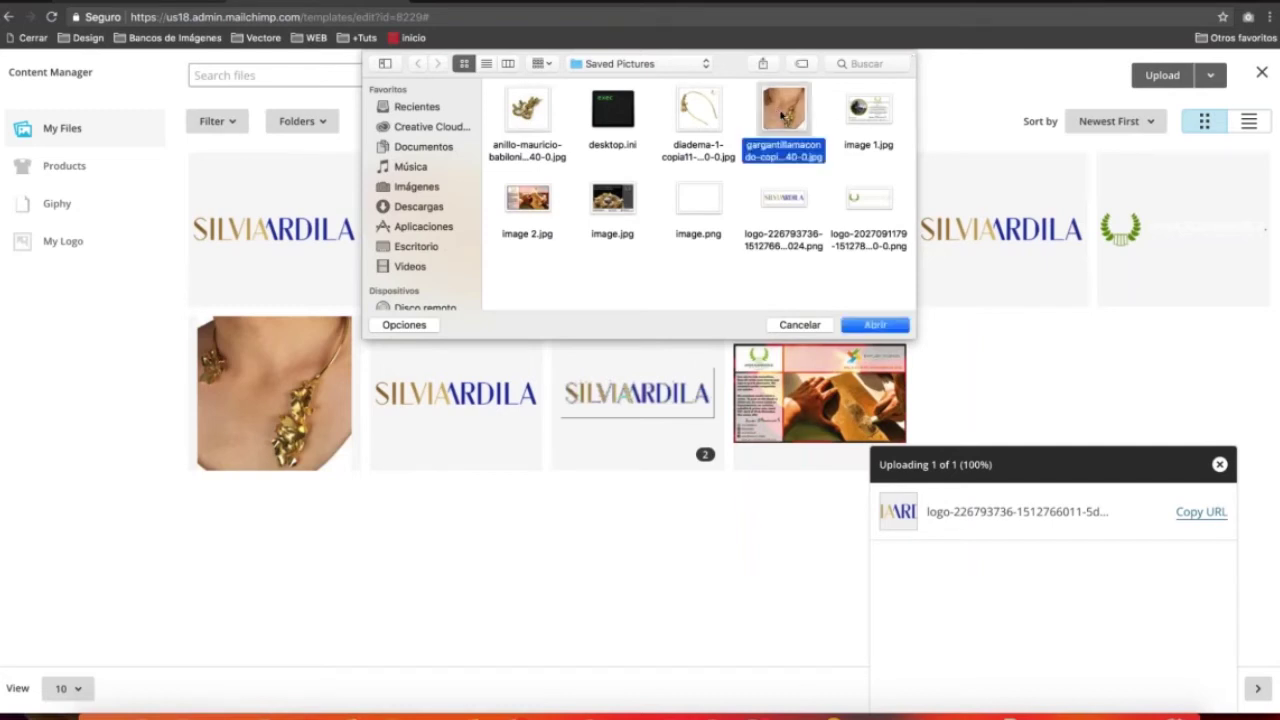
click(875, 325)
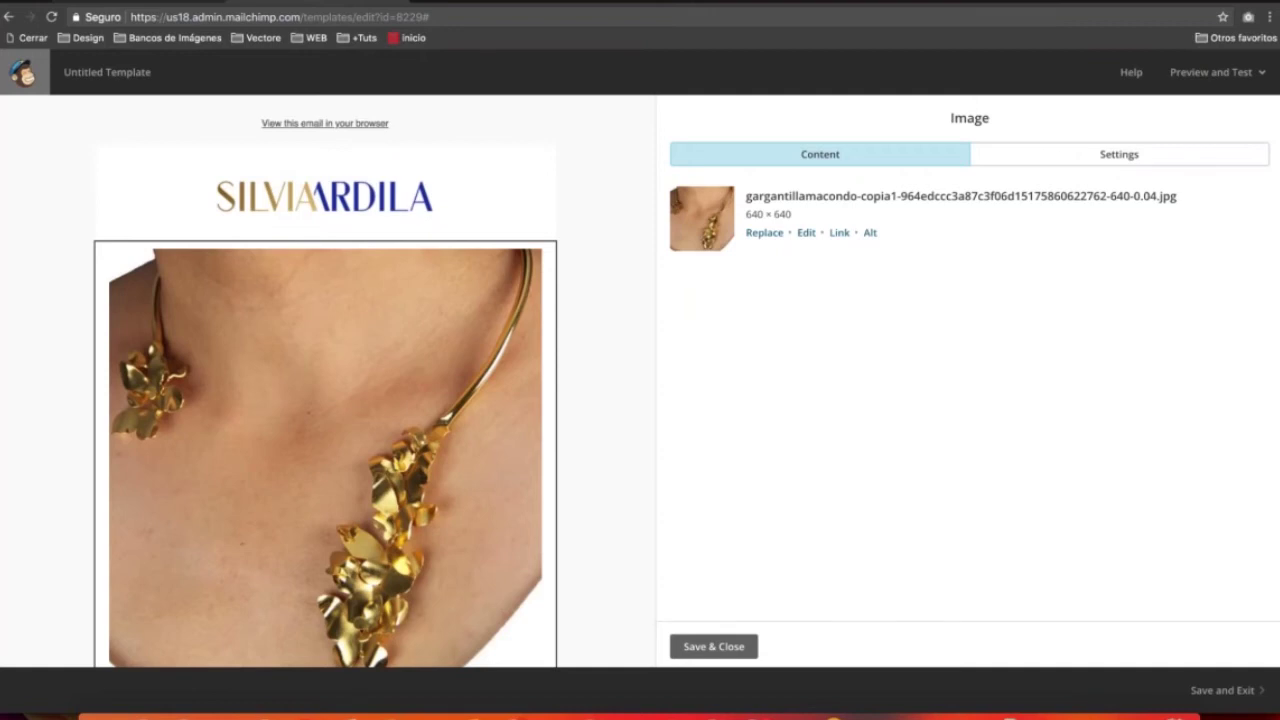
Resize the necklace photo to 320 px wide in the Photo Editor and save it.
click(806, 236)
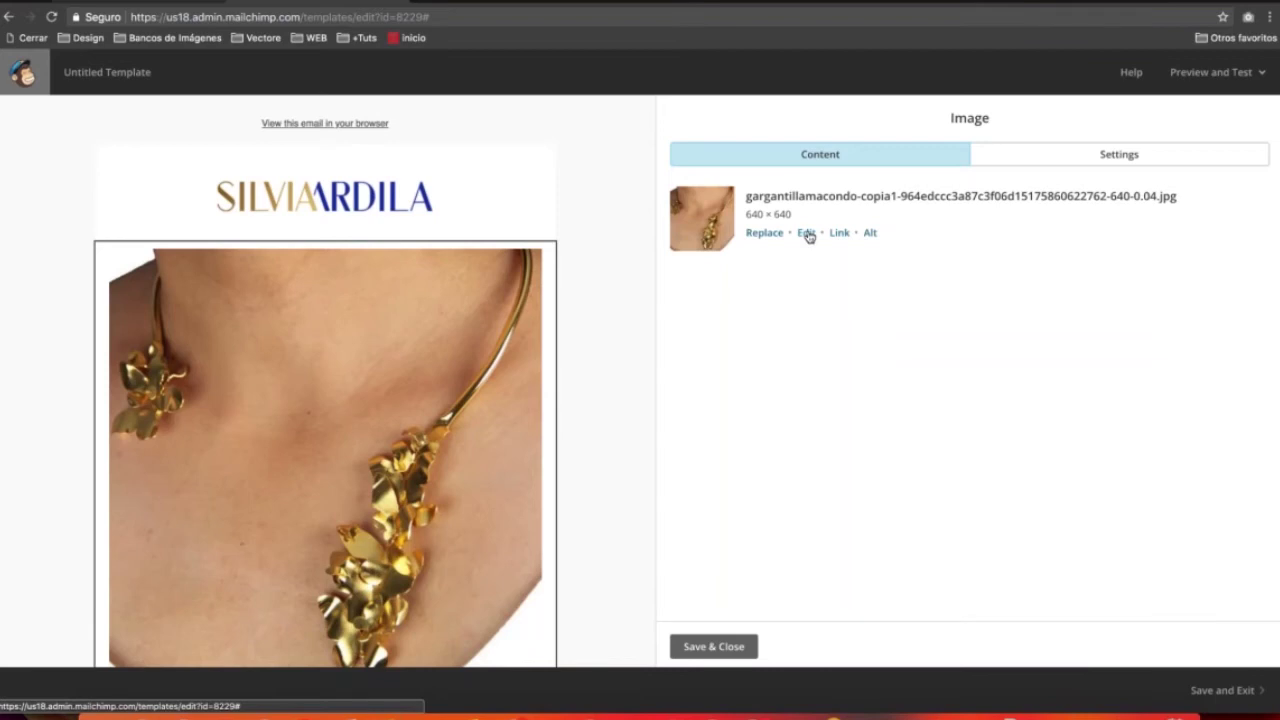
click(808, 235)
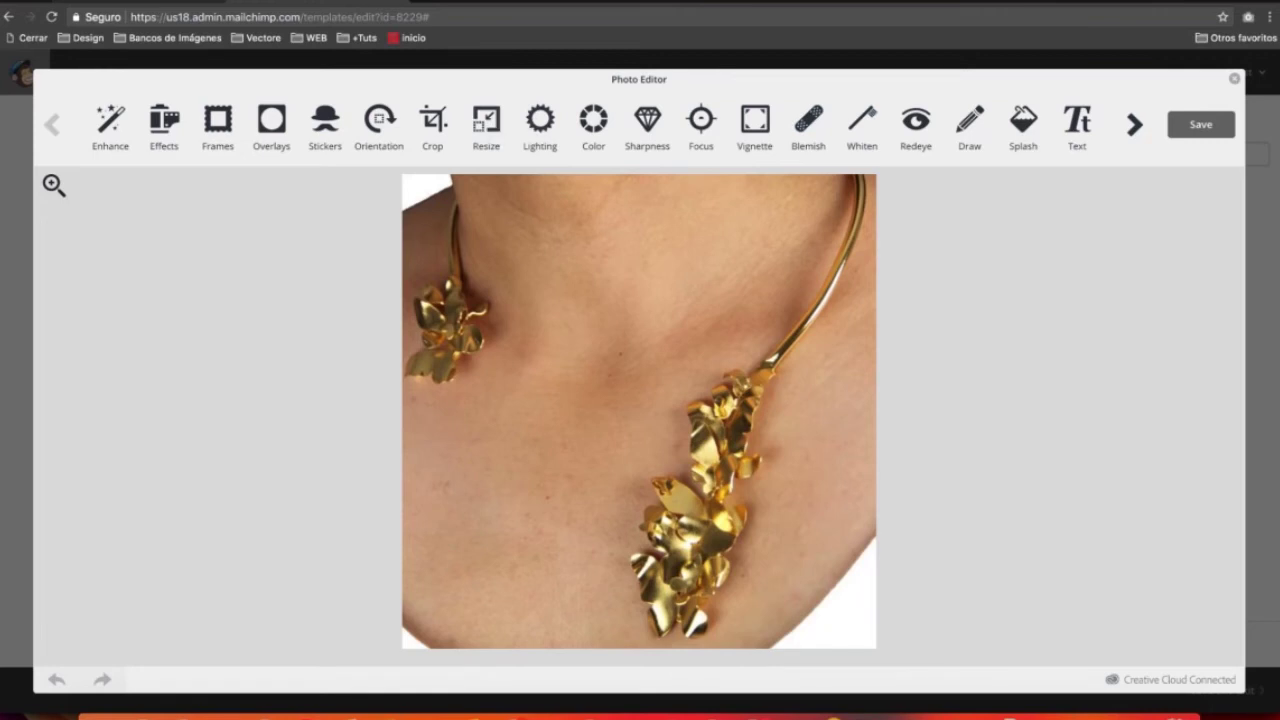
click(487, 122)
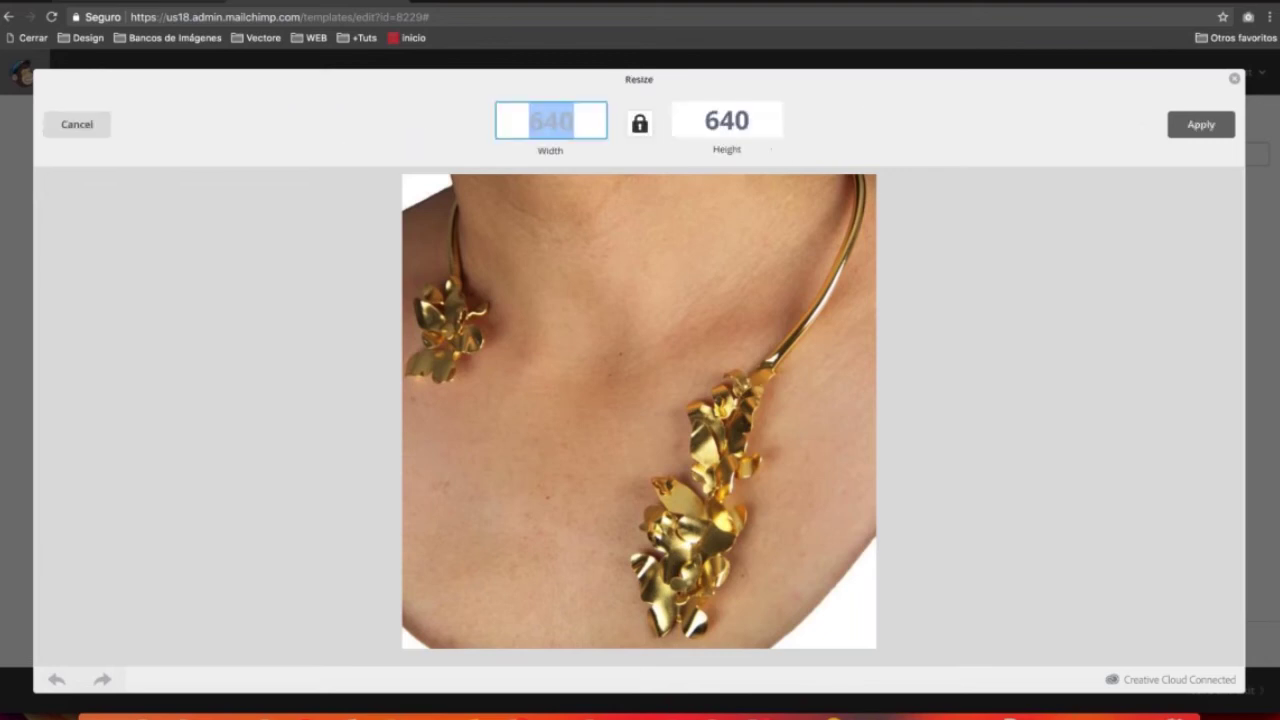
click(574, 121)
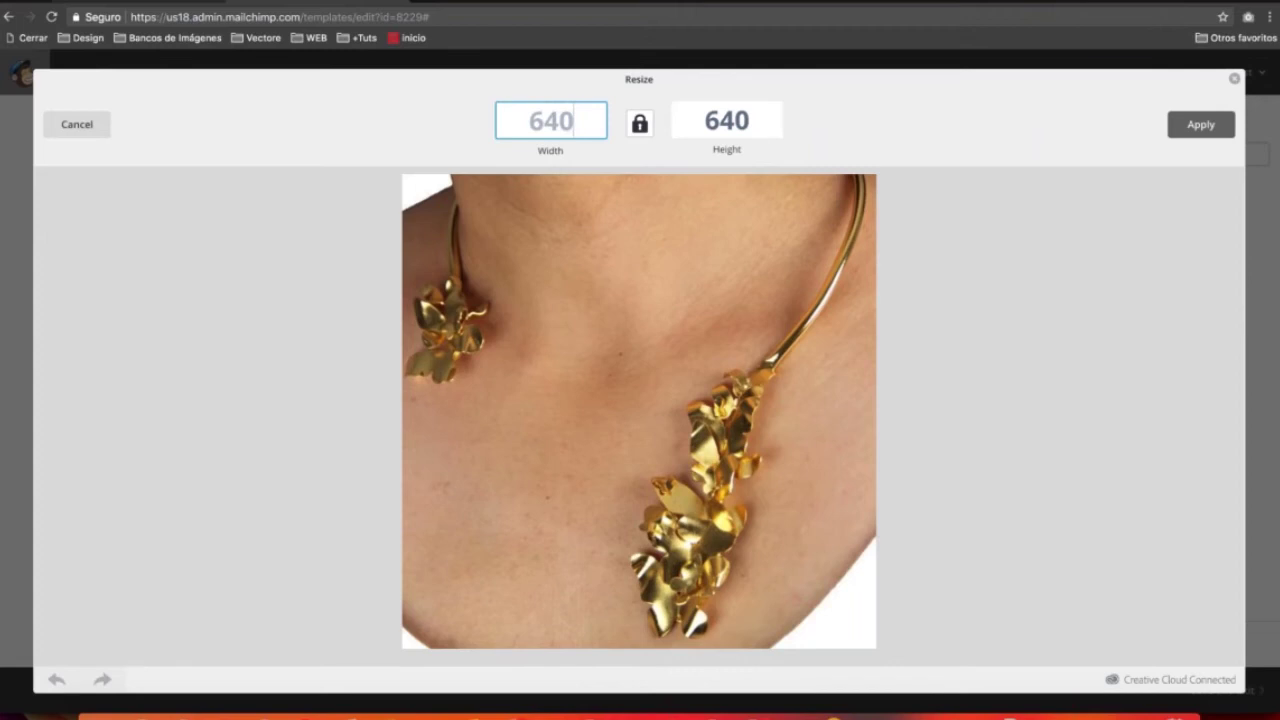
key(BackSpace)
key(BackSpace)
key(BackSpace)
text(320)
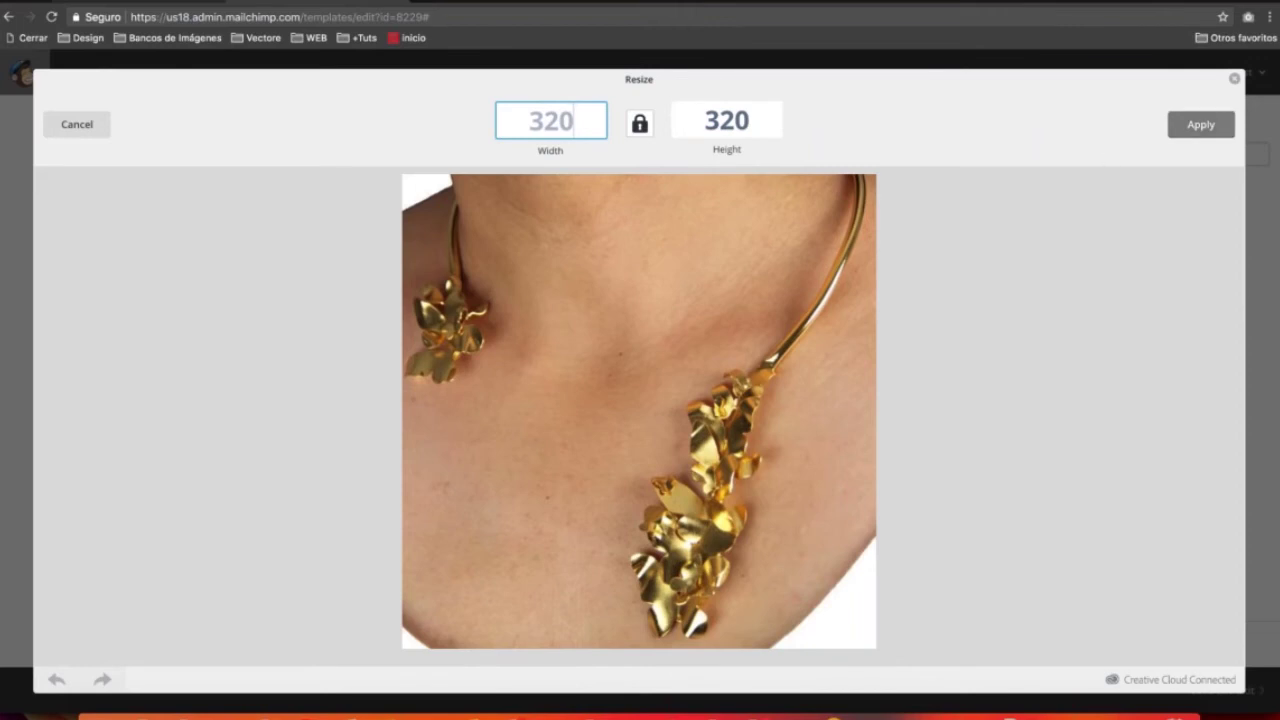
click(1201, 128)
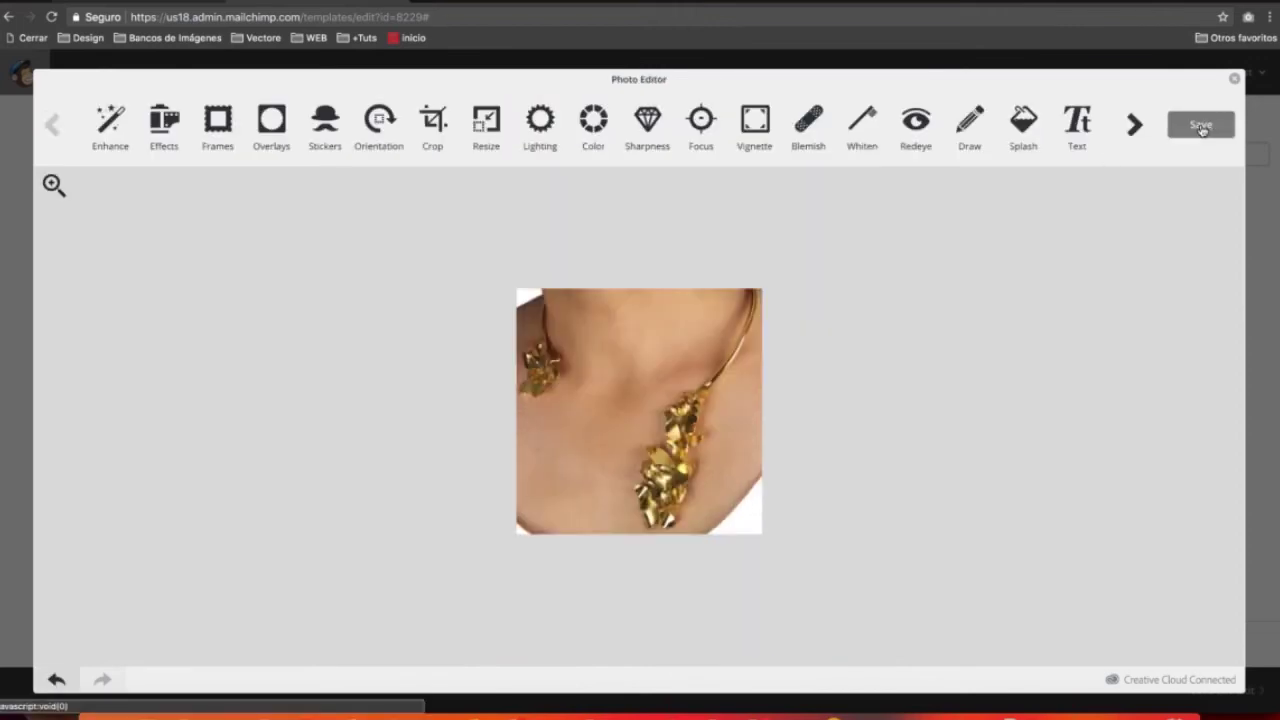
click(1202, 128)
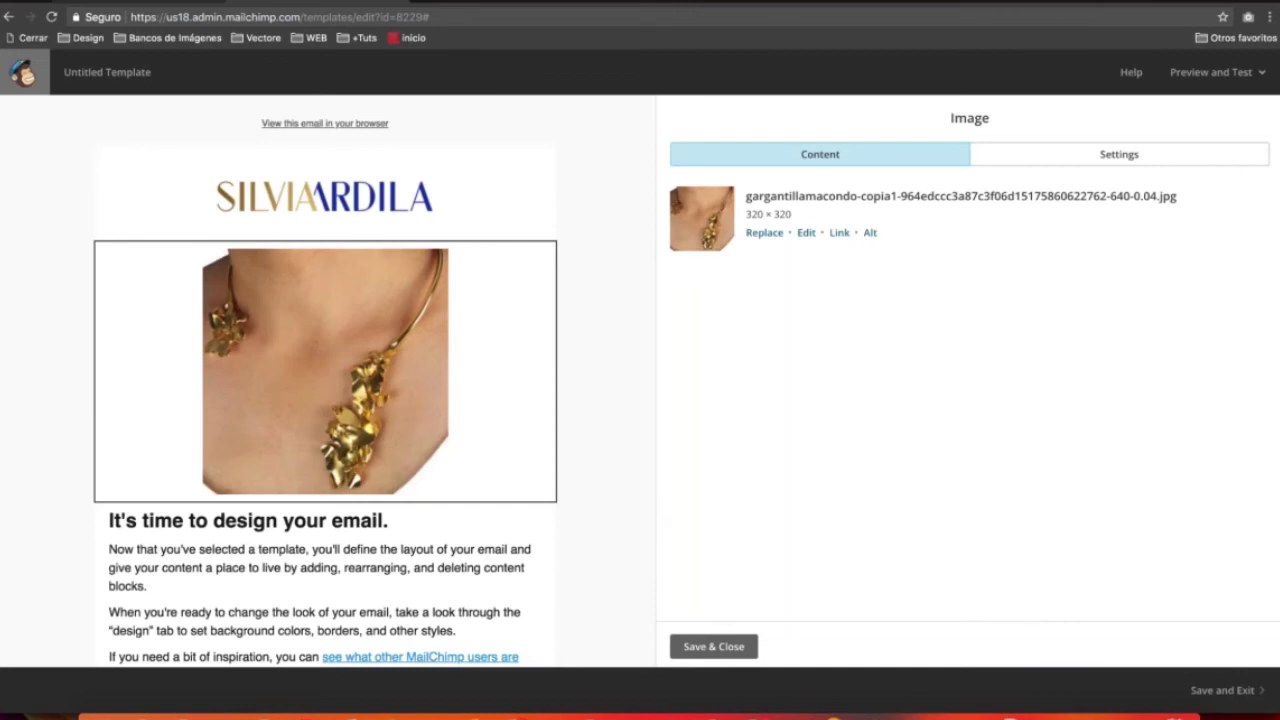
Delete all placeholder heading and paragraph text from the text block, then switch to Word.
click(269, 527)
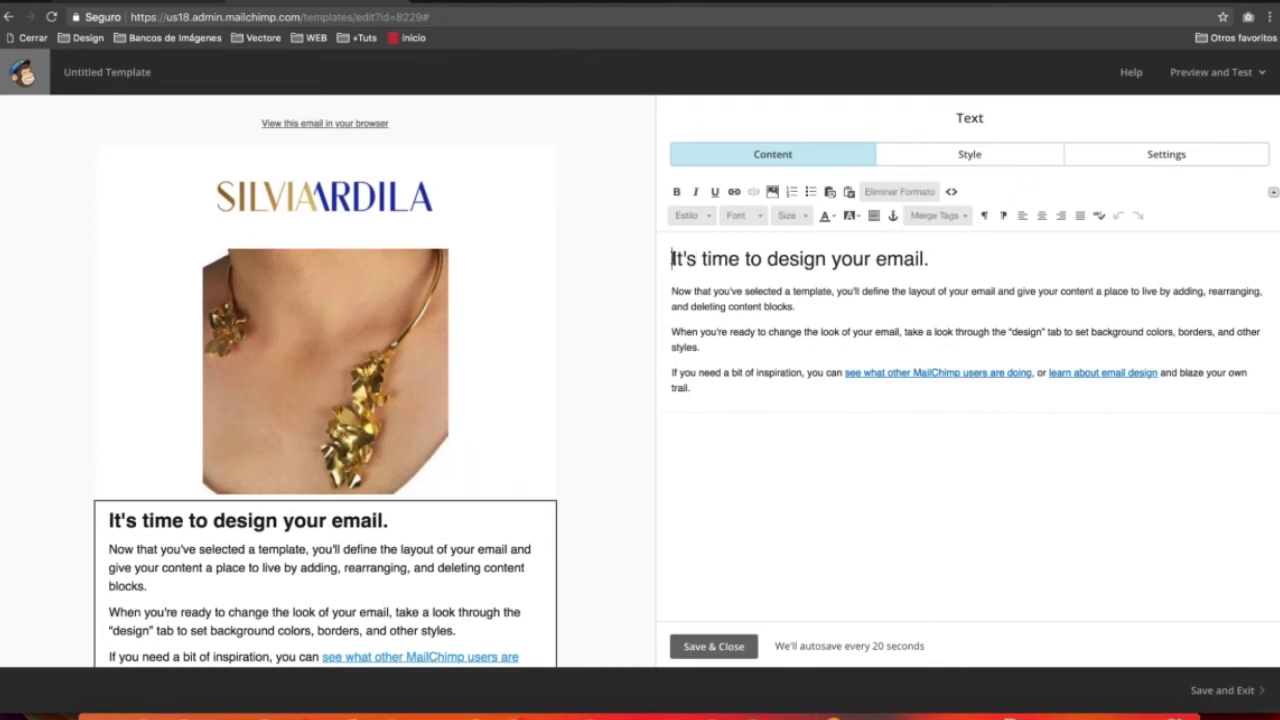
drag(671, 258, 914, 323)
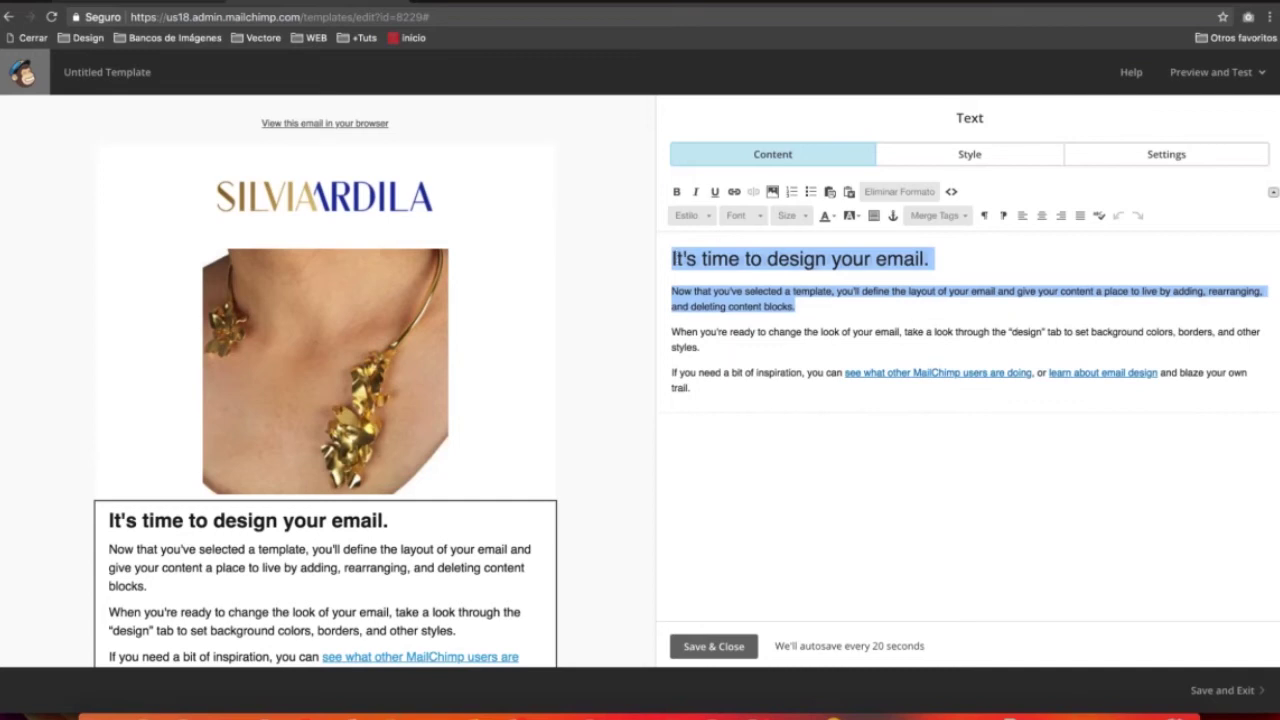
drag(672, 258, 942, 390)
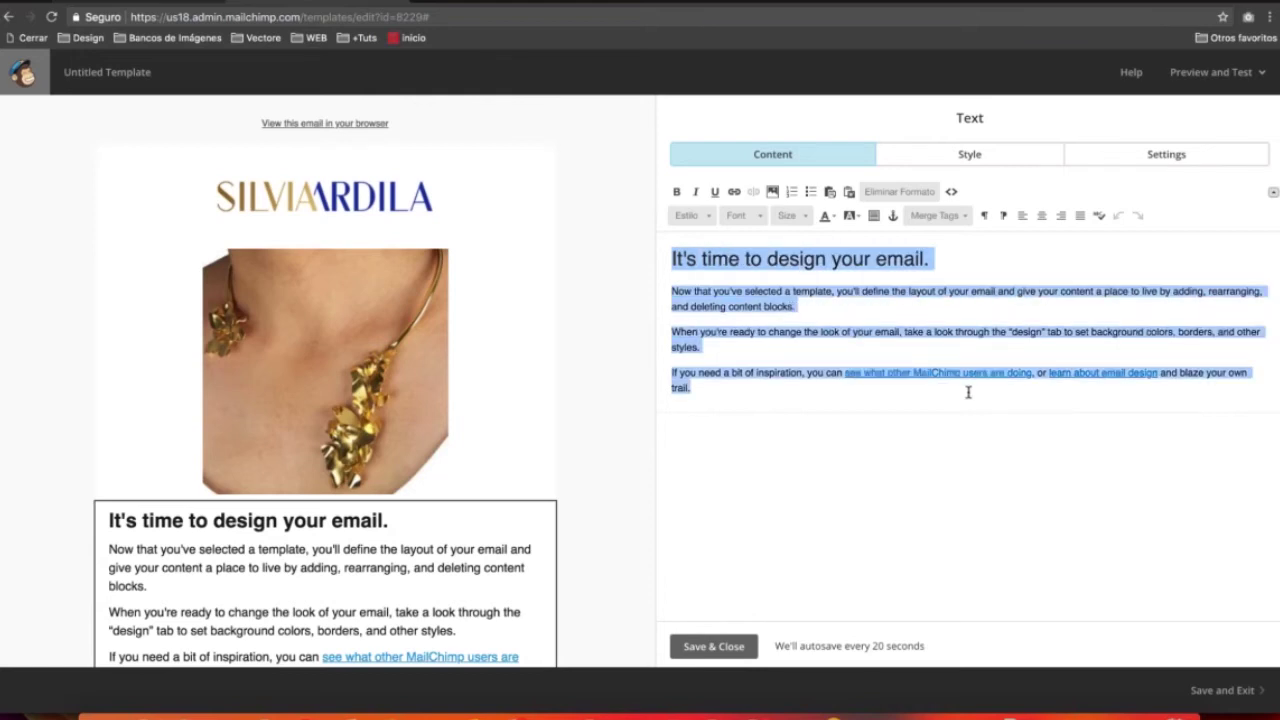
key(BackSpace)
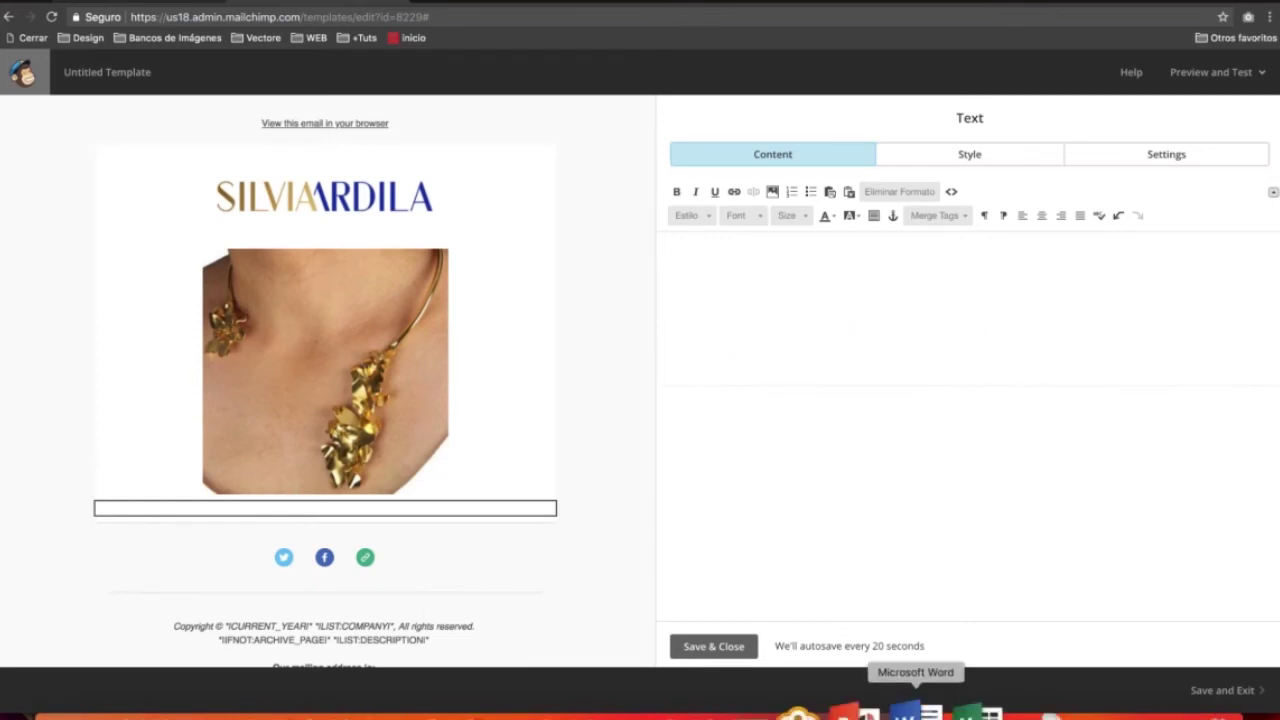
click(908, 712)
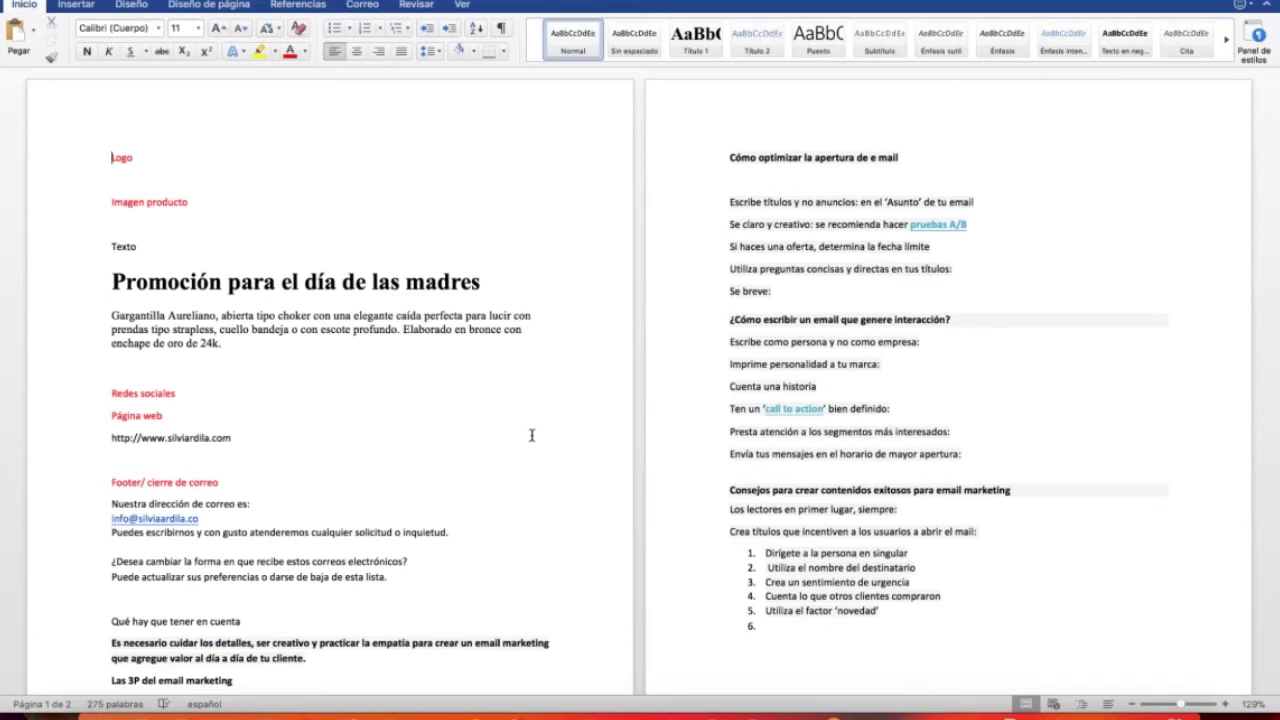
Select the 'Promoción para el día de las madres' heading and choker description, then show all windows.
key(Down)
key(Down)
key(Down)
key(Down)
key(Down)
key(Down)
key(Down)
key(Down)
key(Down)
key(Down)
key(Down)
key(Down)
key(Down)
key(Down)
key(Down)
key(Down)
key(Down)
key(Down)
key(Down)
key(Down)
key(Down)
key(Down)
key(Down)
key(Down)
key(Down)
key(Down)
key(Down)
key(Down)
key(Down)
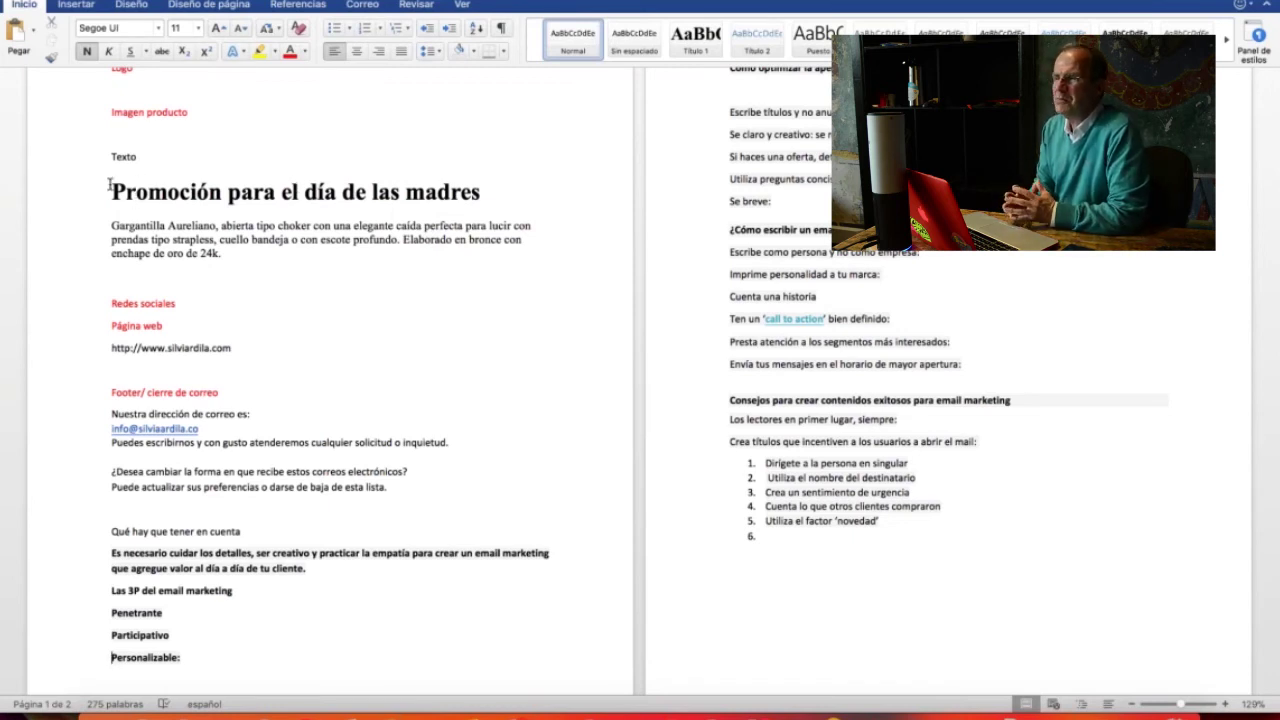
drag(113, 190, 492, 259)
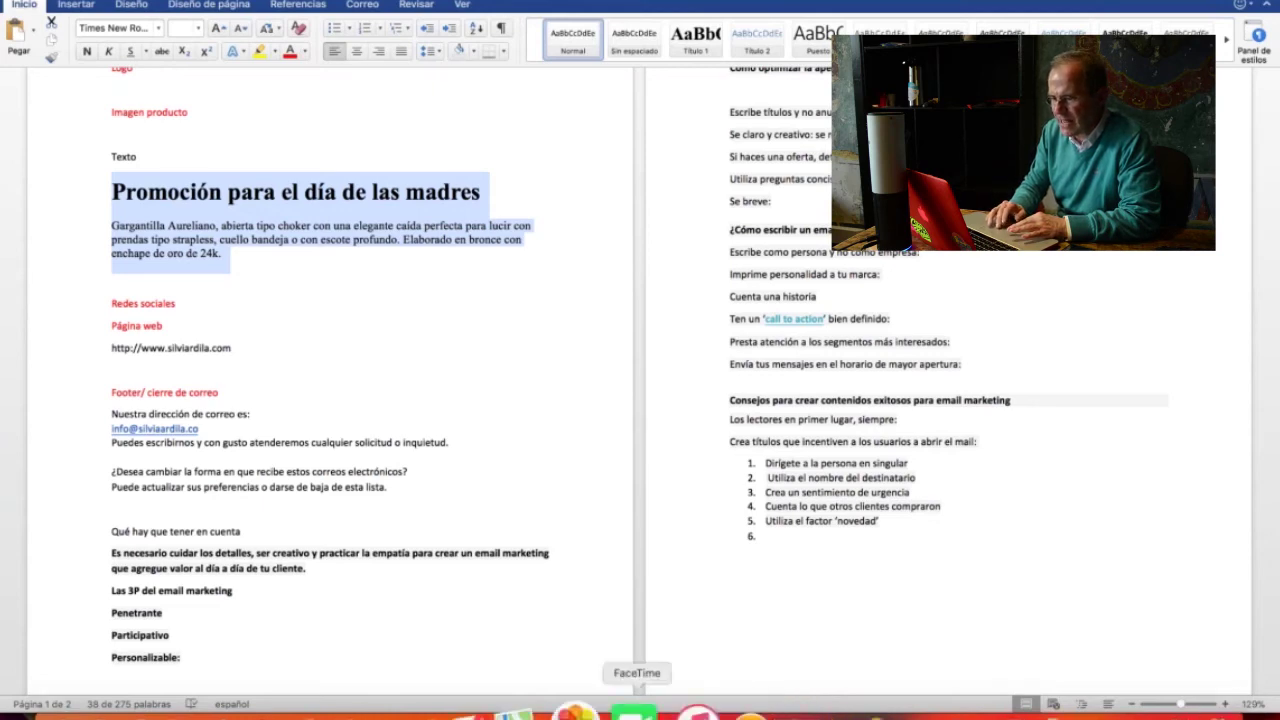
key(ctrl+Up)
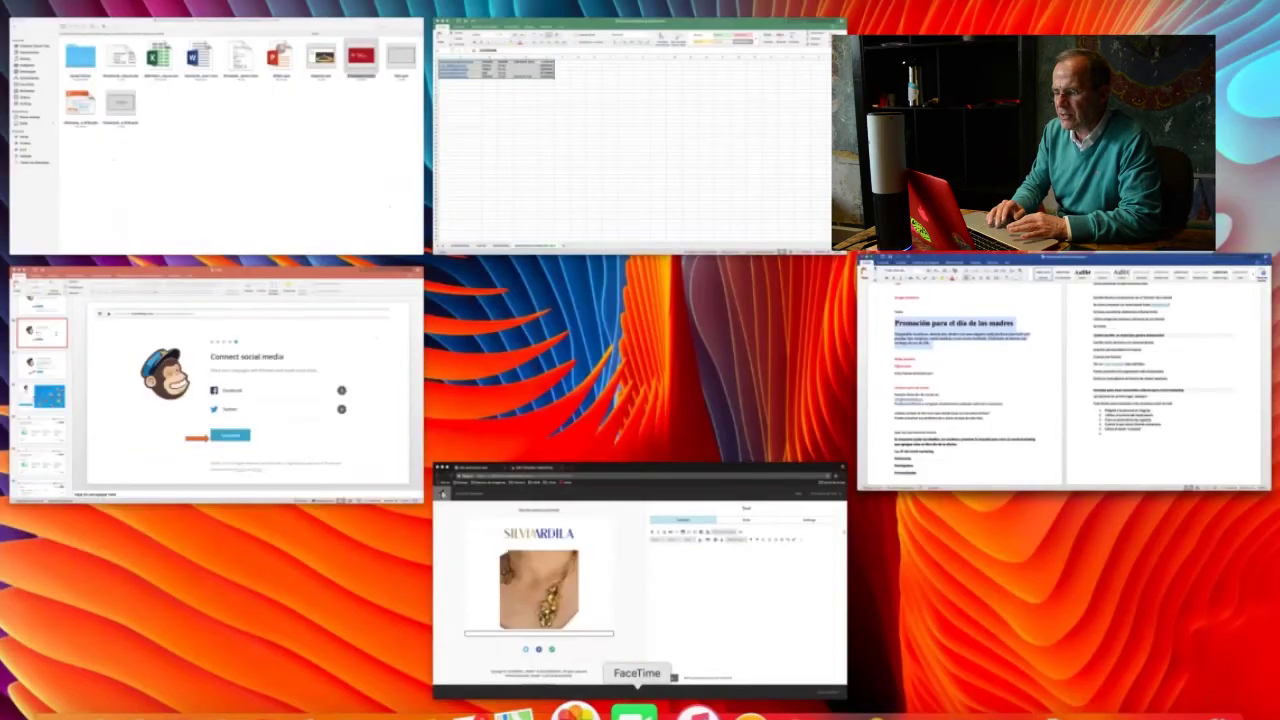
Paste the Mother's Day heading and necklace description into the text block and save it.
click(623, 607)
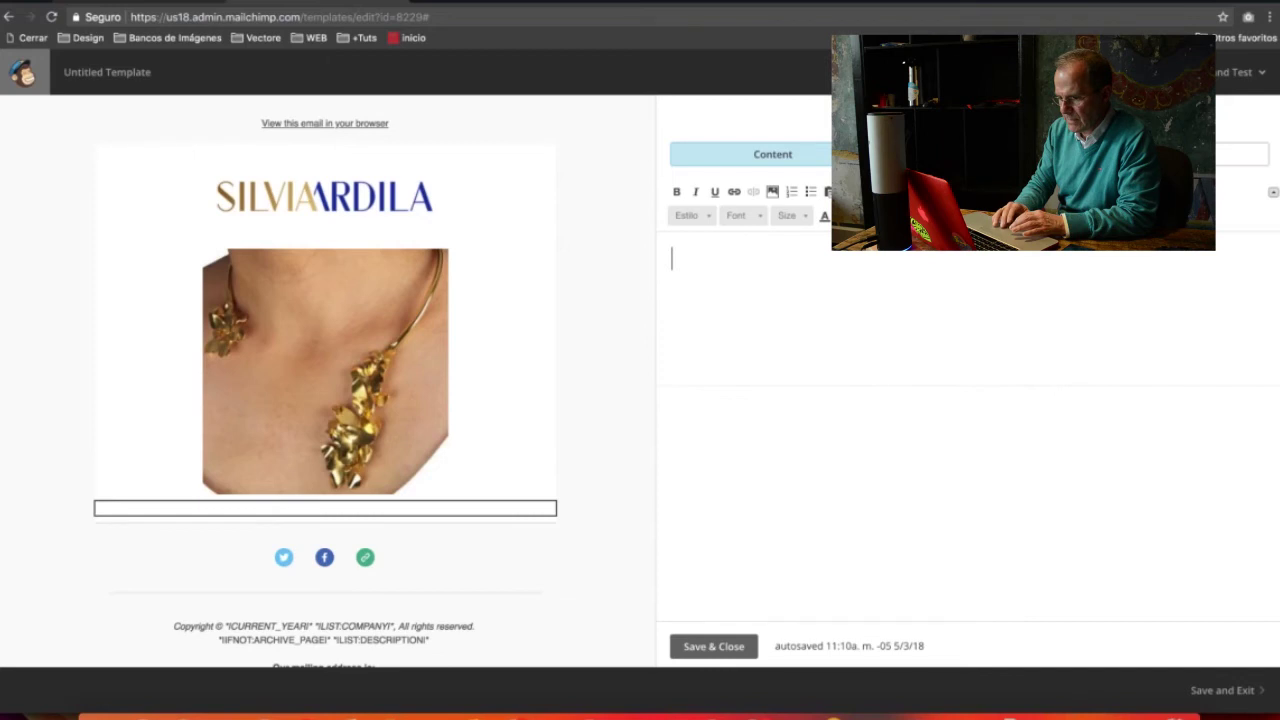
text(Promoción para el día de las madres Gargantilla Aureliano, abierta tipo choker con una elegante caída perfecta para lucir con prendas tipo strapless, cuello bandeja o con escote profundo. Elaborado en bronce con enchape de oro de 24k. Promoción para el día de las madres Gargantilla Aureliano, abierta tipo choker con una elegante caída perfecta para lucir con prendas tipo strapless, cuello bandeja o con escote profundo. Elaborado en bronce con enchape de oro de 24k.)
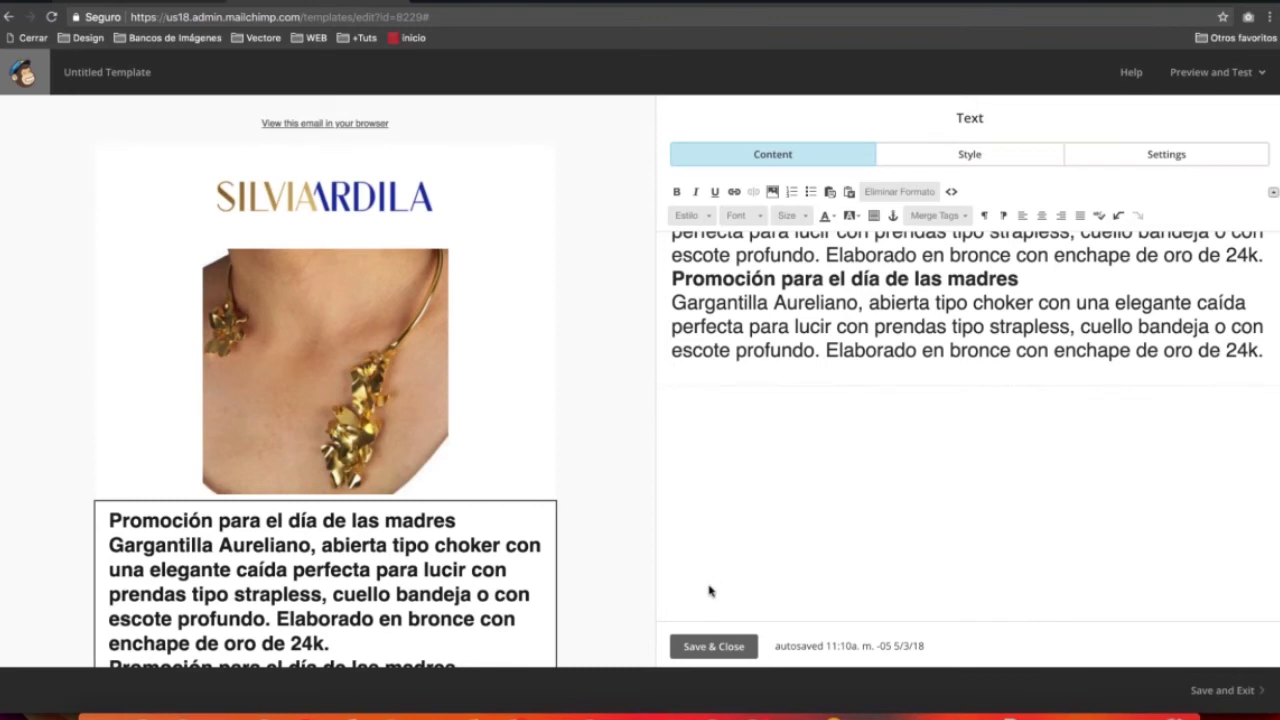
click(714, 650)
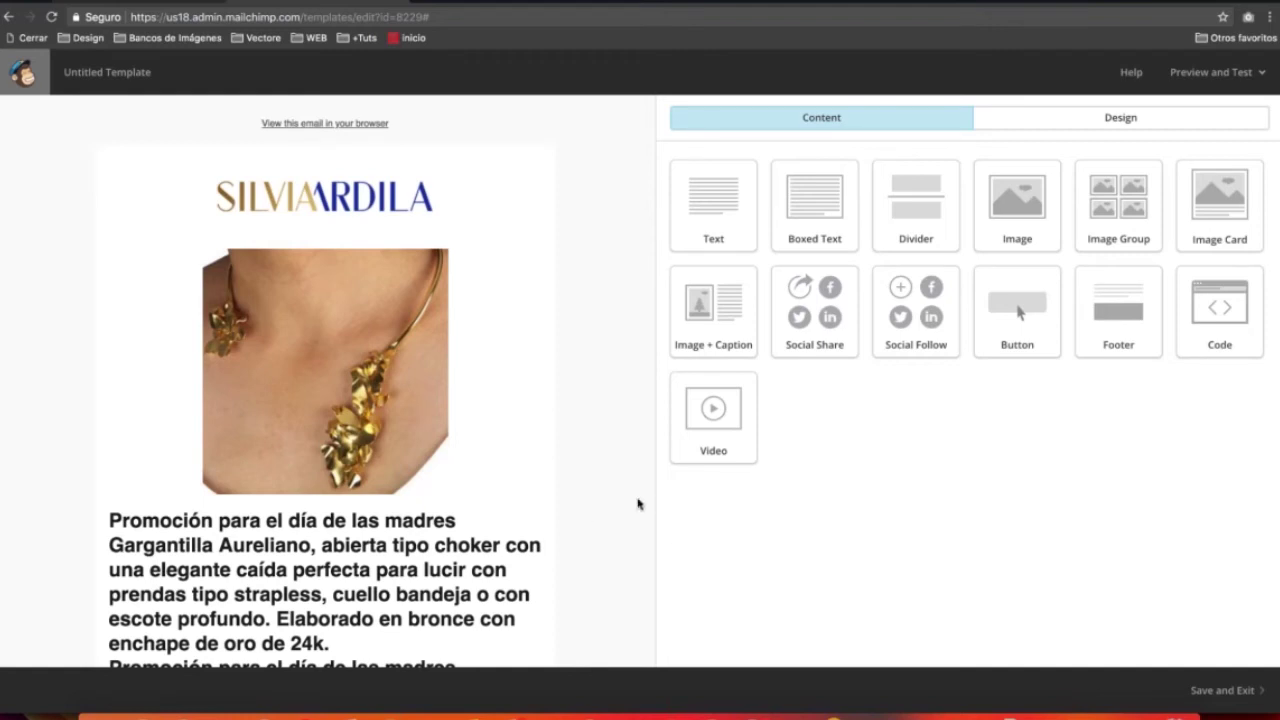
Add a button block below the promo text and relabel it COMPRE AHORA.
scroll(638, 503, down, 5)
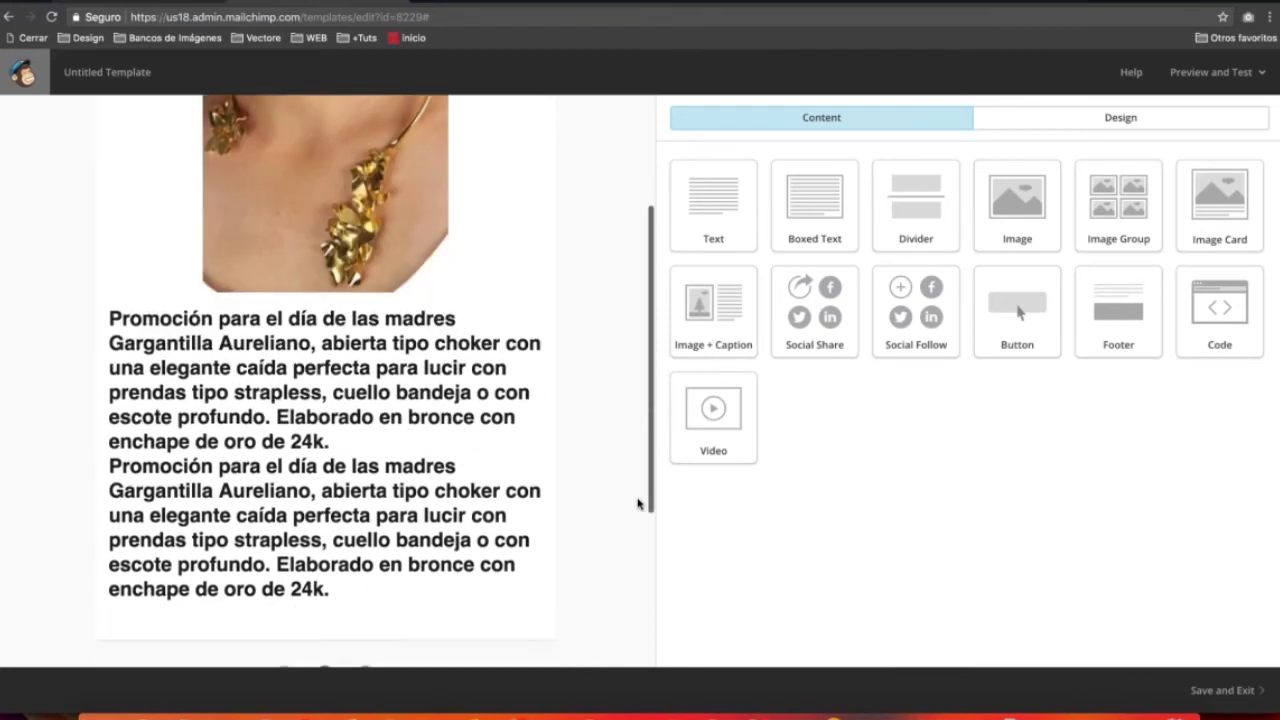
scroll(638, 503, down, 2)
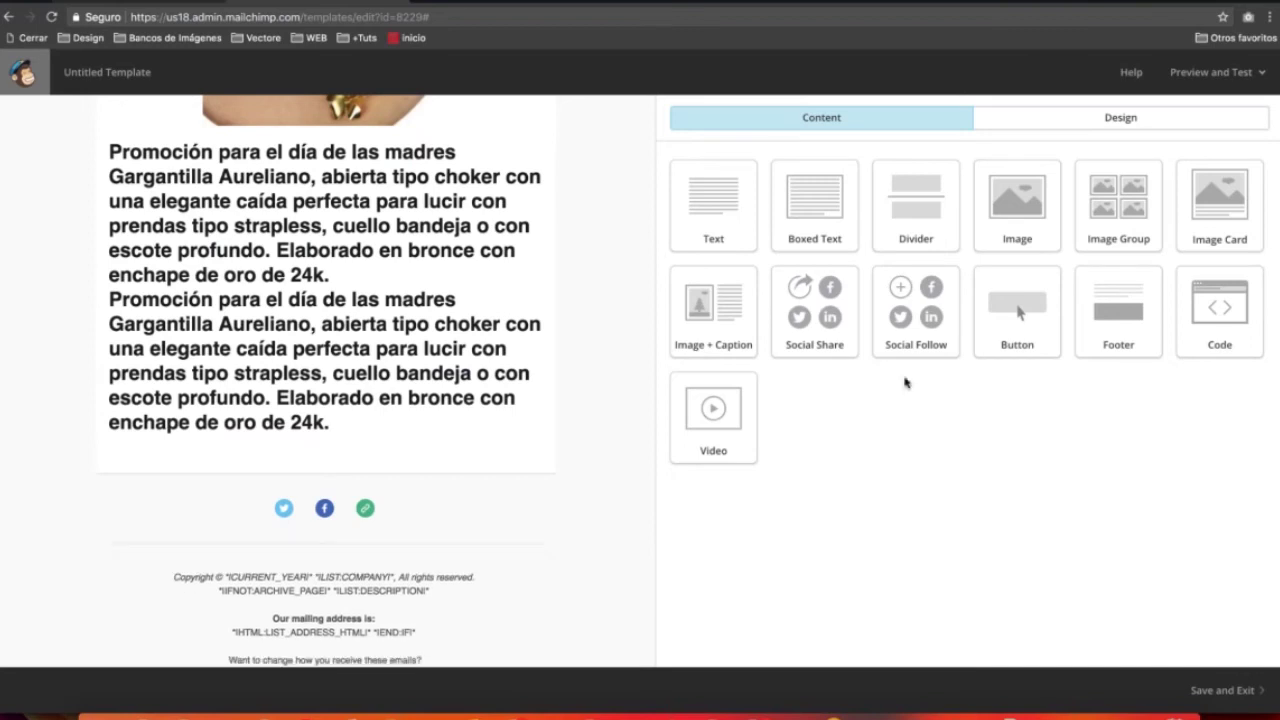
drag(1017, 311, 304, 490)
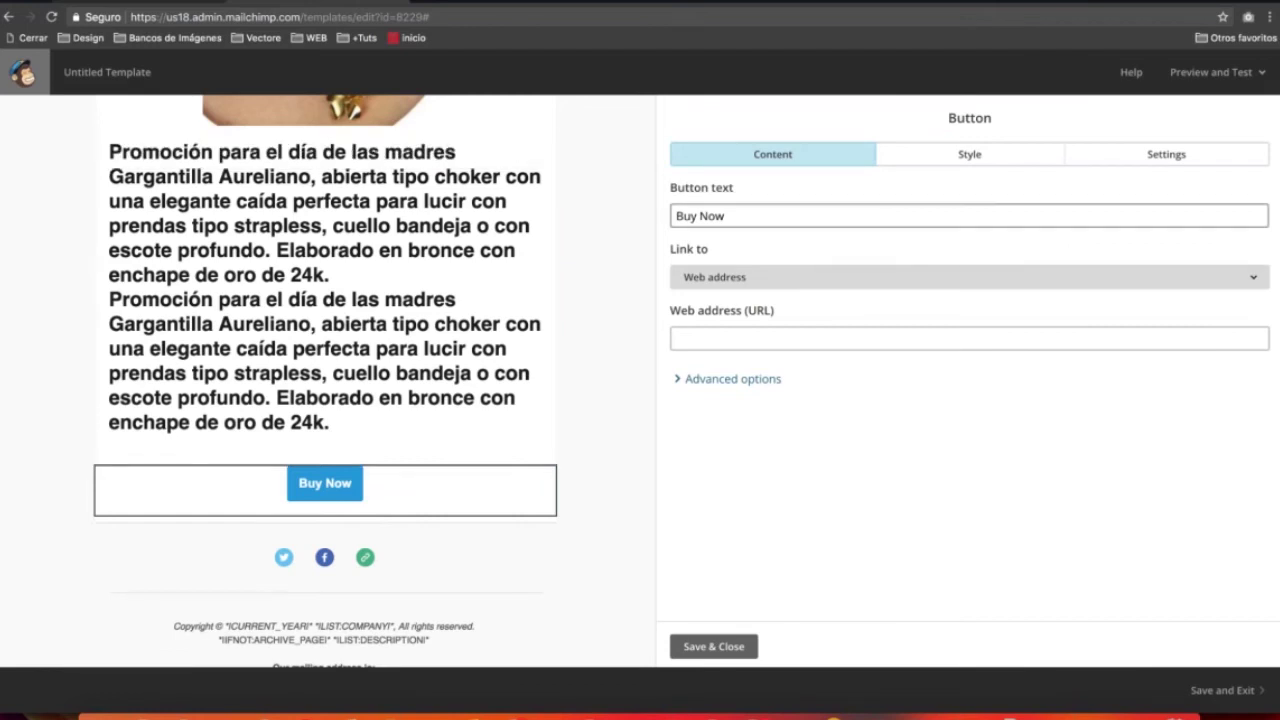
click(731, 215)
key(BackSpace)
key(BackSpace)
key(BackSpace)
key(BackSpace)
key(BackSpace)
key(BackSpace)
key(BackSpace)
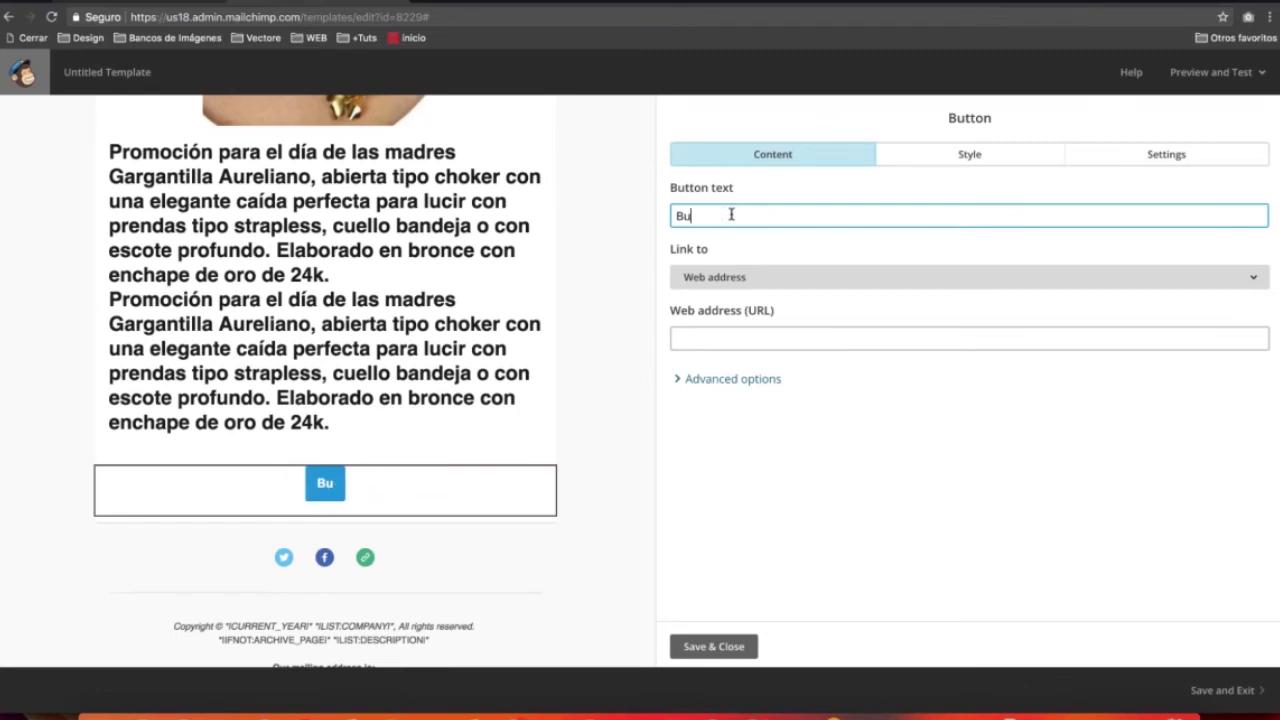
text(COMP)
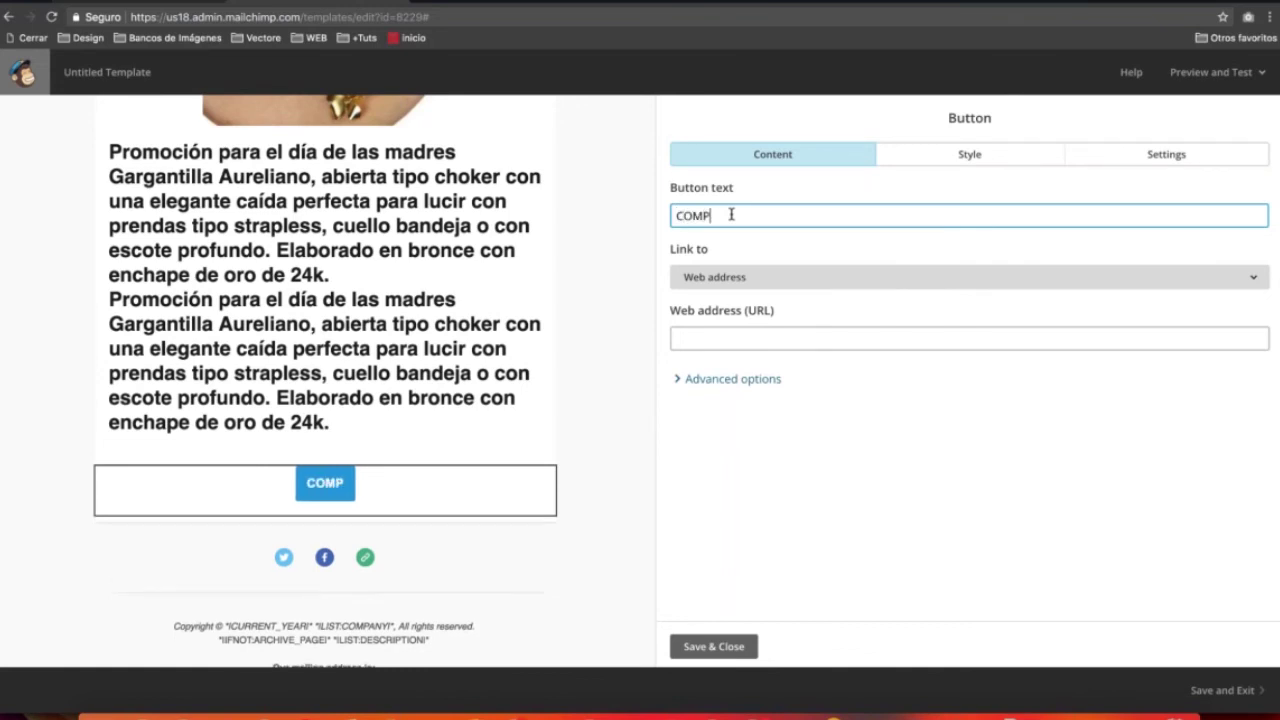
text(RE AHORA)
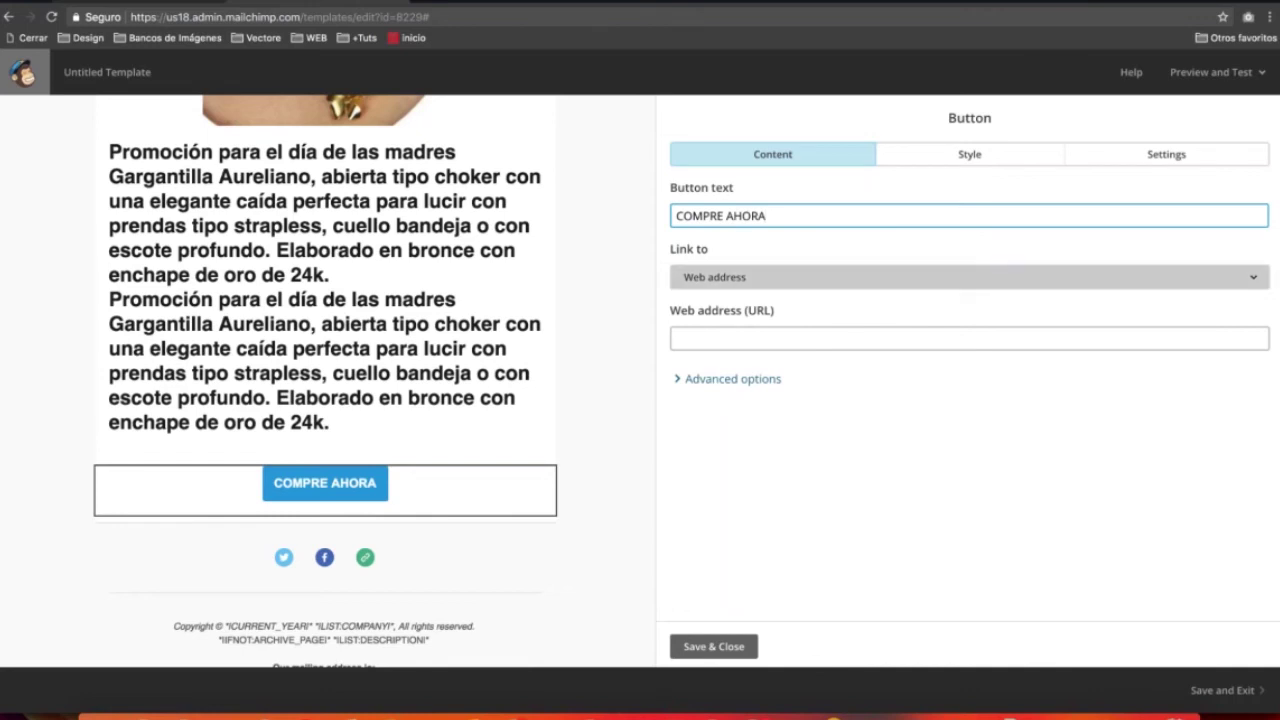
Keep the button's link type as Web address and start its URL field.
click(1256, 287)
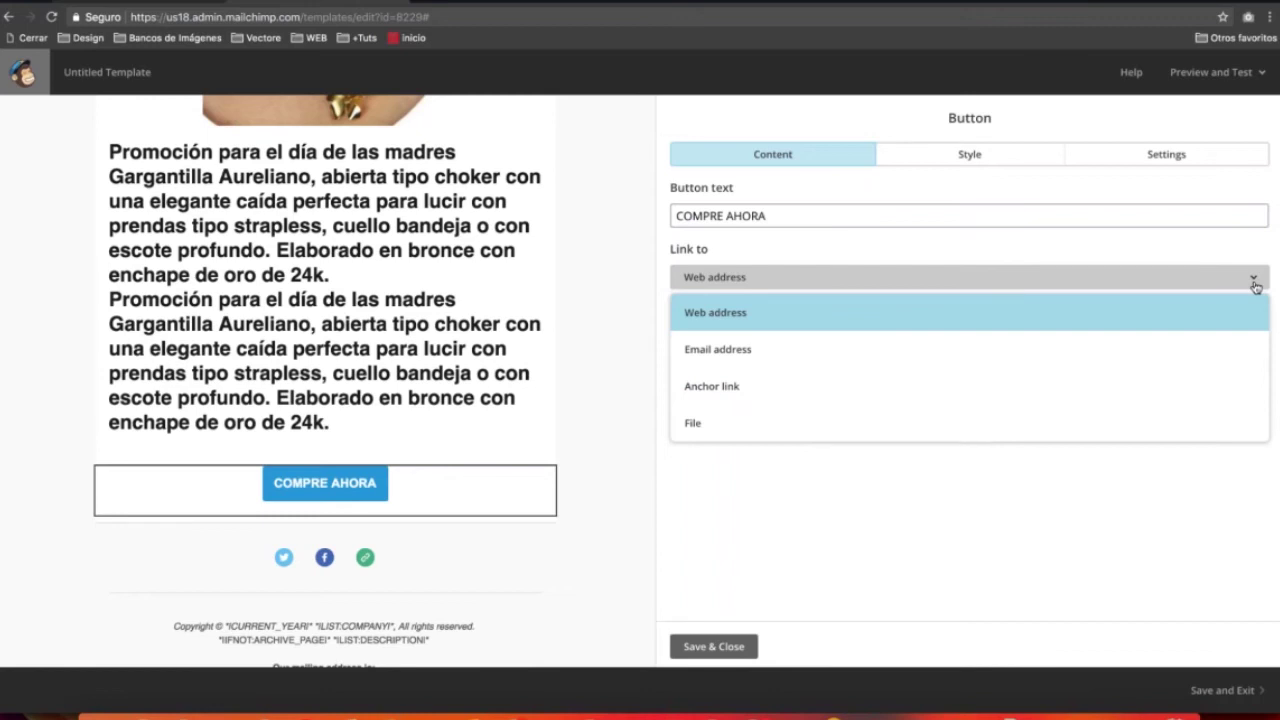
click(1154, 280)
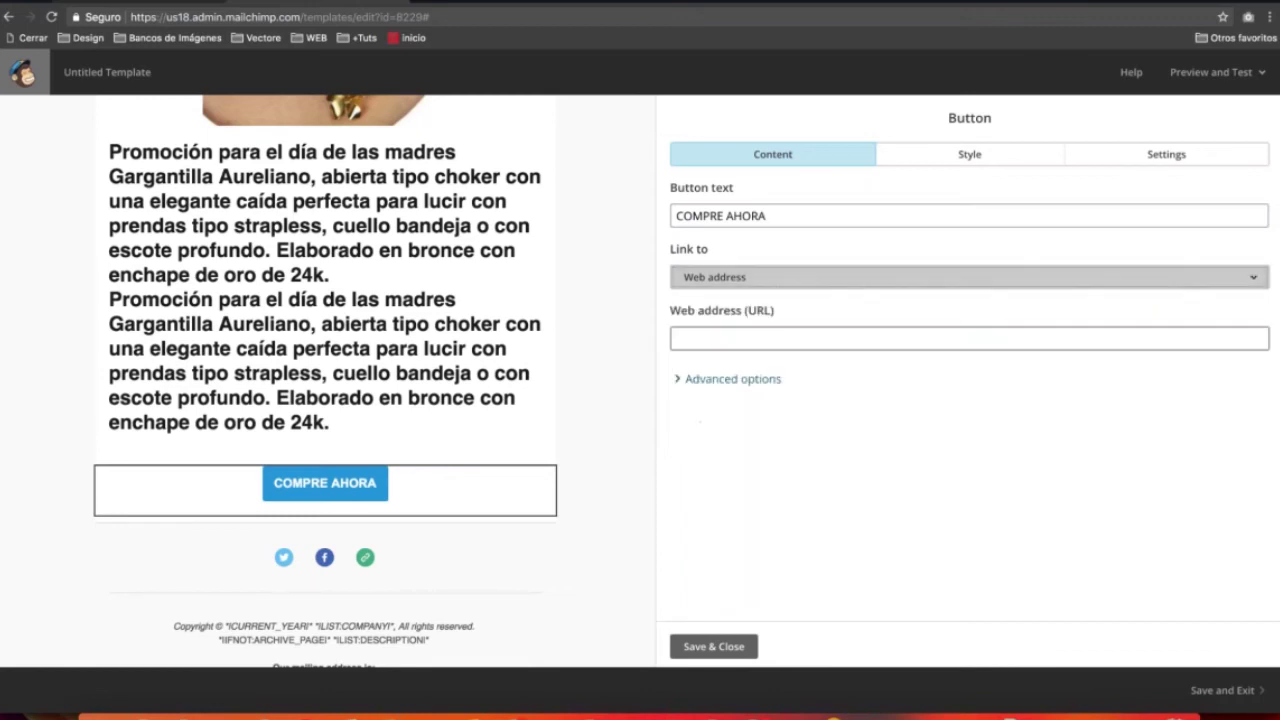
click(697, 340)
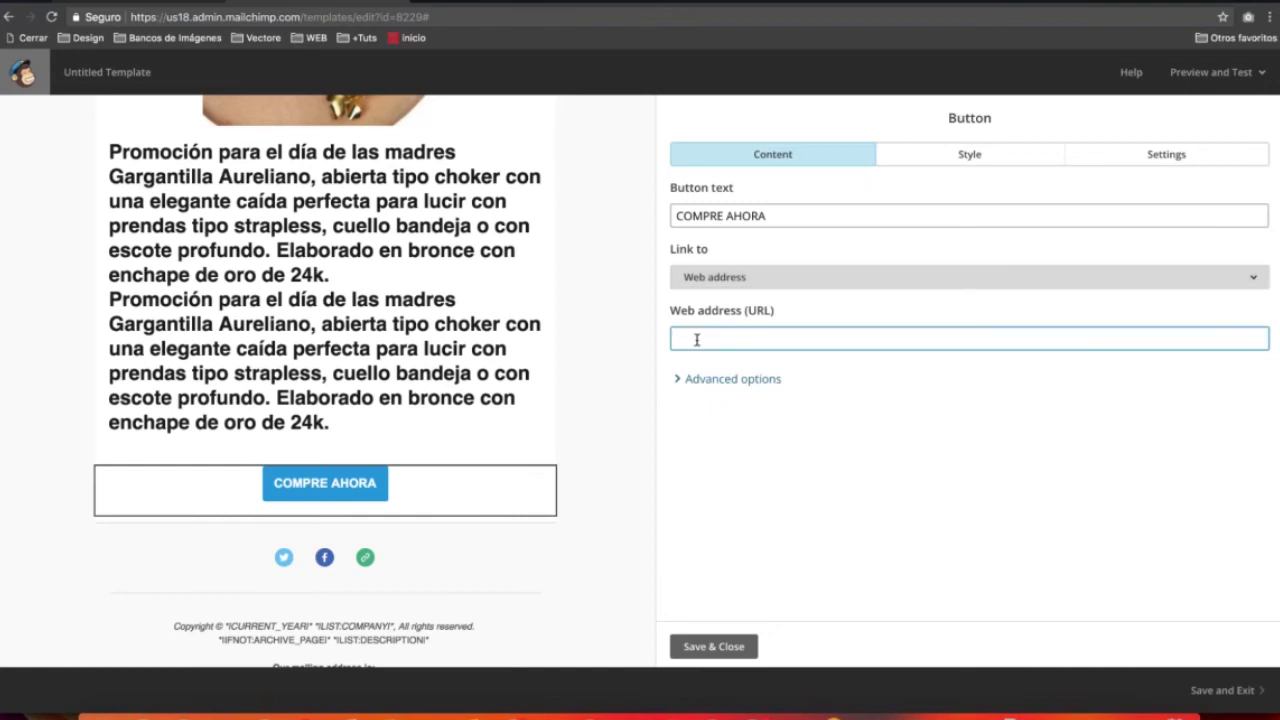
text(WWW)
key(BackSpace)
key(BackSpace)
key(BackSpace)
mouse_move(912, 712)
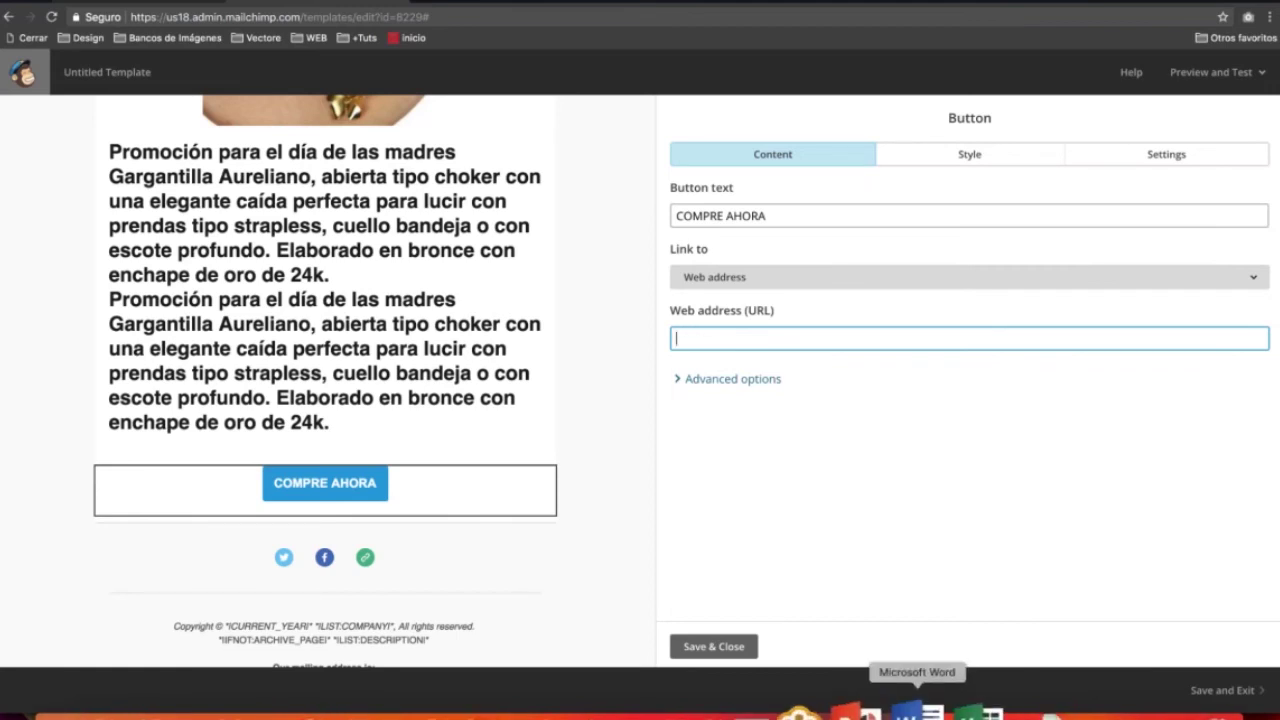
click(906, 712)
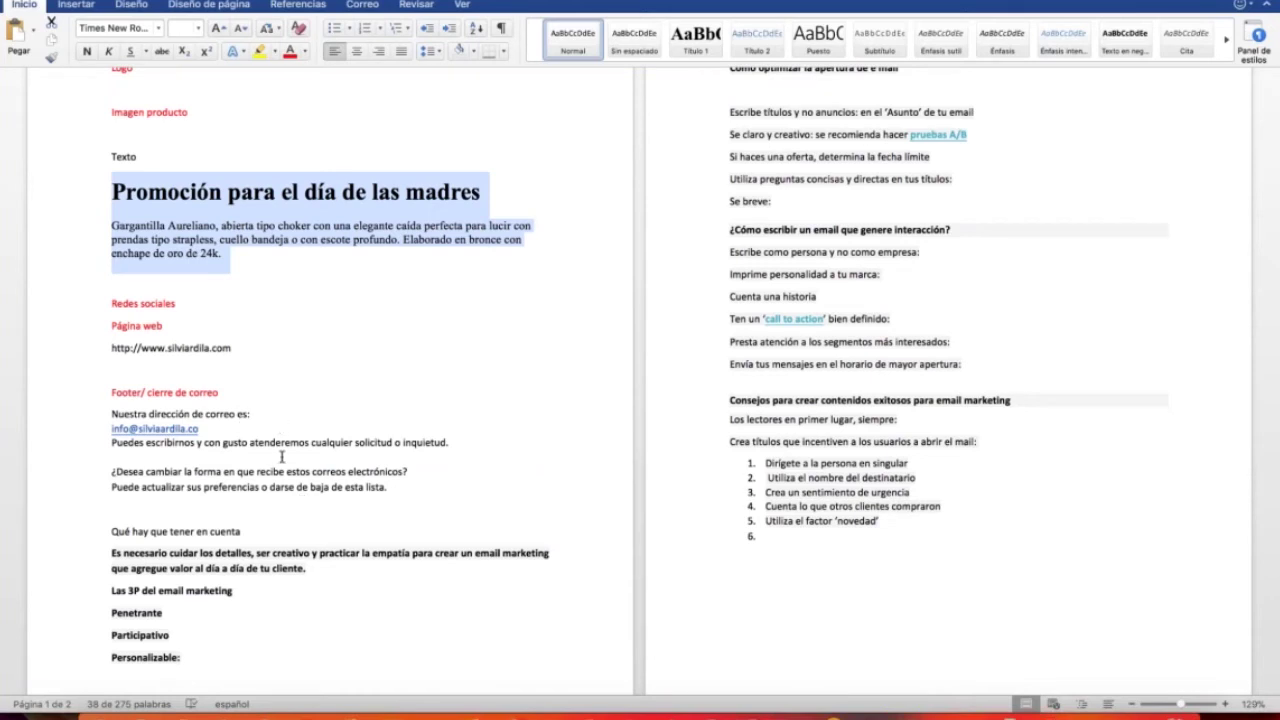
drag(232, 348, 110, 343)
key(super+c)
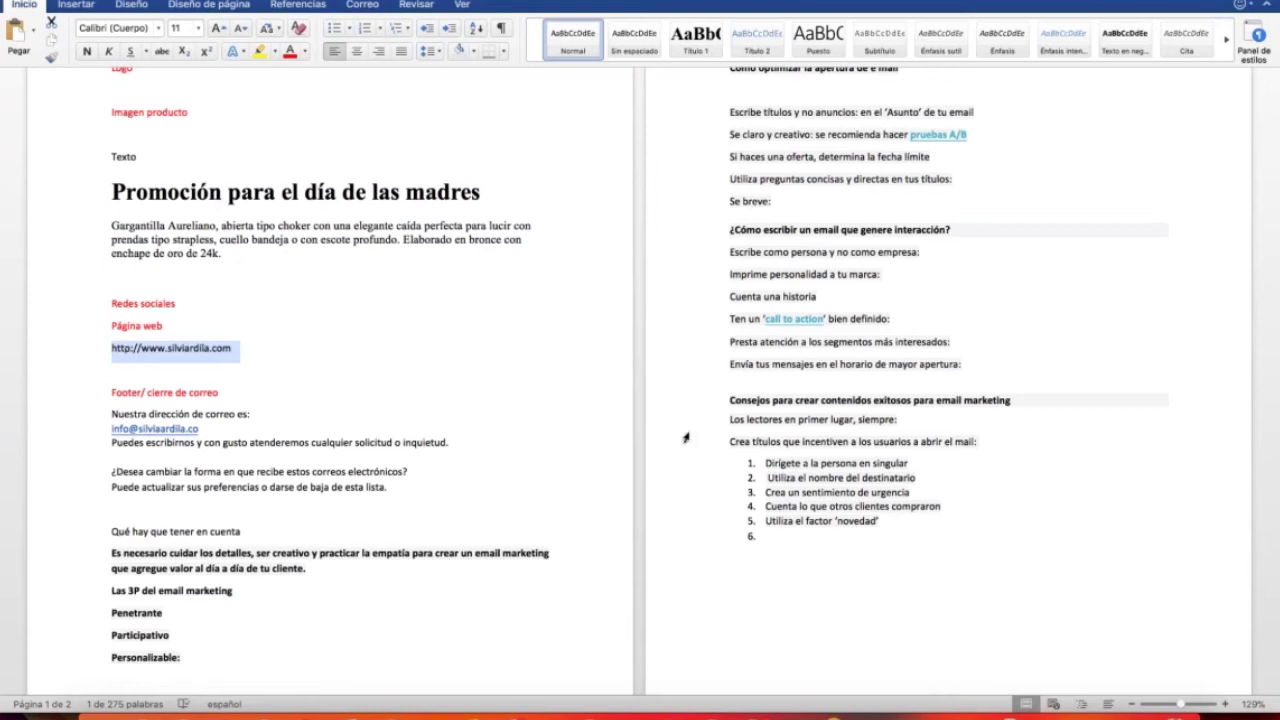
mouse_move(457, 708)
key(ctrl+Up)
click(601, 523)
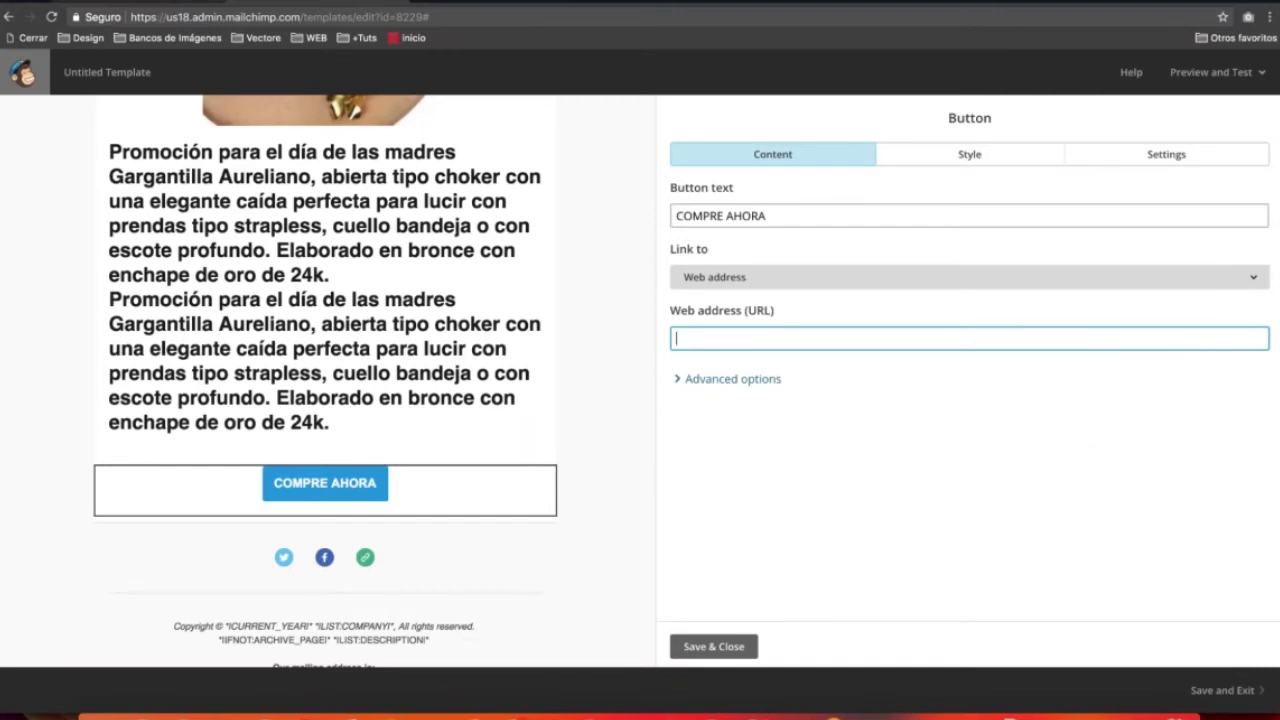
key(super+v)
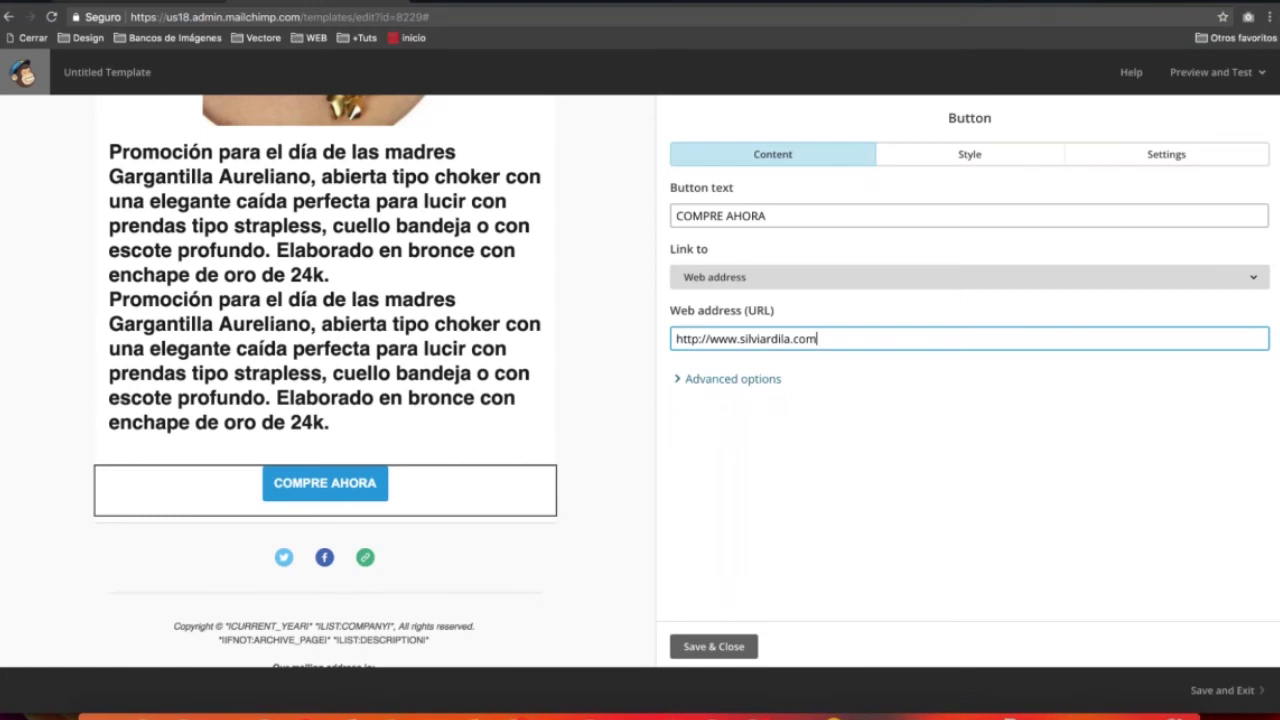
click(713, 646)
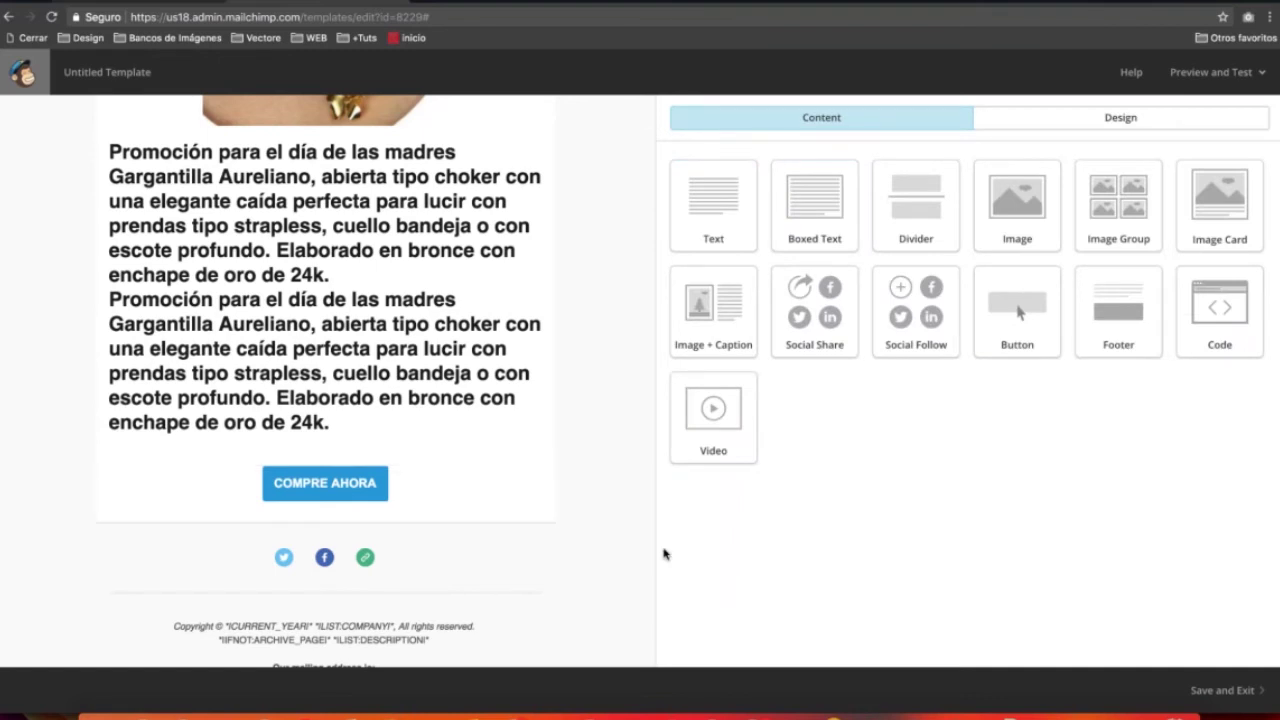
mouse_move(460, 556)
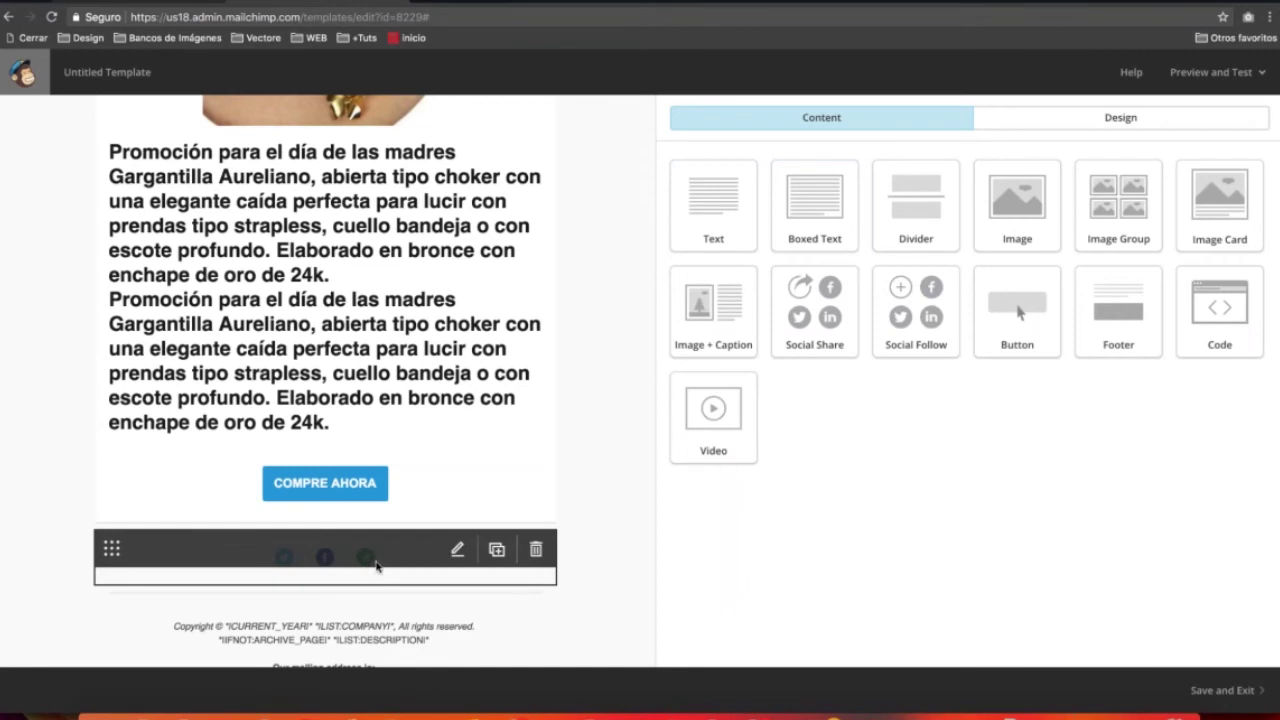
click(368, 567)
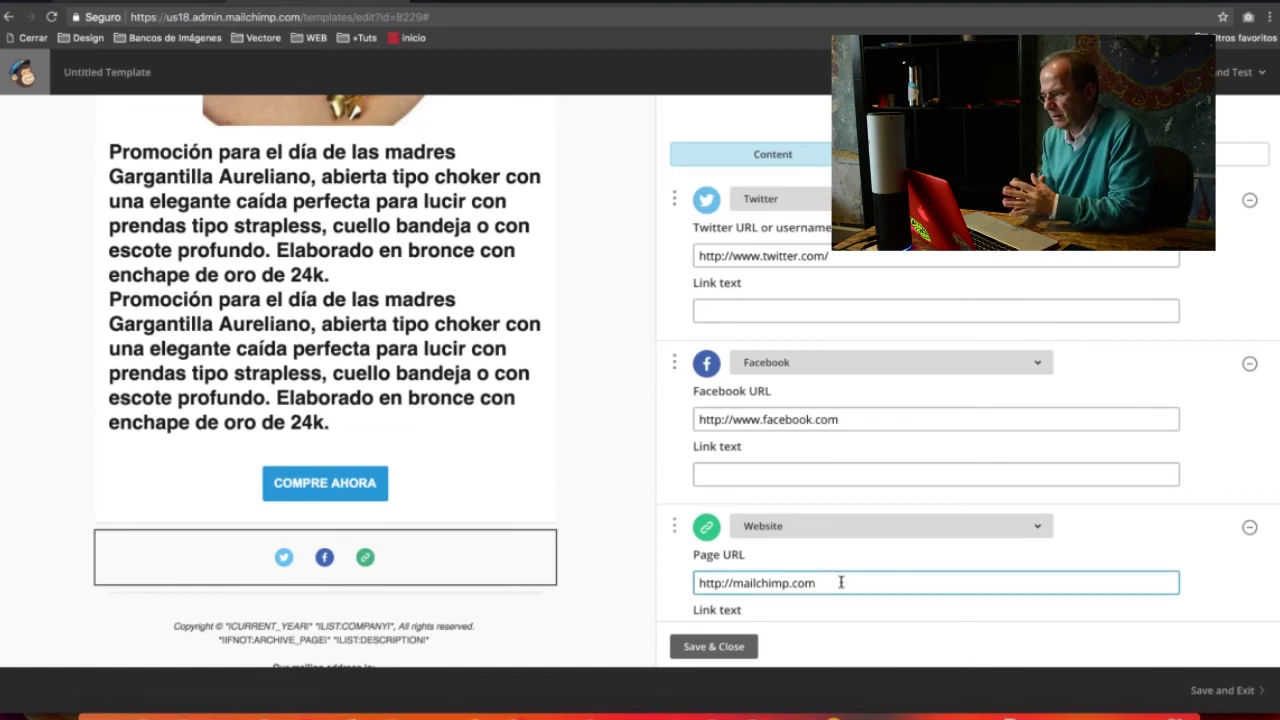
key(BackSpace)
key(BackSpace)
key(BackSpace)
key(BackSpace)
key(BackSpace)
key(BackSpace)
key(BackSpace)
key(BackSpace)
key(BackSpace)
key(BackSpace)
key(BackSpace)
key(BackSpace)
key(BackSpace)
key(BackSpace)
key(BackSpace)
key(BackSpace)
key(BackSpace)
key(BackSpace)
key(BackSpace)
key(BackSpace)
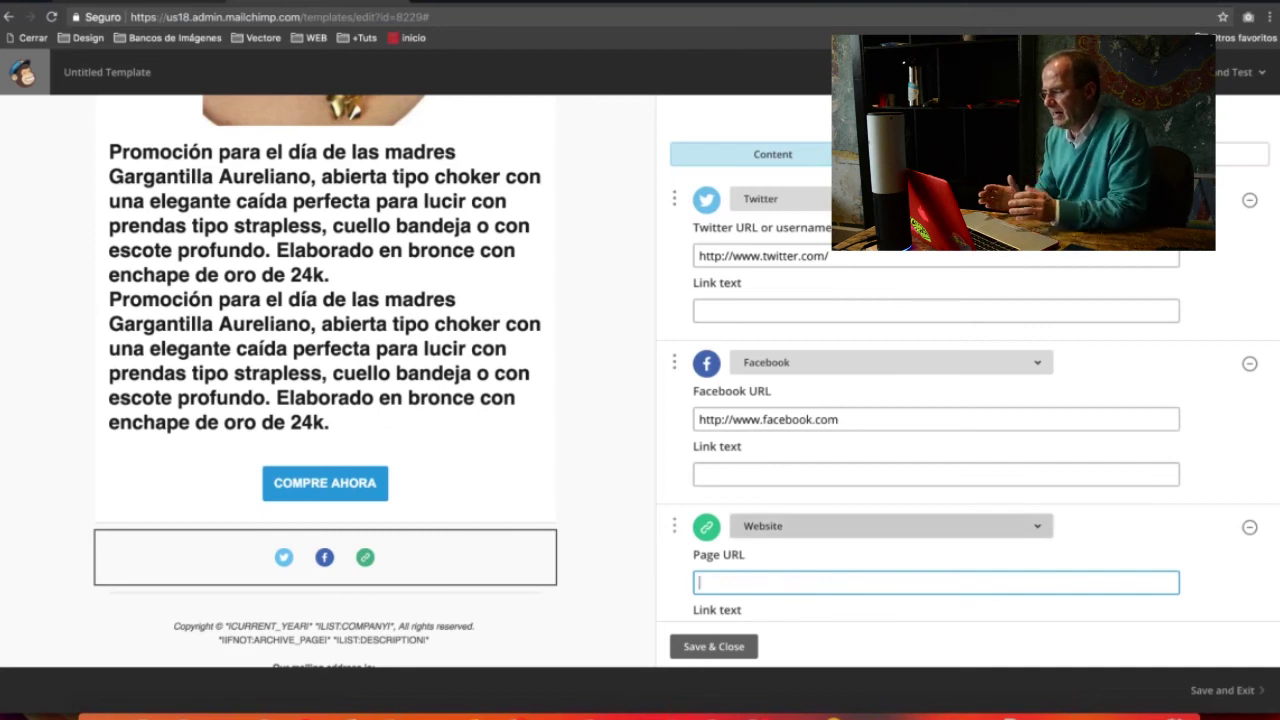
key(ctrl+v)
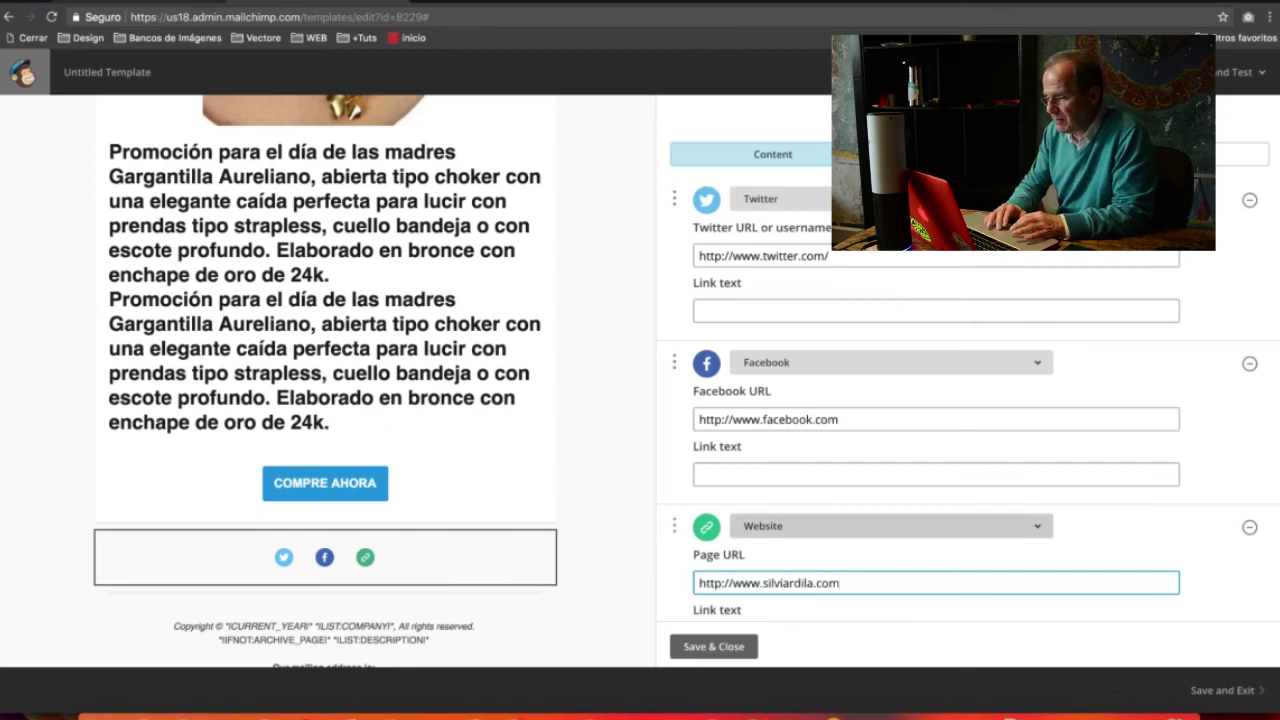
click(724, 647)
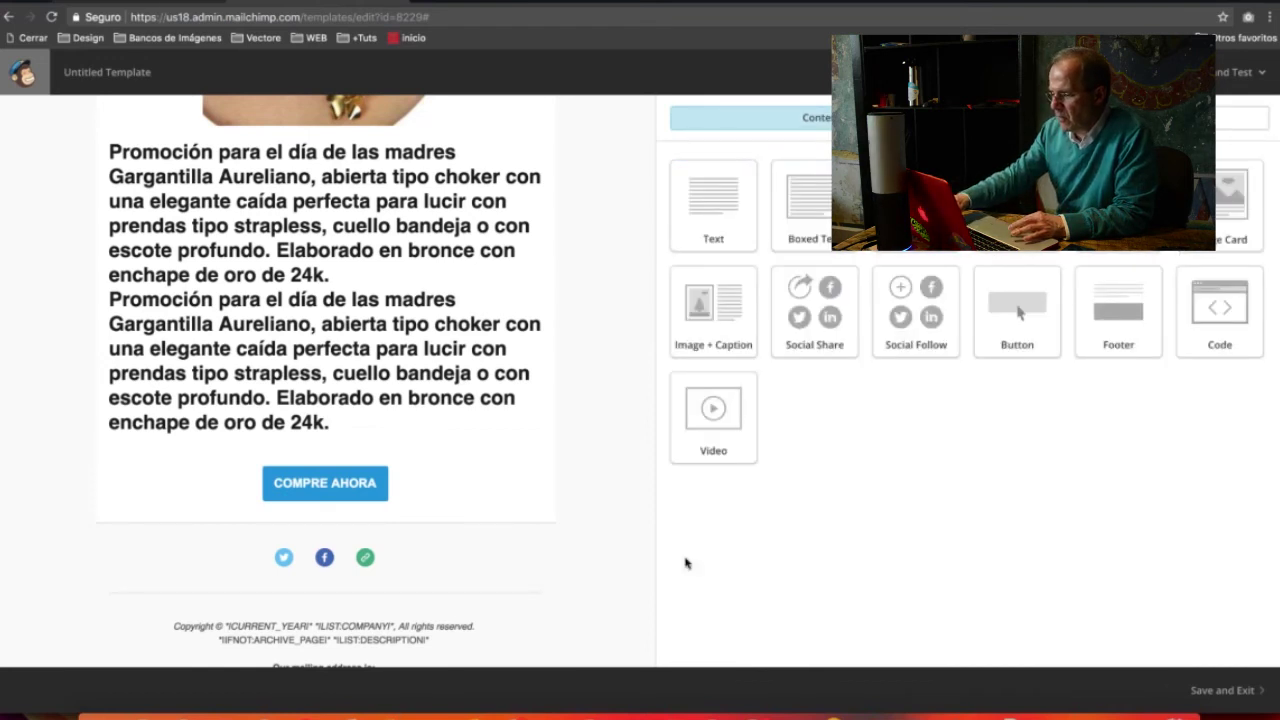
Delete the footer block's default copyright and mailing-address text, then switch to Word.
drag(612, 588, 968, 458)
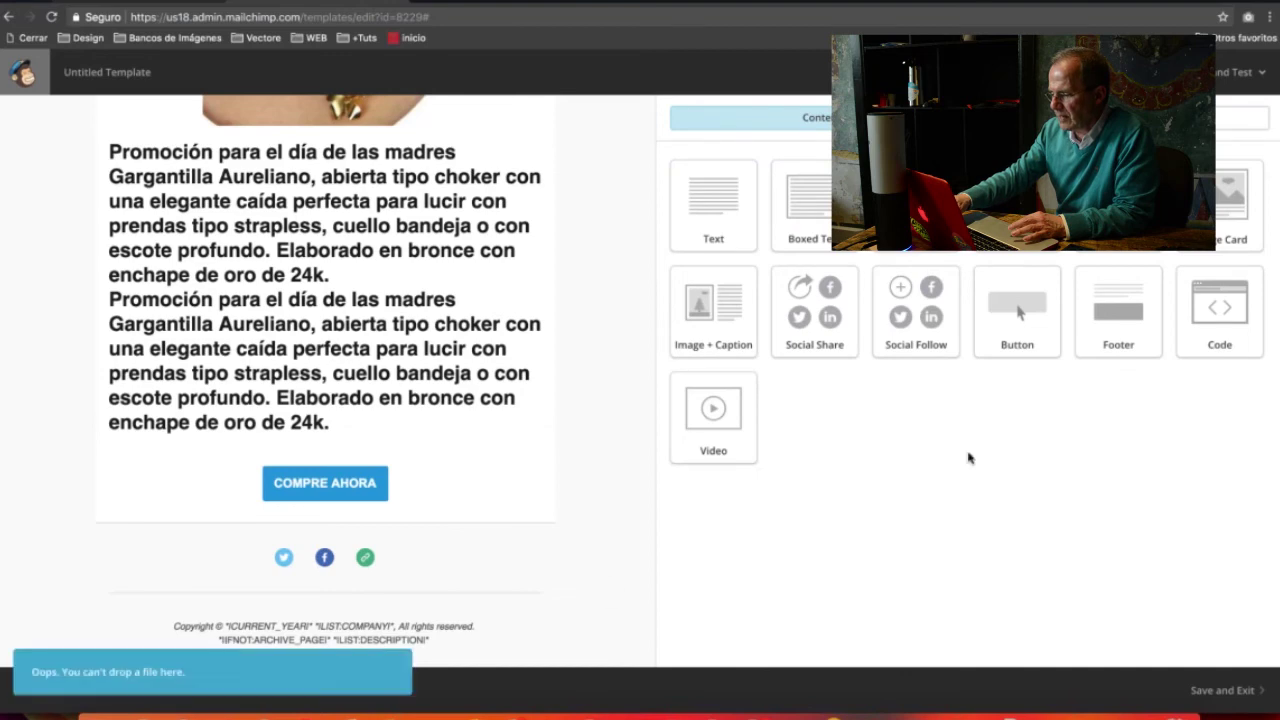
scroll(218, 485, down, 3)
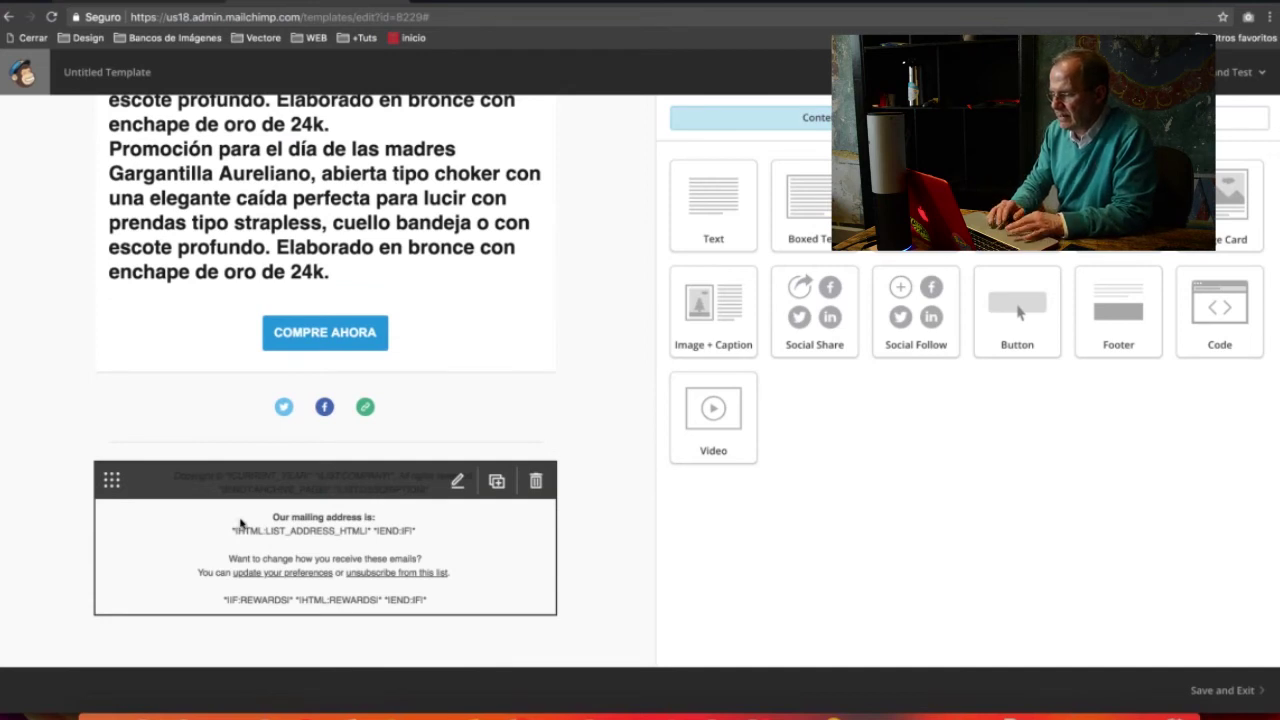
click(240, 522)
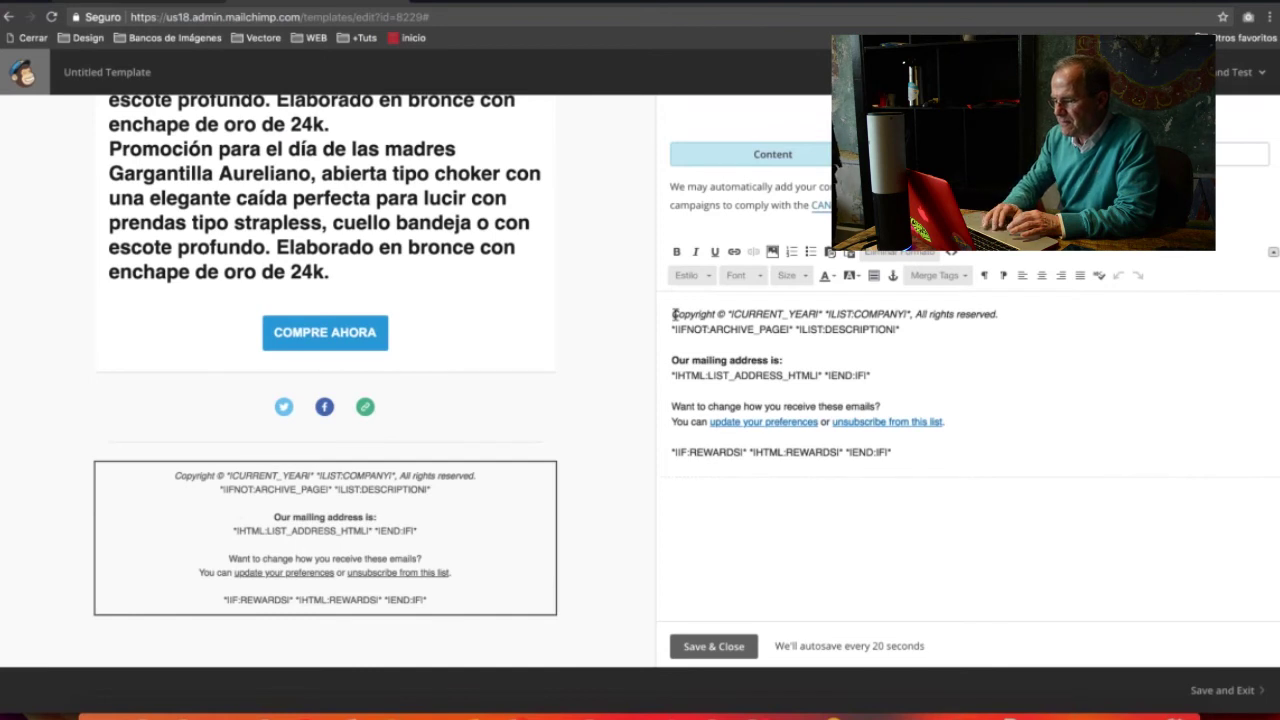
drag(673, 314, 950, 456)
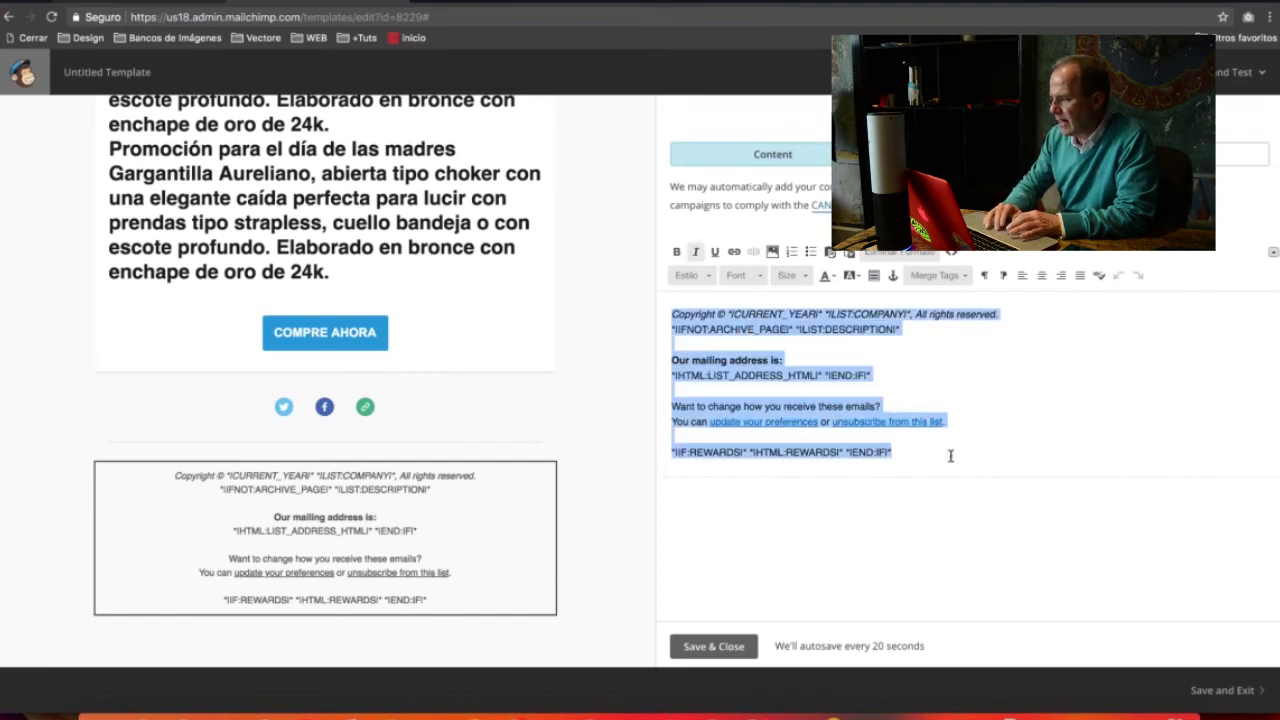
key(BackSpace)
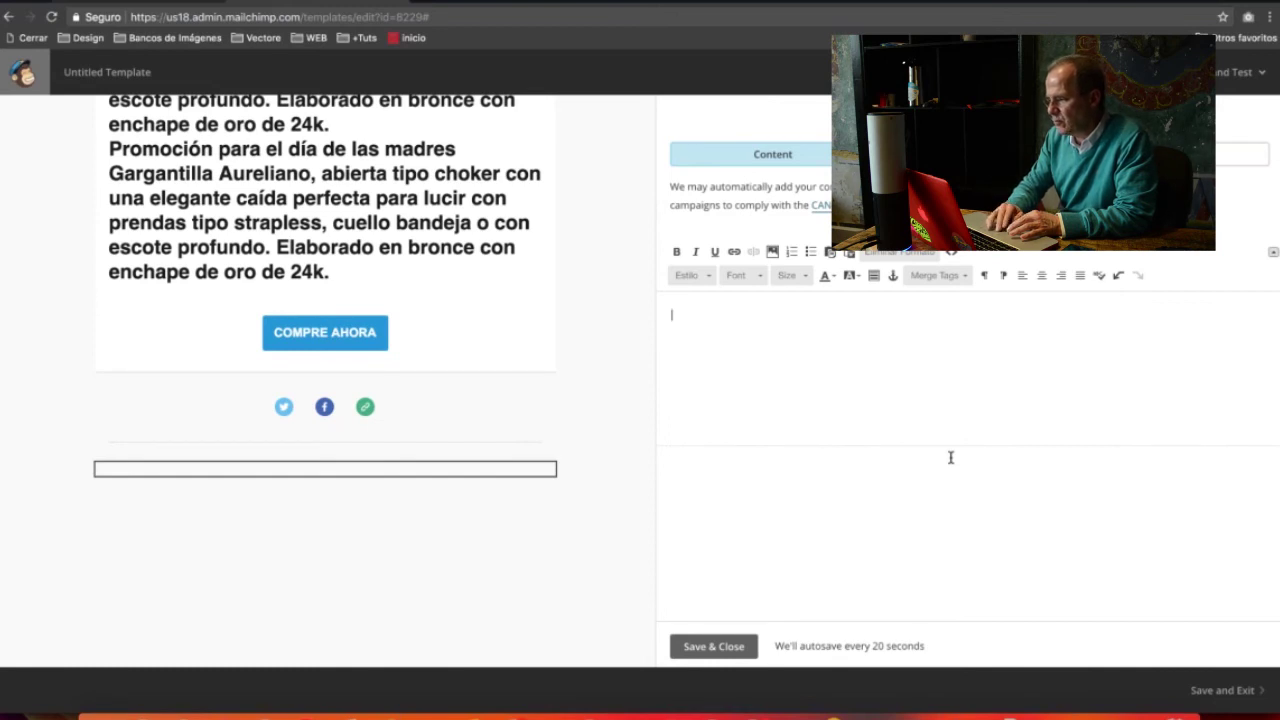
mouse_move(757, 712)
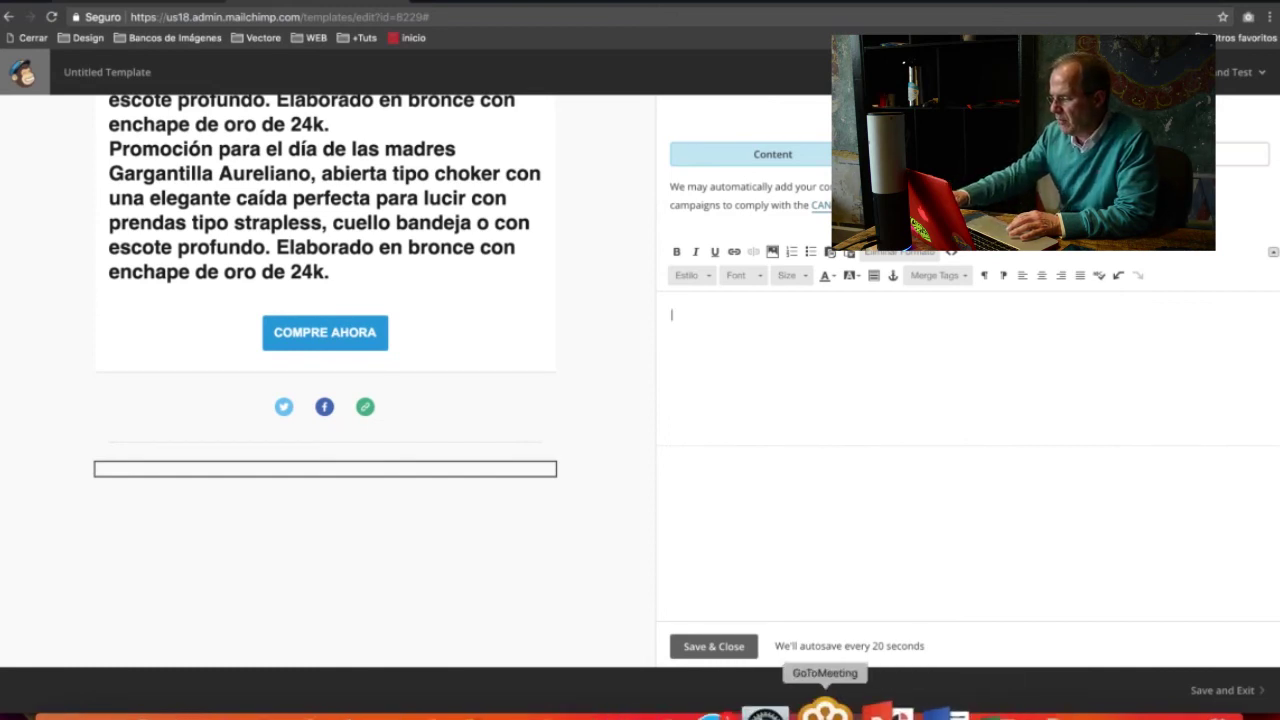
click(889, 712)
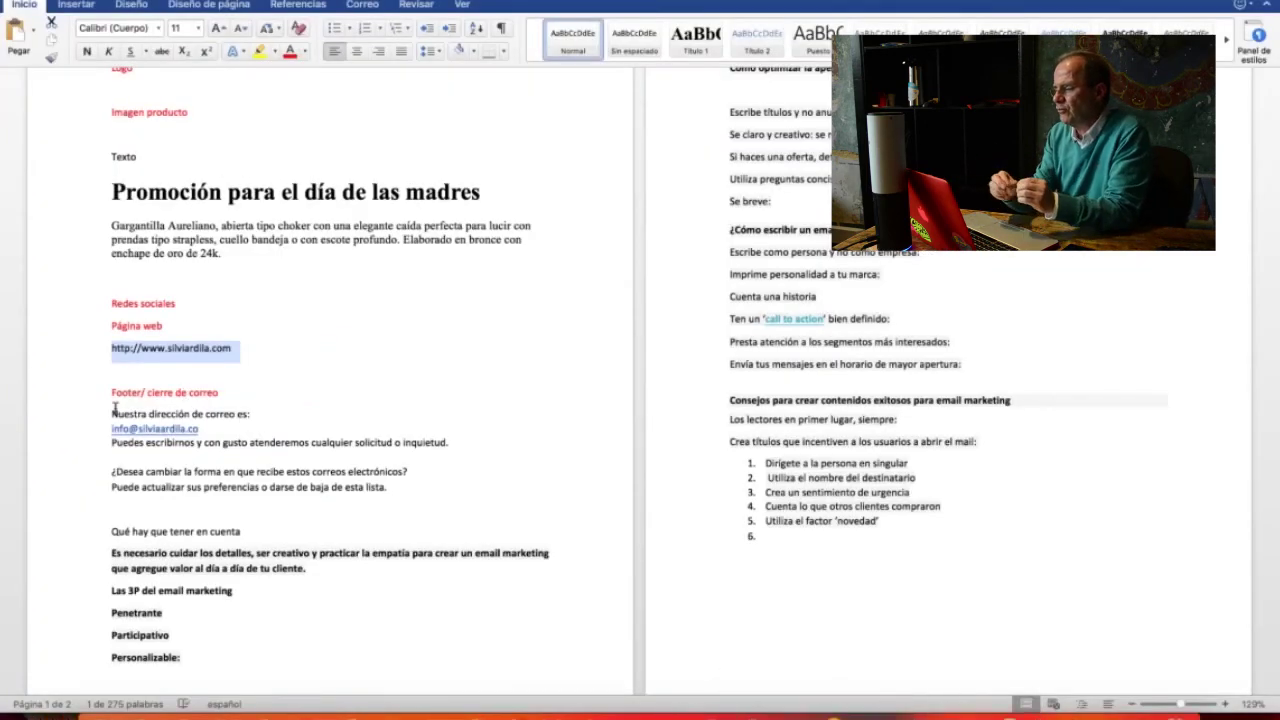
Copy the footer lines under 'Footer/ cierre de correo' and bring up the window overview.
drag(111, 412, 412, 495)
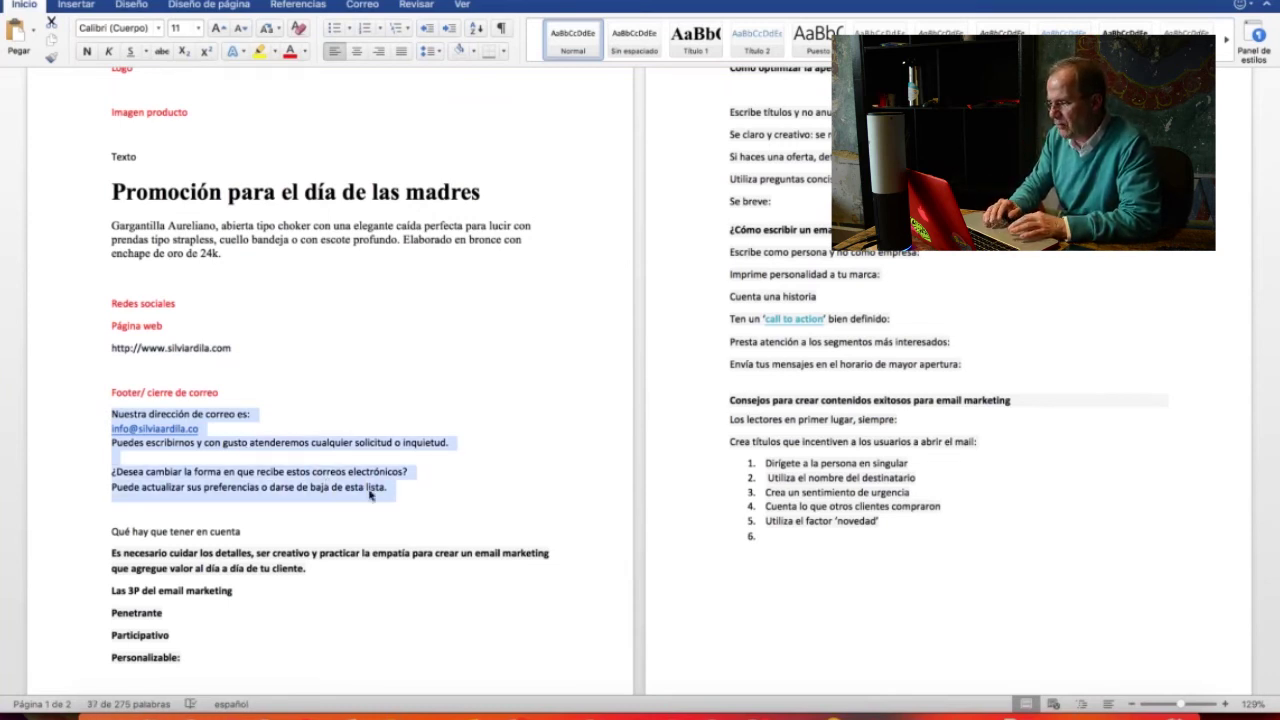
click(112, 680)
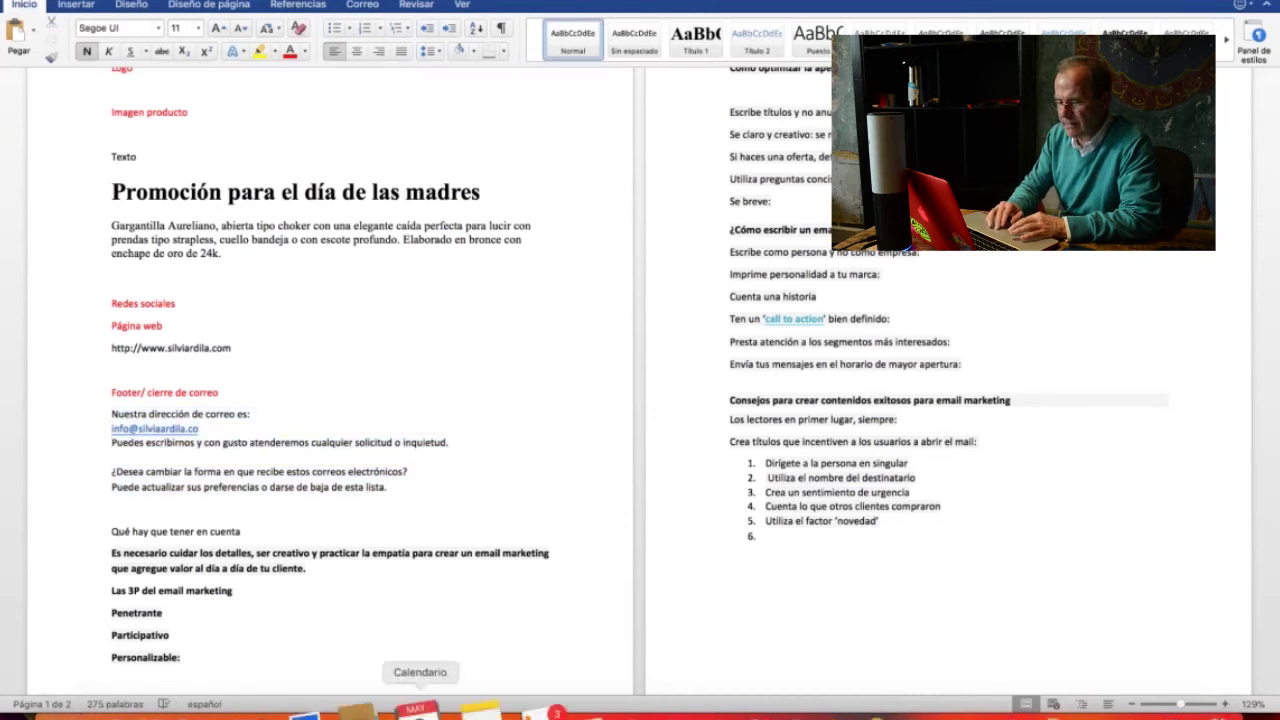
mouse_move(460, 712)
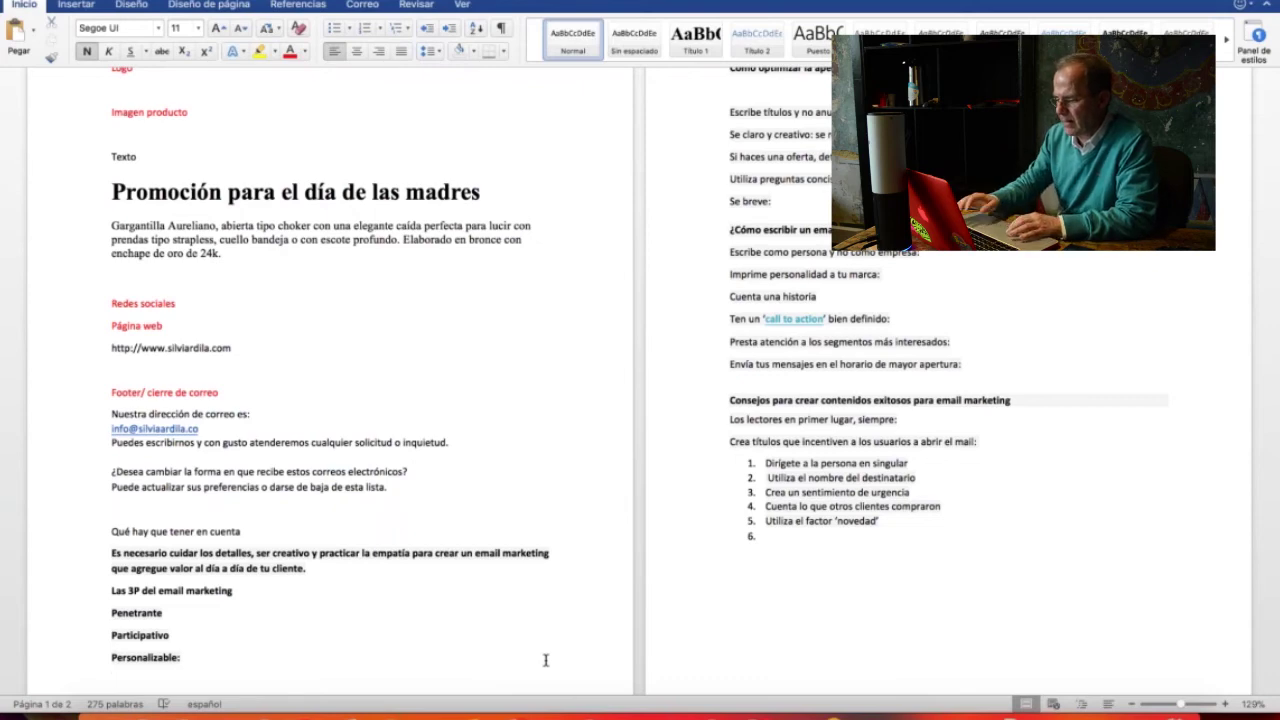
mouse_move(666, 712)
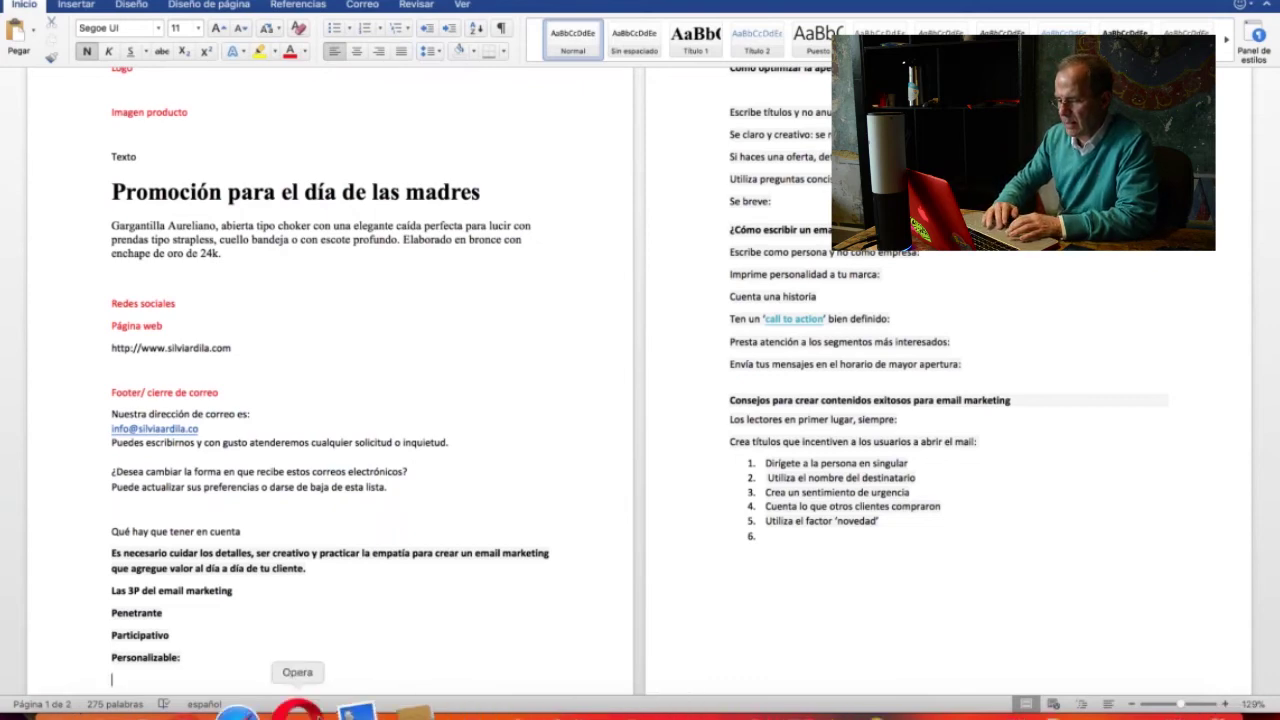
key(ctrl+Up)
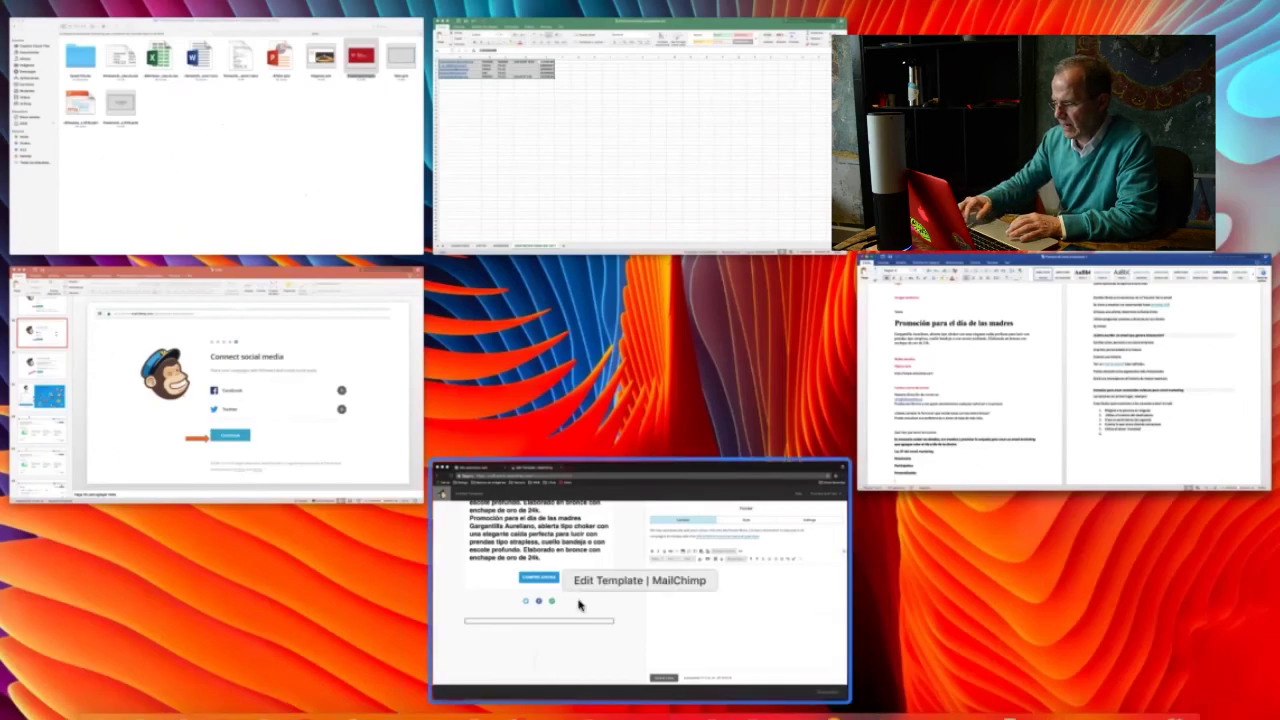
Paste the contact, enquiries and unsubscribe copy into the empty footer and save it.
click(578, 605)
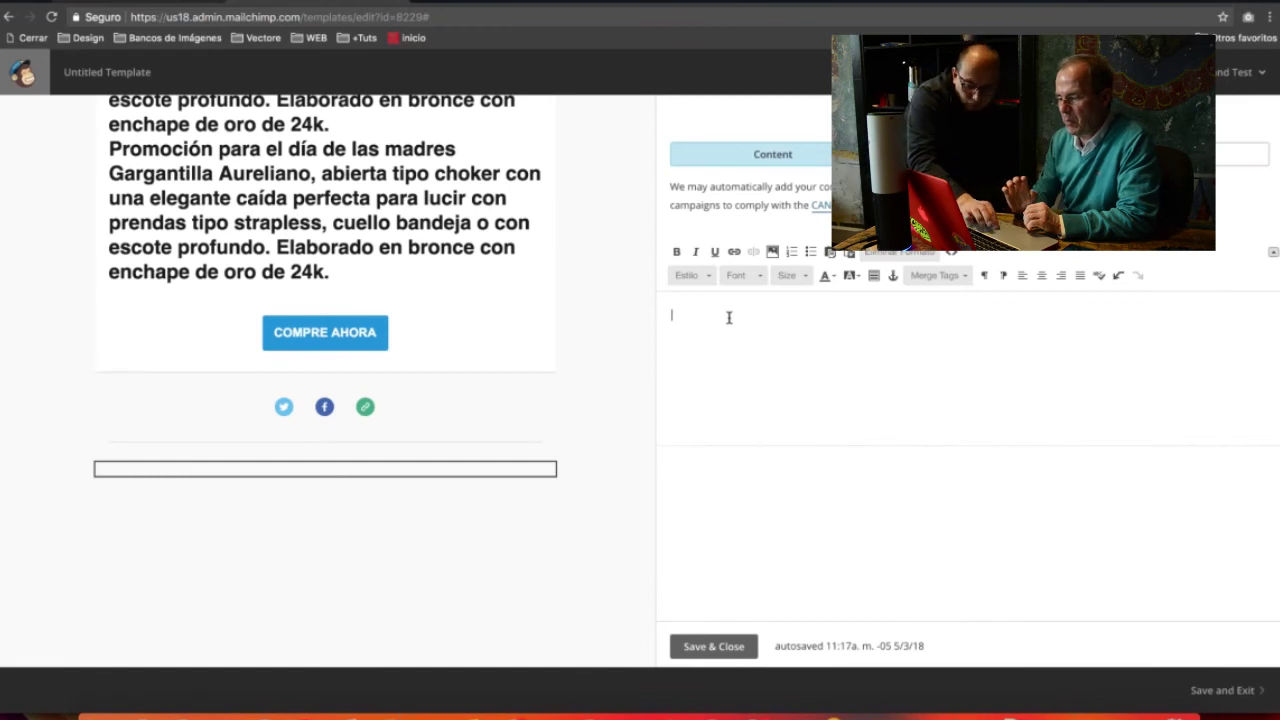
key(super+v)
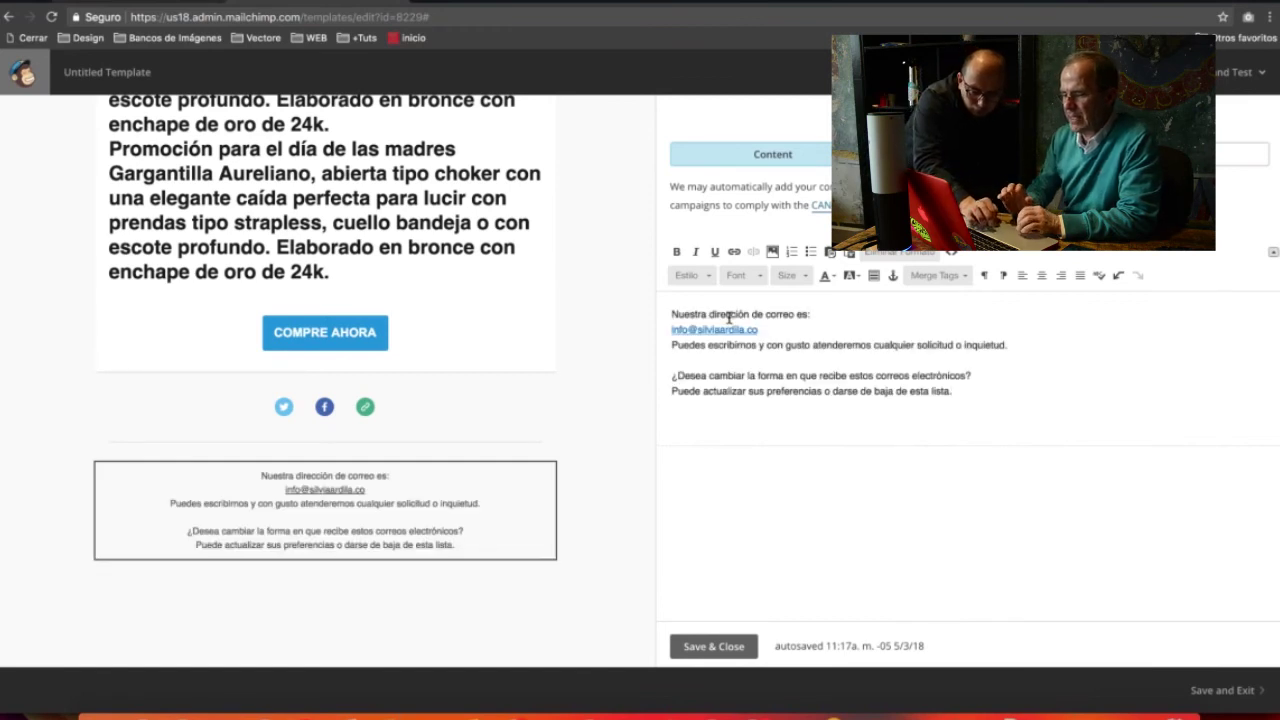
click(712, 647)
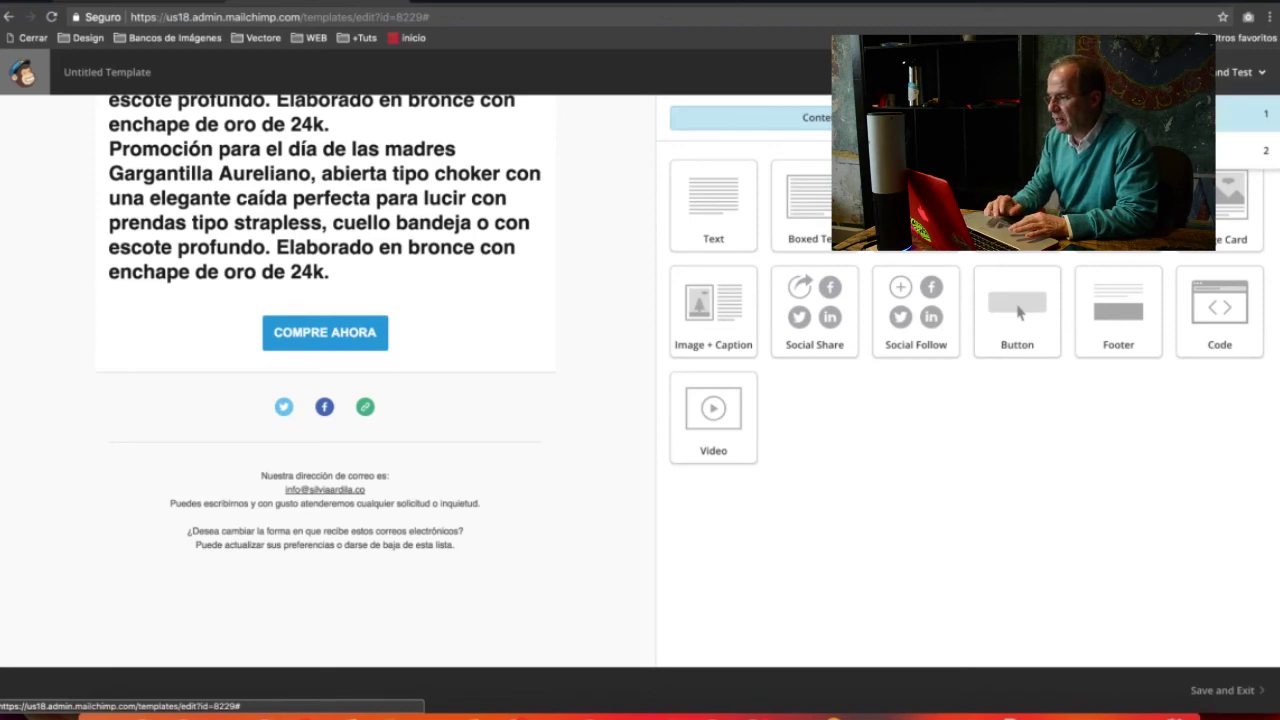
key(Return)
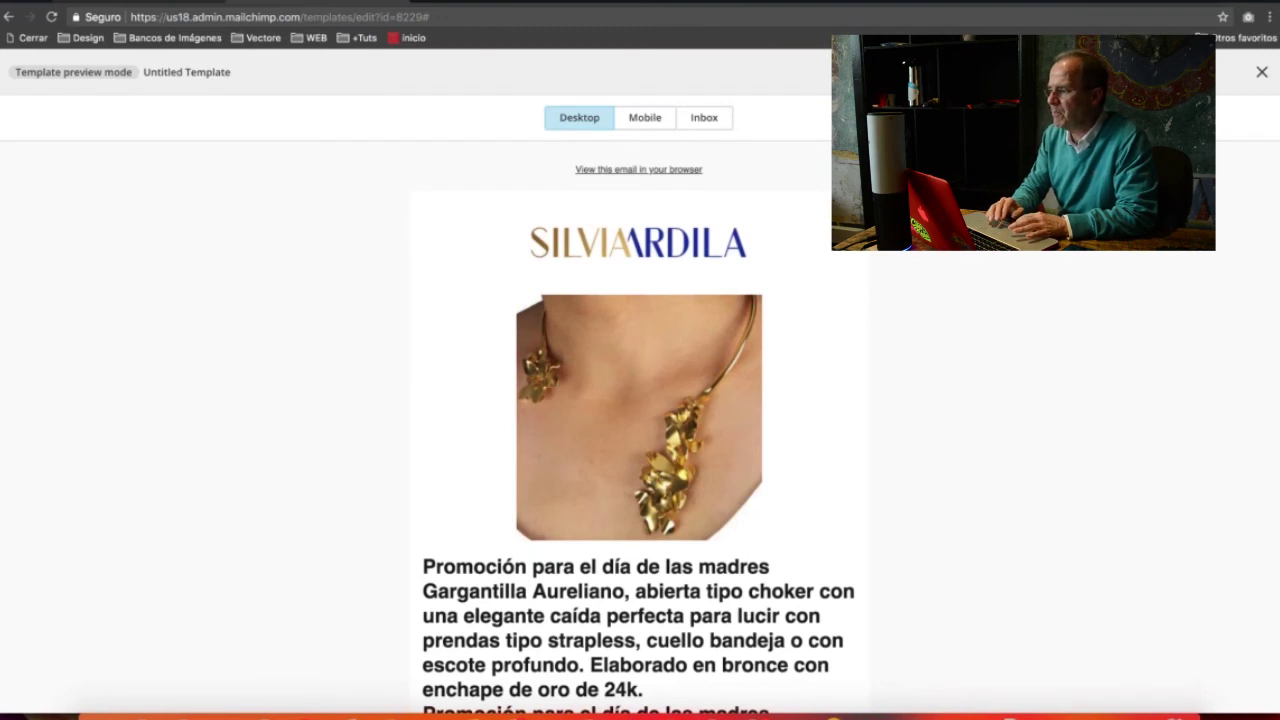
click(651, 120)
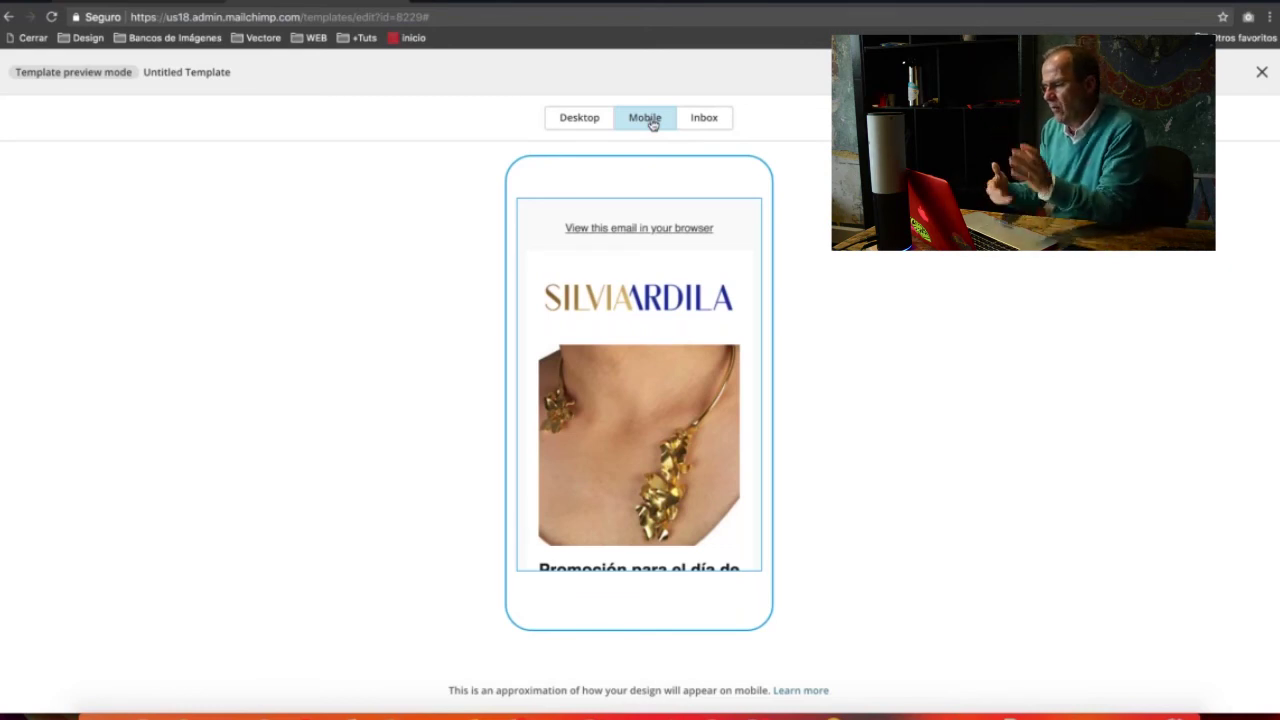
key(Escape)
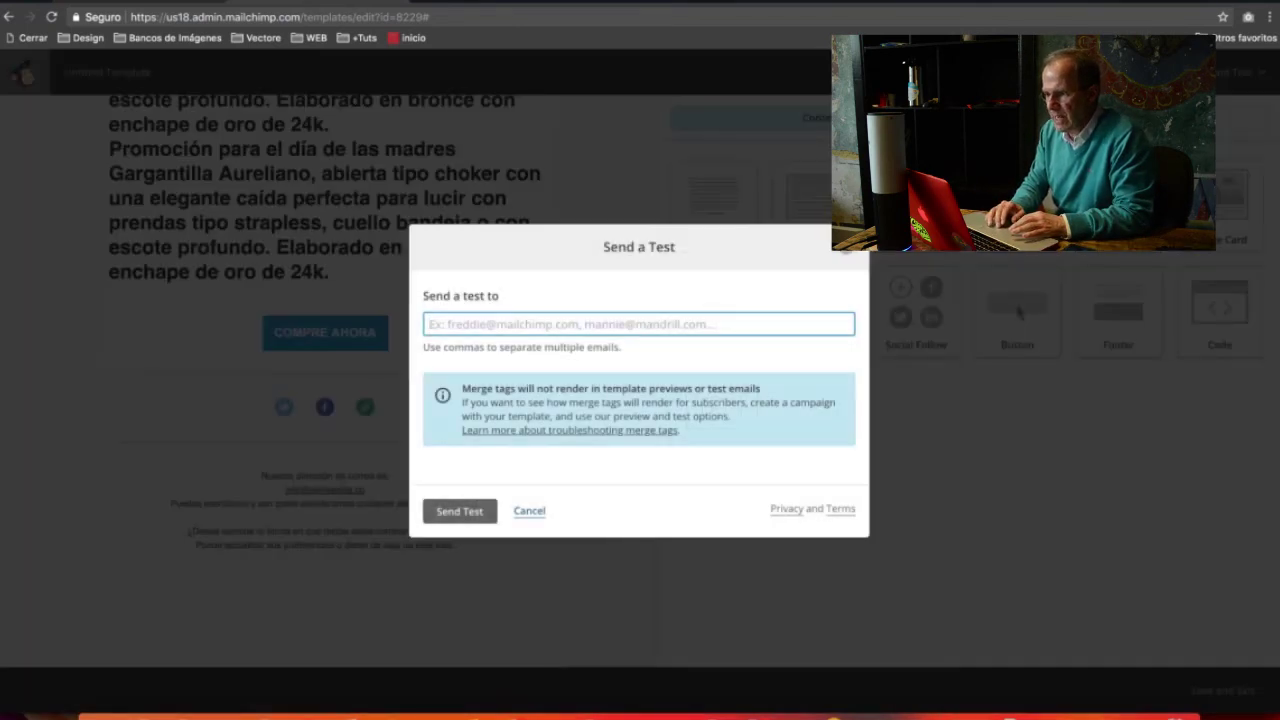
Enter the test recipient's e-mail address, send the test email, and dismiss the confirmation.
text(RE)
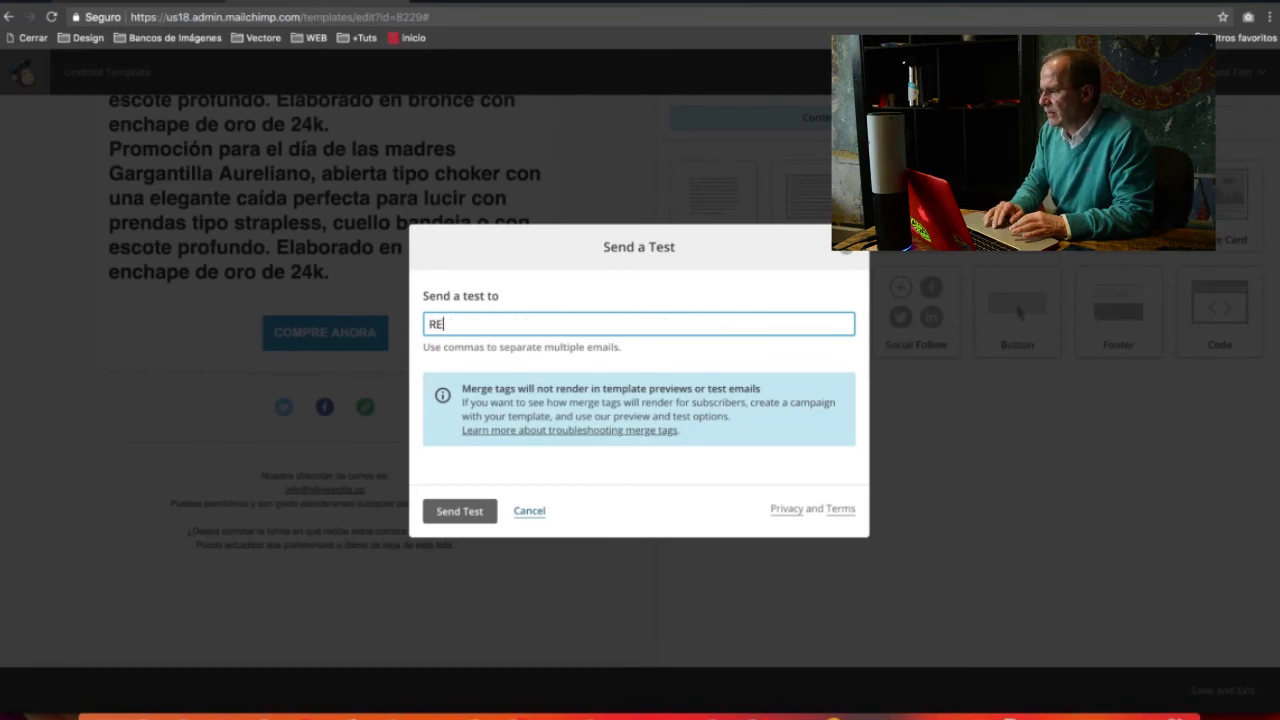
key(BackSpace)
key(BackSpace)
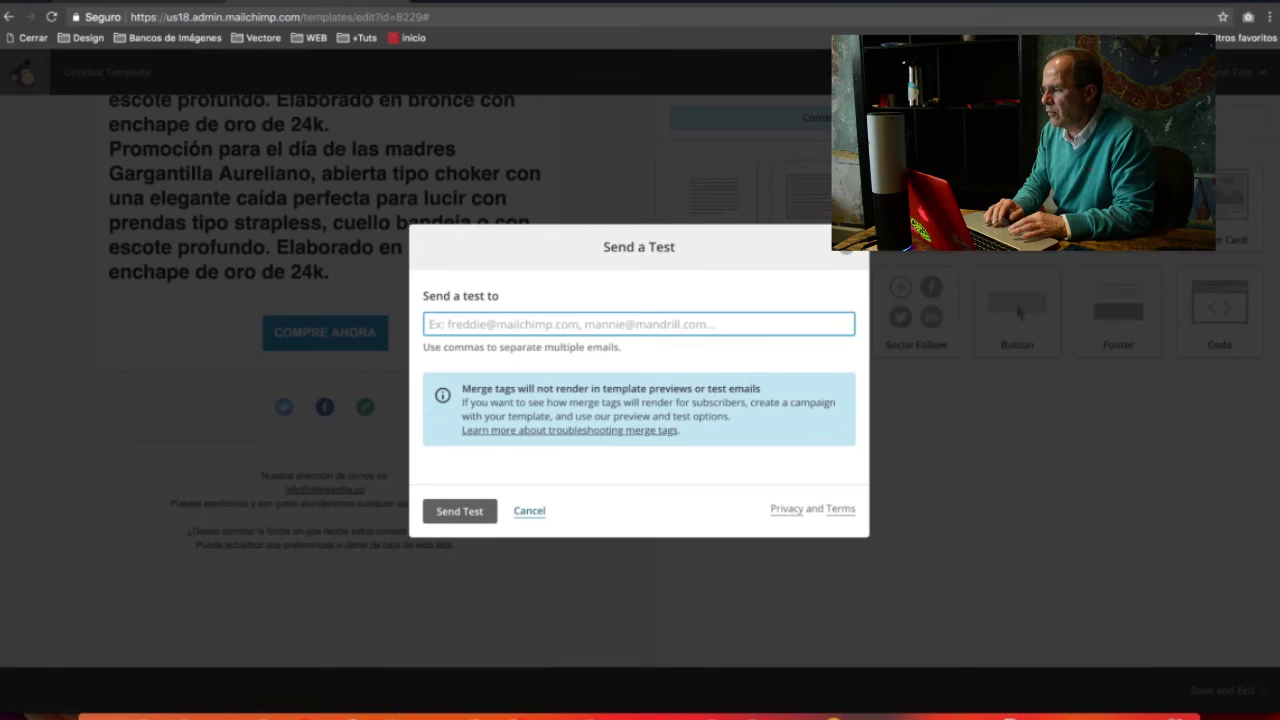
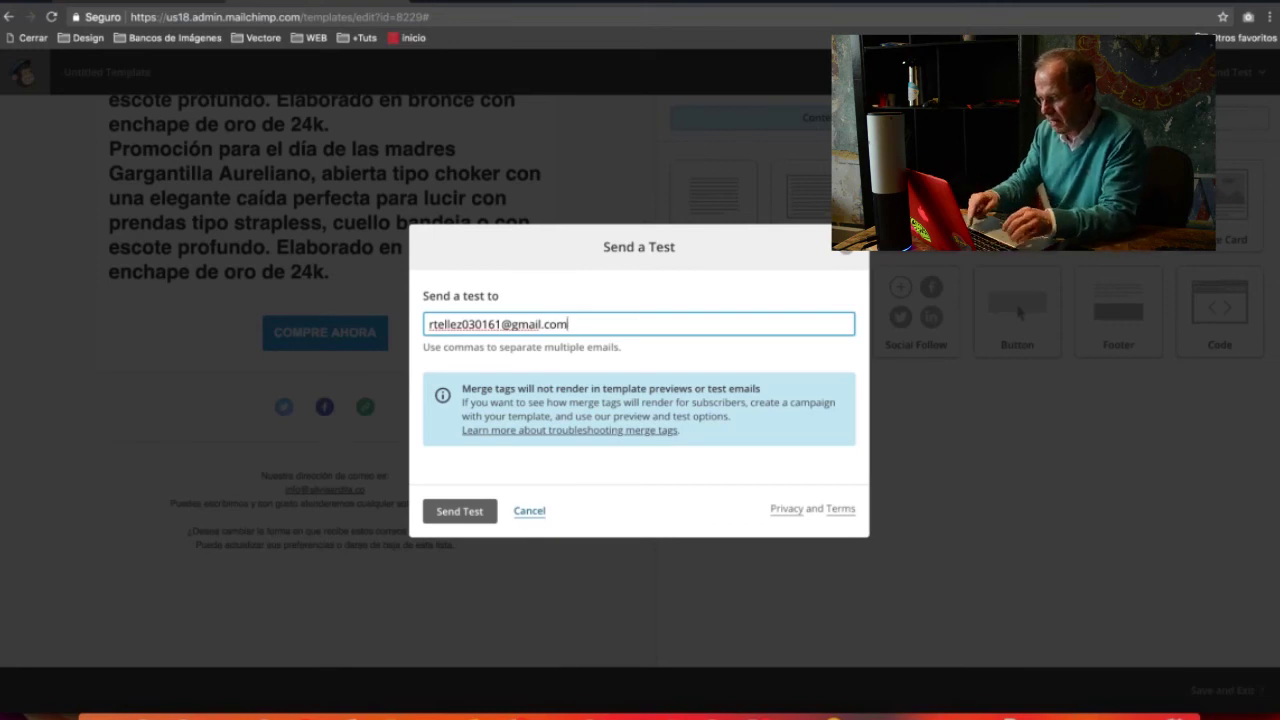
click(466, 511)
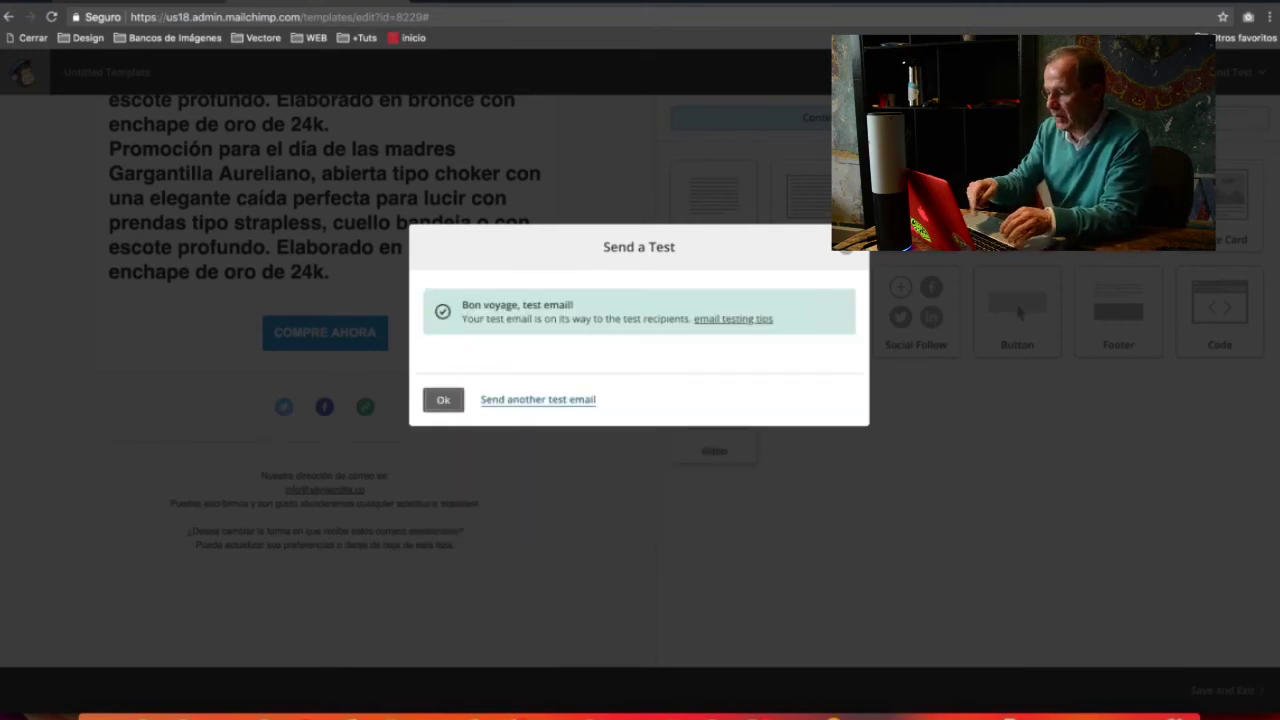
click(443, 402)
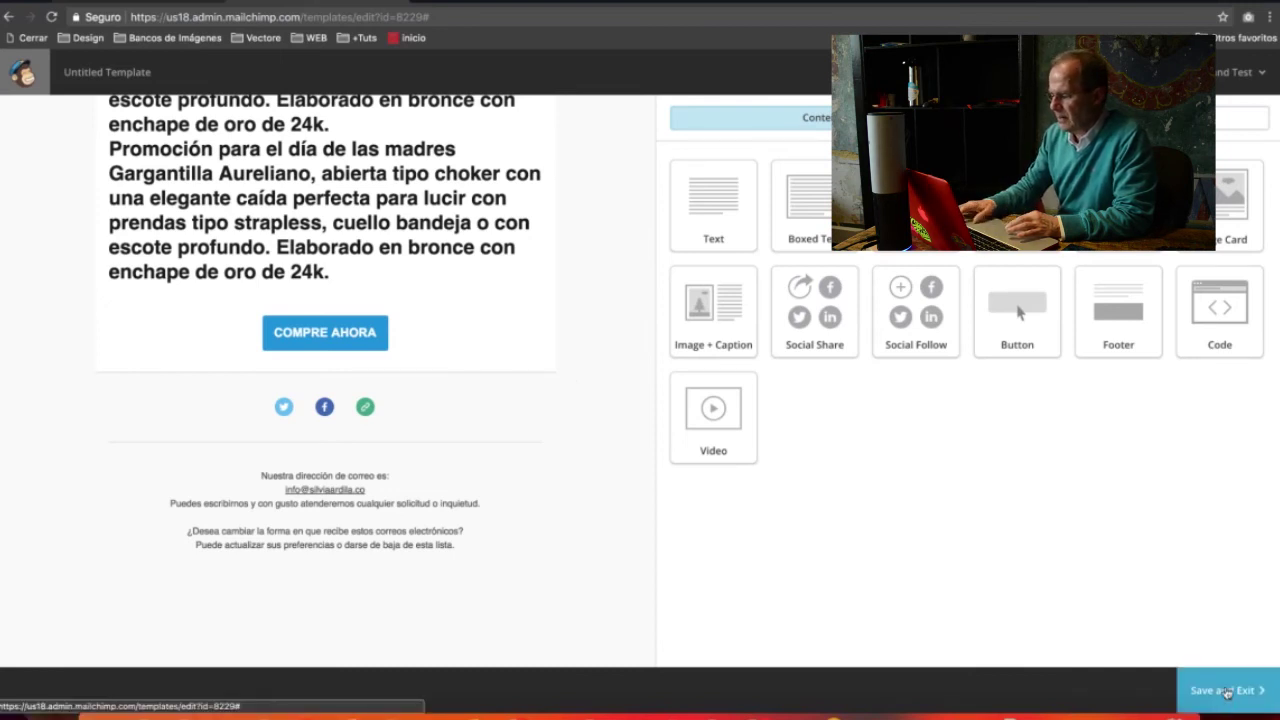
Choose Save and Exit and name the template 'Campaña día de la madre 2018'.
click(1226, 700)
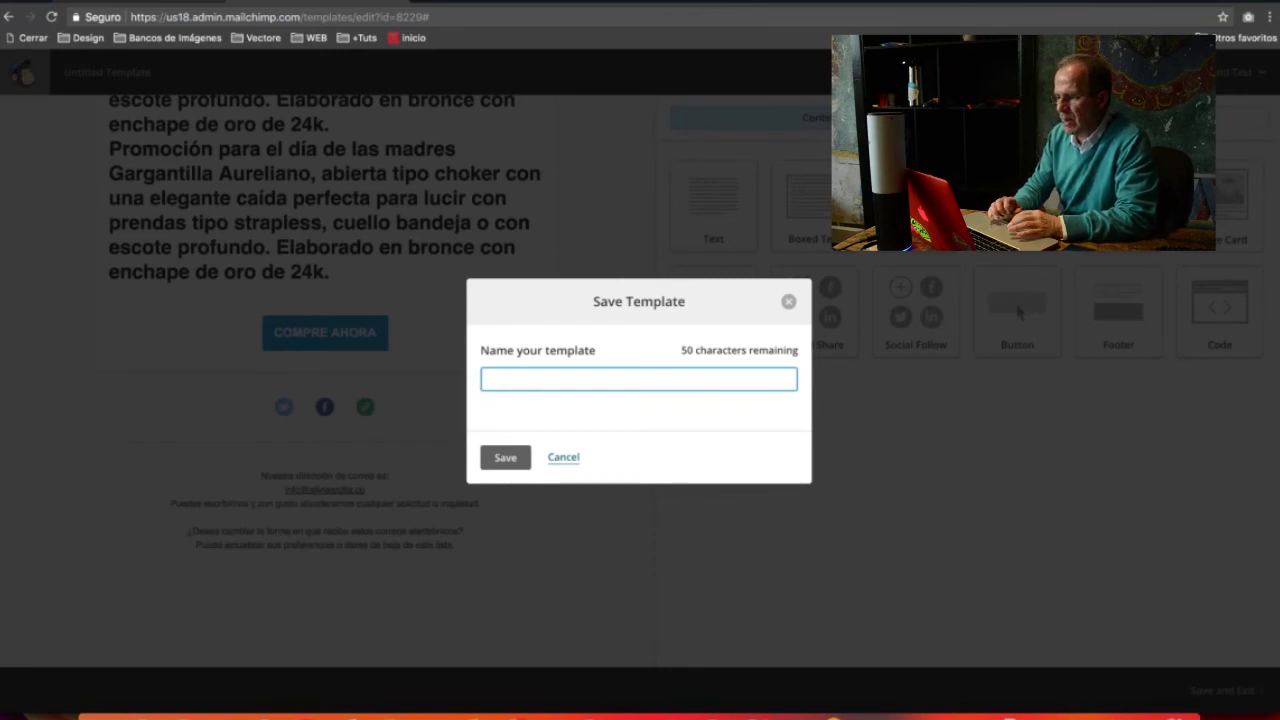
text(Campaña )
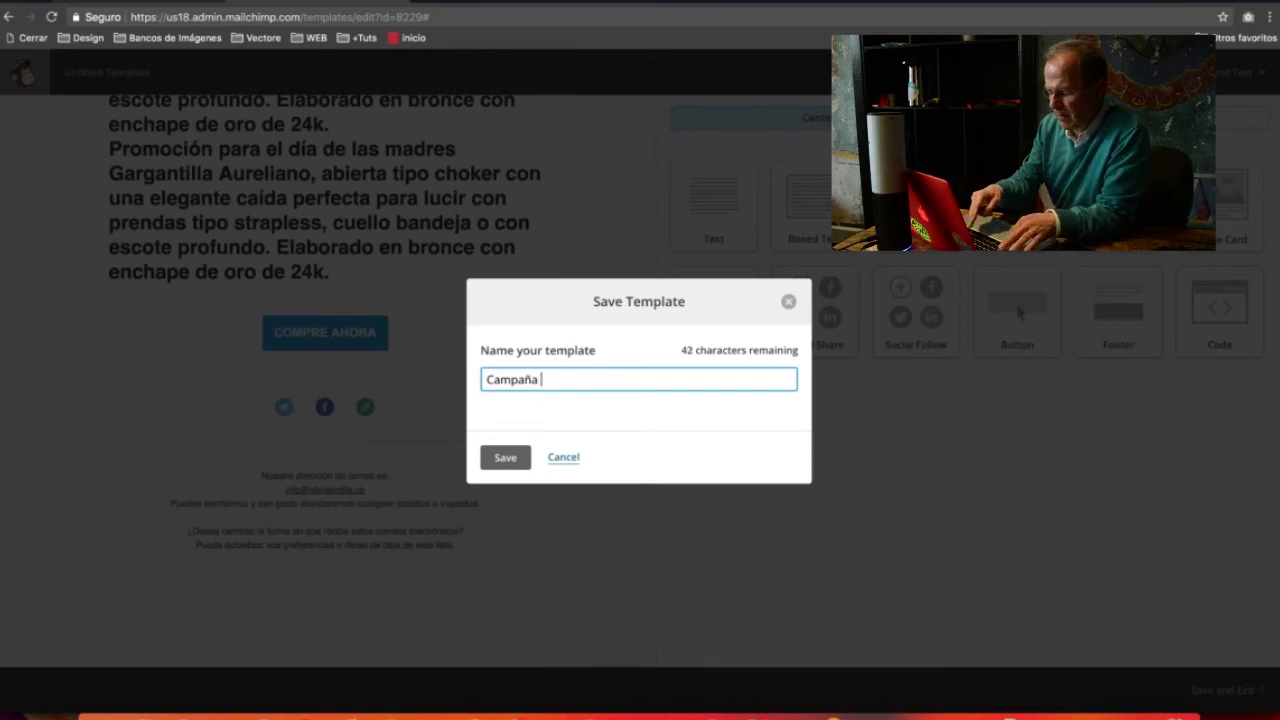
text(día de)
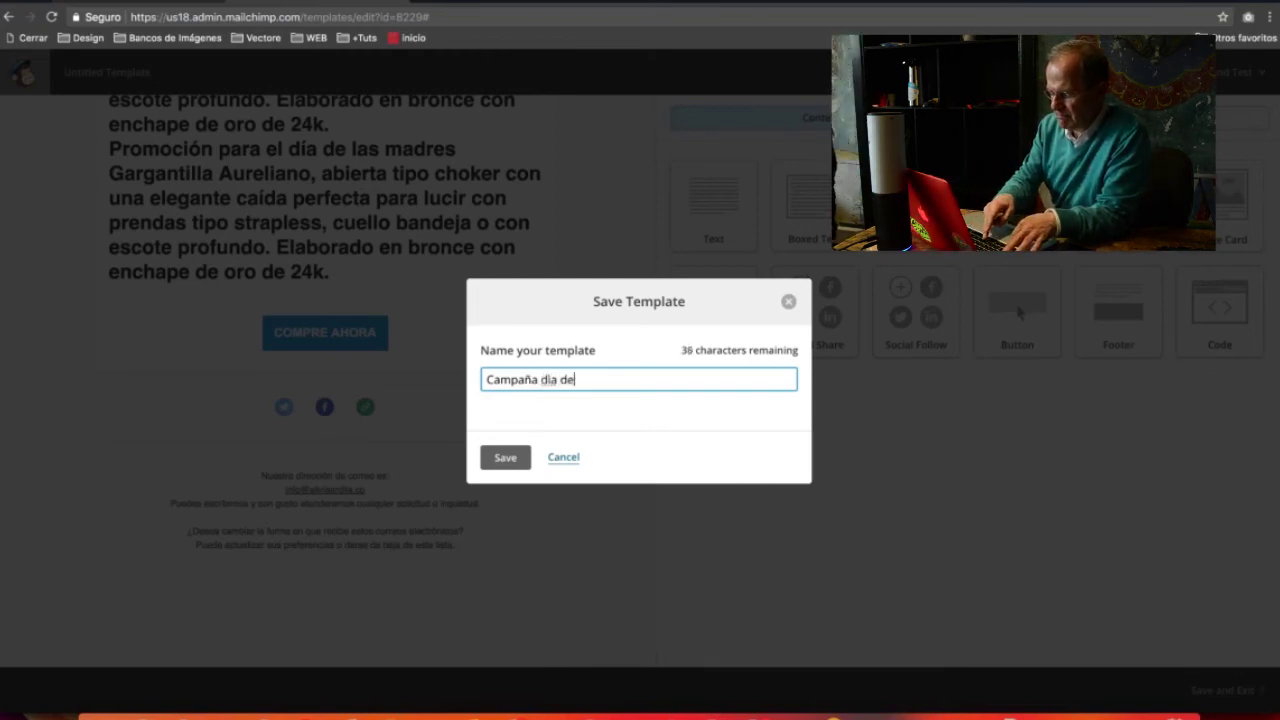
text( la madre)
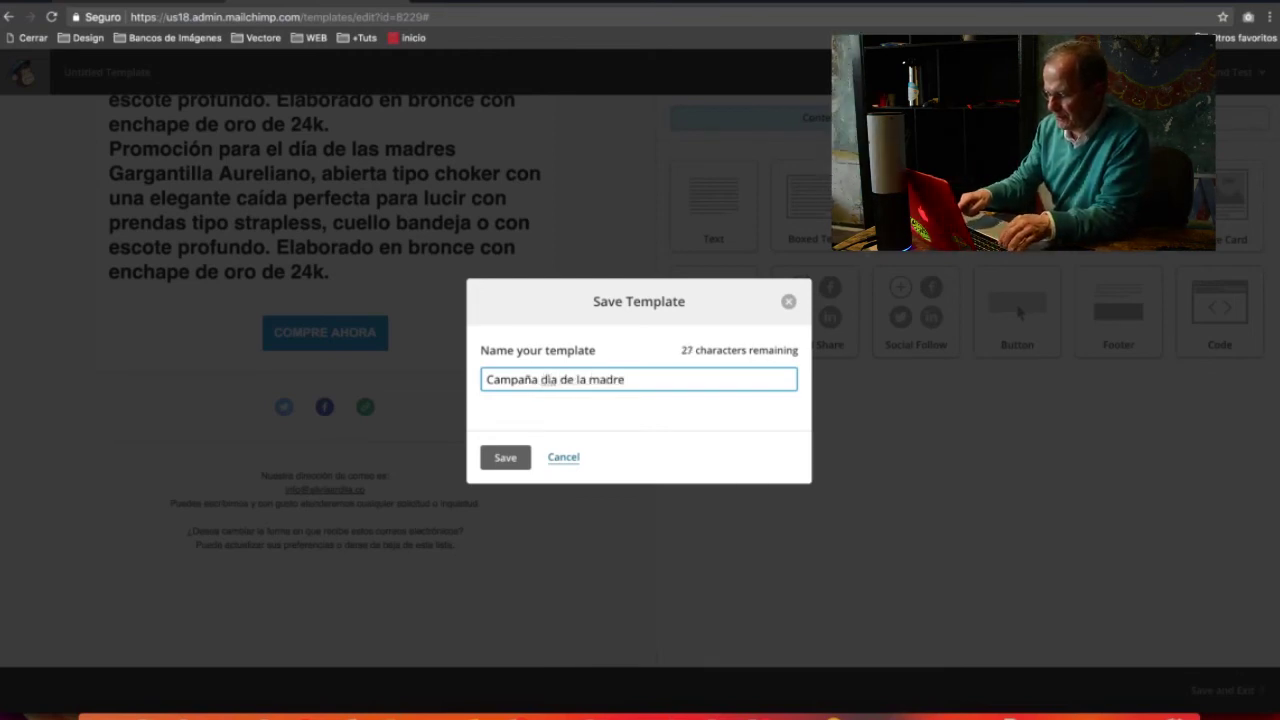
text( 2018)
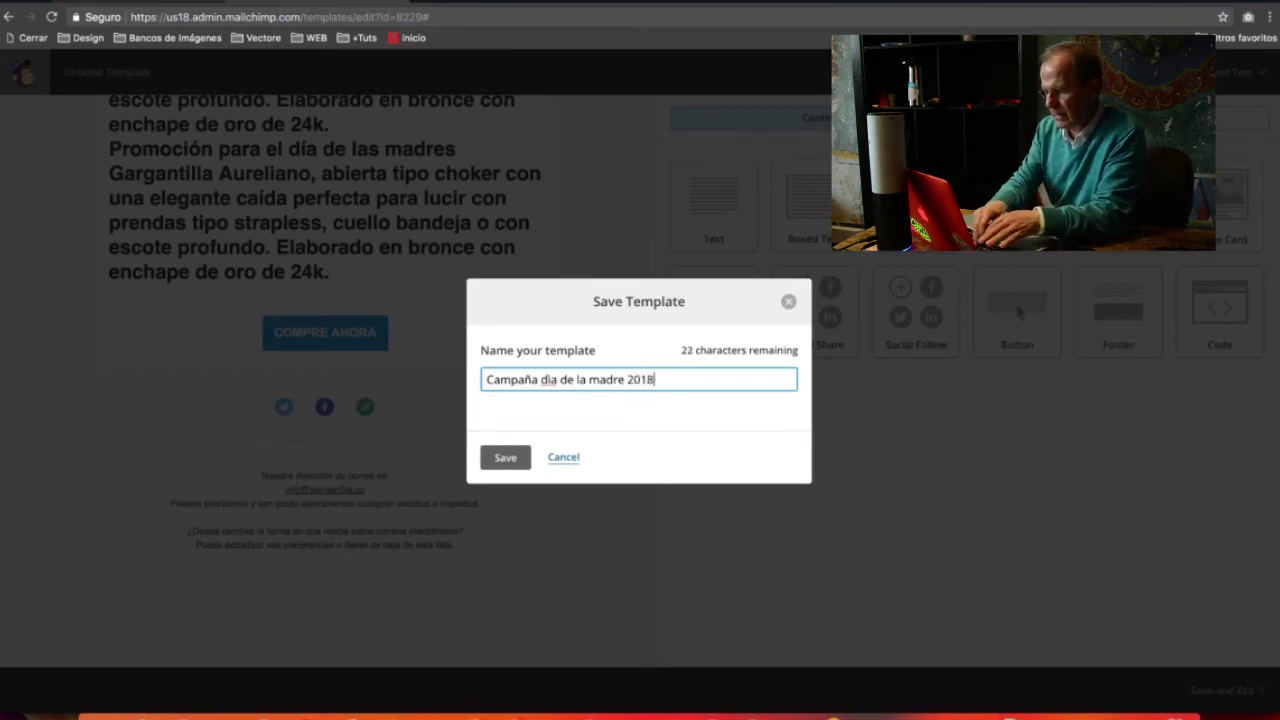
Save the template as 'Campaña día de la madre 2018' and switch to the Word notes.
click(505, 458)
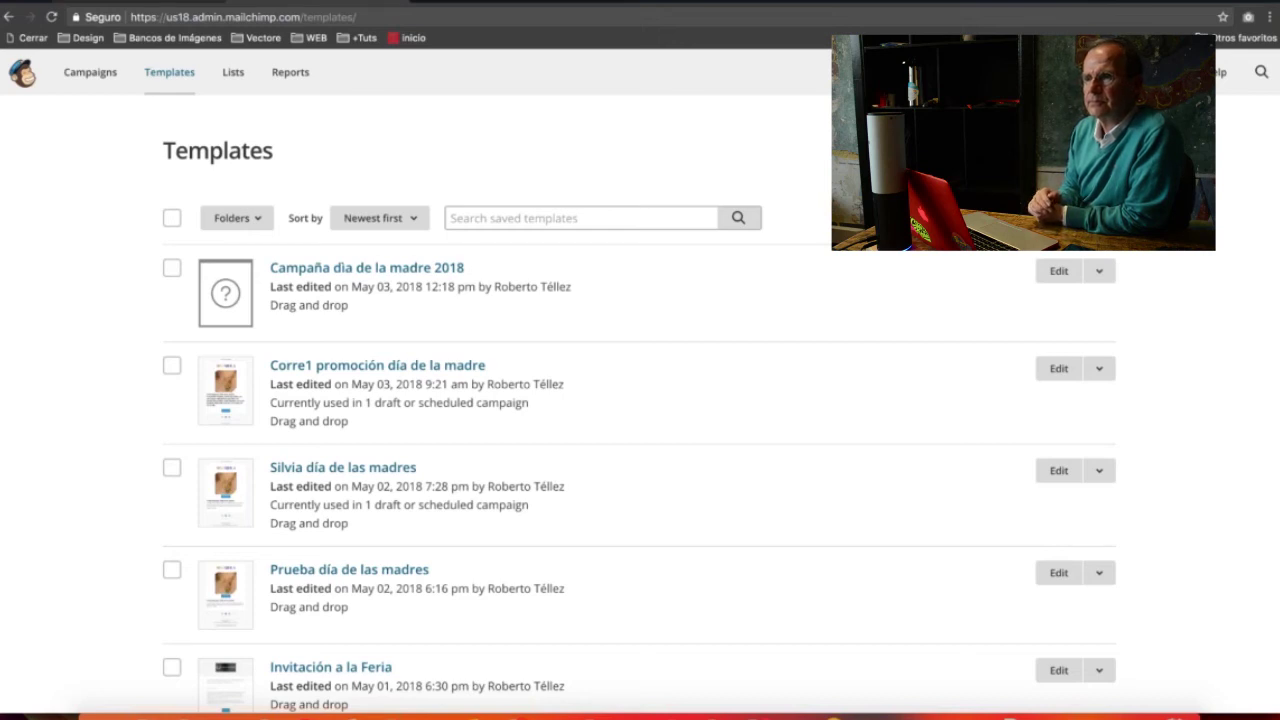
mouse_move(903, 712)
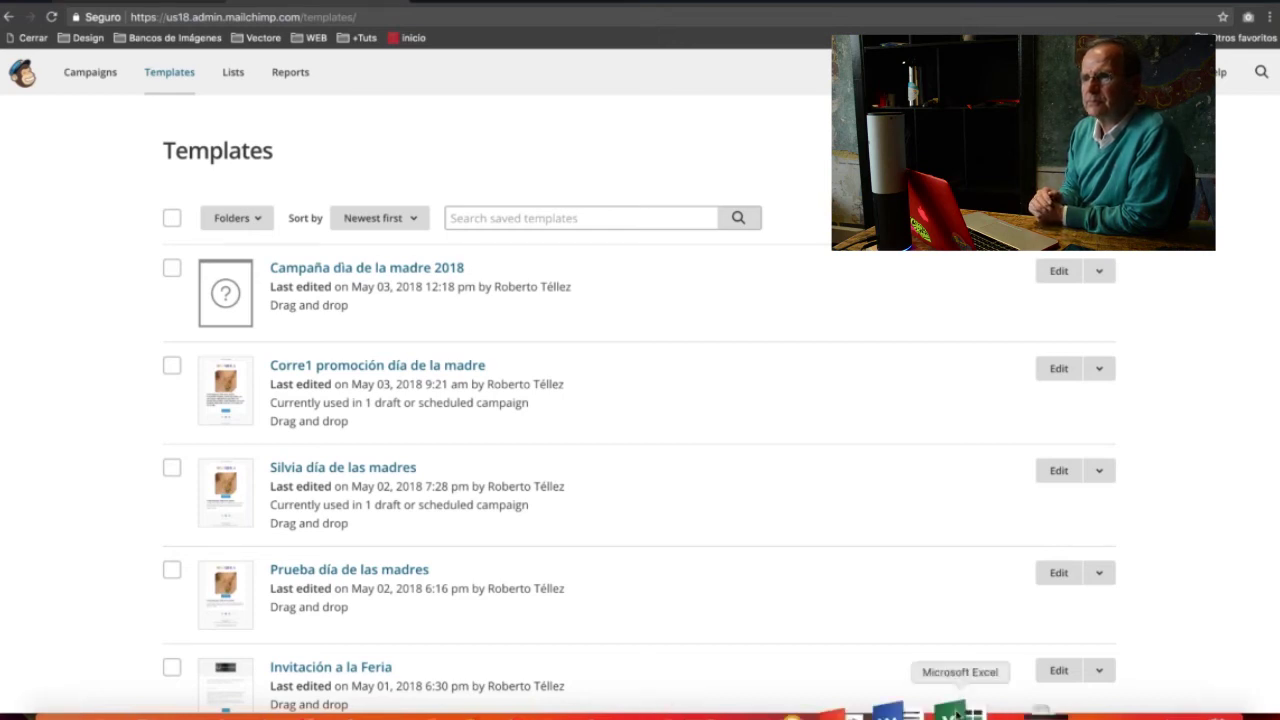
click(903, 712)
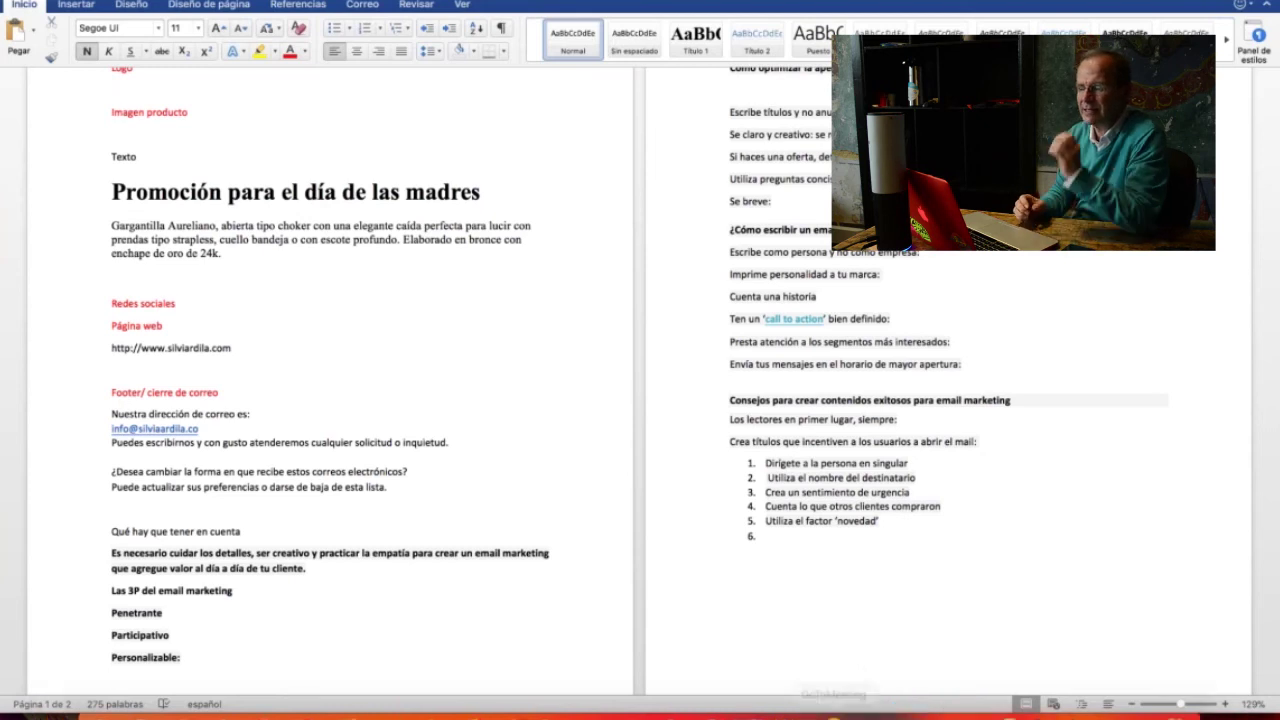
Review the Word notes with the Mother's Day copy and the five email-title tips.
mouse_move(224, 712)
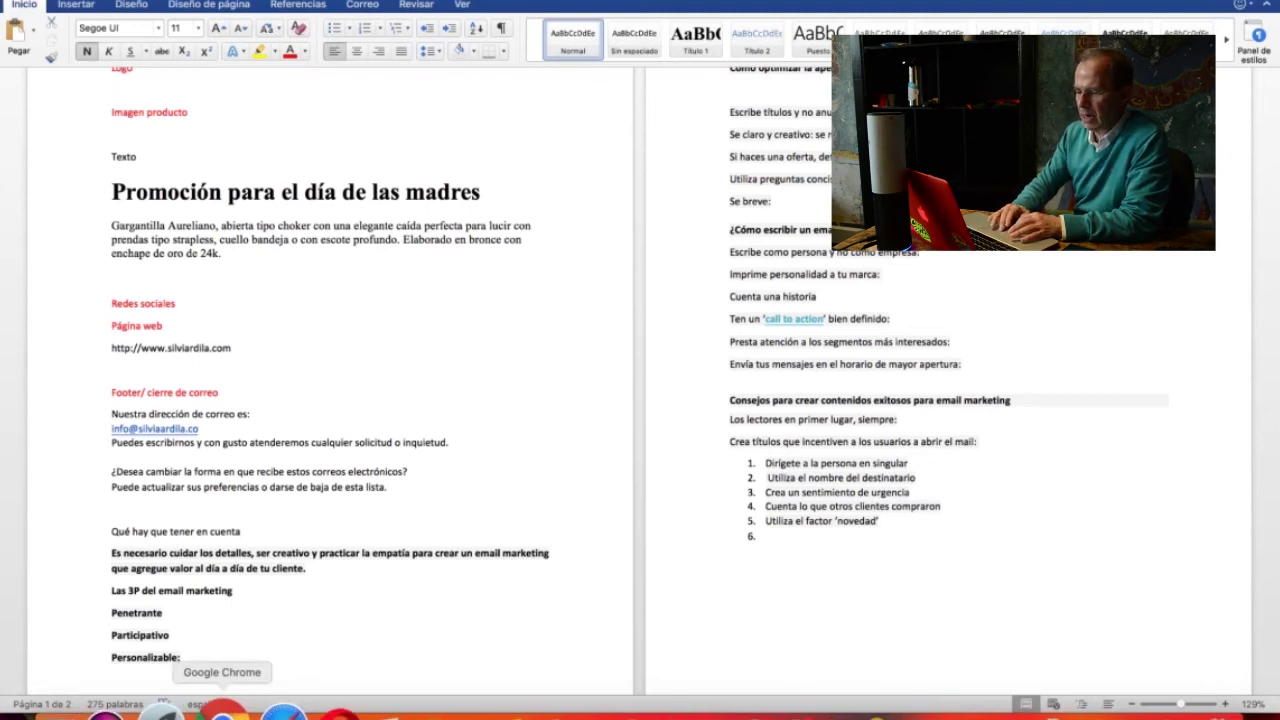
Scroll through the later PowerPoint tutorial slides, then return to the MailChimp Templates page.
key(ctrl+Up)
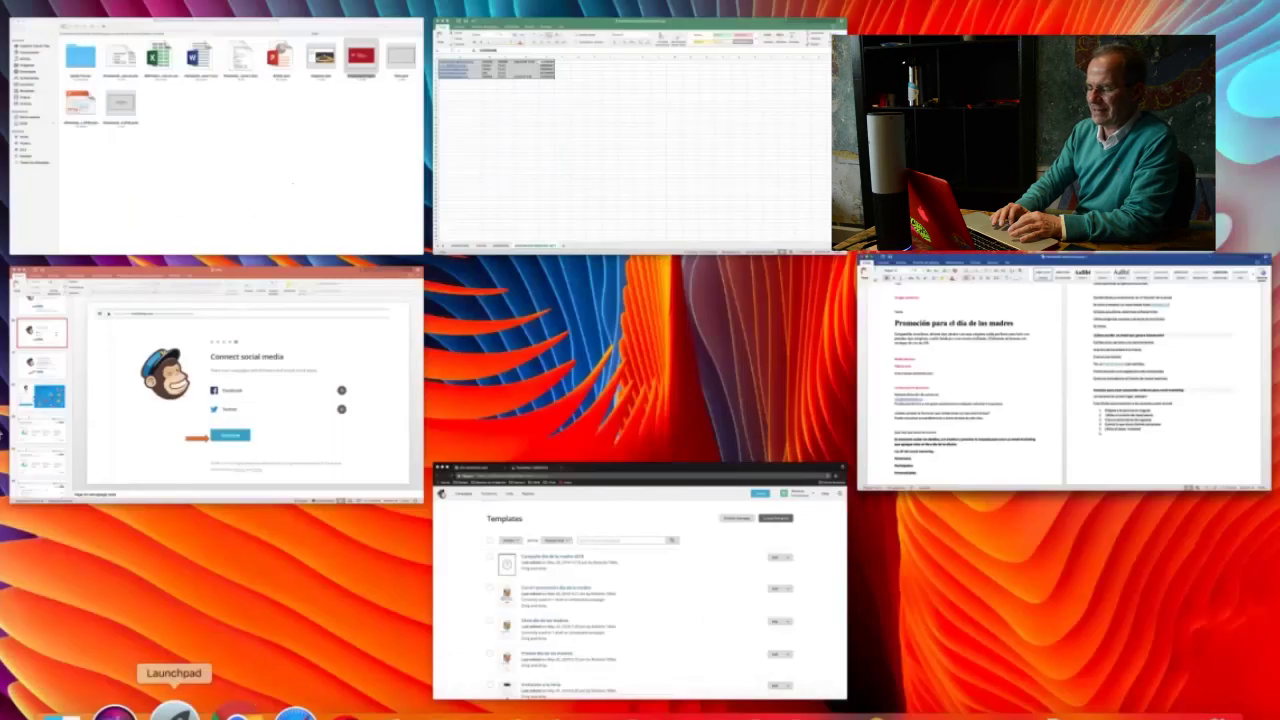
click(224, 400)
scroll(126, 372, down, 2)
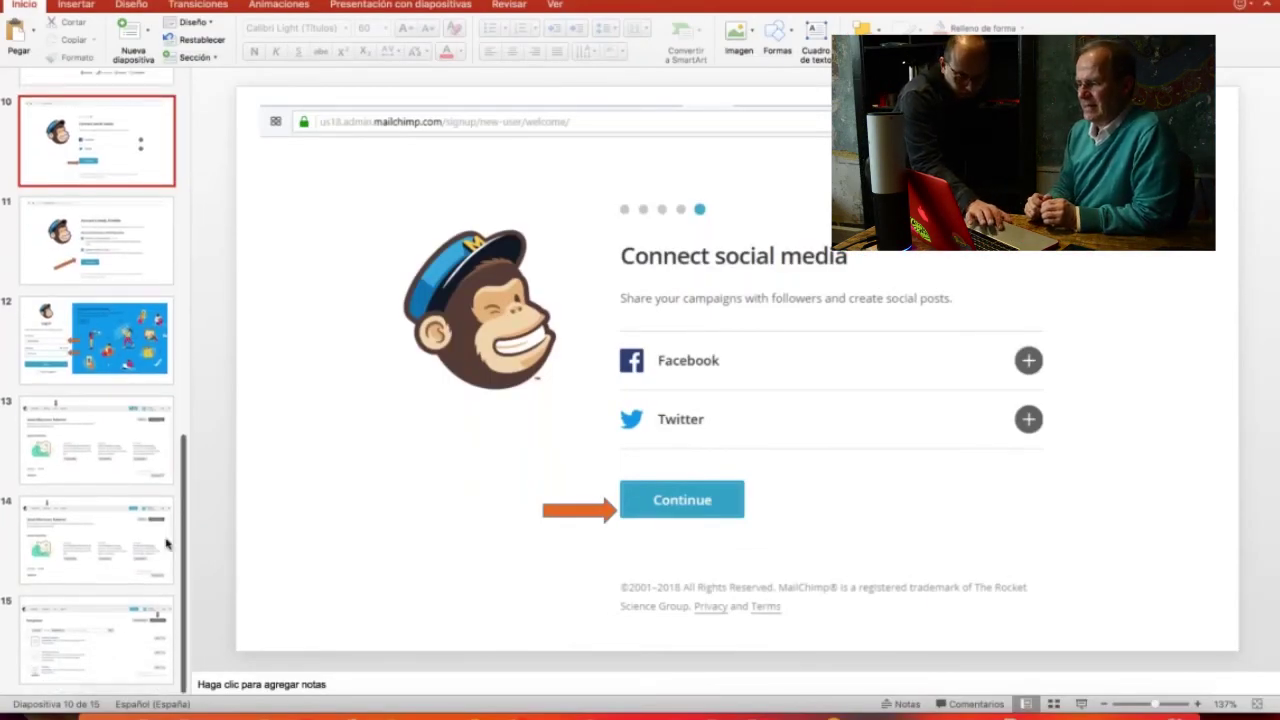
key(ctrl+Up)
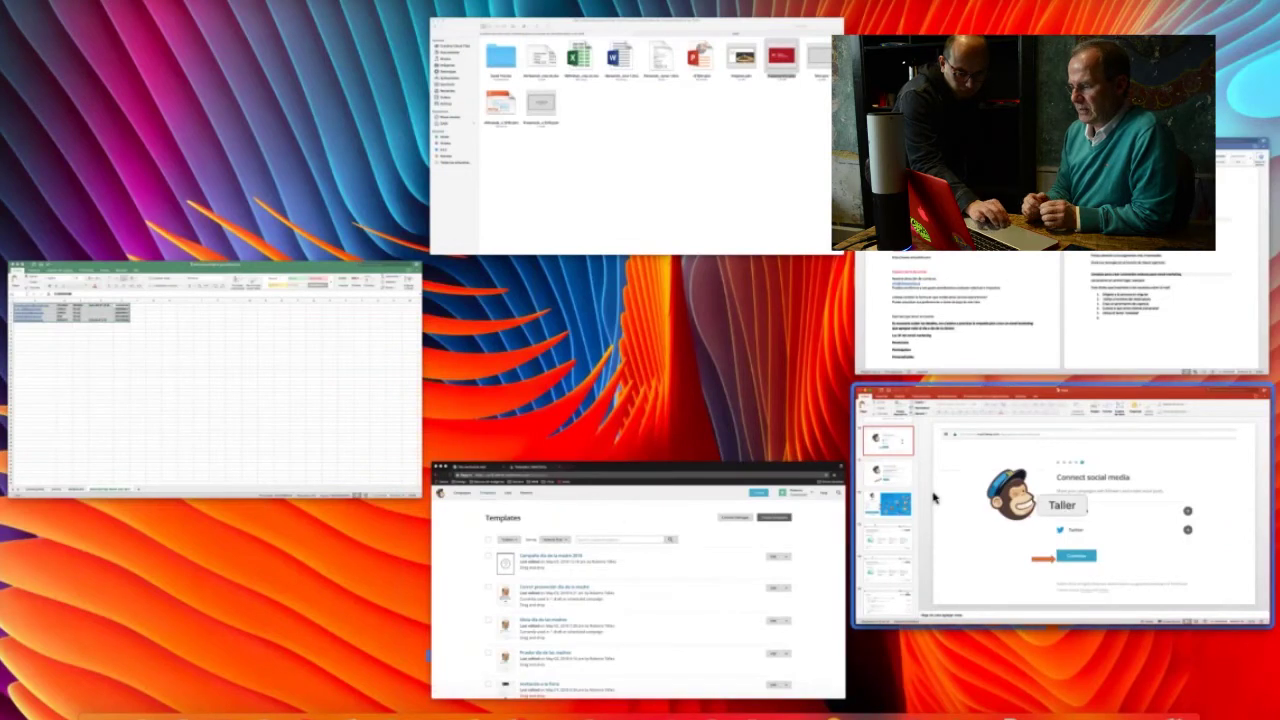
click(680, 550)
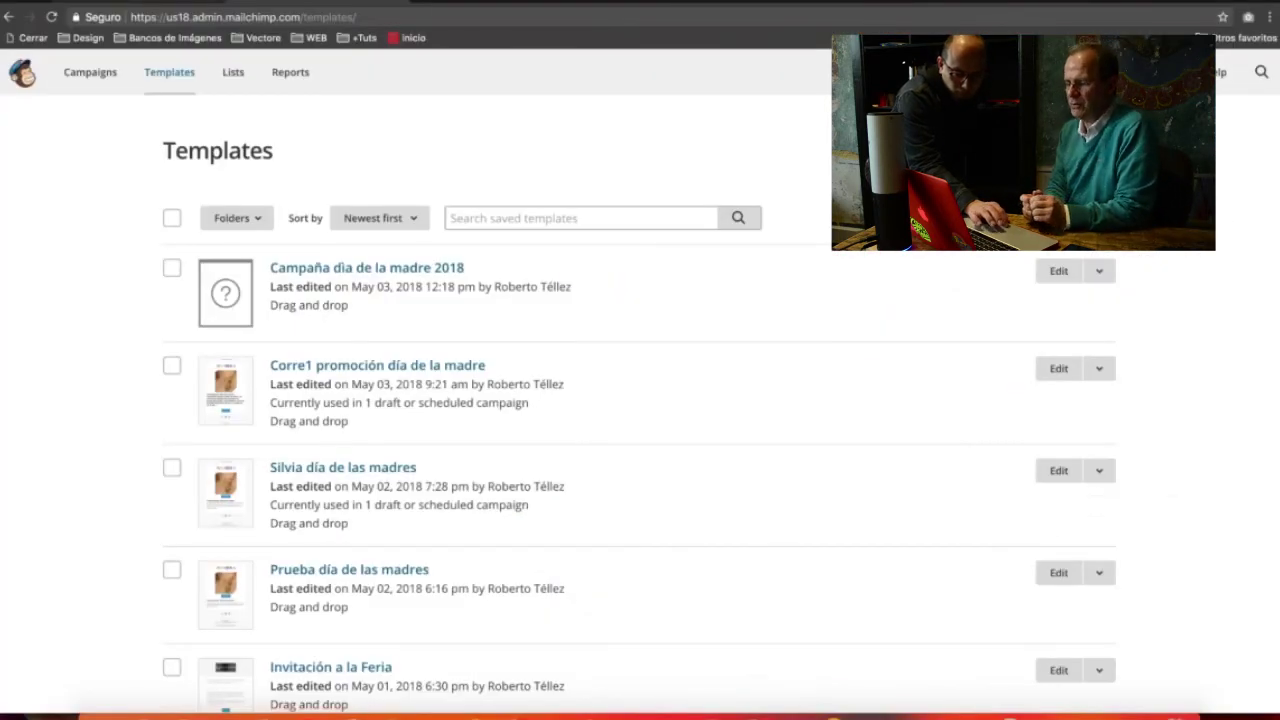
Create a new regular email campaign named 'Promoción día de la madre 2018'.
click(90, 74)
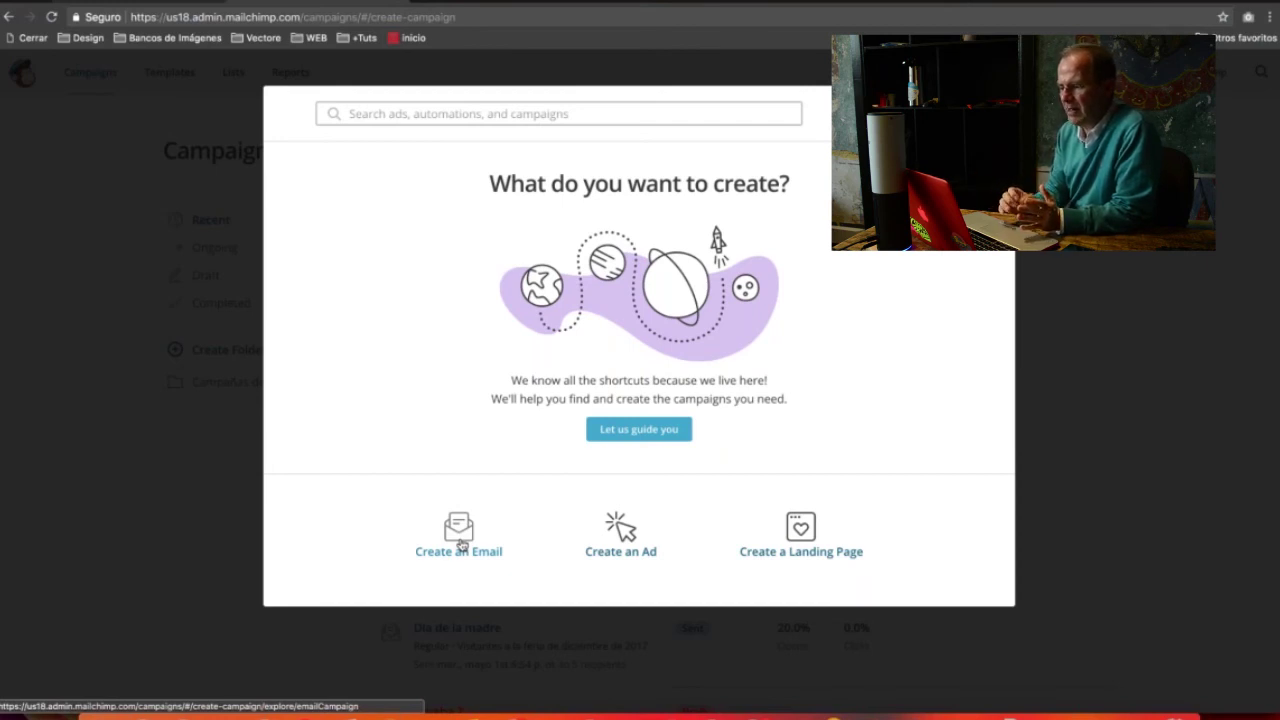
click(462, 545)
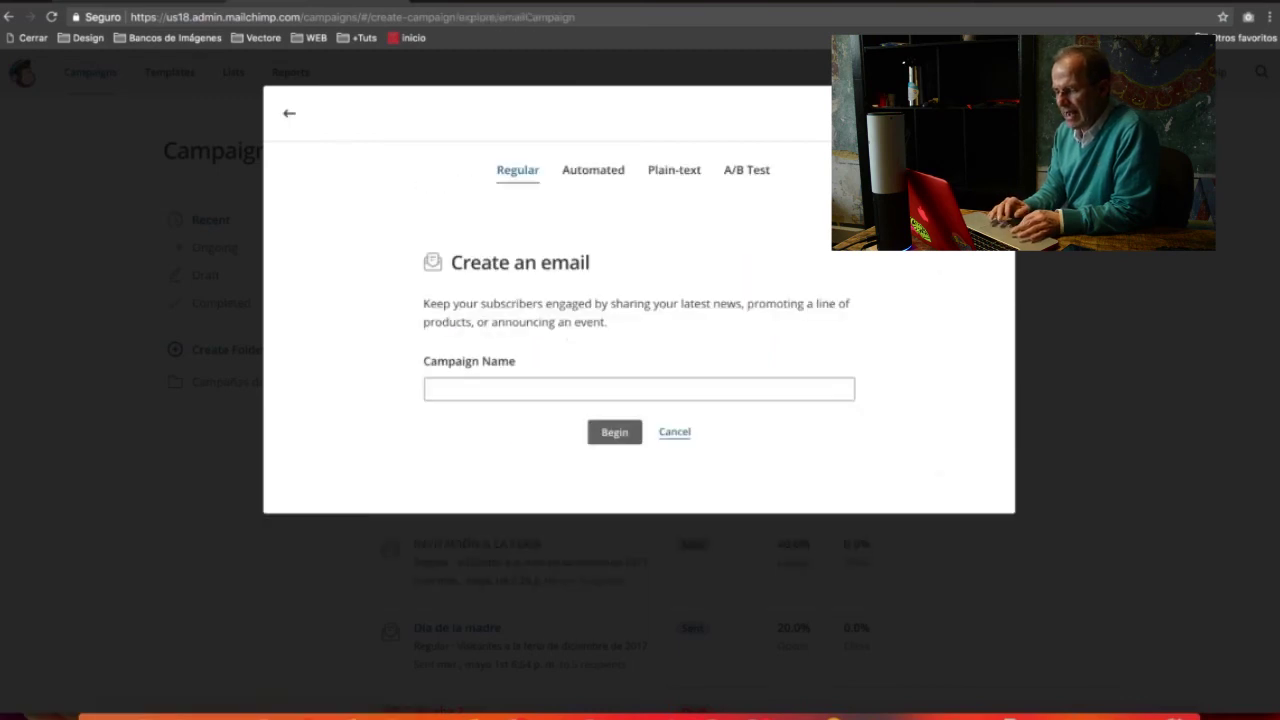
click(455, 389)
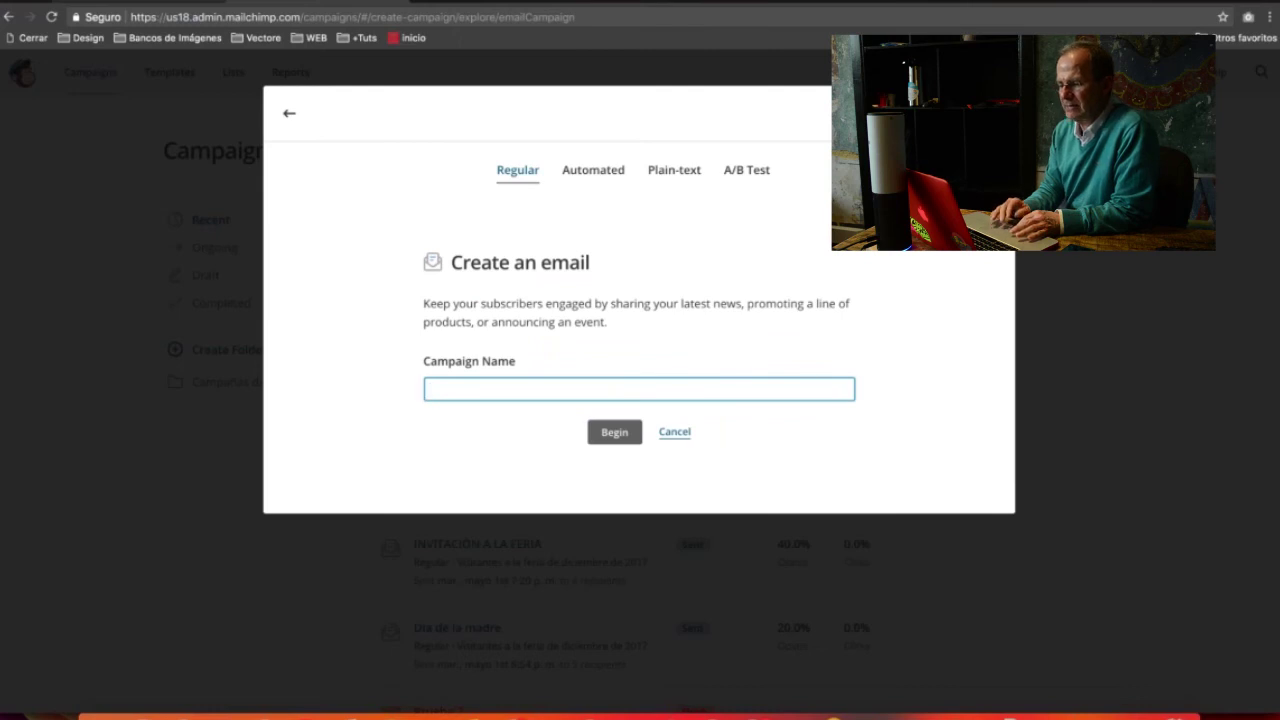
text(P)
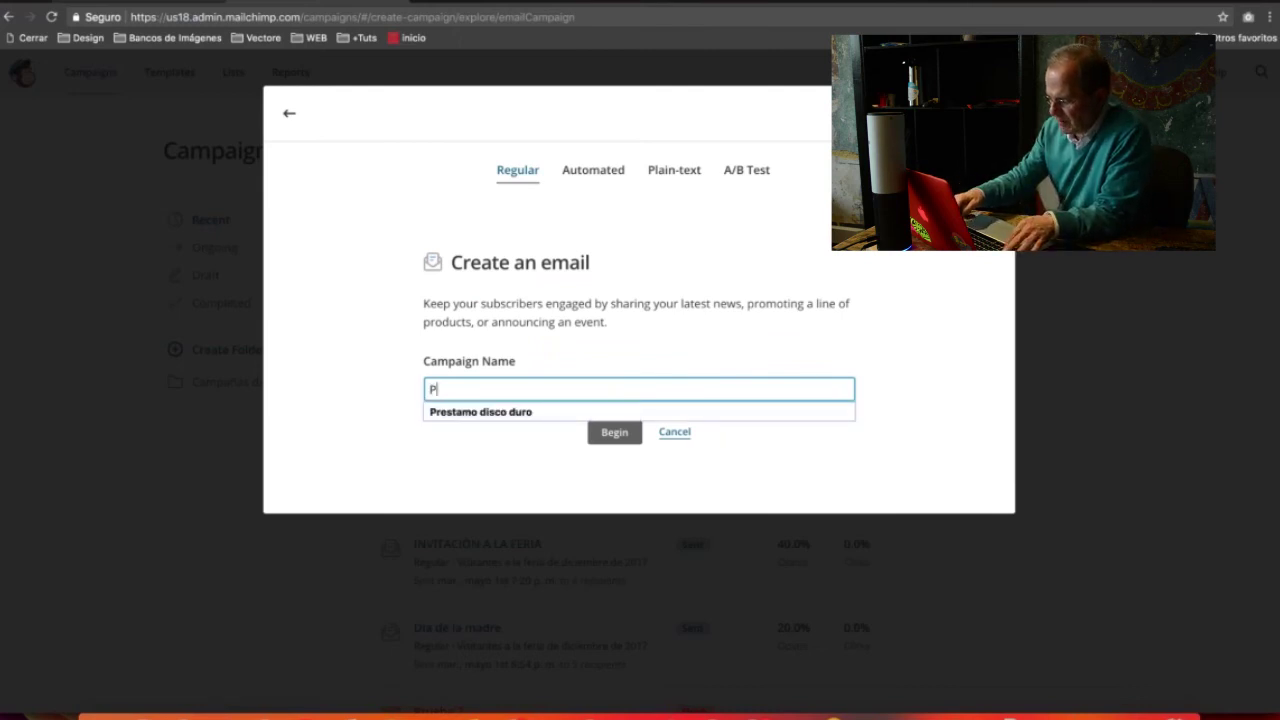
text(romoci)
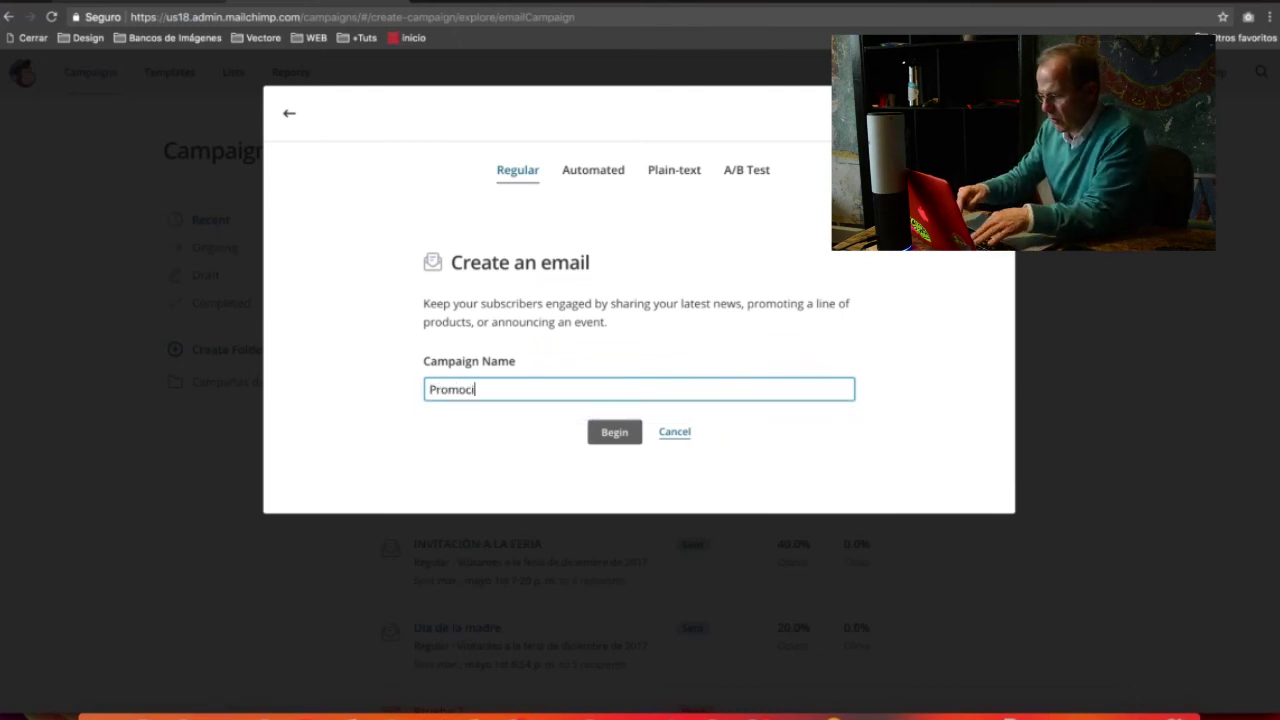
text(ón d)
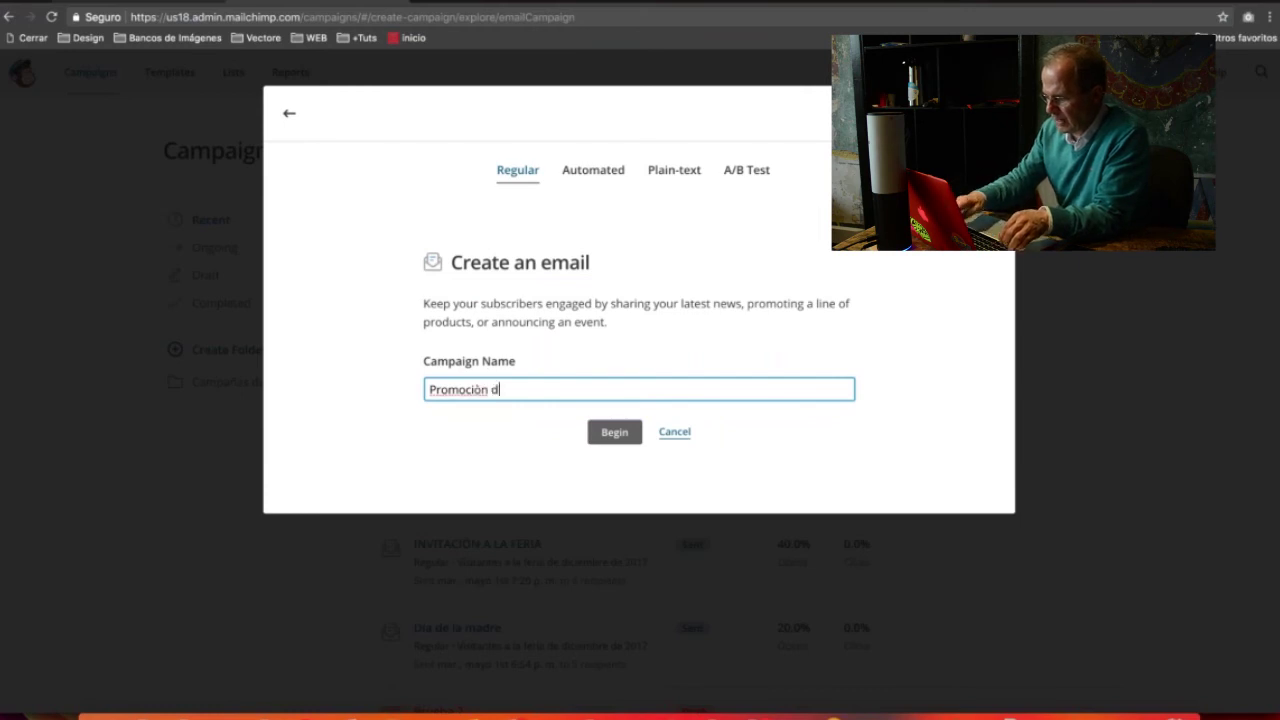
text(ía de l)
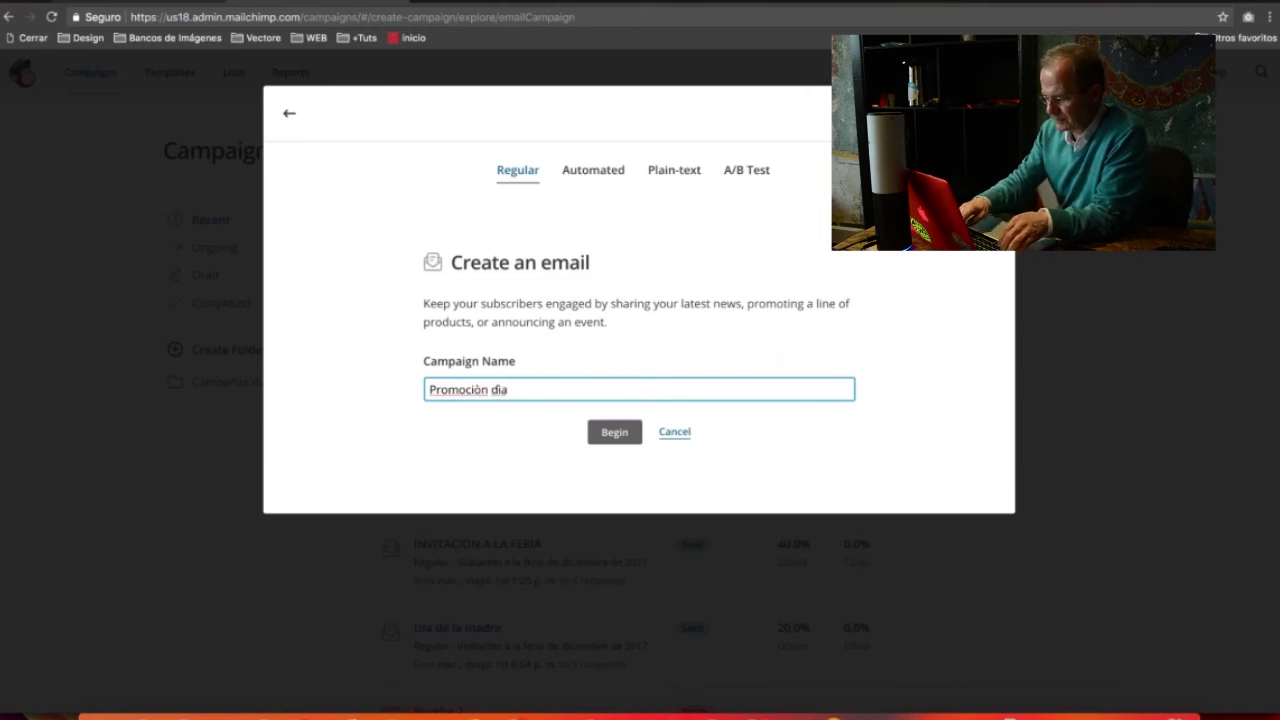
text(am)
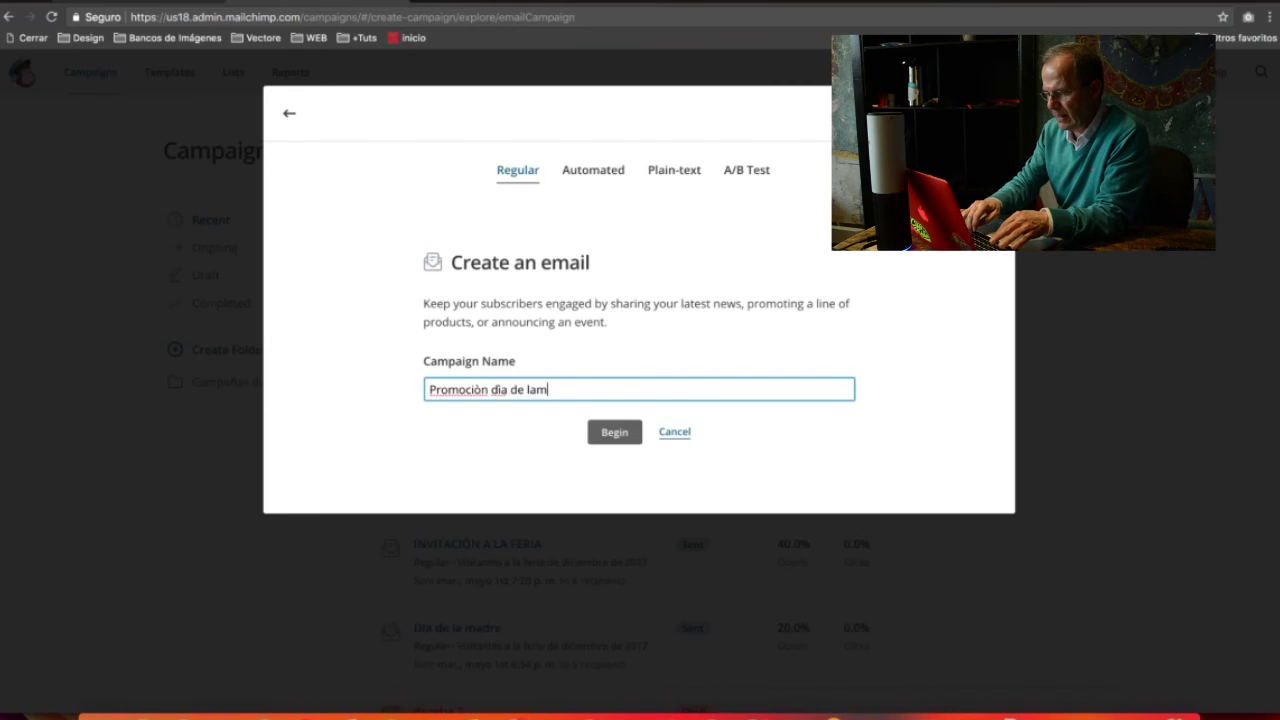
key(BackSpace)
key(BackSpace)
text(a madr)
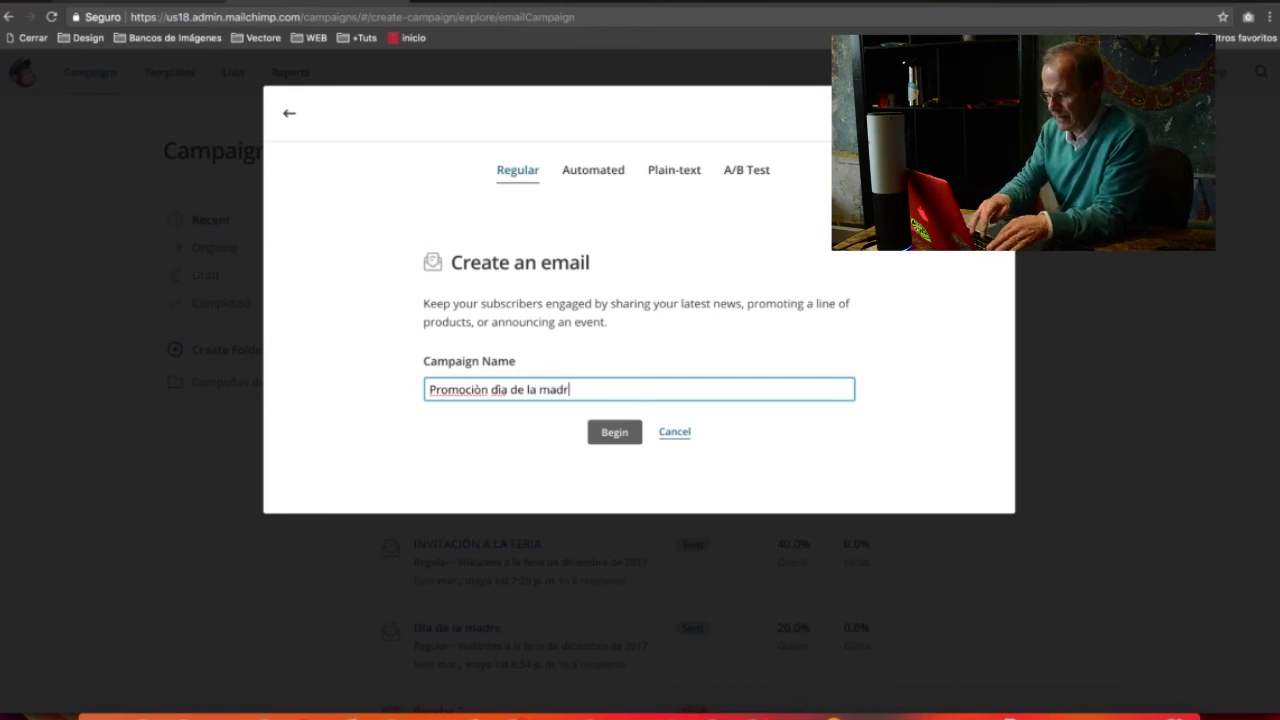
text(e 2018)
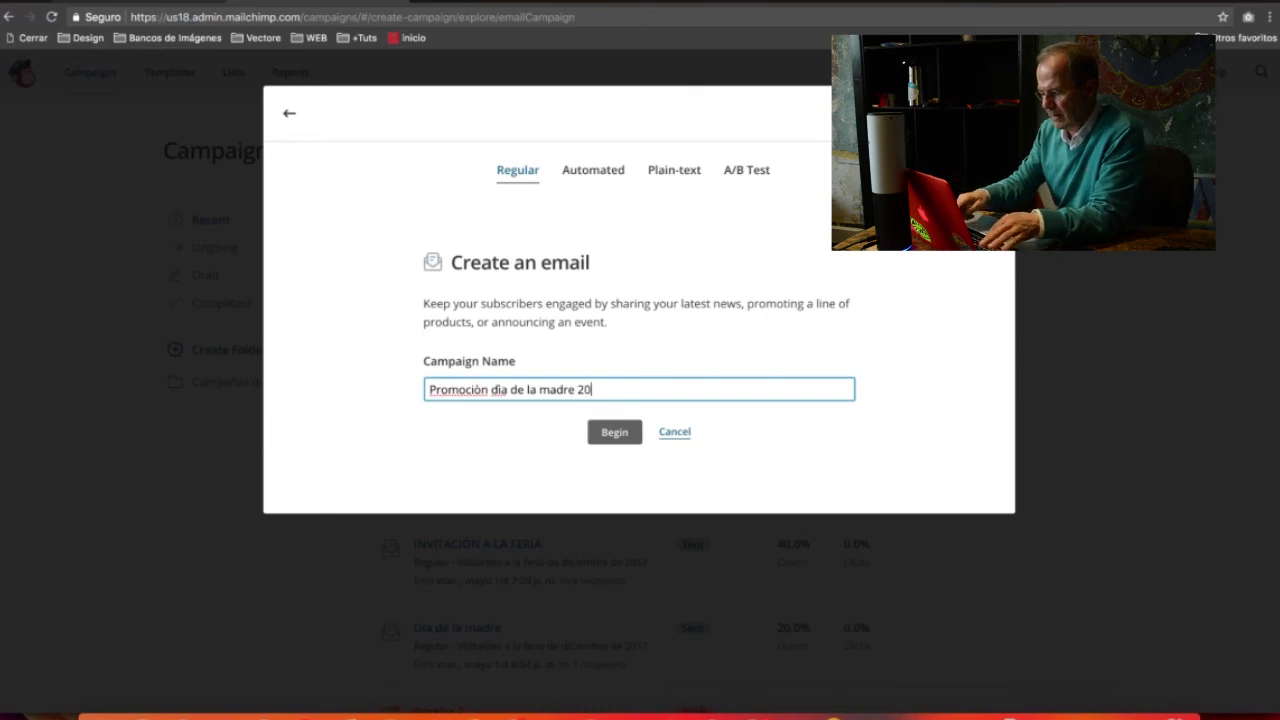
Create the draft and send it to the 'Asistentes a la feria de Ubatè febrero 2018' list.
click(614, 432)
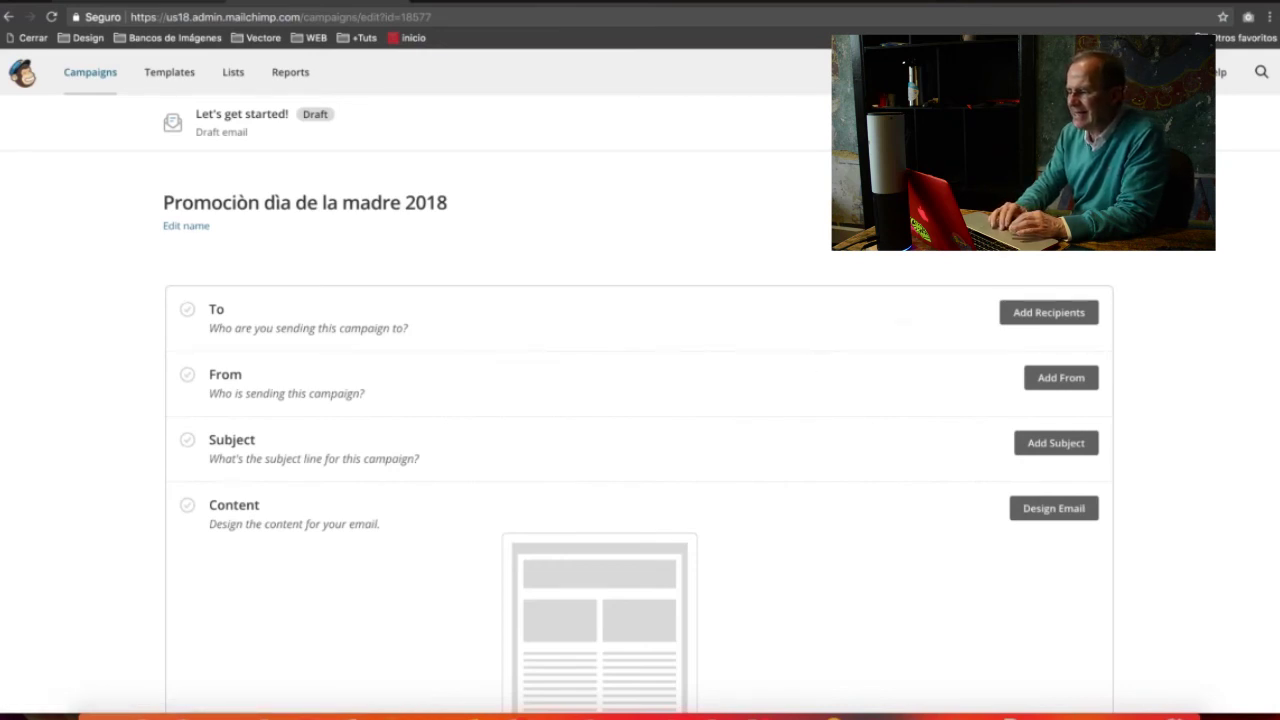
click(1045, 314)
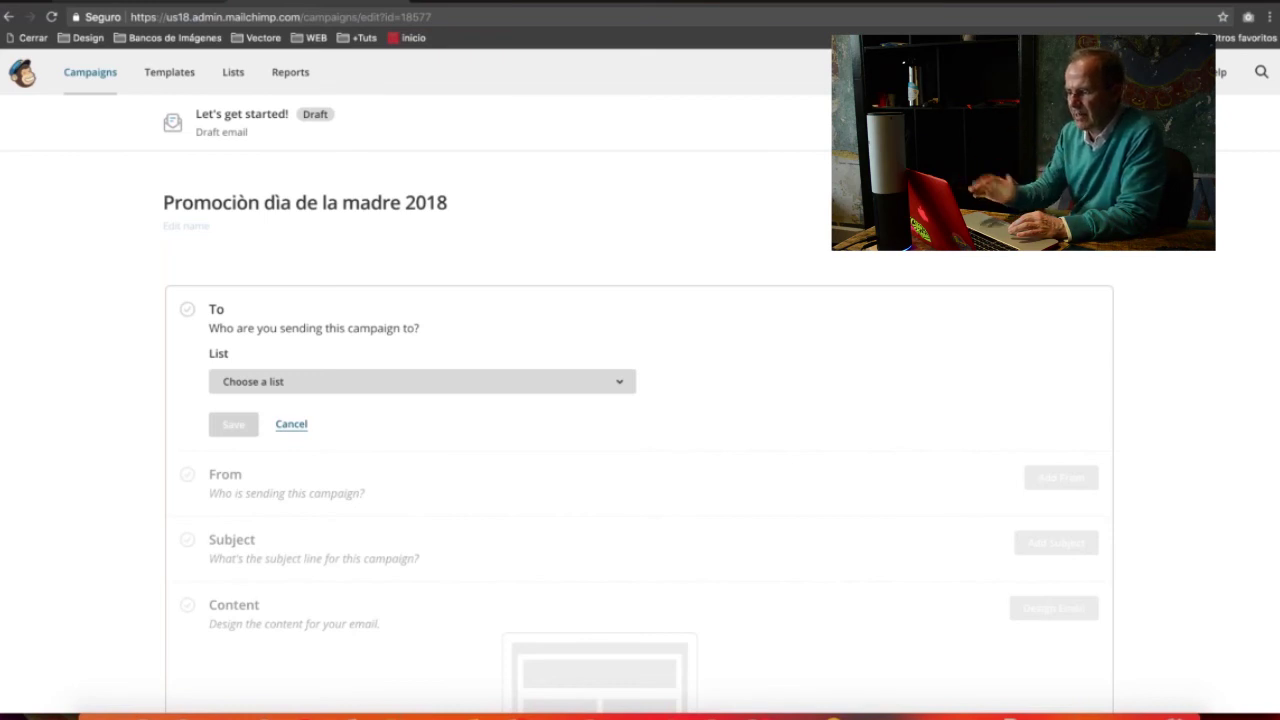
click(618, 381)
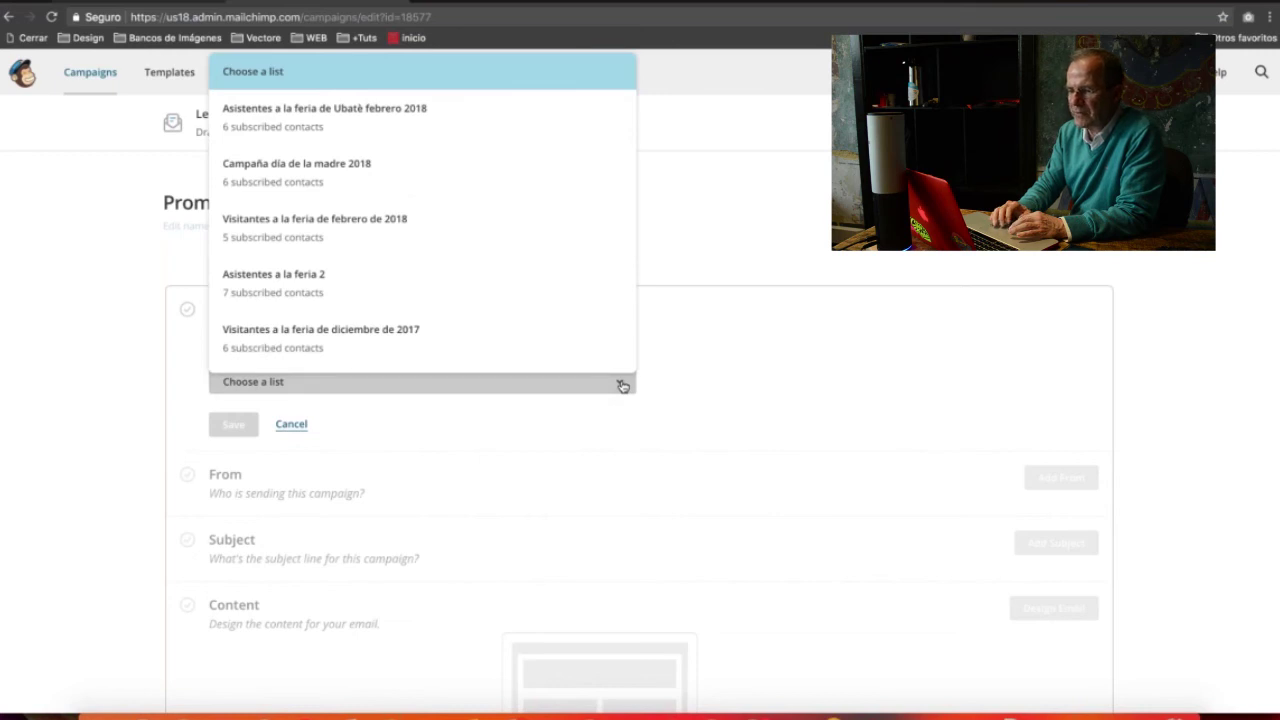
click(336, 113)
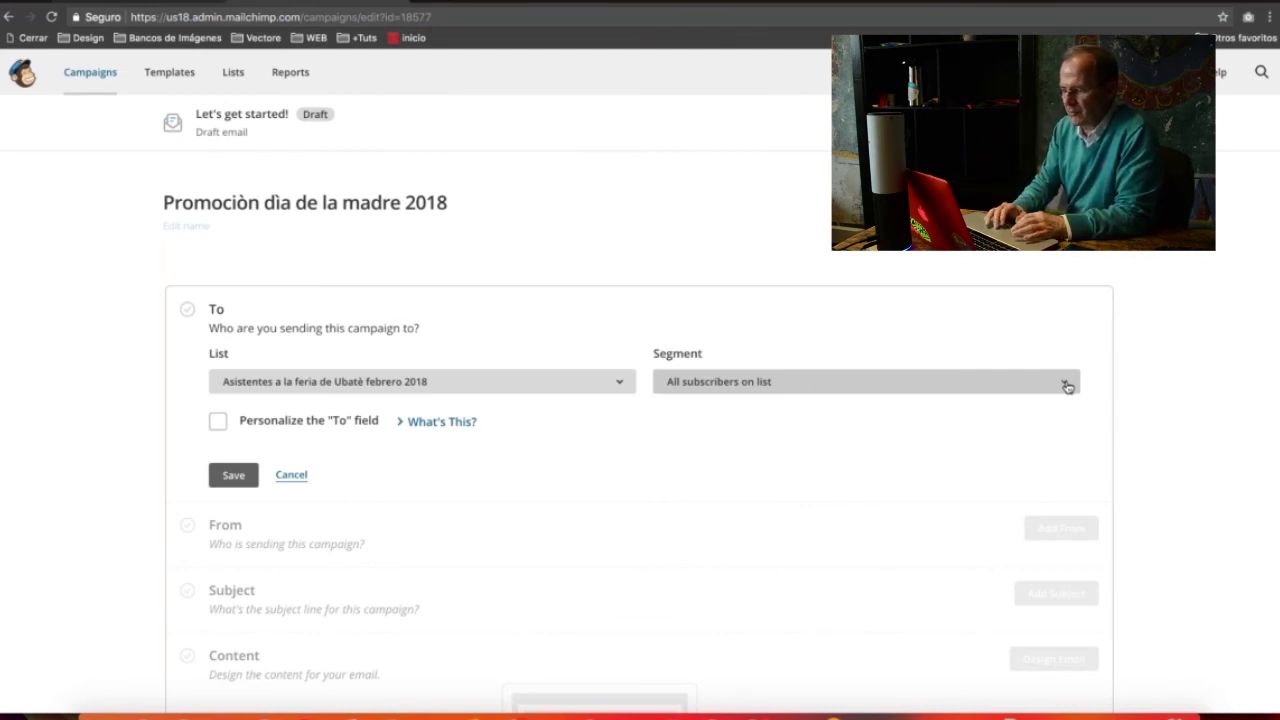
click(234, 476)
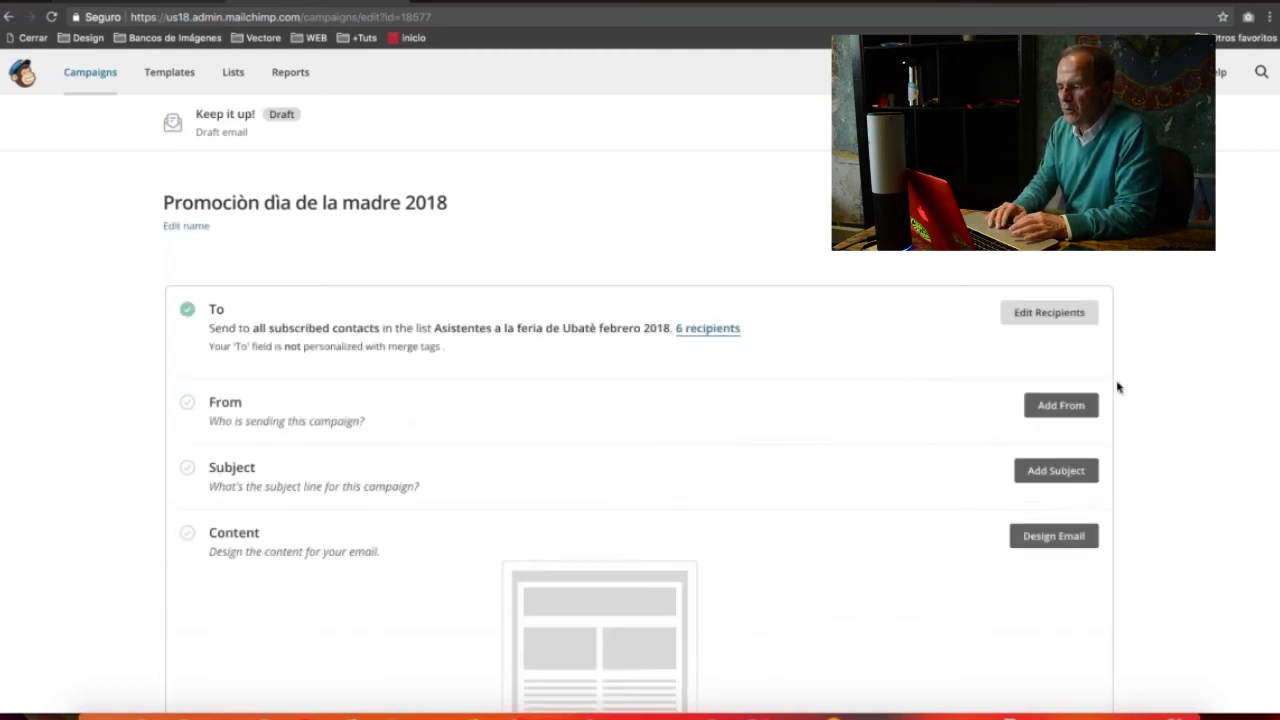
Save the From details: sender name 'Artesanos de Ubatè' and the sender's e-mail address.
click(1066, 406)
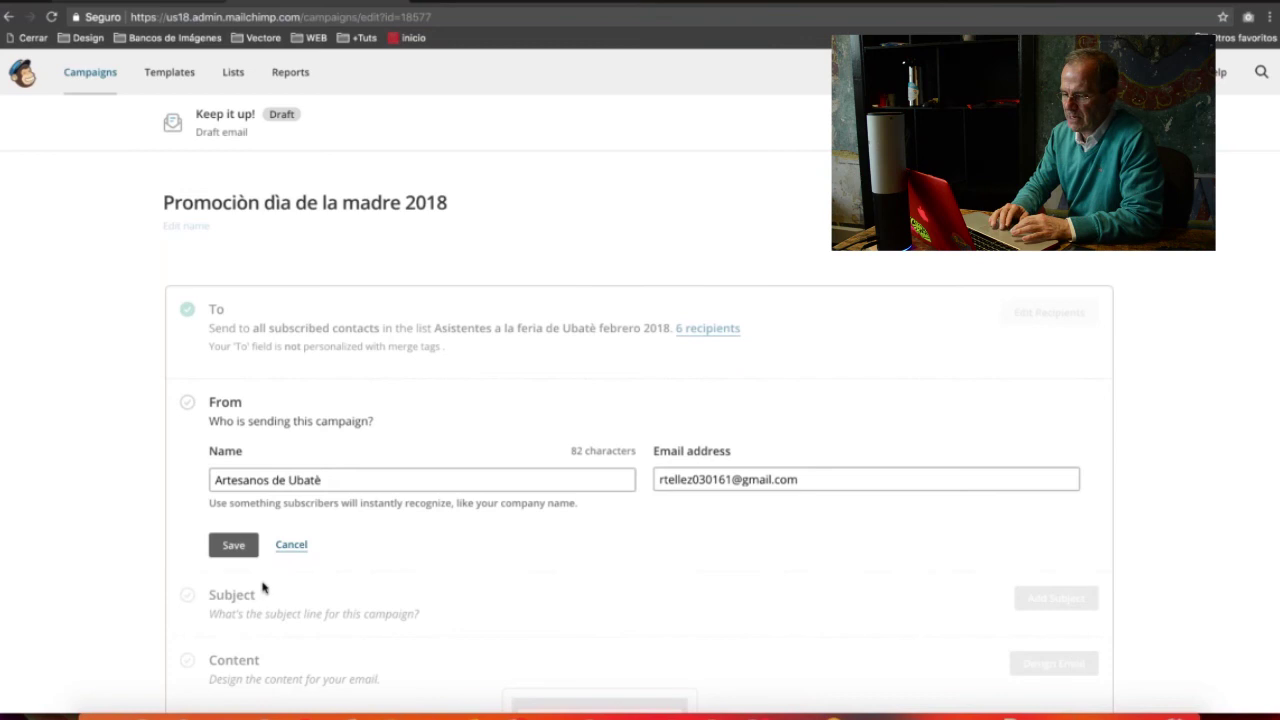
click(234, 545)
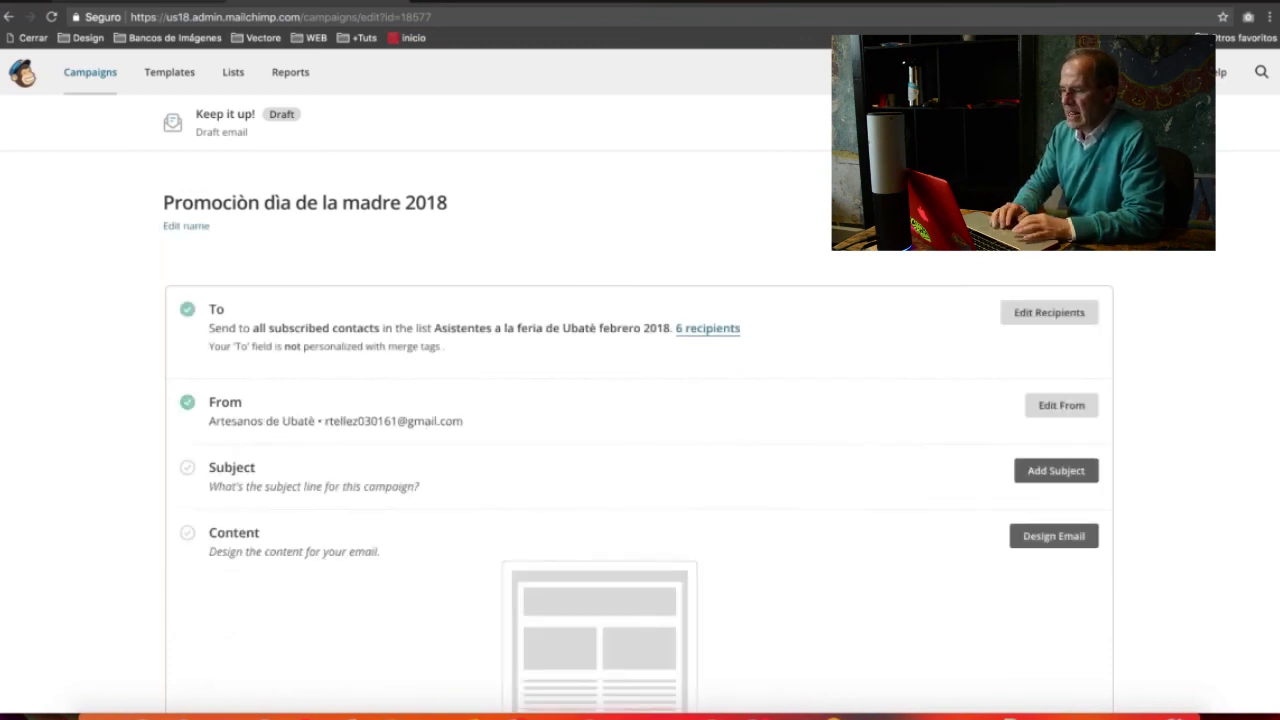
Save subject 'Para la persona màs importante' with preview text 'Nuestra colecciòn especi'.
click(1068, 476)
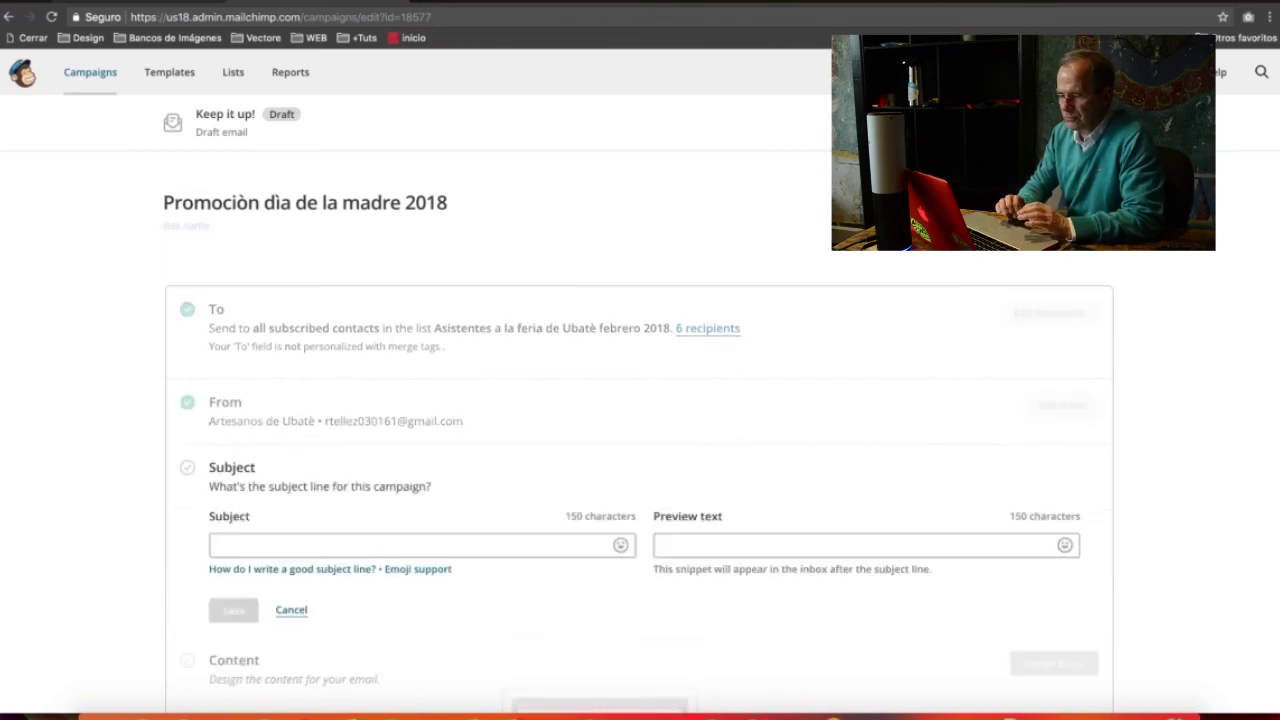
click(251, 549)
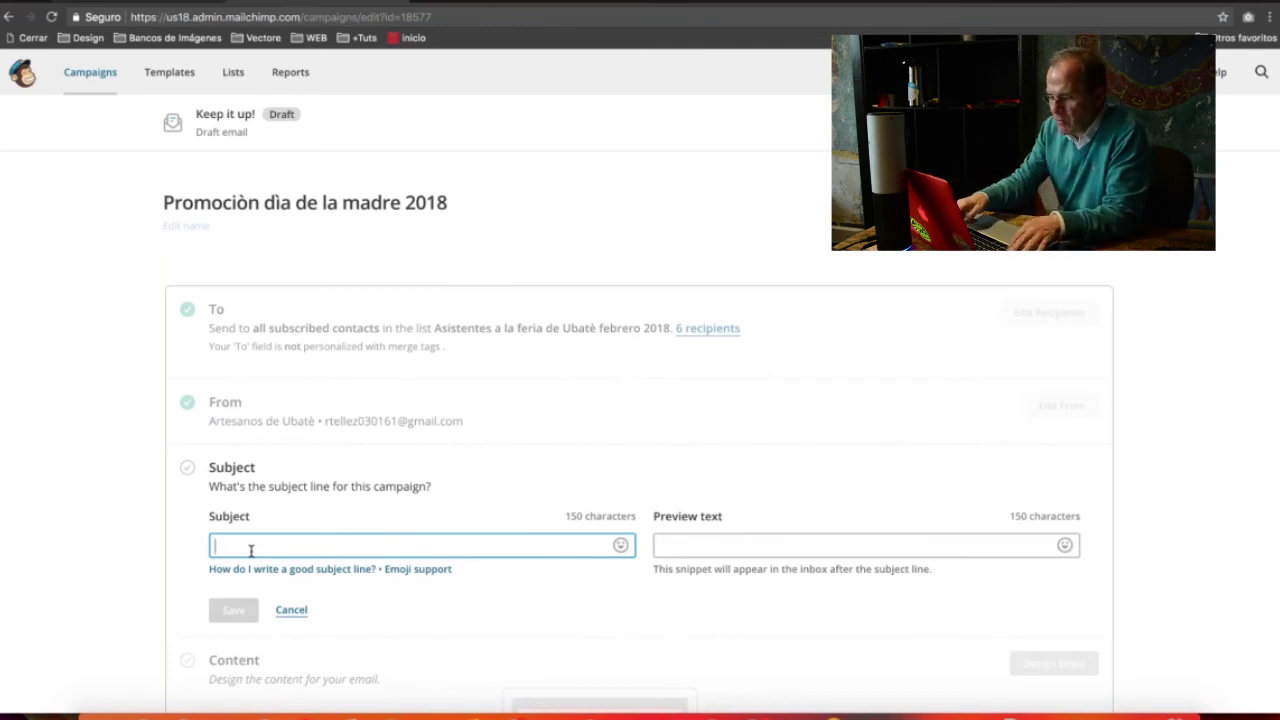
text(Para la)
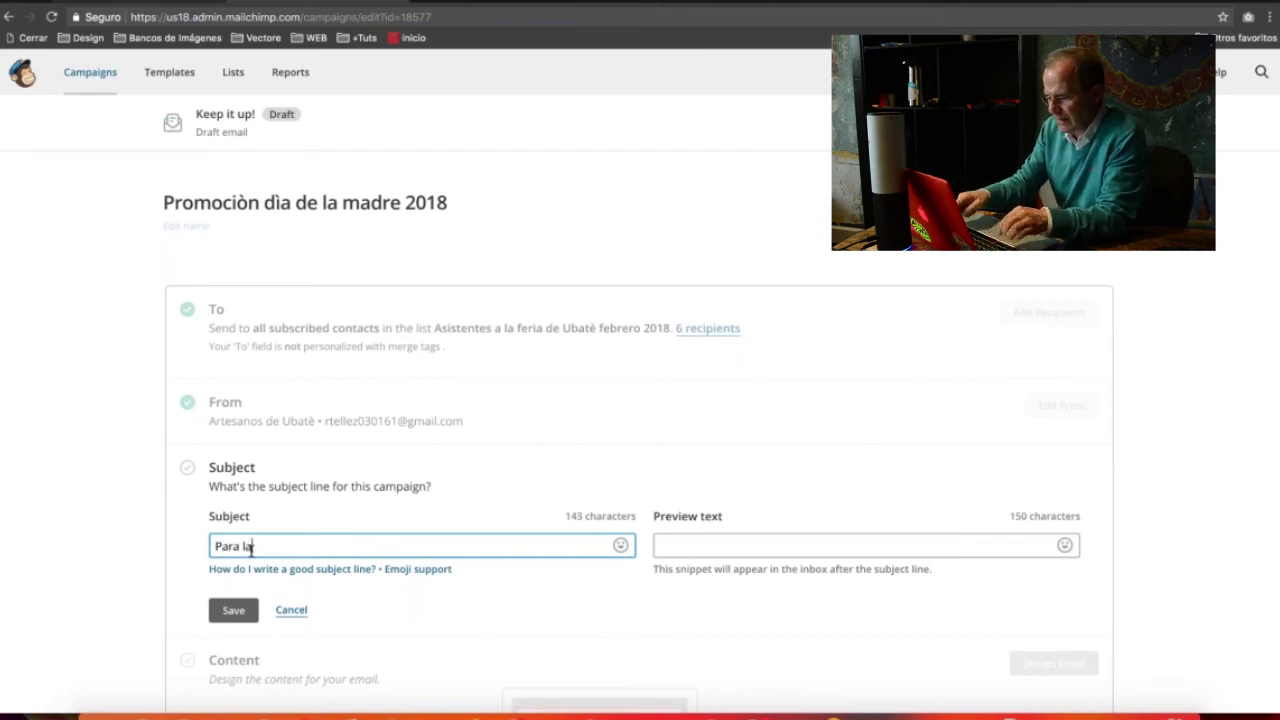
text(serona)
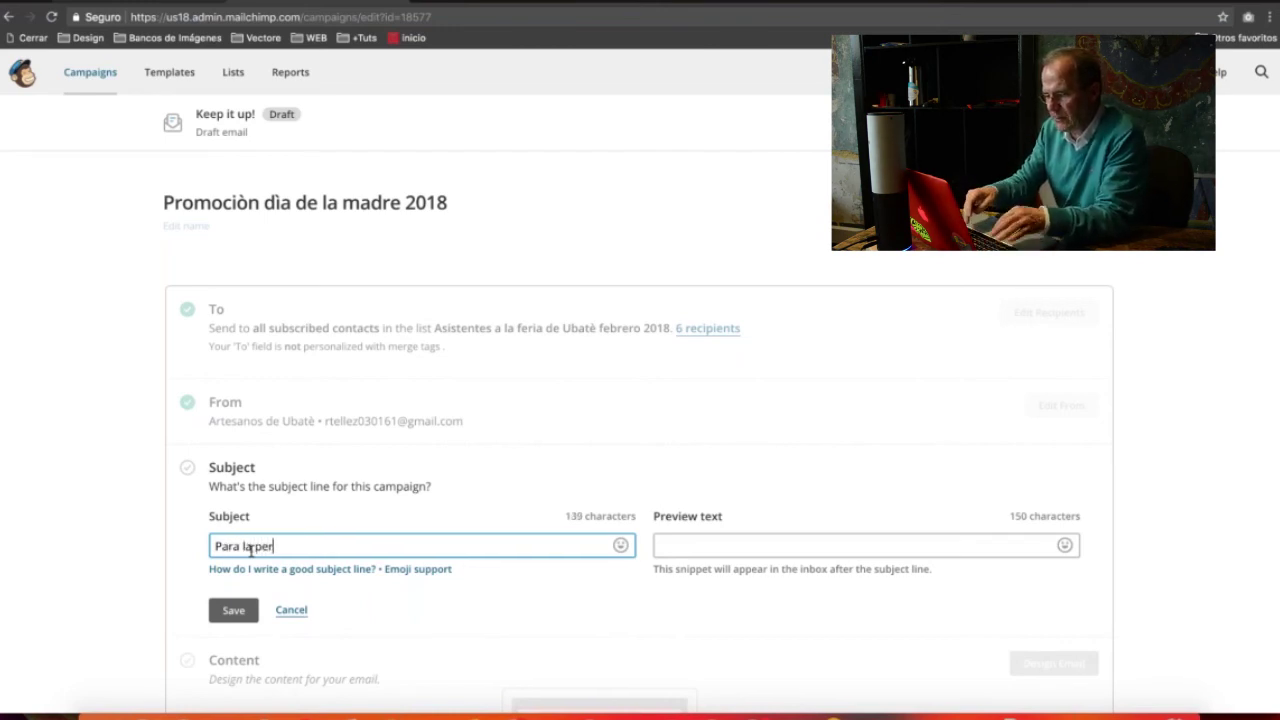
key(BackSpace)
key(BackSpace)
key(BackSpace)
text(sona)
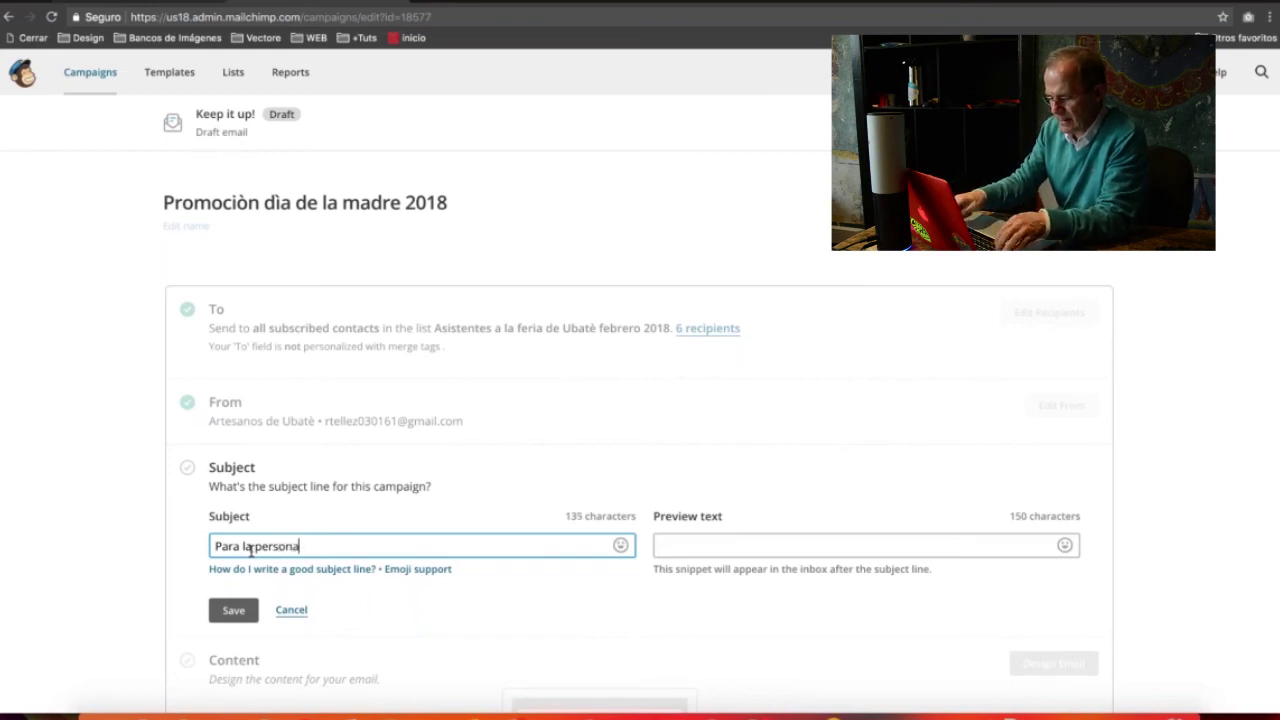
text( màs )
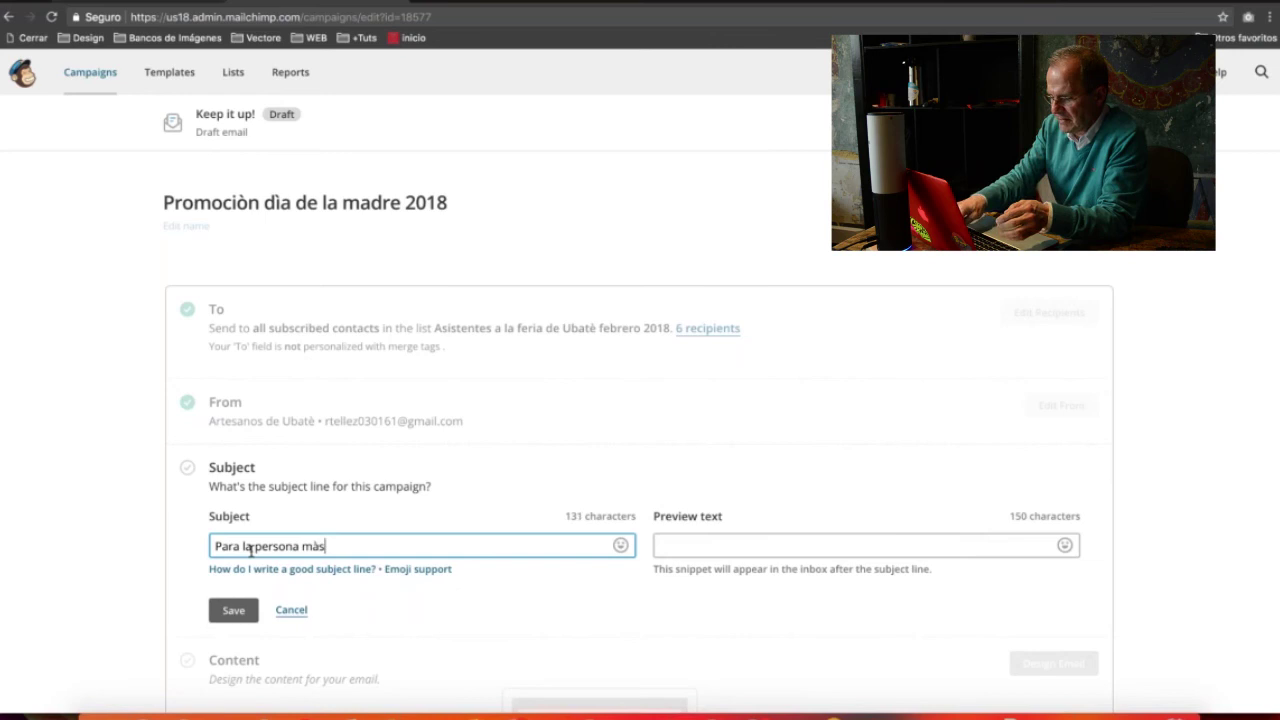
text(impor)
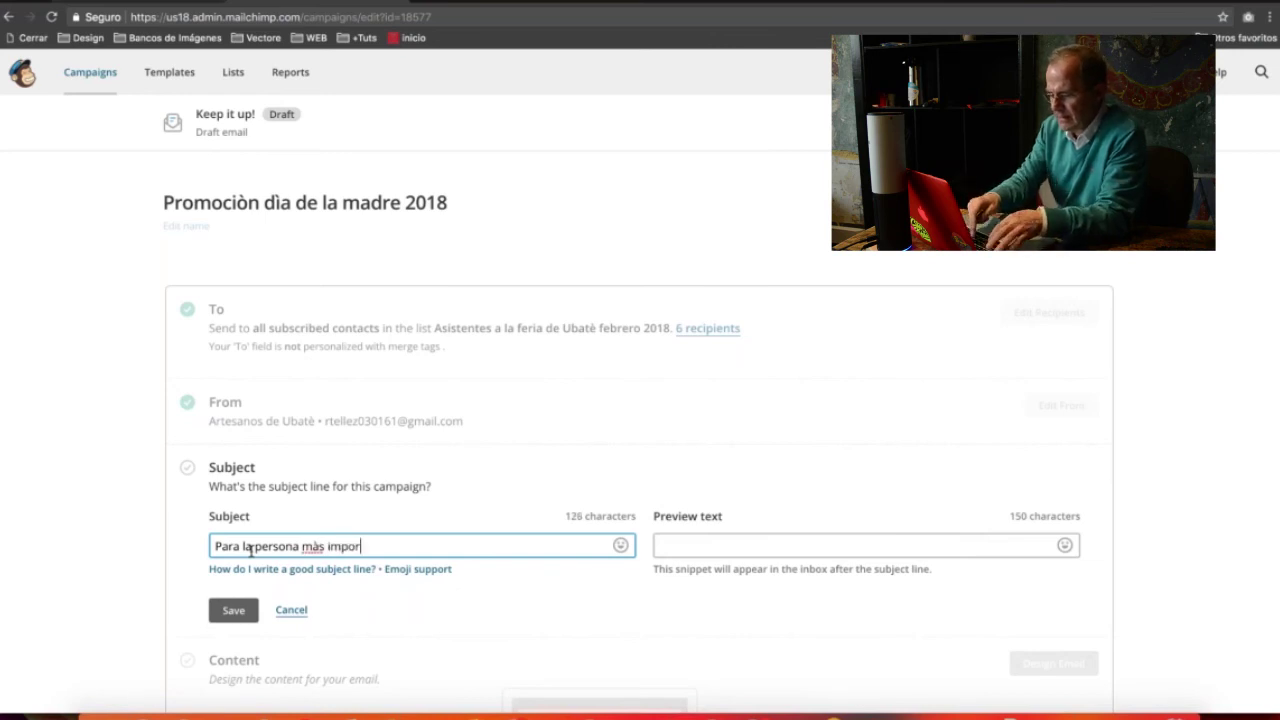
text(tante)
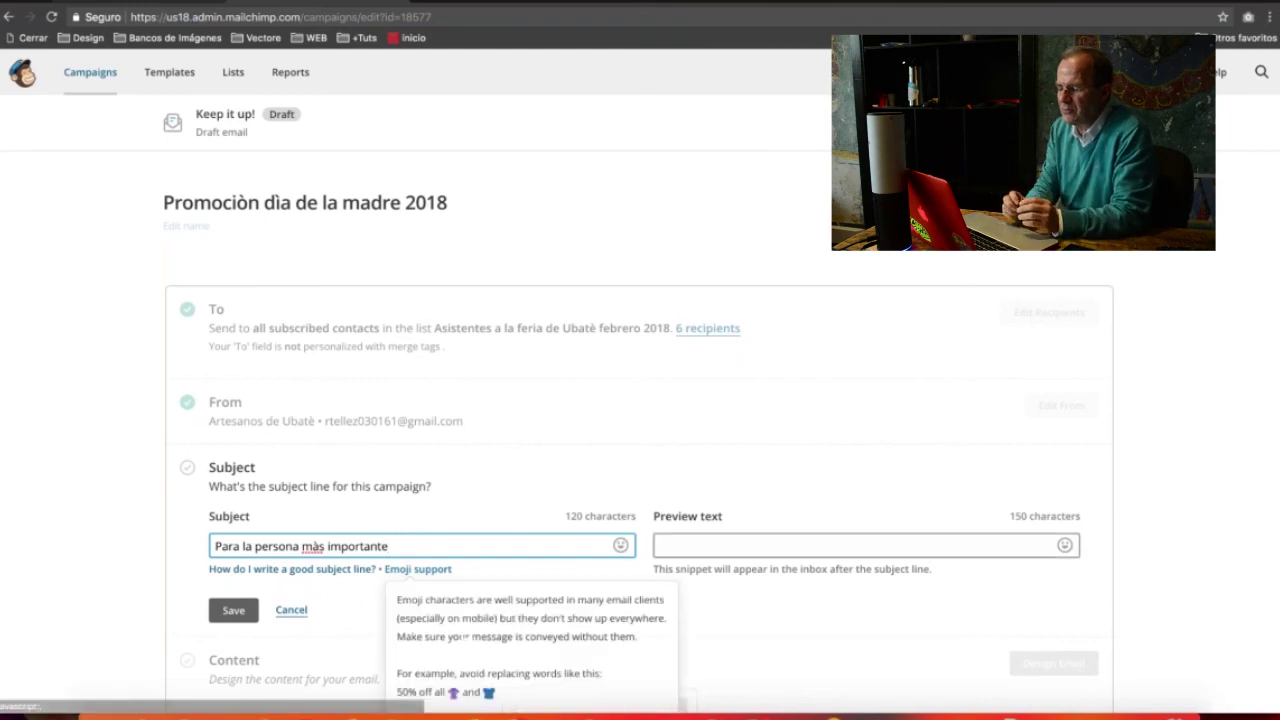
click(682, 550)
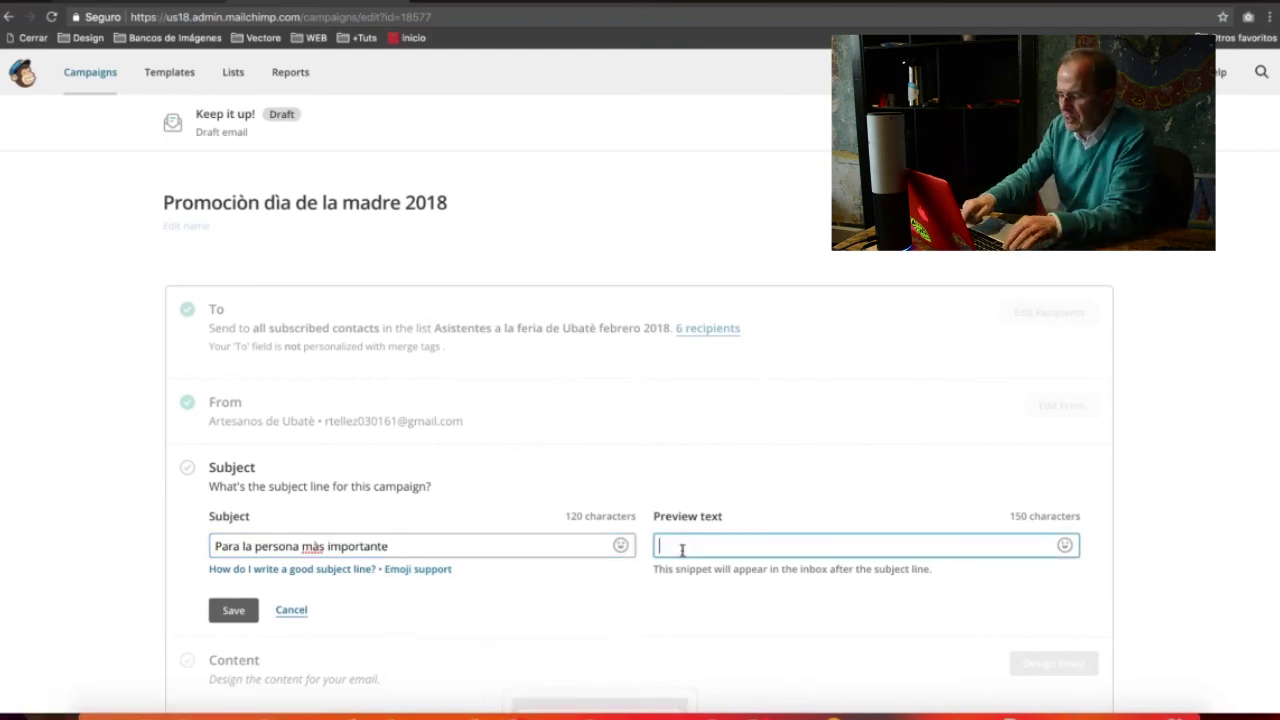
text(Nuestra colecciòn)
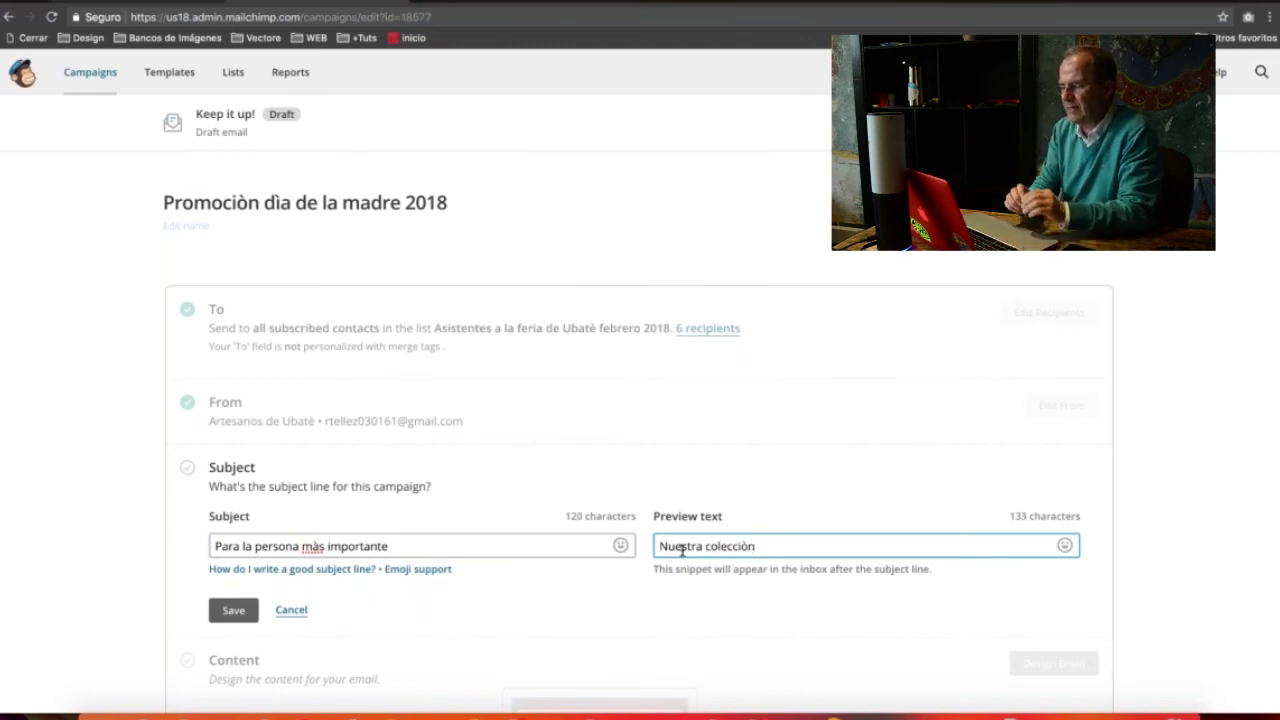
text( especi)
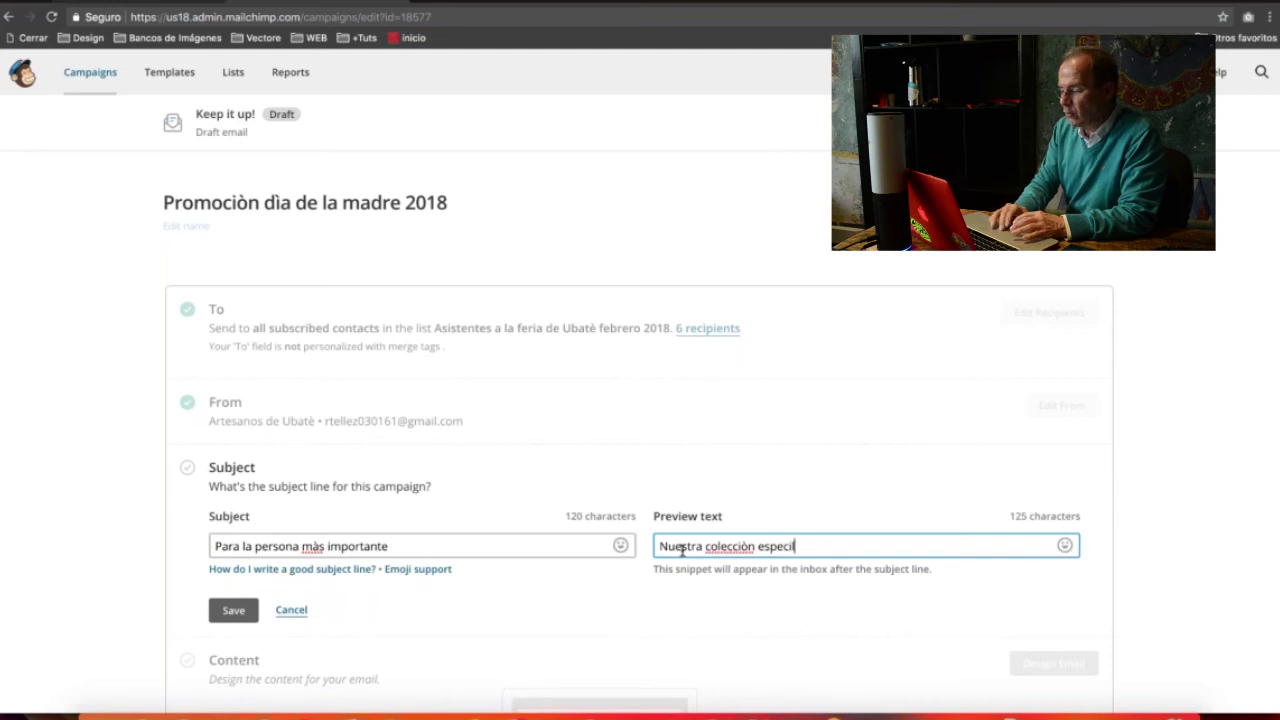
click(231, 607)
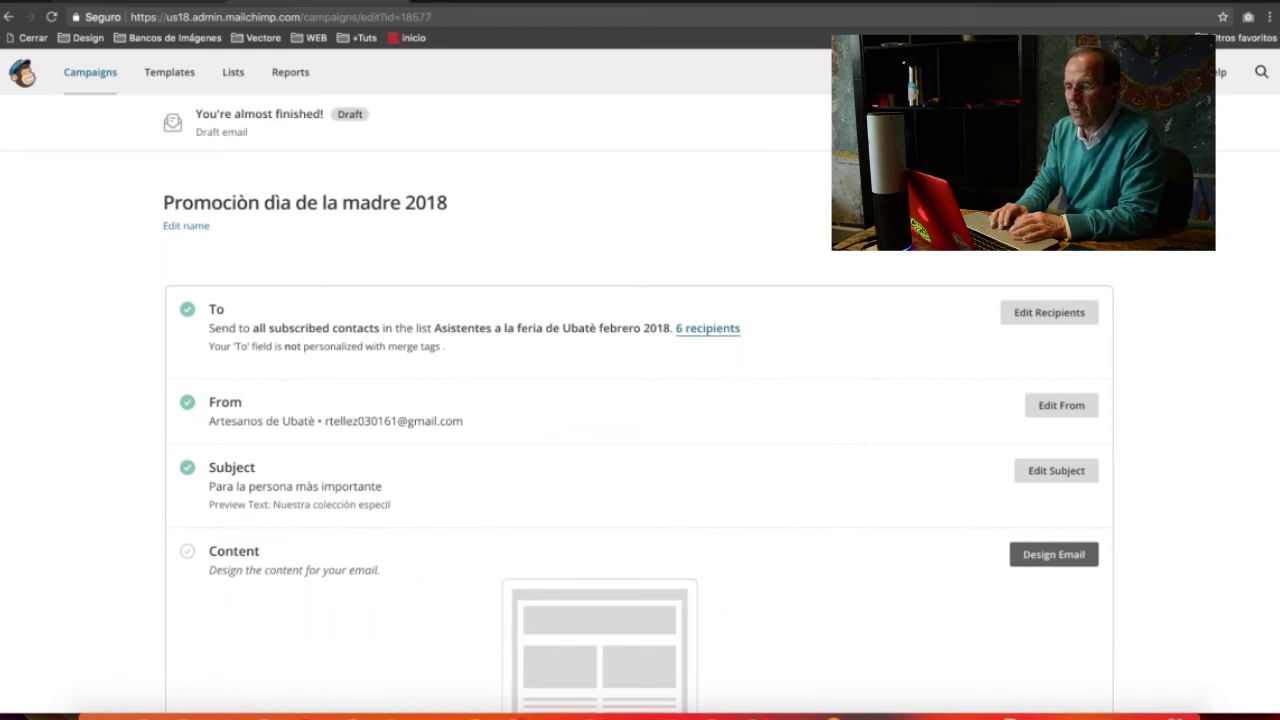
Load the saved template 'Campaña día de la madre 2018' as the campaign's email design.
click(1054, 556)
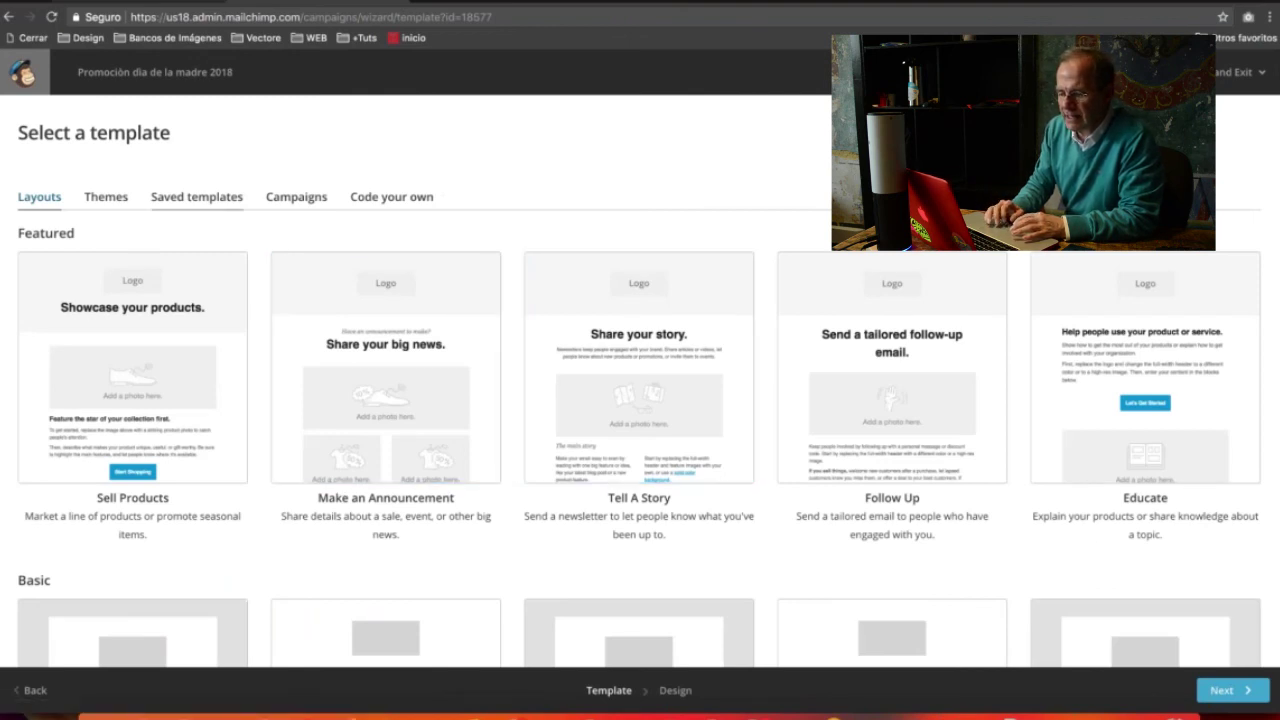
click(210, 203)
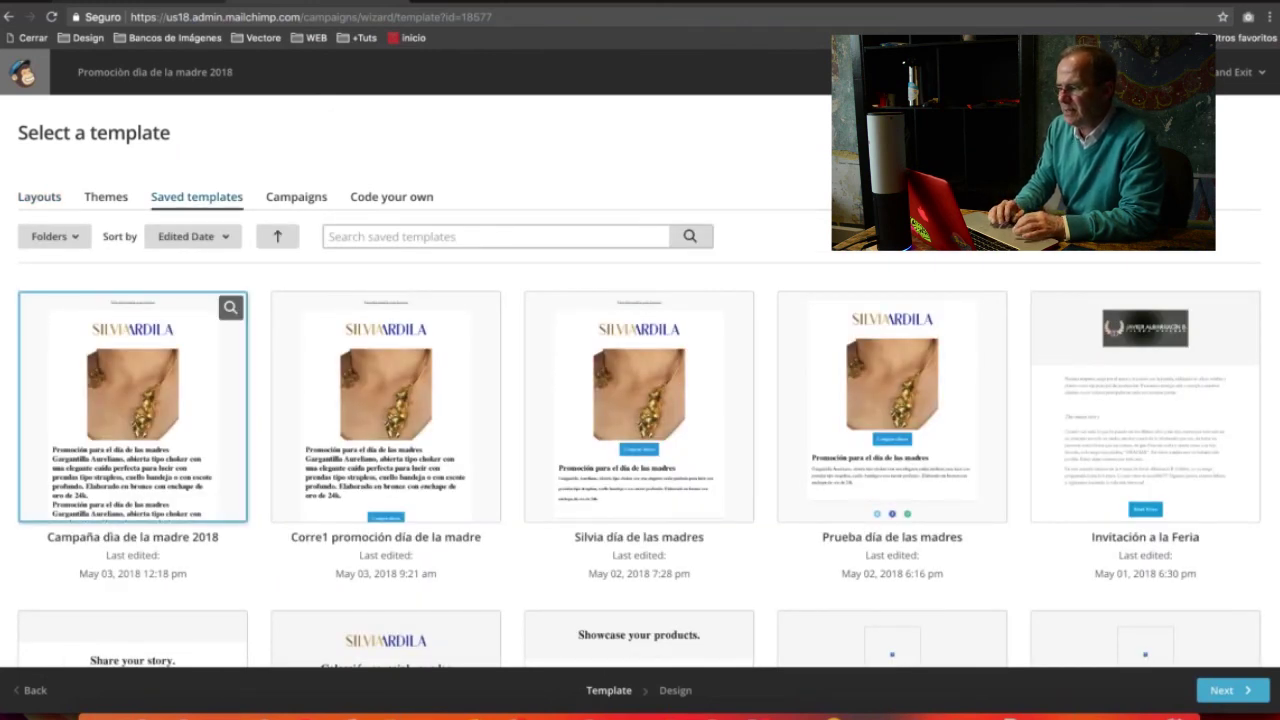
click(147, 370)
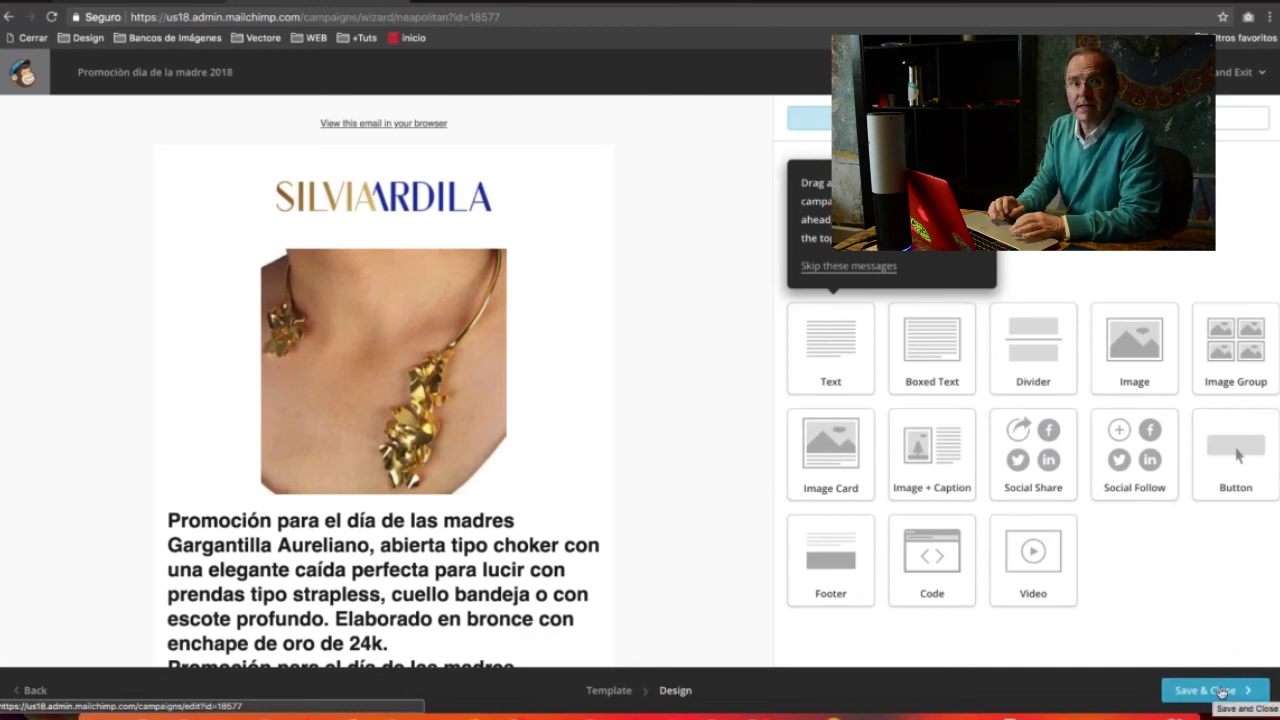
Save and close the email design, then review the campaign summary.
click(1212, 690)
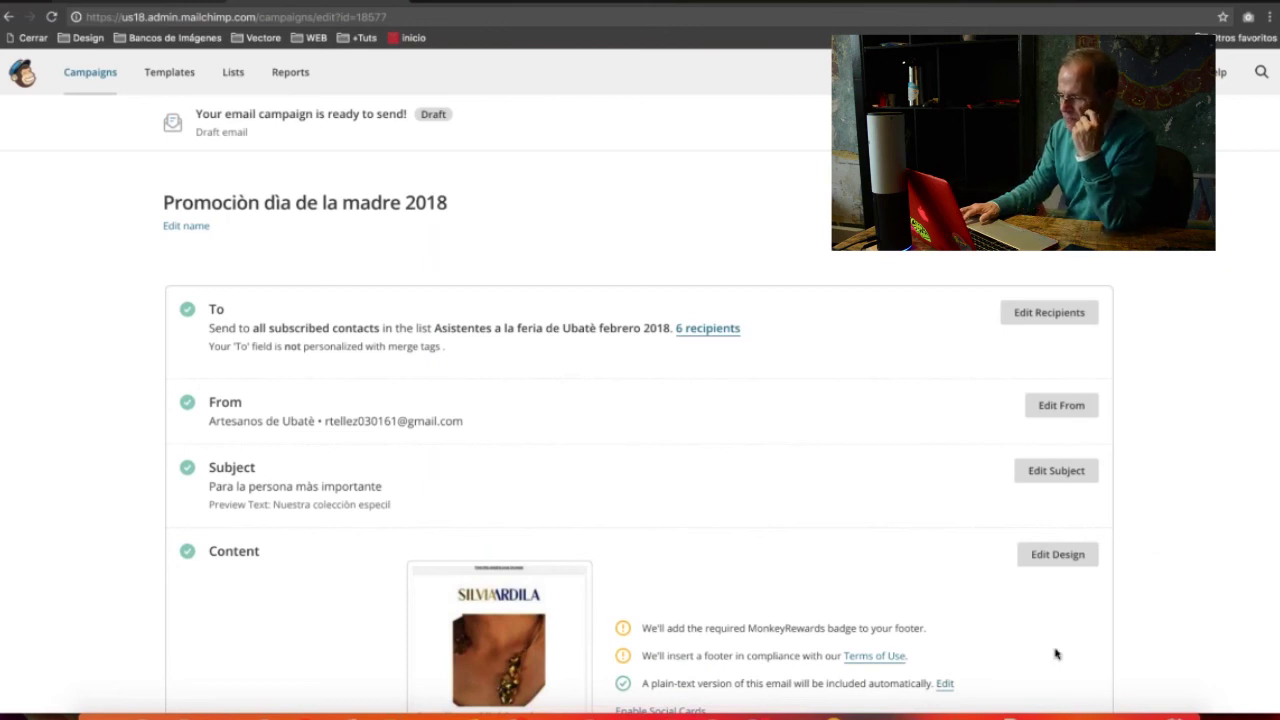
scroll(1056, 655, down, 3)
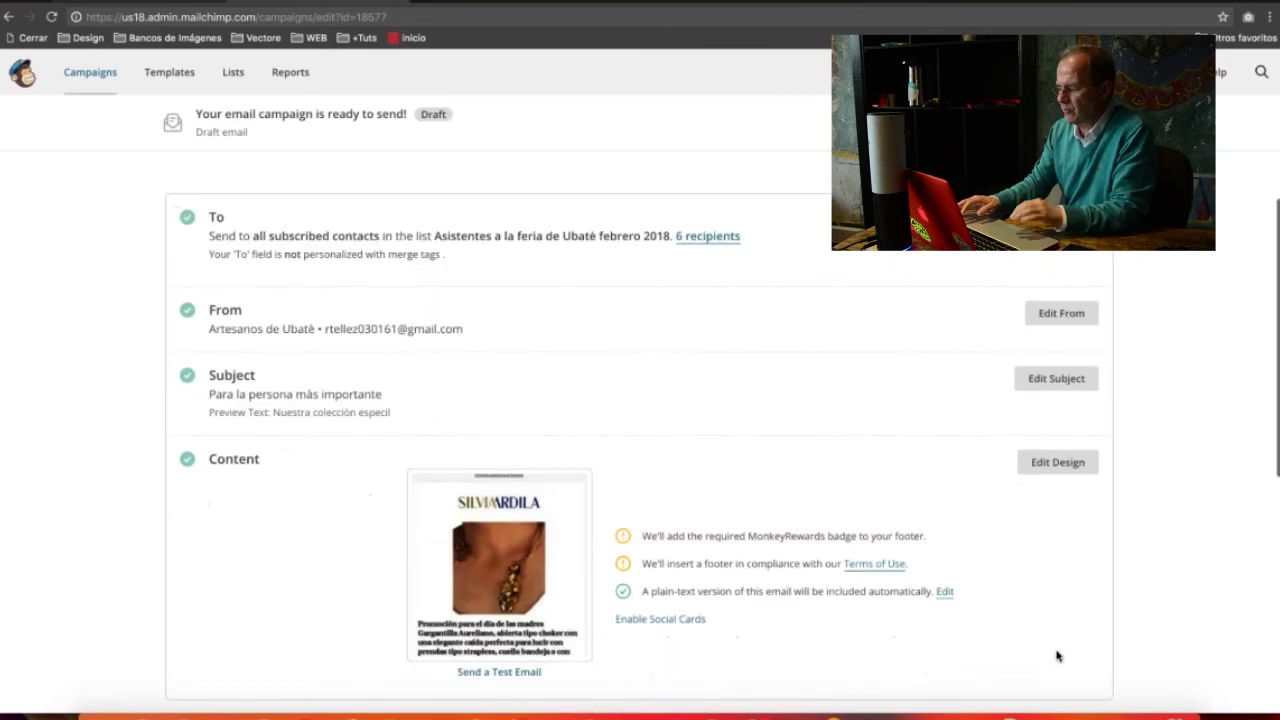
scroll(1057, 655, down, 1)
scroll(1057, 656, down, 2)
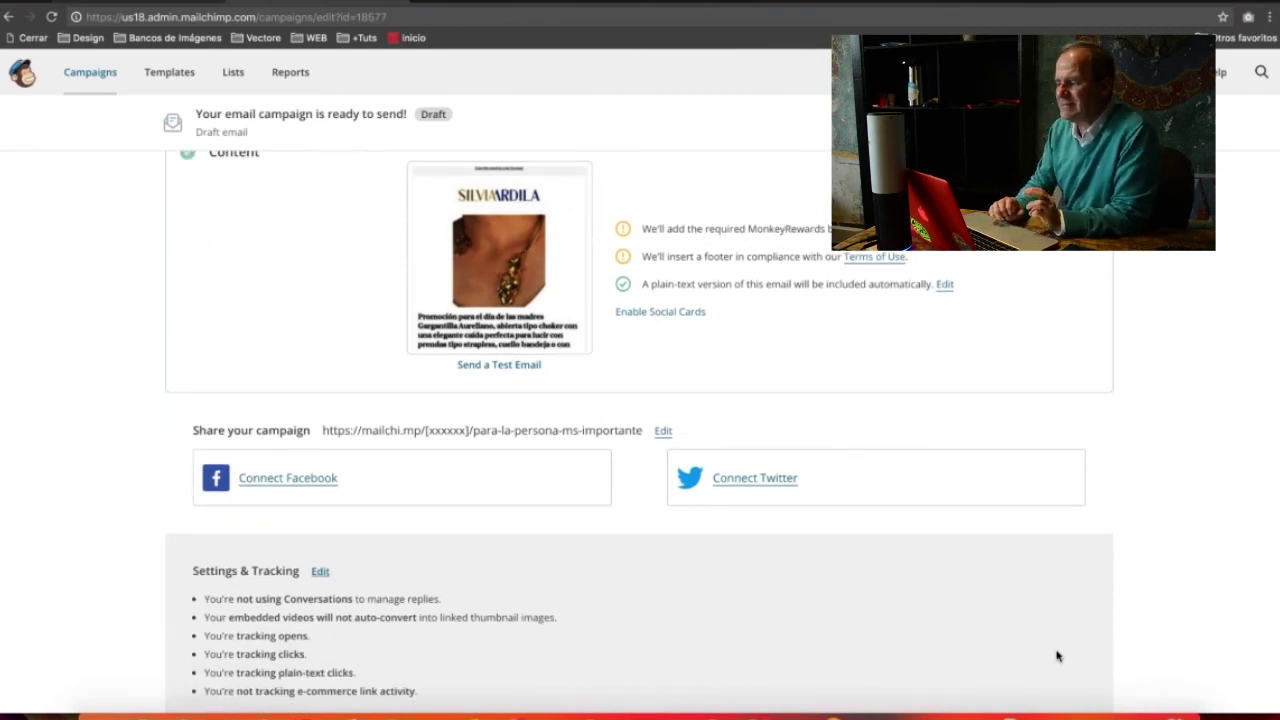
scroll(1057, 656, down, 2)
scroll(1057, 656, down, 1)
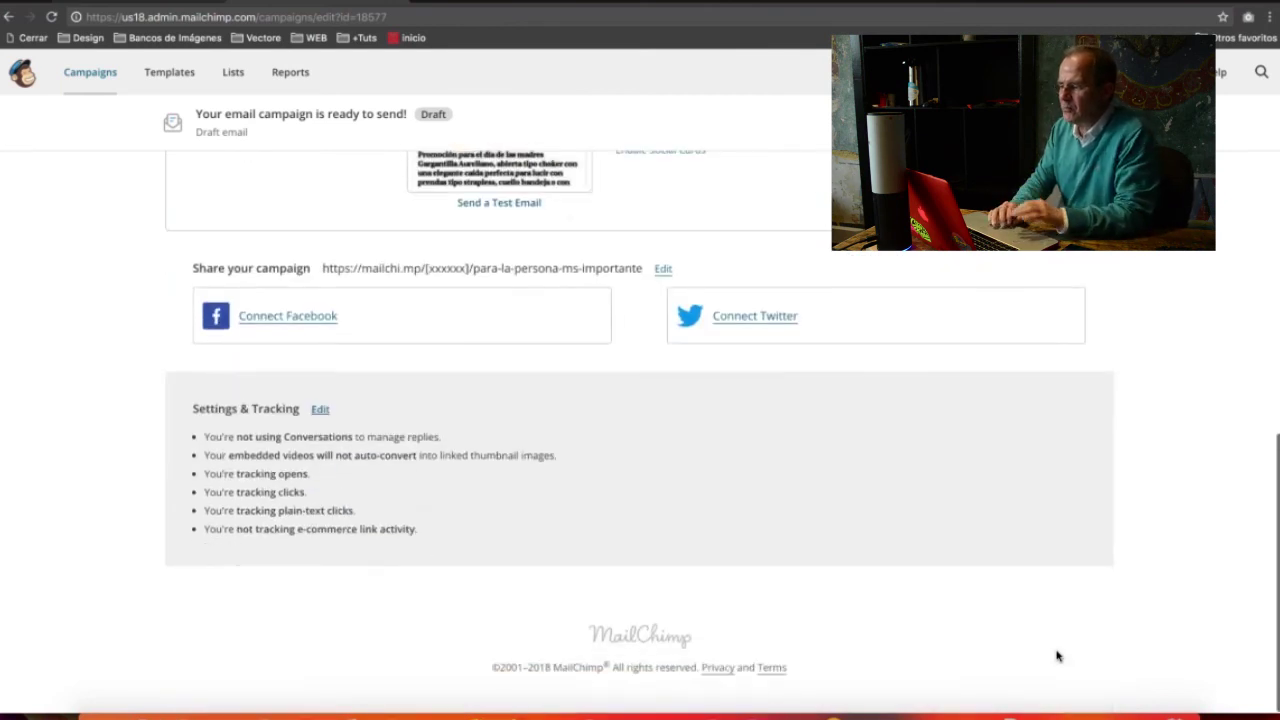
scroll(1057, 656, up, 3)
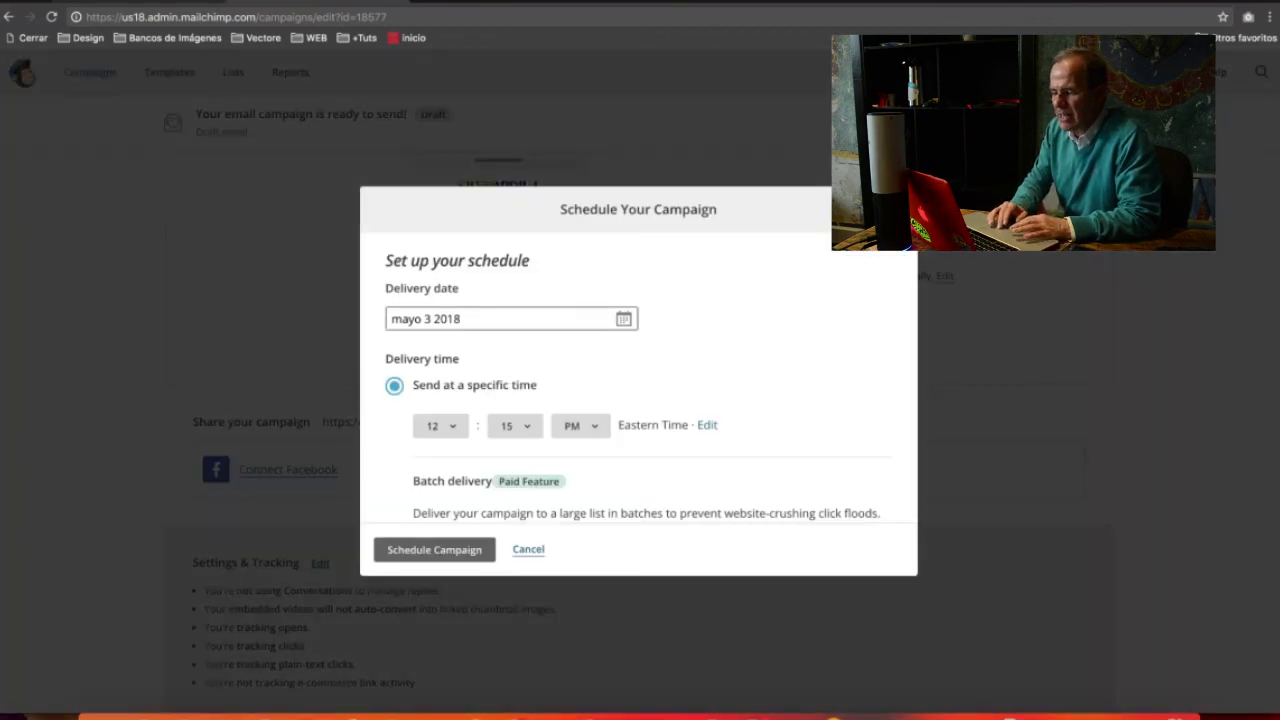
Schedule the campaign for delivery on 6 May 2018 at 12:15 PM Eastern Time.
click(623, 319)
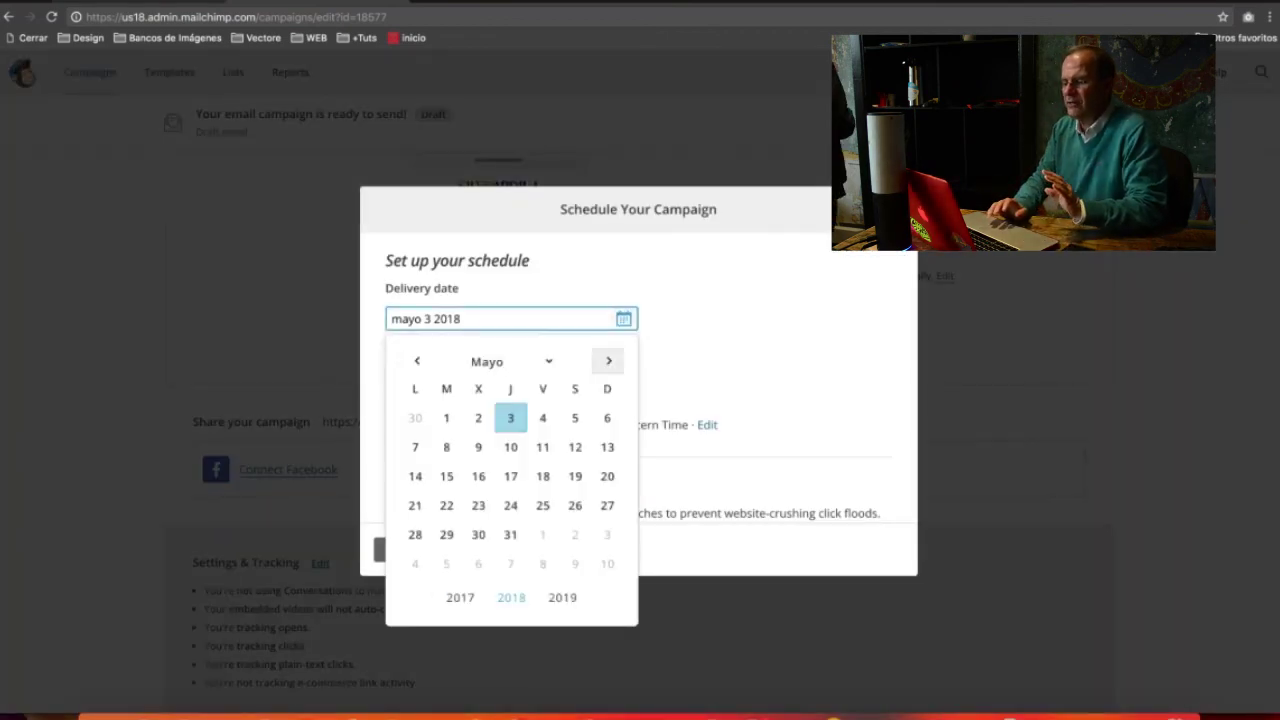
click(607, 418)
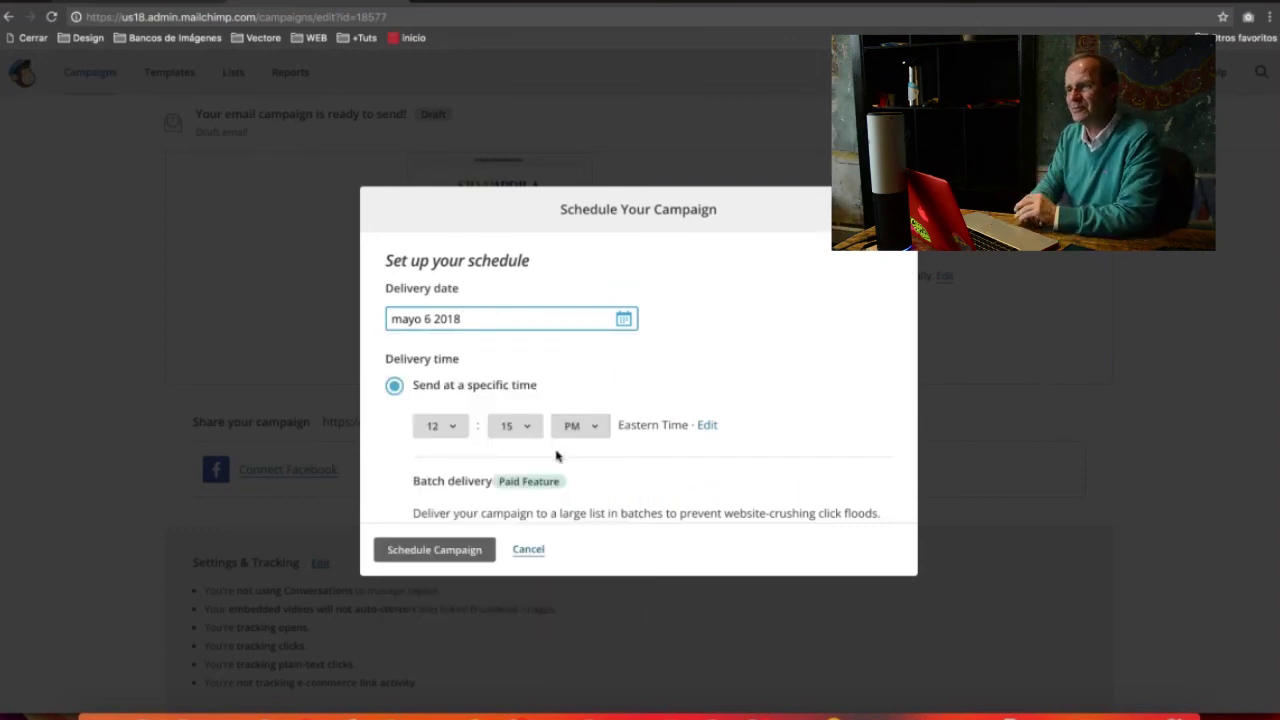
click(452, 555)
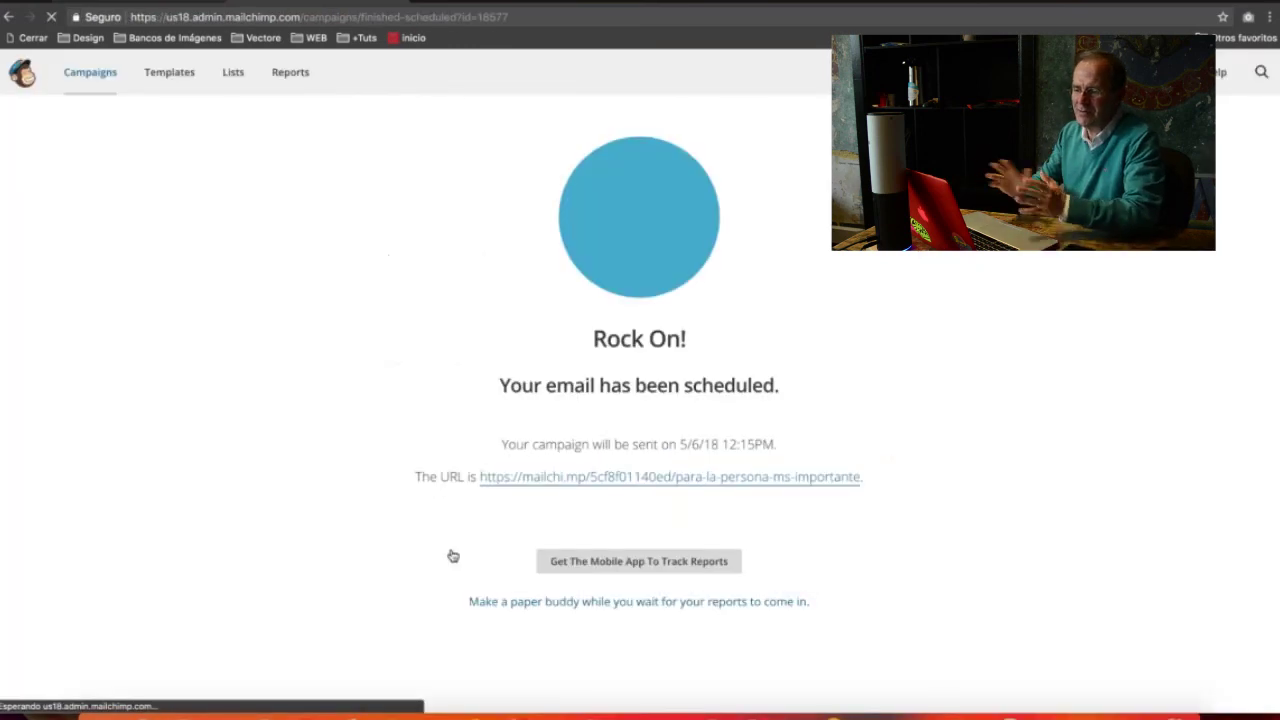